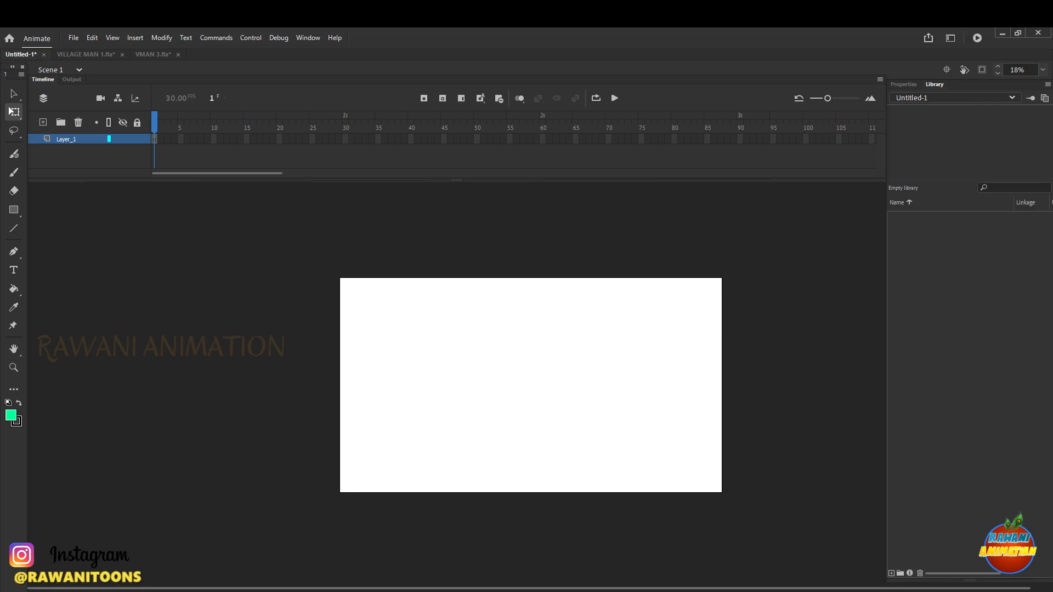
In File Explorer, preview the Untitled-1 image from the Pictures folder, then import it into the Animate document's library
key(super+e)
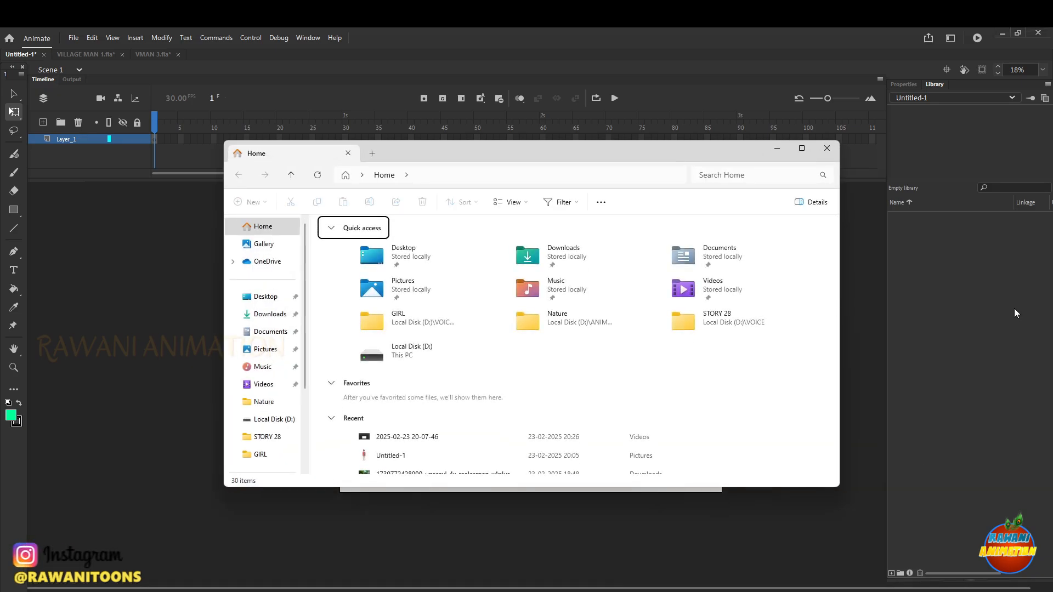
click(268, 351)
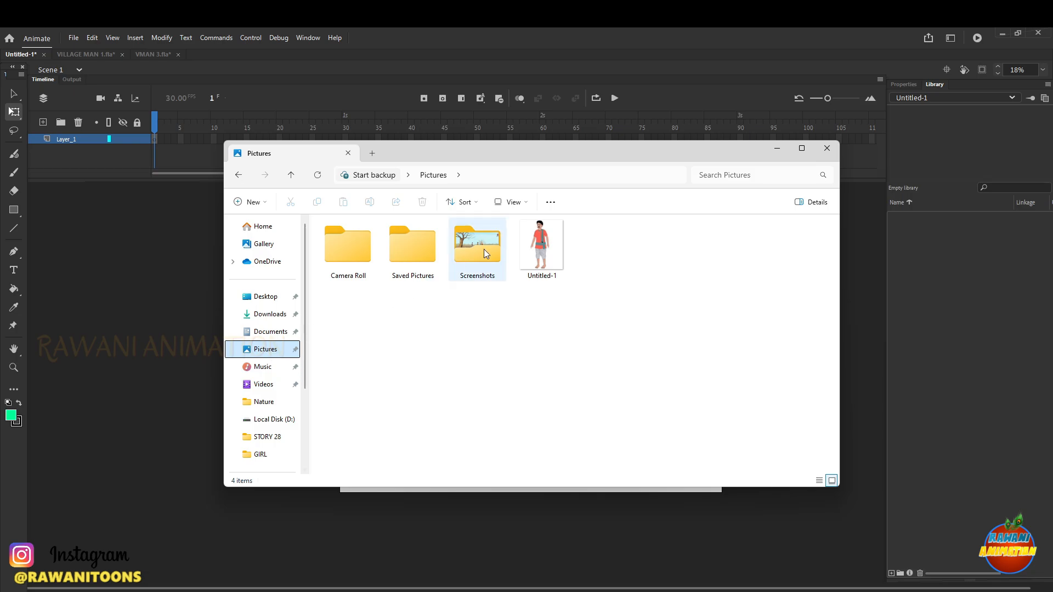
click(539, 243)
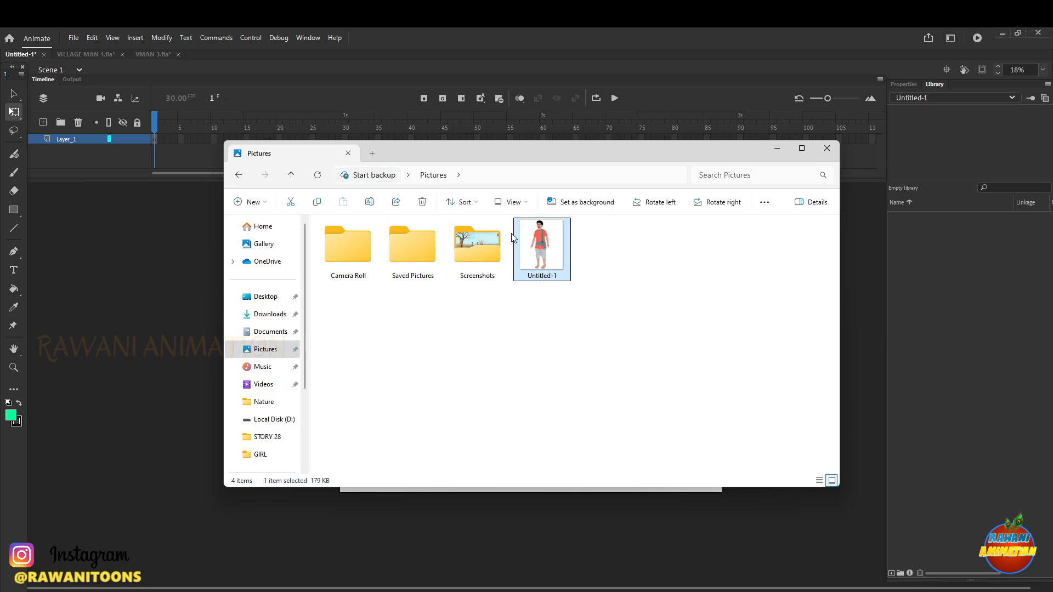
double_click(542, 248)
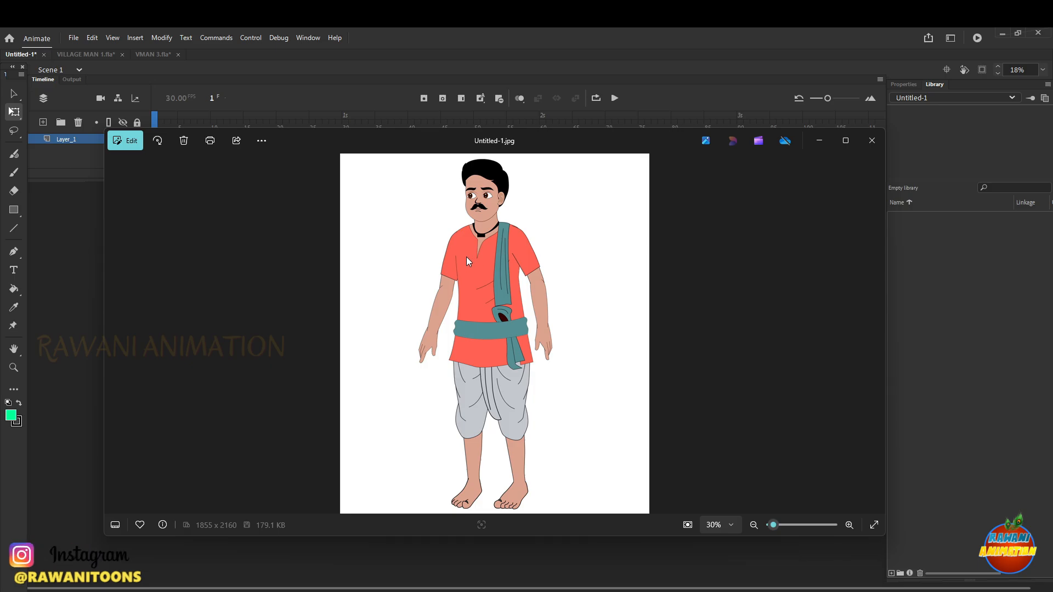
click(873, 141)
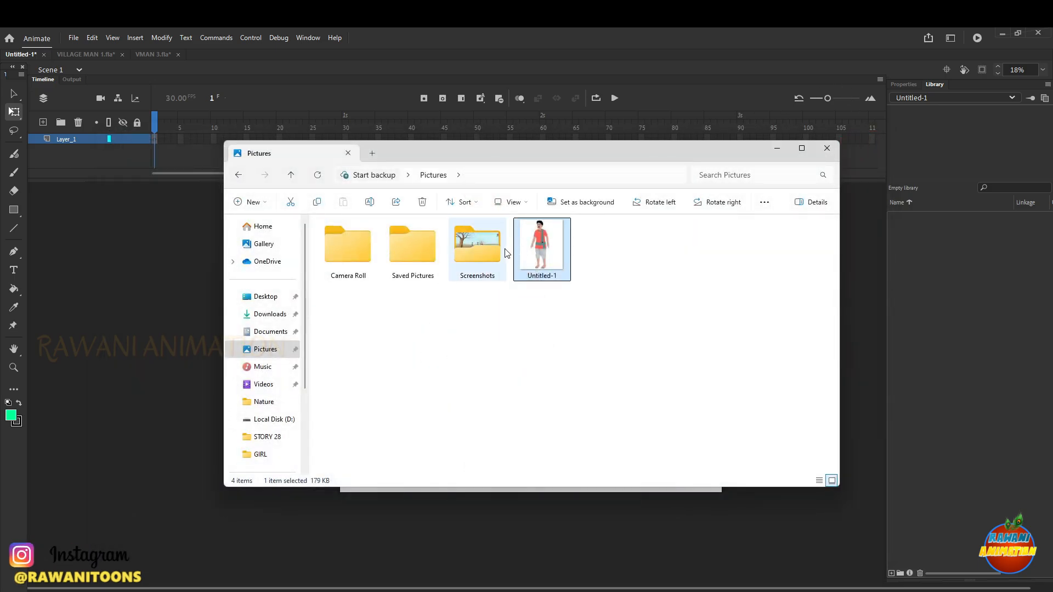
drag(537, 245, 933, 228)
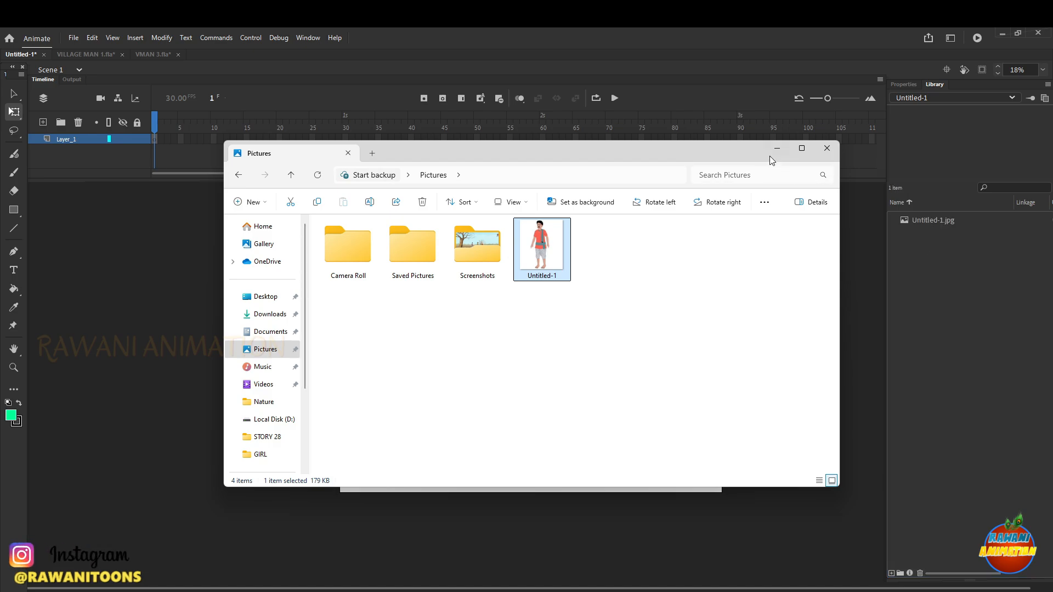
click(775, 148)
Place Untitled-1.jpg from the library on the stage, fitted to the stage's height and slightly right of centre
click(908, 220)
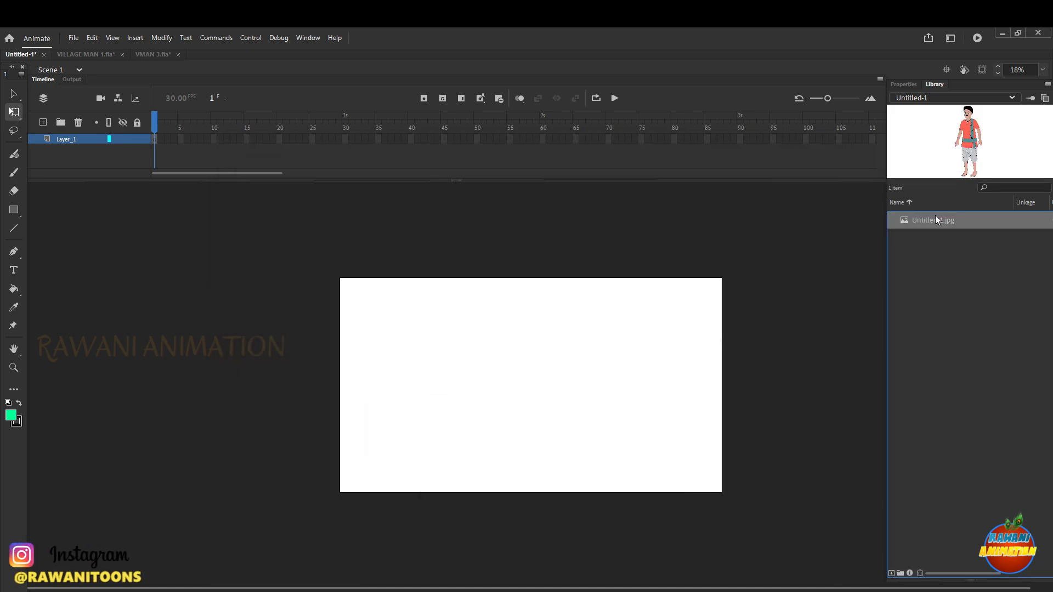
drag(936, 216, 521, 390)
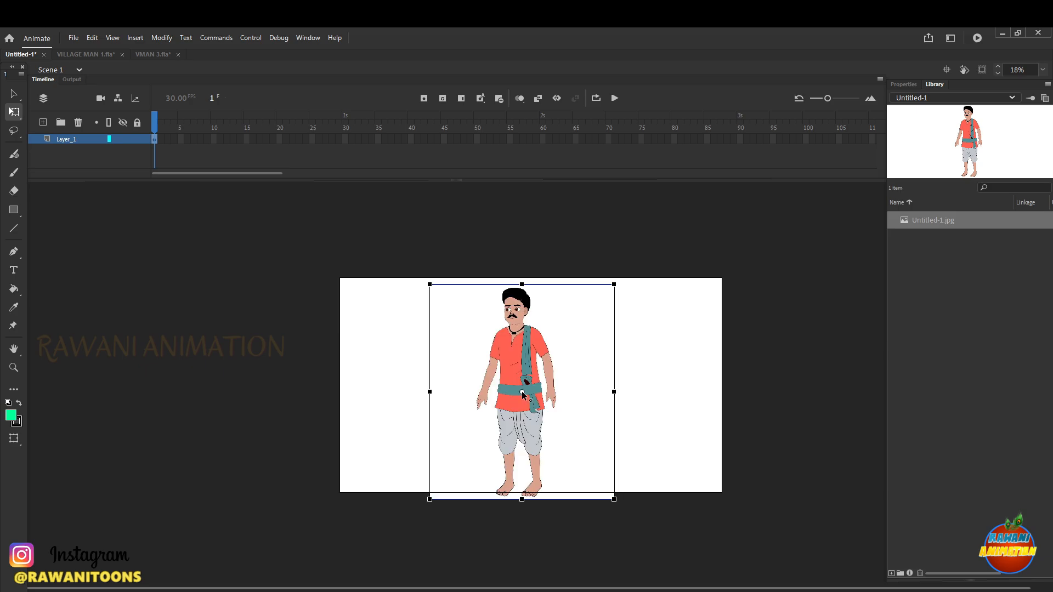
drag(537, 354, 539, 341)
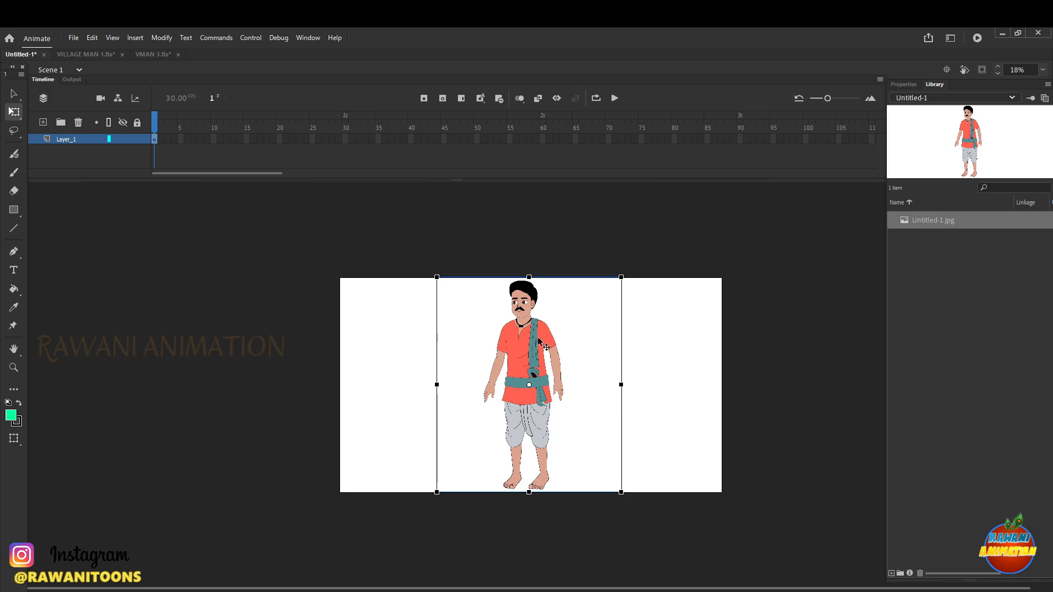
drag(538, 341, 566, 341)
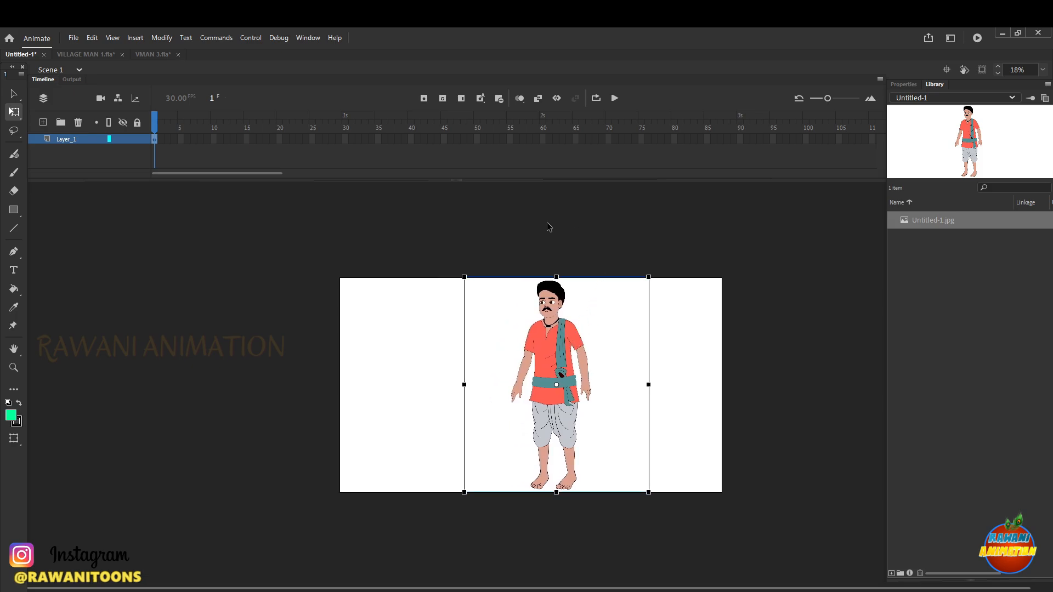
click(229, 244)
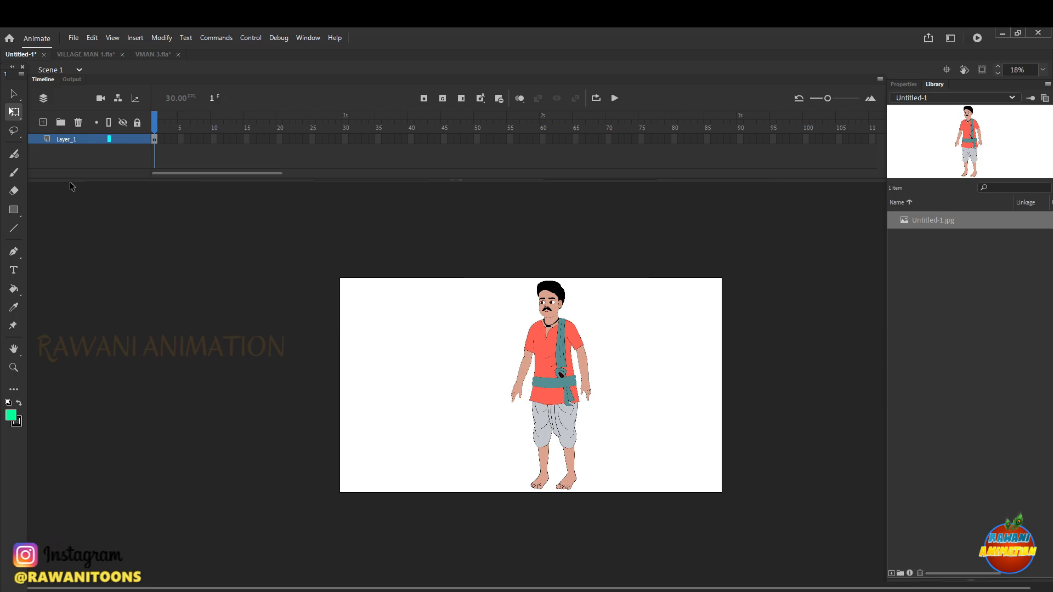
Draw a small green rectangle outside the stage, left of the character, and convert it to a Graphic symbol named Symbol 1
click(15, 213)
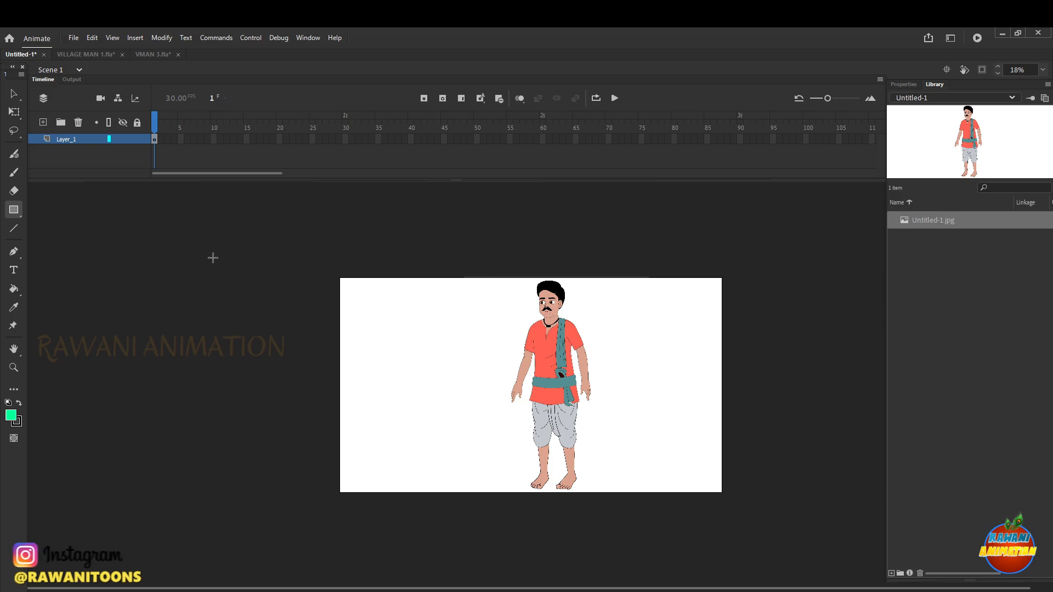
drag(175, 256, 235, 306)
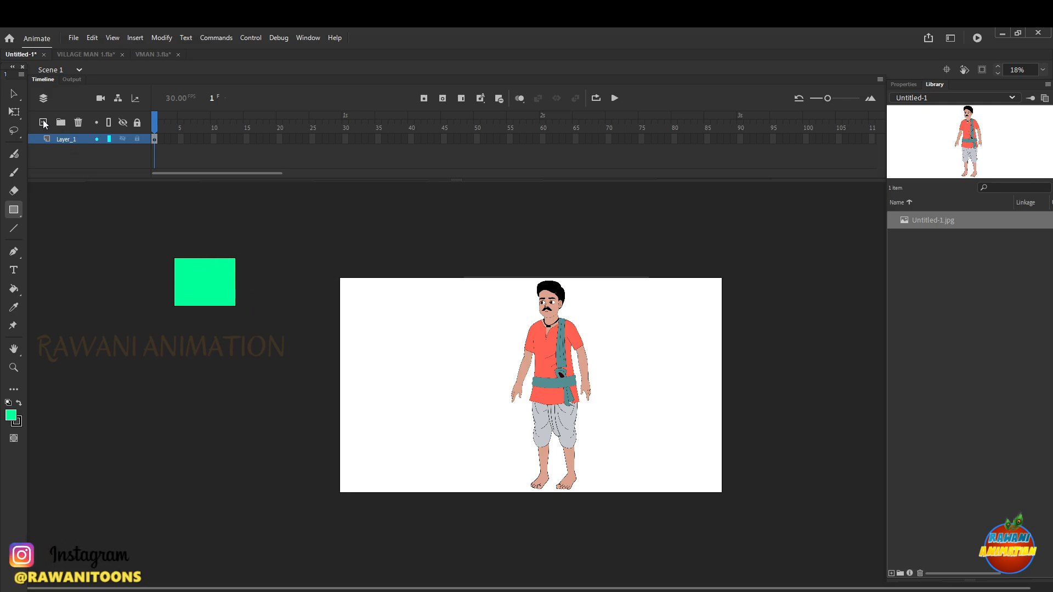
click(15, 115)
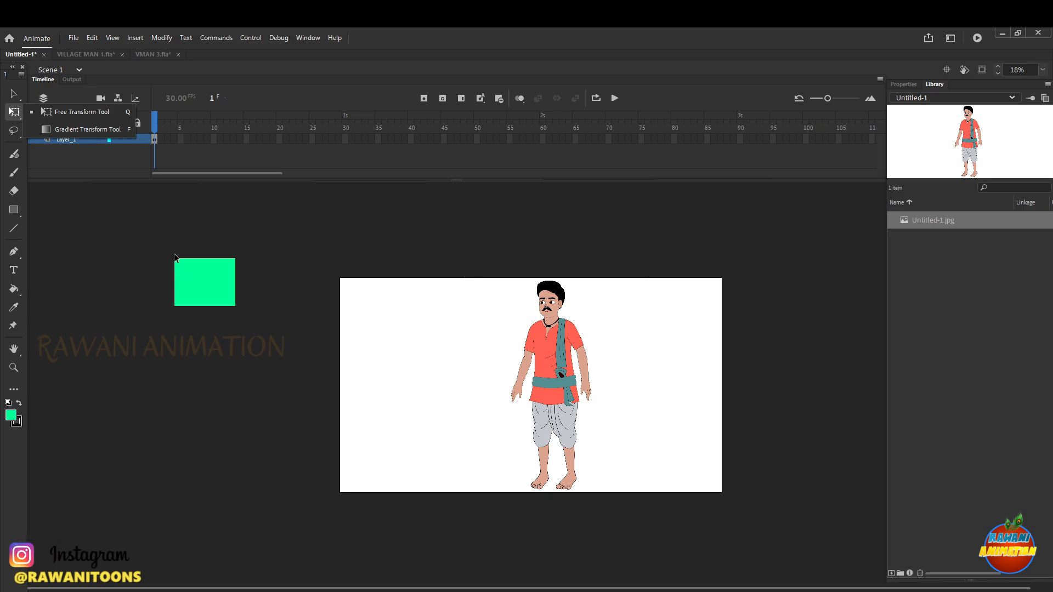
drag(134, 224, 298, 364)
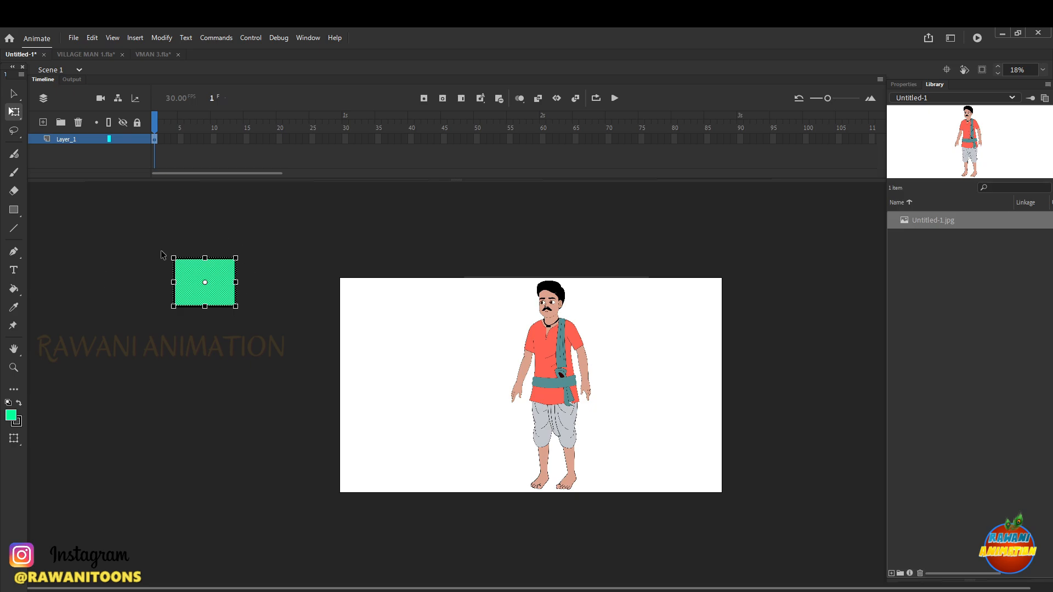
right_click(212, 272)
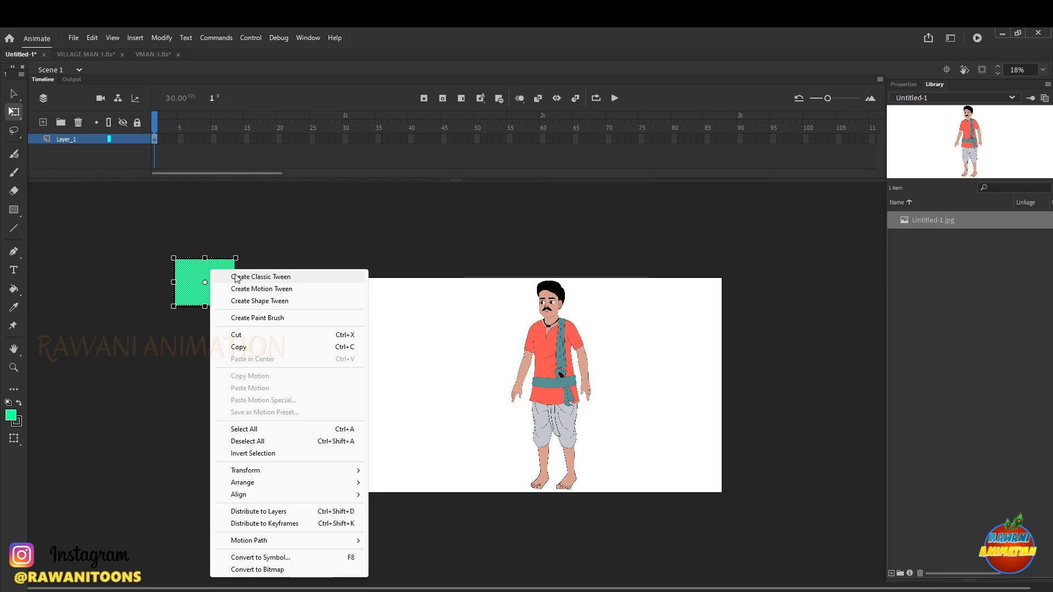
click(284, 559)
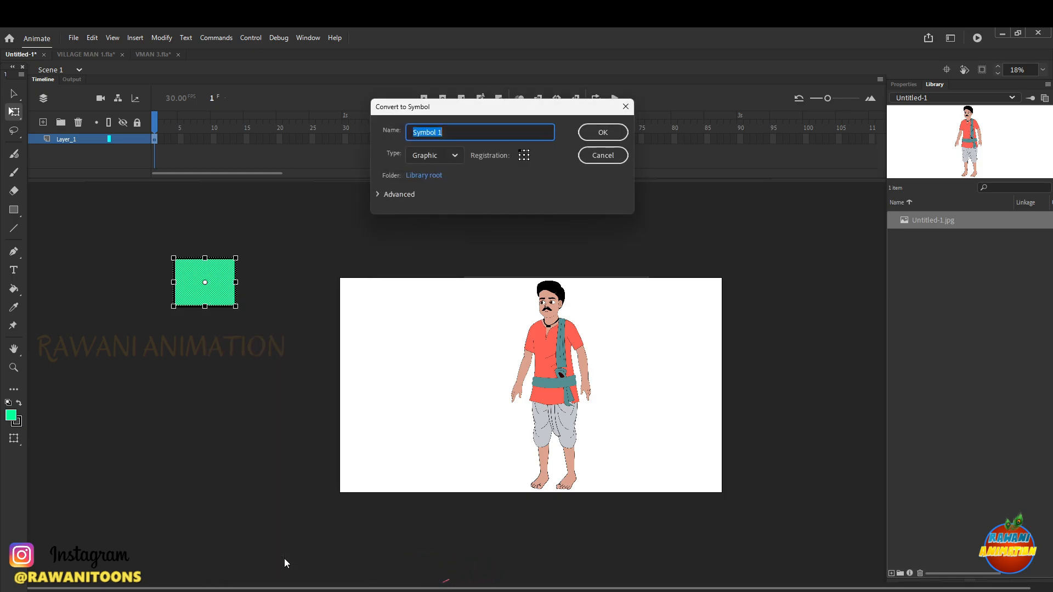
click(610, 133)
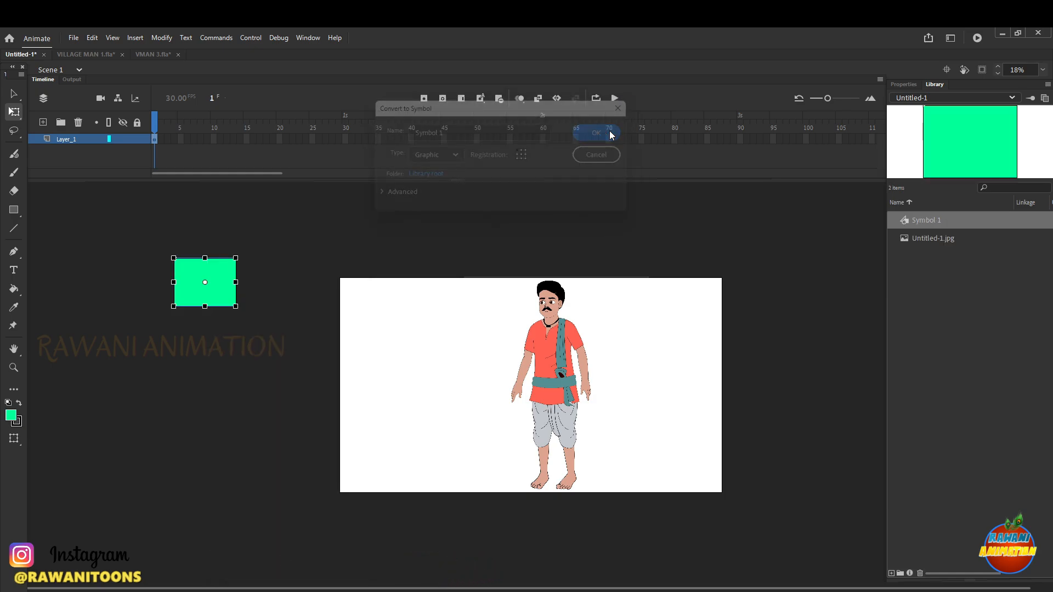
Open the green rectangle's symbol for in-place editing and add a new layer above Layer_1
double_click(220, 279)
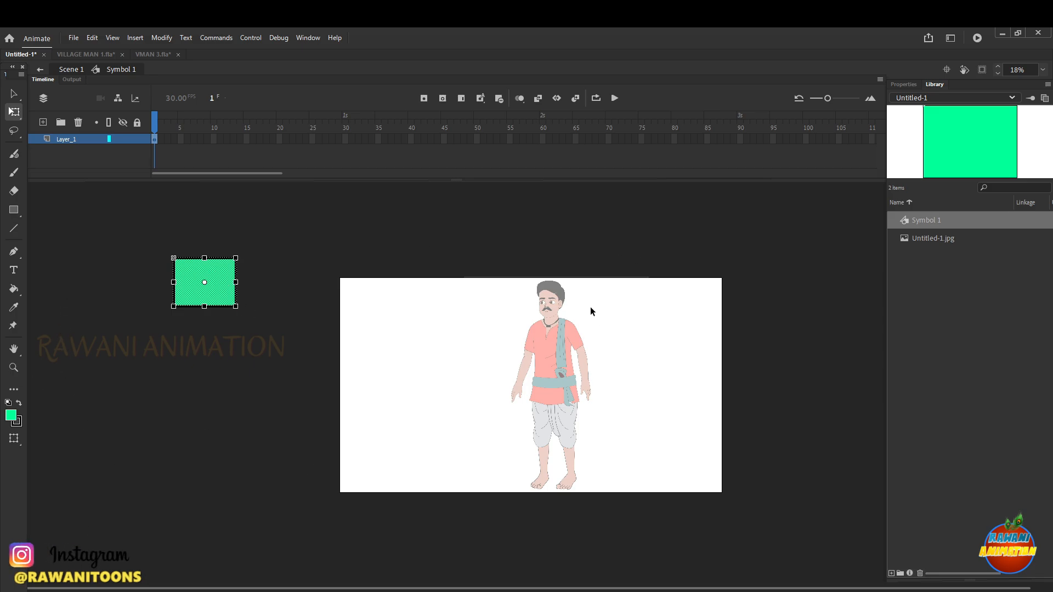
scroll(587, 298, up, 6)
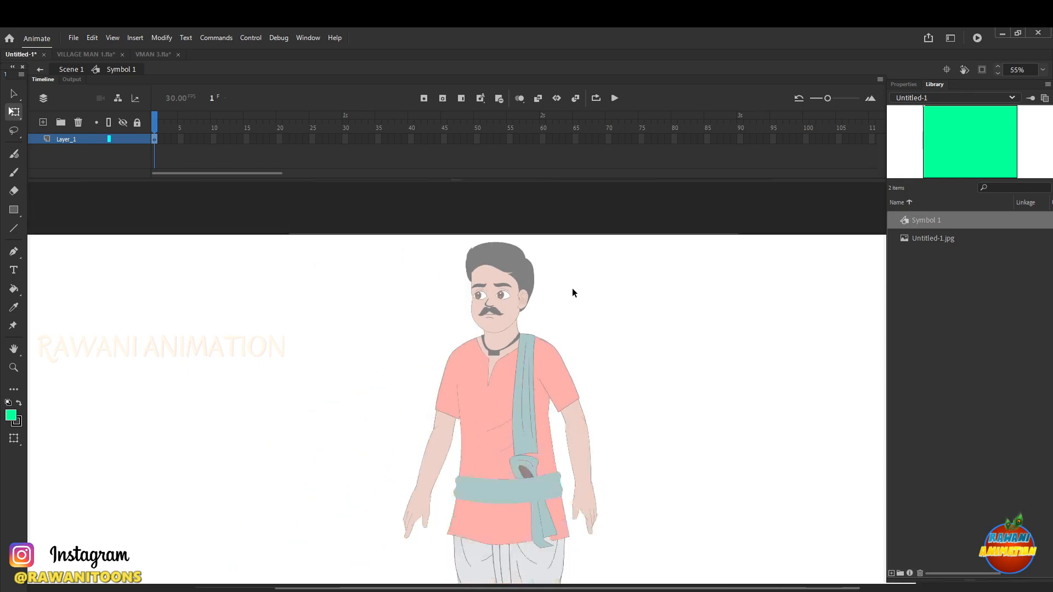
scroll(572, 292, down, 6)
drag(105, 216, 321, 345)
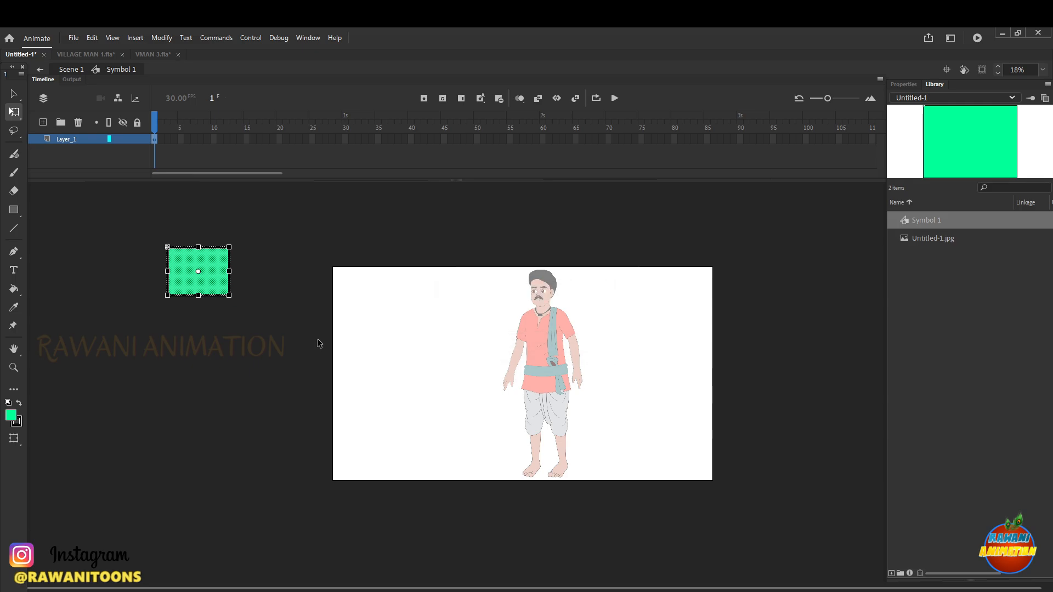
click(43, 121)
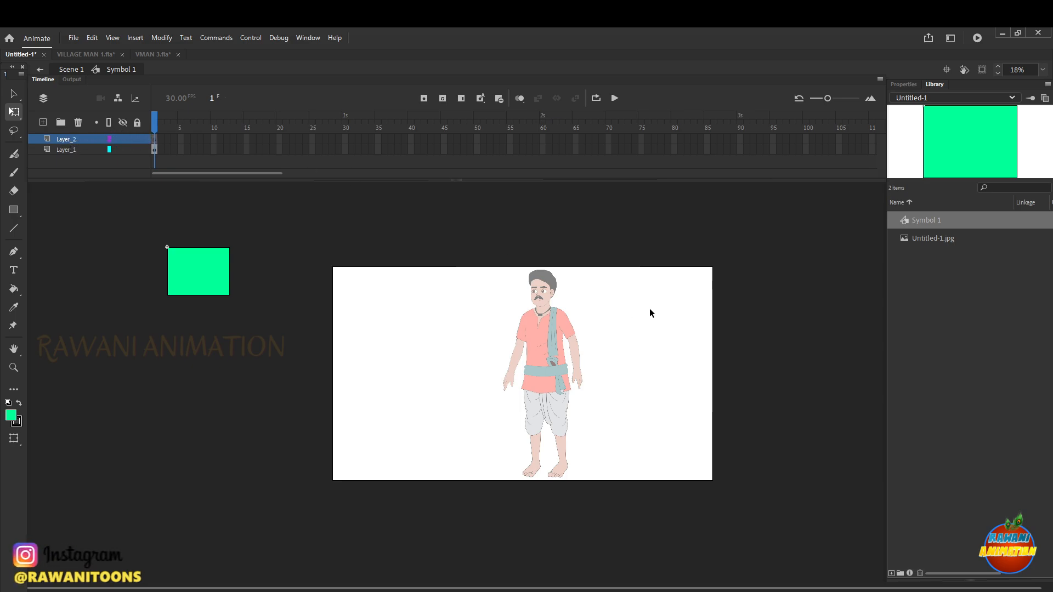
Activate the Pen tool for tracing the character's head and show its stroke properties
scroll(561, 280, up, 5)
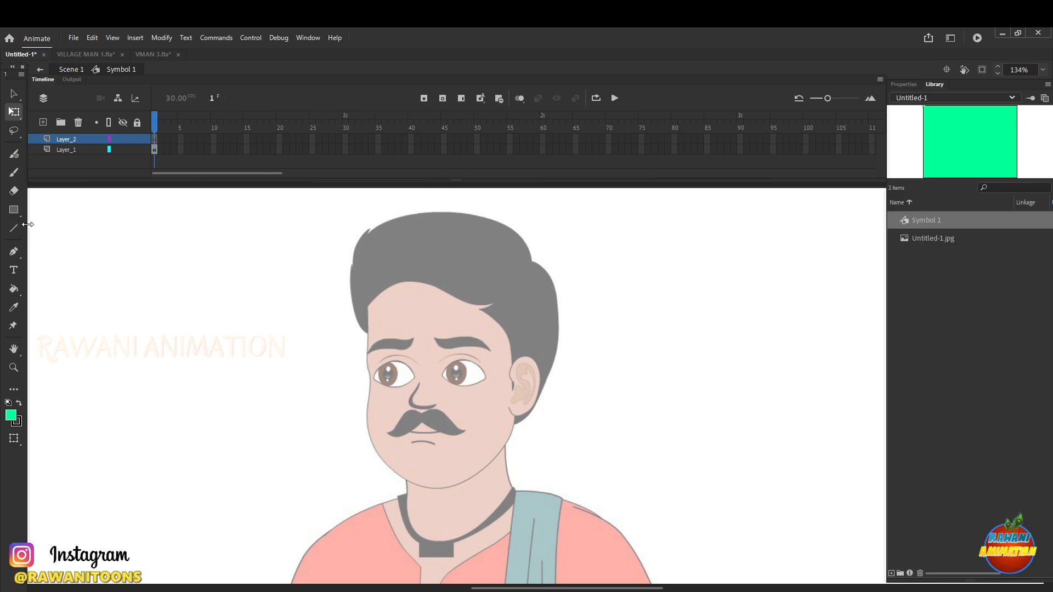
click(15, 253)
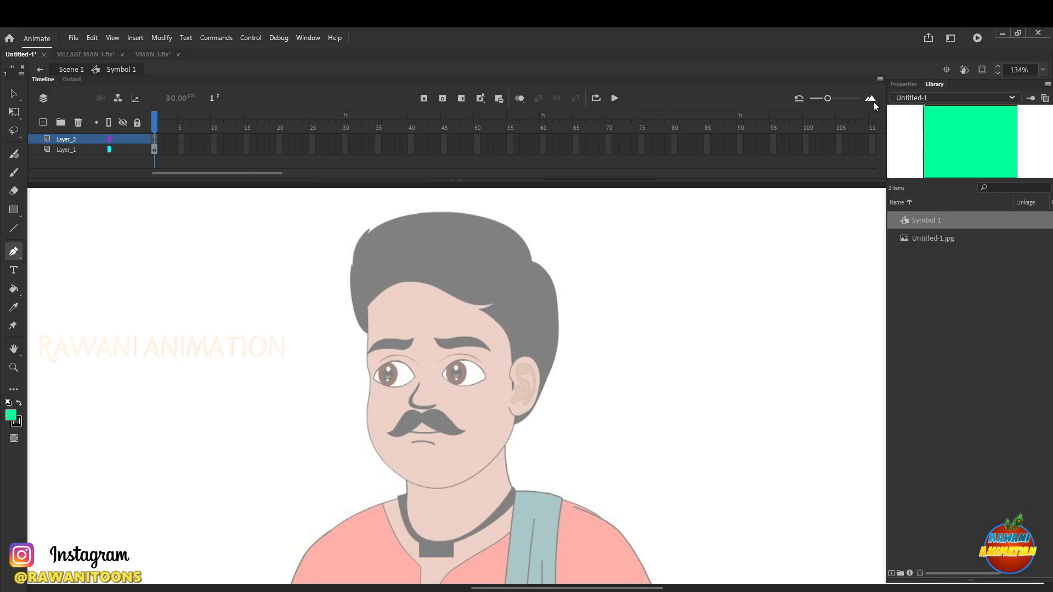
click(907, 85)
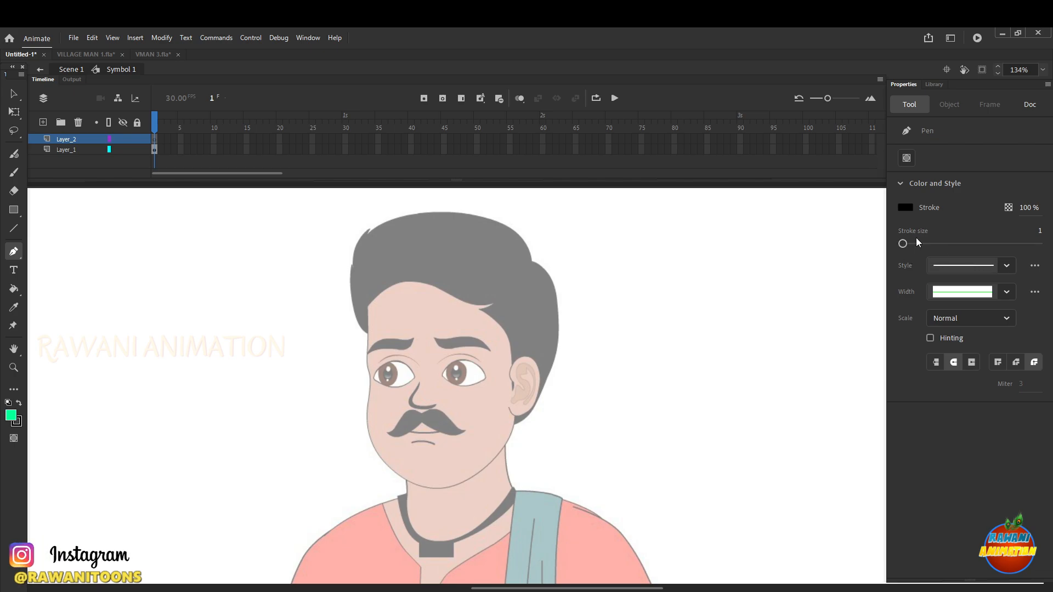
Try a zigzag Pen line beside the head using stroke sizes 1 and 3, and compare it with the face's outlines
click(652, 255)
click(734, 337)
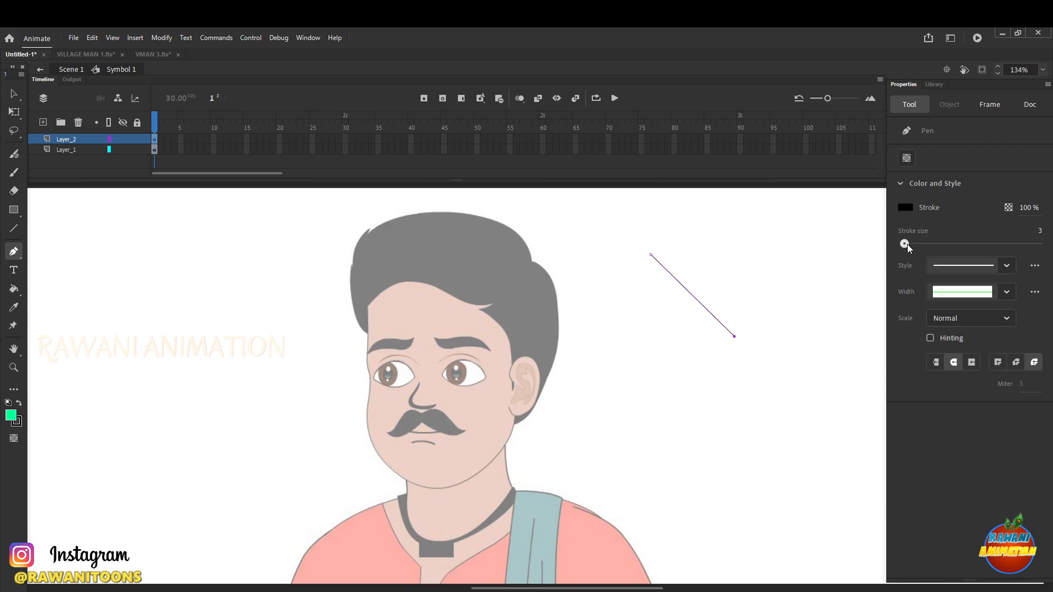
click(753, 245)
click(775, 286)
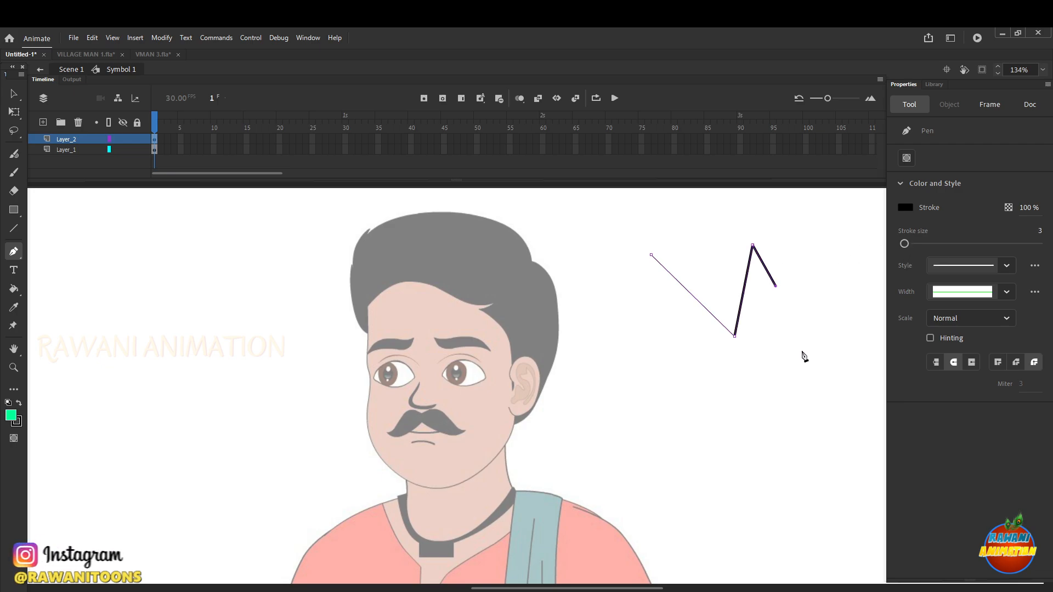
scroll(518, 325, up, 5)
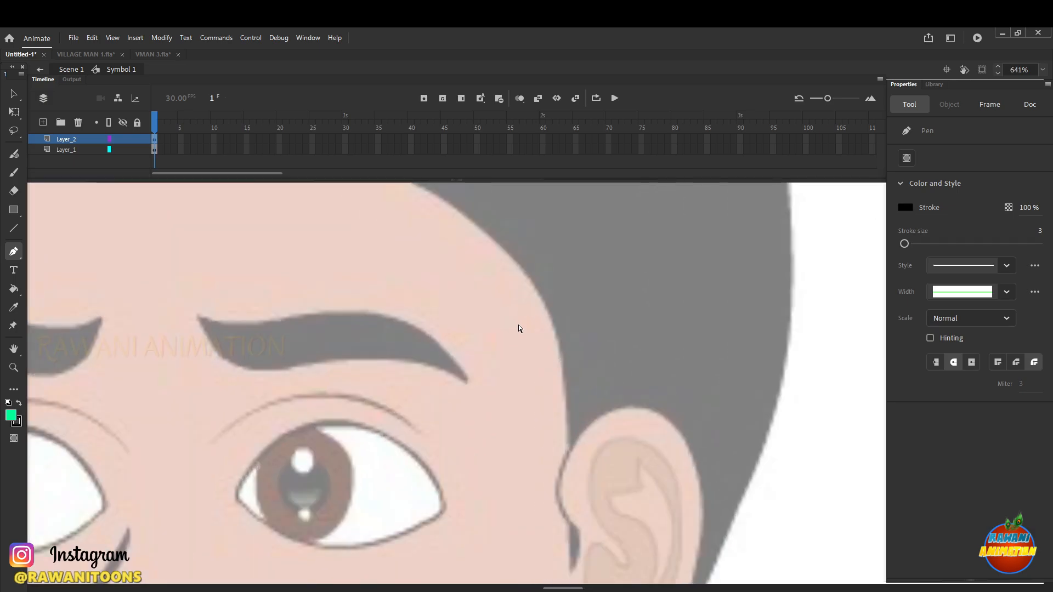
scroll(518, 325, down, 5)
scroll(401, 340, up, 4)
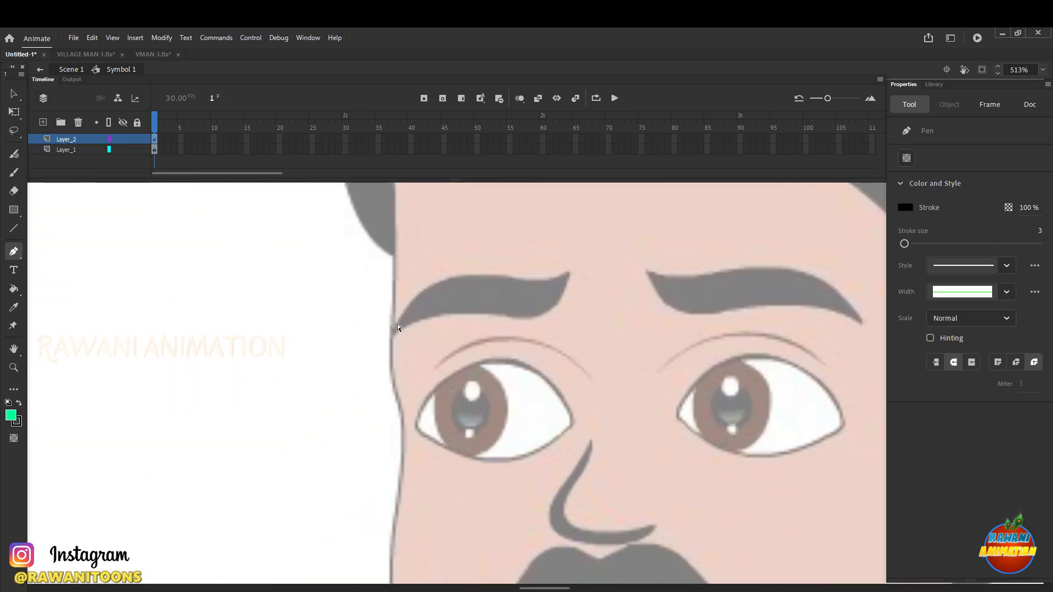
scroll(397, 328, down, 5)
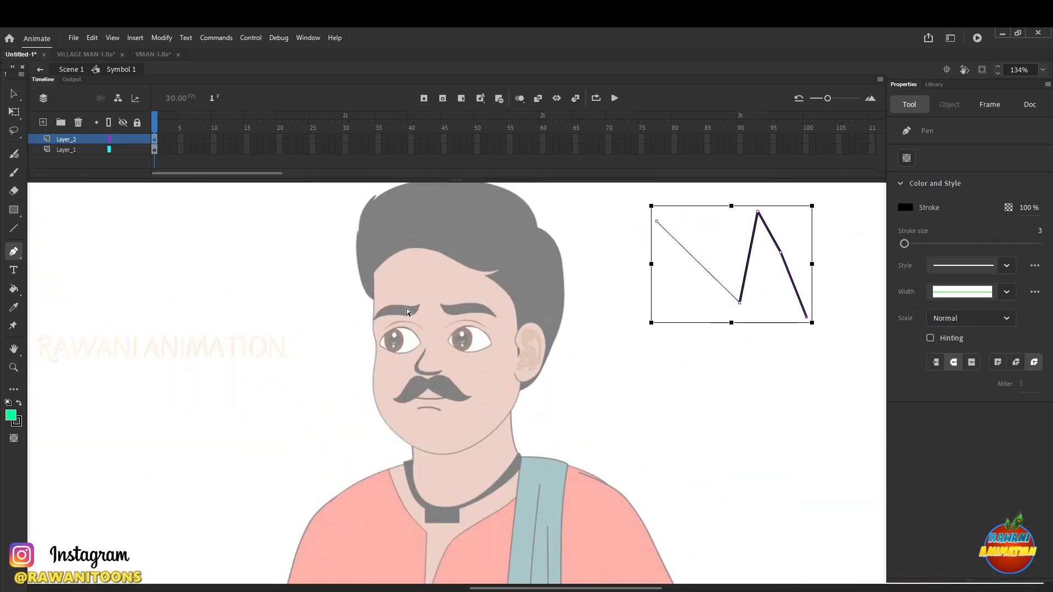
Start the face outline with the Pen tool at stroke size 0.7, from the left hairline corner straight down to the eyebrow
scroll(406, 308, up, 5)
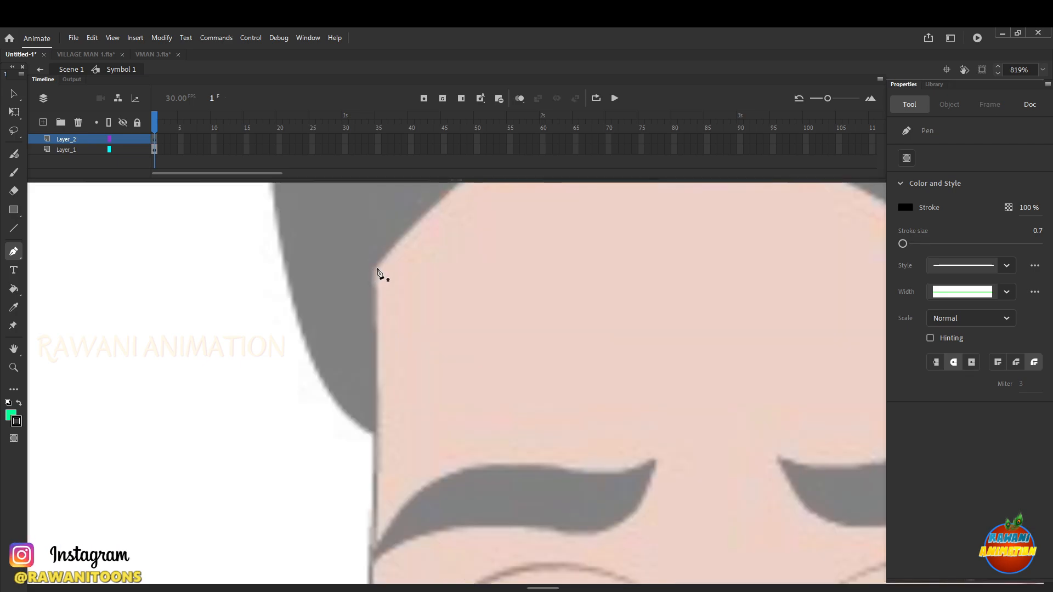
click(376, 267)
click(375, 542)
scroll(387, 417, down, 3)
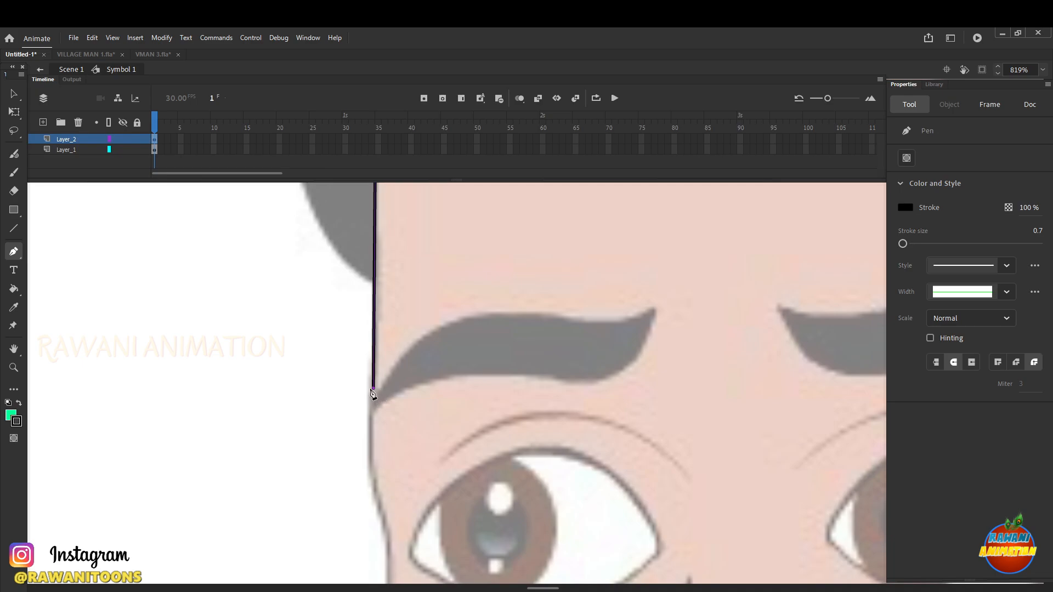
scroll(357, 360, down, 3)
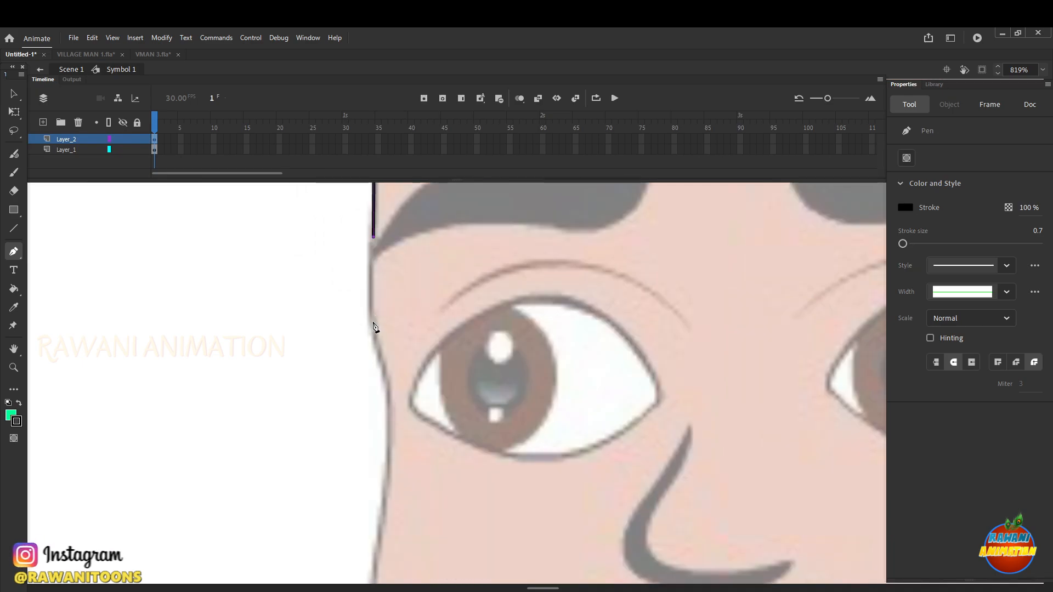
drag(373, 321, 384, 358)
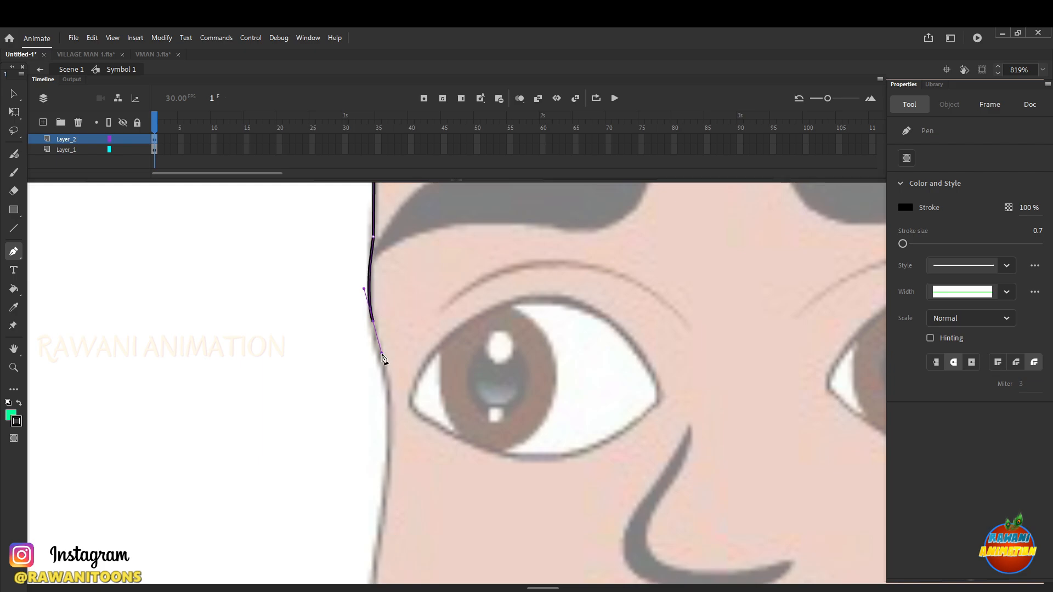
key(ctrl+z)
click(373, 325)
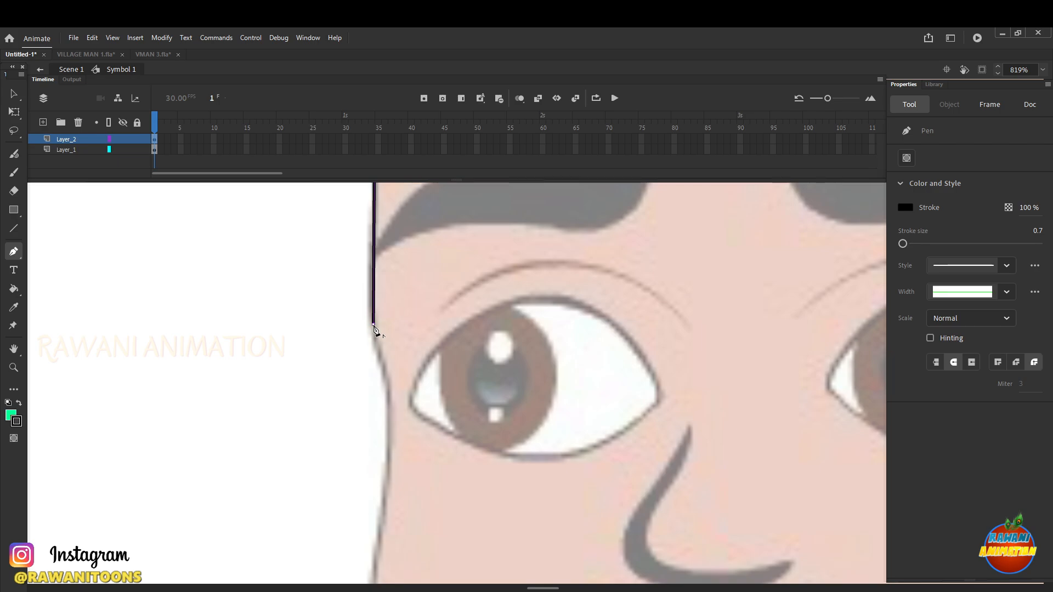
key(ctrl+z)
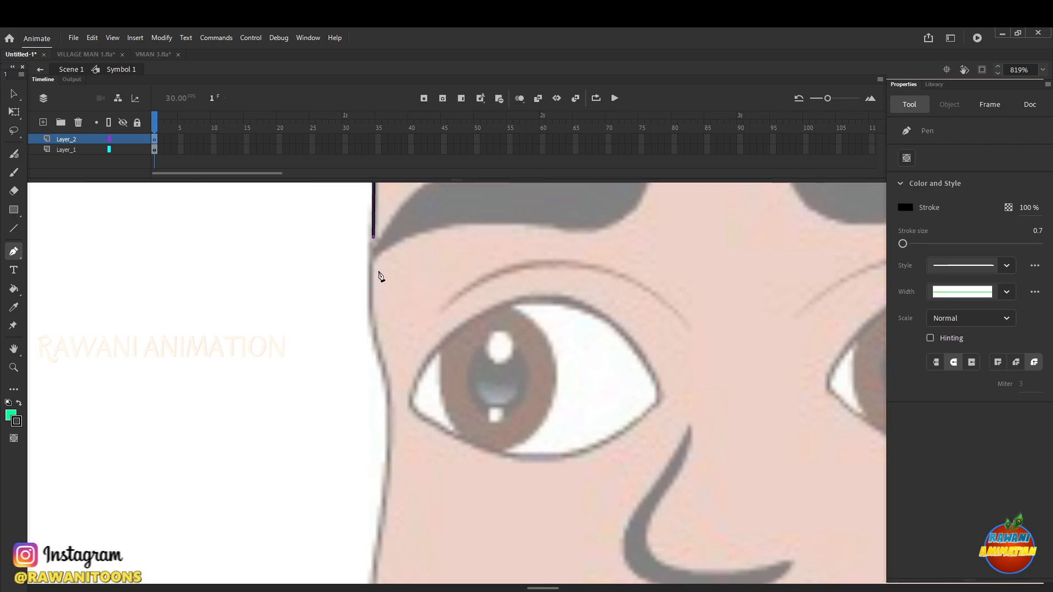
Continue the outline with short straight segments from the left eyebrow past the eye down to the cheek
click(371, 314)
click(387, 383)
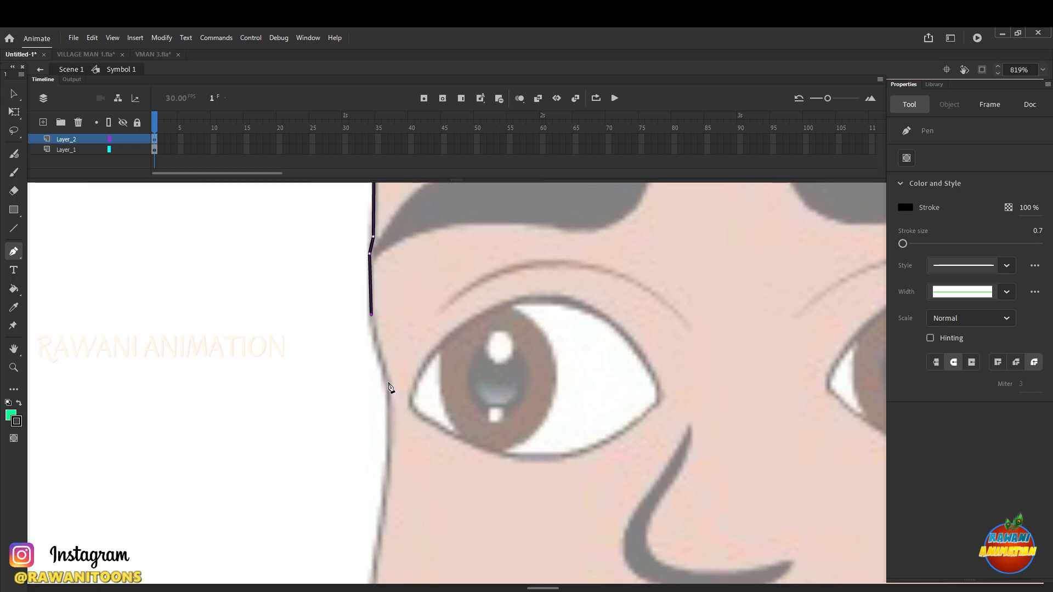
scroll(387, 346, down, 3)
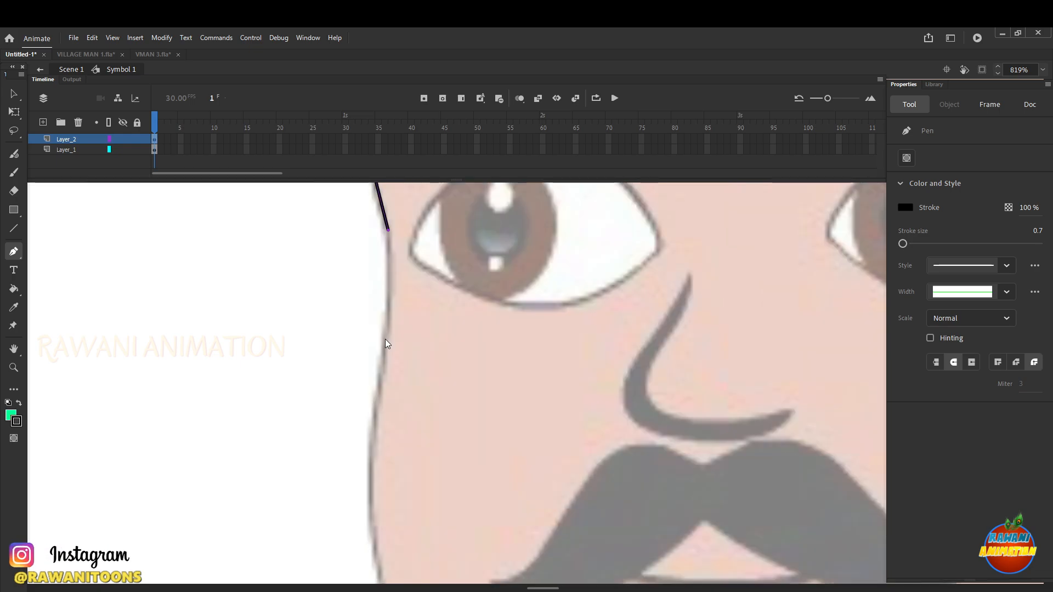
click(389, 309)
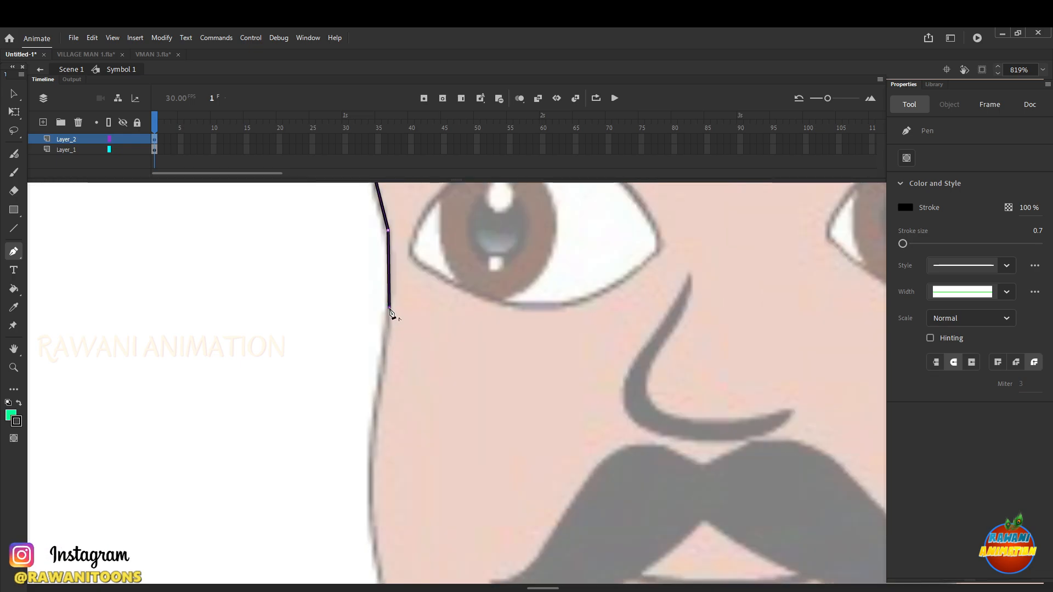
click(377, 415)
Trace the left cheek and jaw with straight Pen segments, down to where the jaw meets the neck's left edge
scroll(384, 383, down, 3)
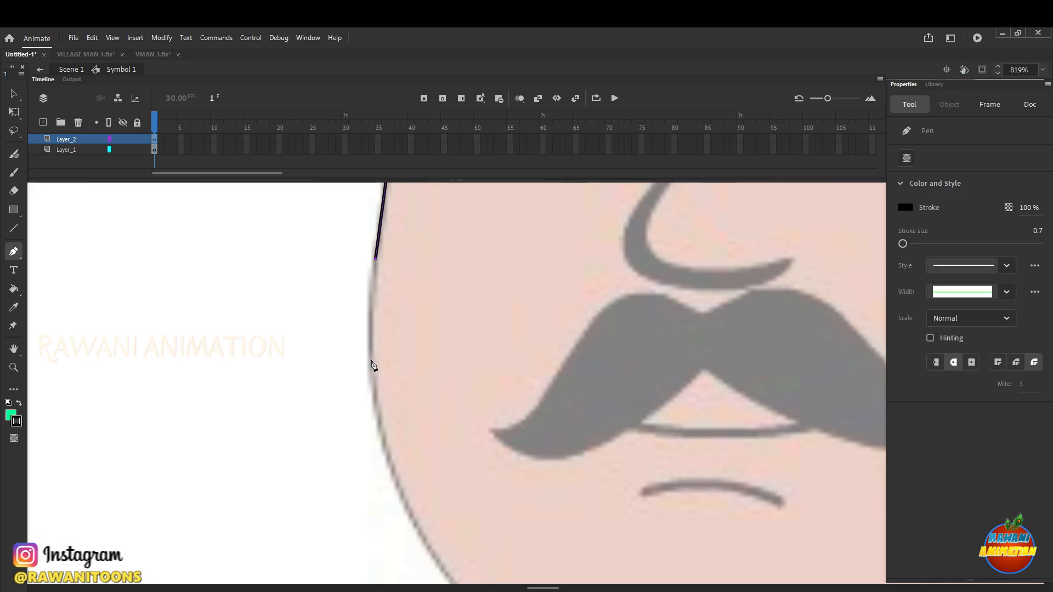
click(373, 363)
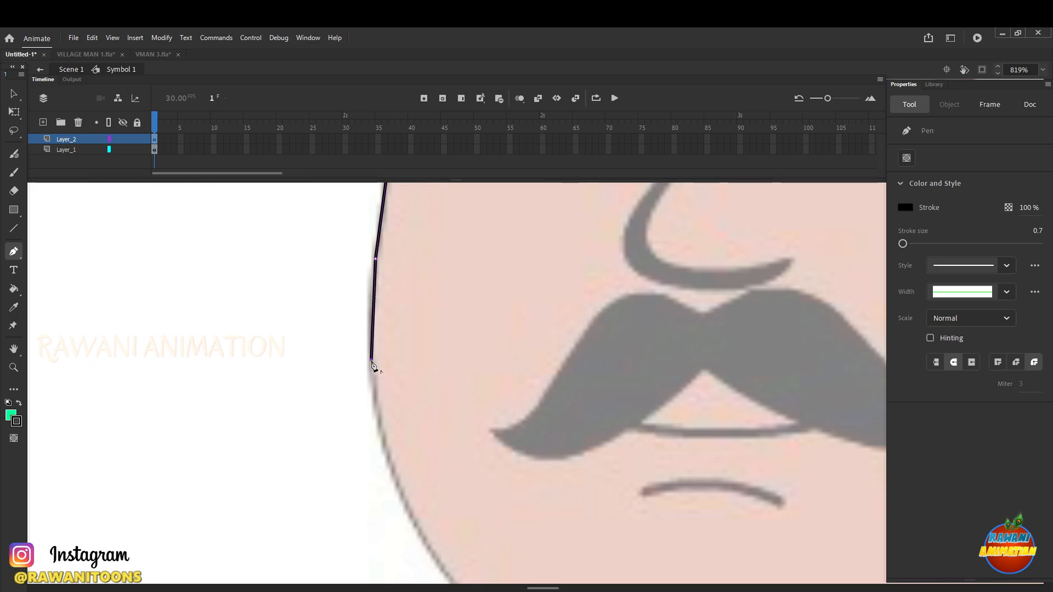
click(393, 470)
scroll(356, 378, down, 5)
scroll(400, 457, up, 3)
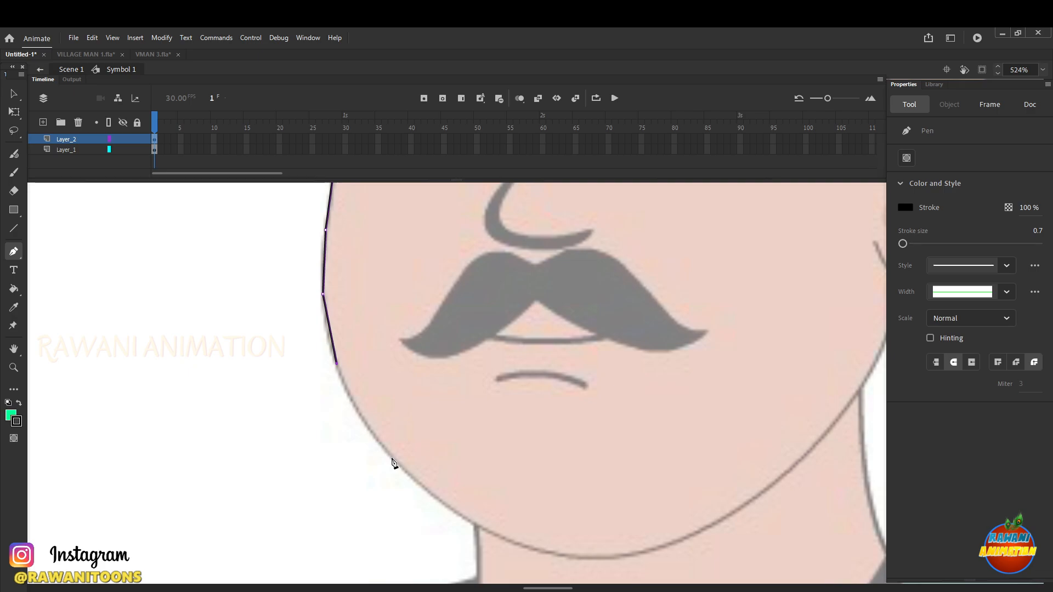
click(391, 456)
click(476, 526)
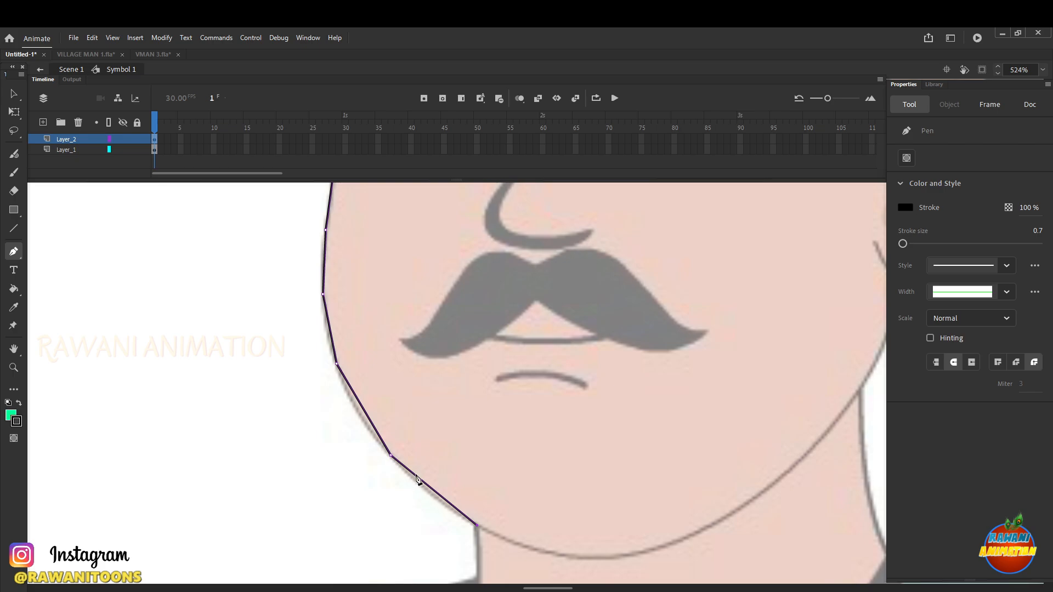
Extend the face outline along the underside of the chin and partway up the right jawline
scroll(416, 473, up, 2)
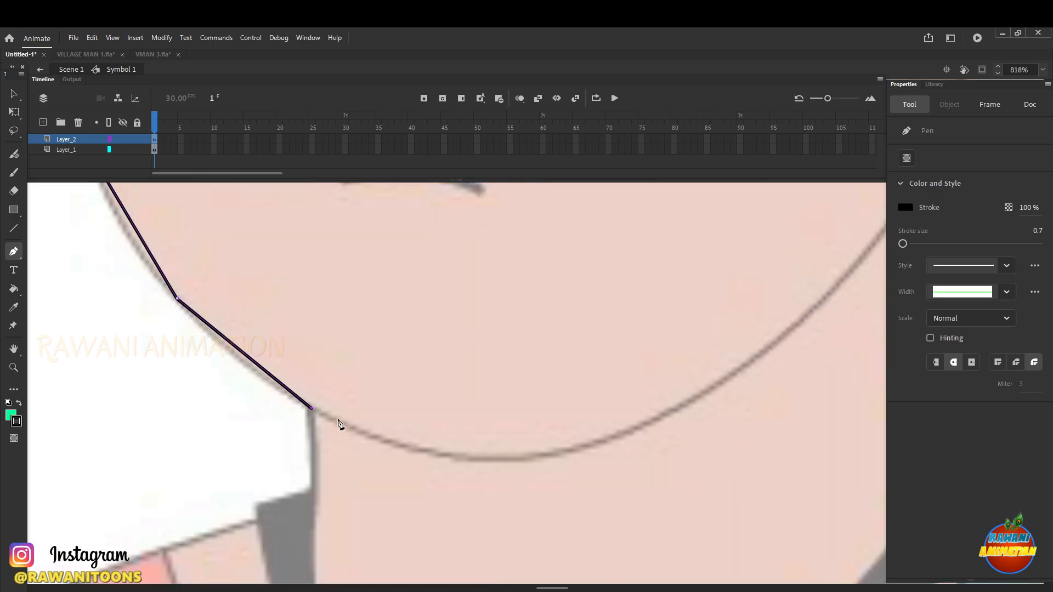
click(467, 460)
click(613, 436)
scroll(406, 415, down, 2)
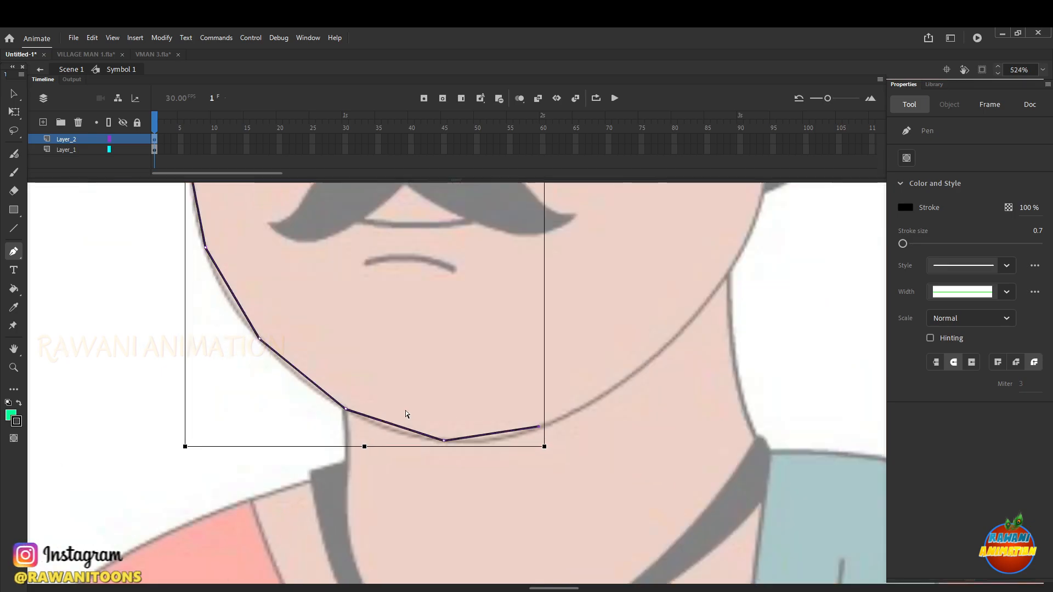
scroll(519, 386, up, 3)
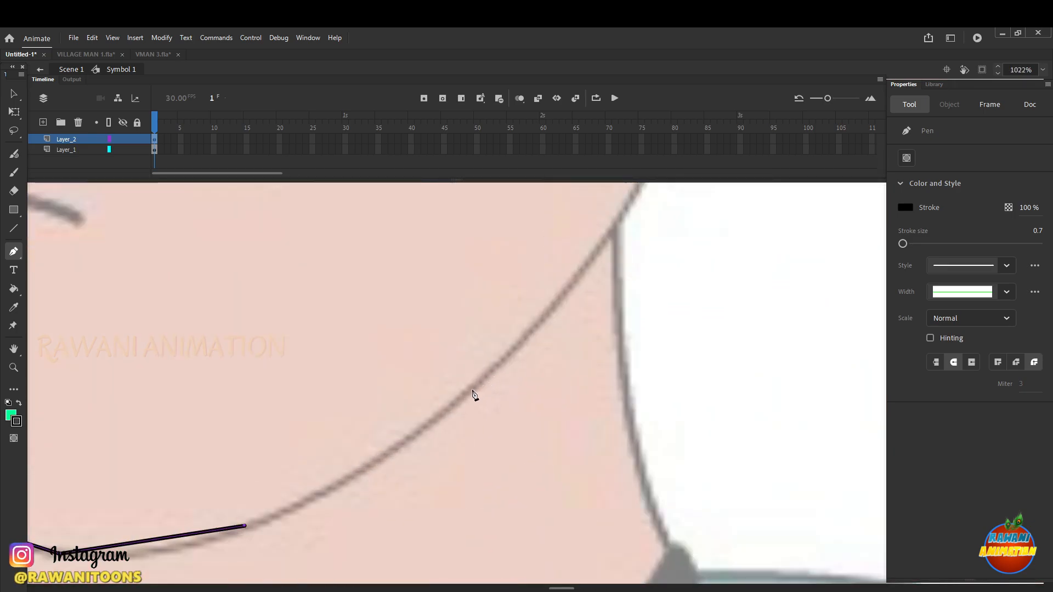
click(473, 395)
Trace the rest of the right jaw with two straight segments up to just below the earlobe
scroll(473, 395, down, 8)
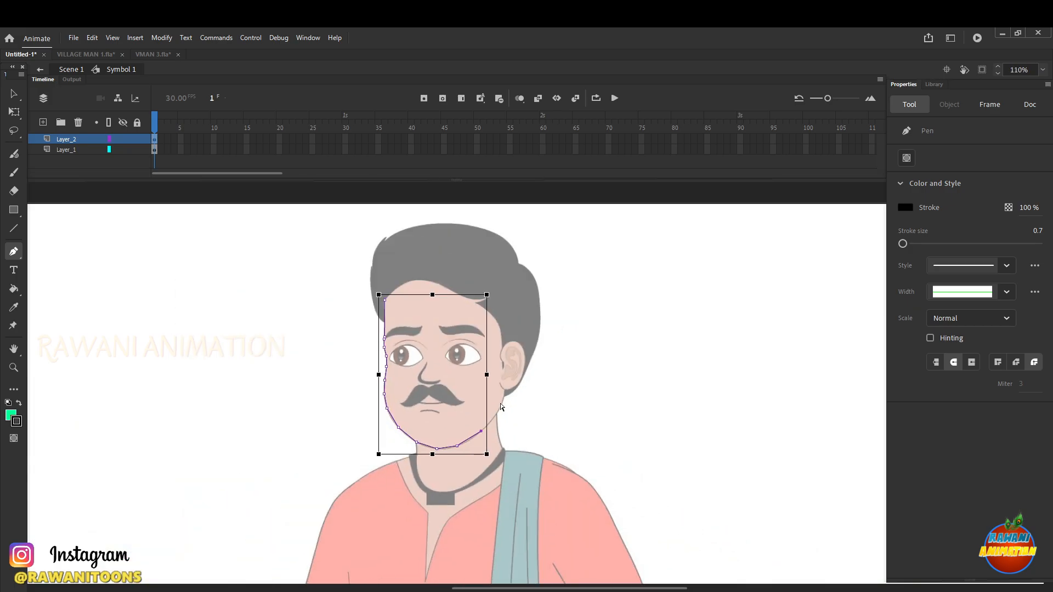
scroll(501, 407, up, 5)
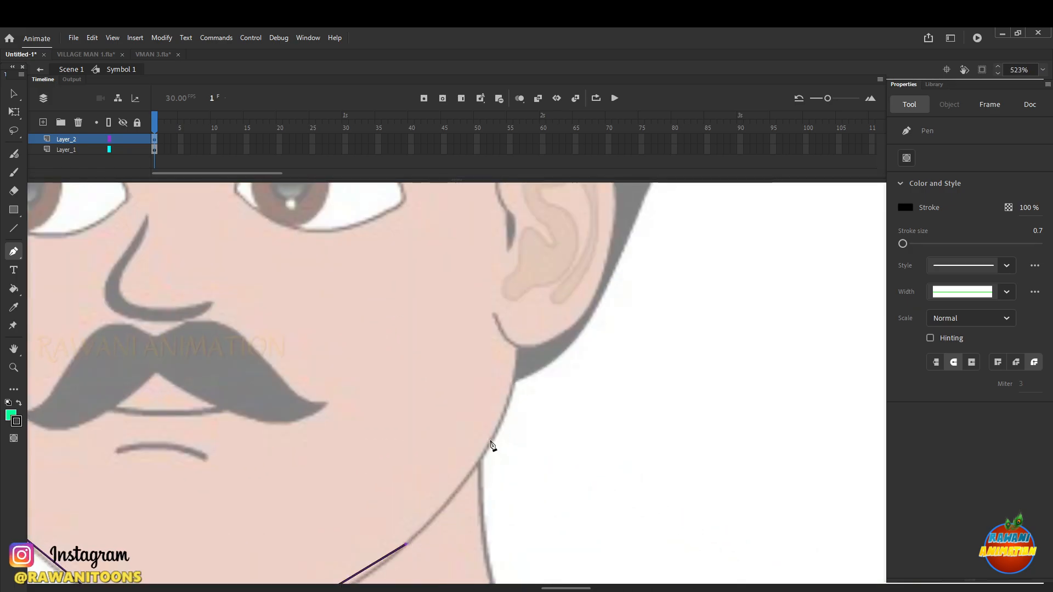
click(490, 441)
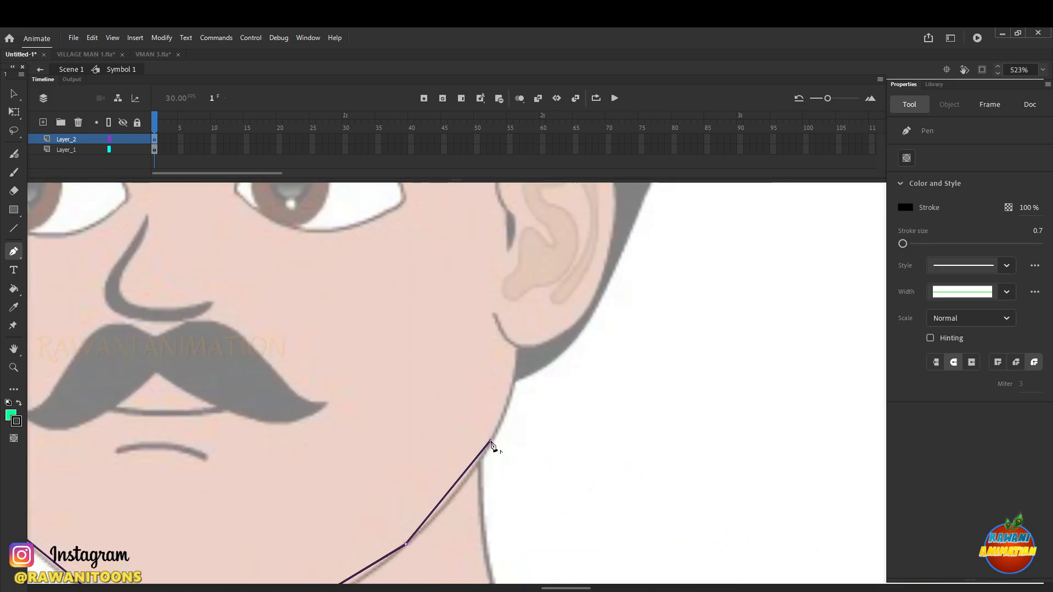
click(516, 363)
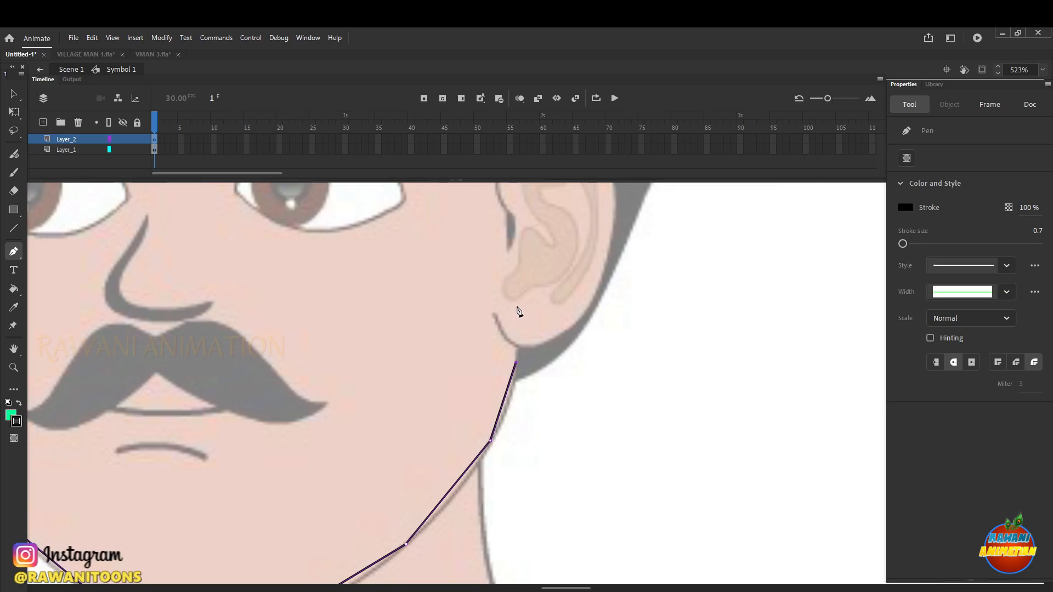
Carry the outline up across the ear and over the forehead beneath the hair, closing it at the starting point
scroll(534, 365, down, 4)
scroll(531, 315, up, 4)
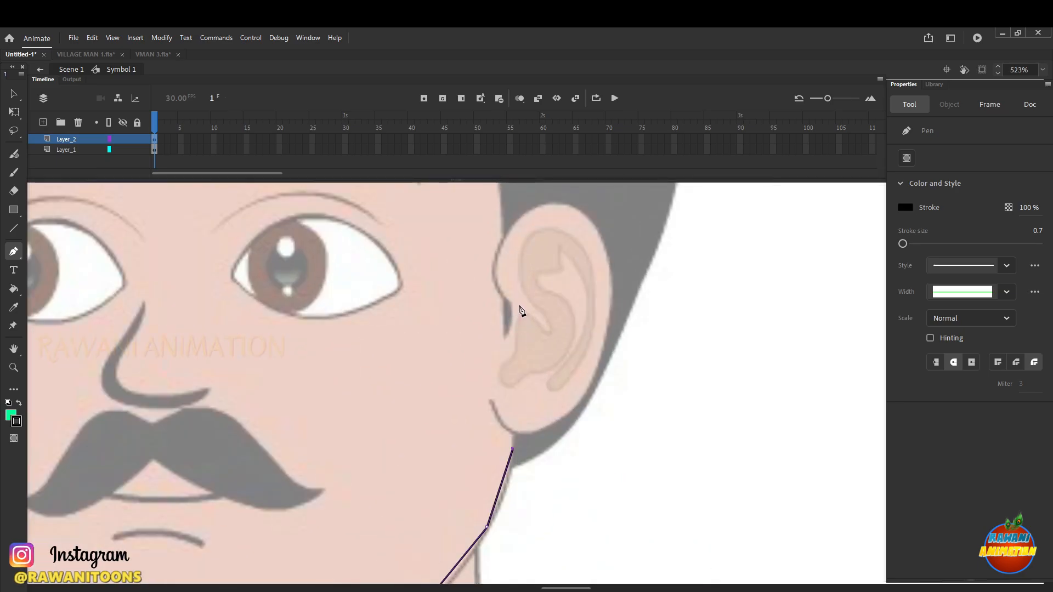
click(520, 308)
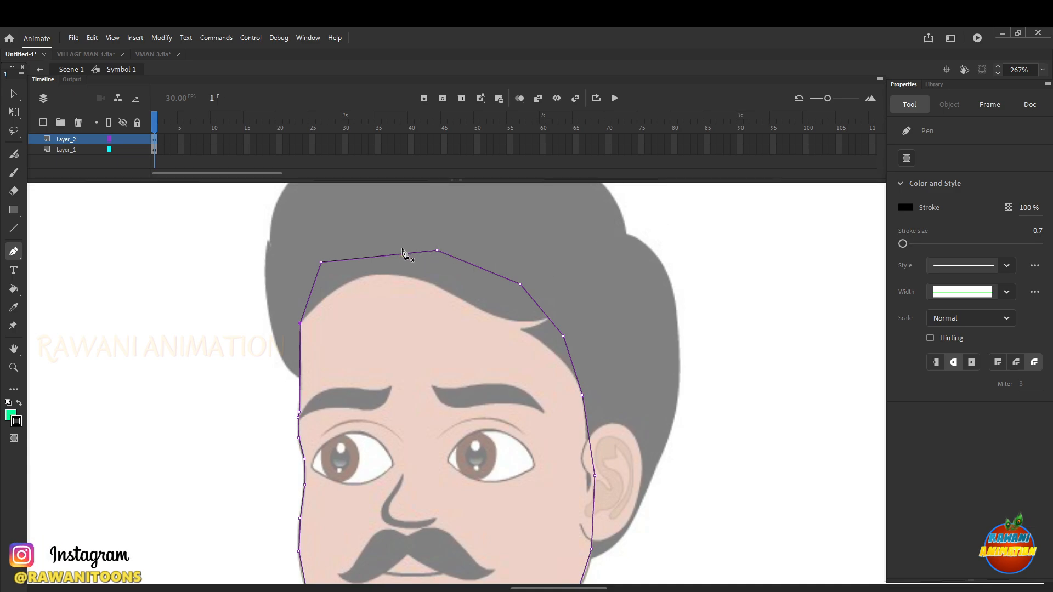
scroll(505, 392, down, 2)
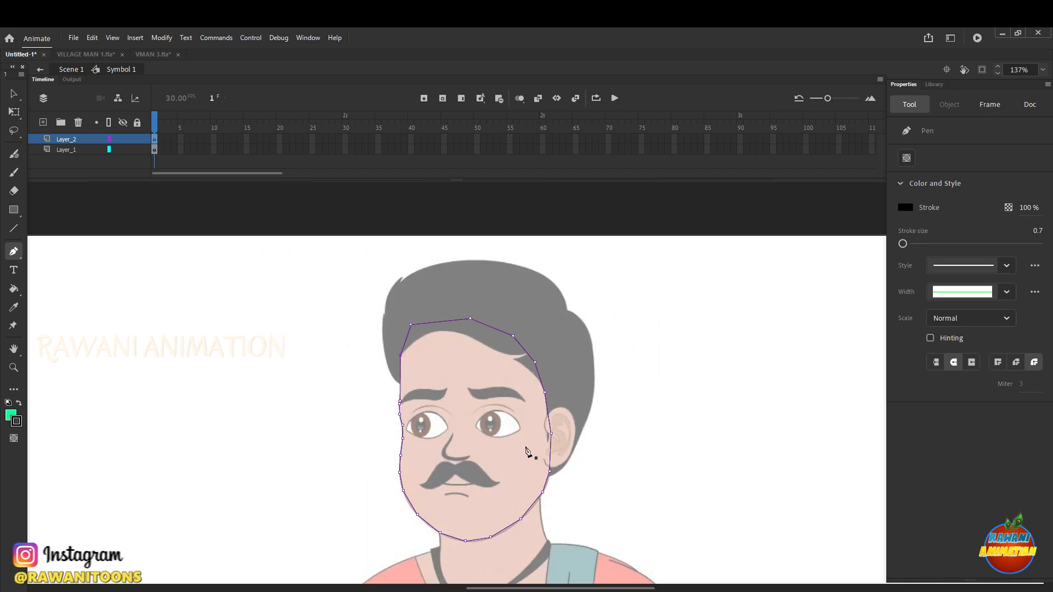
With the Free Transform tool, bend the short outline segment beside the left eyebrow to follow the reference curve
click(14, 112)
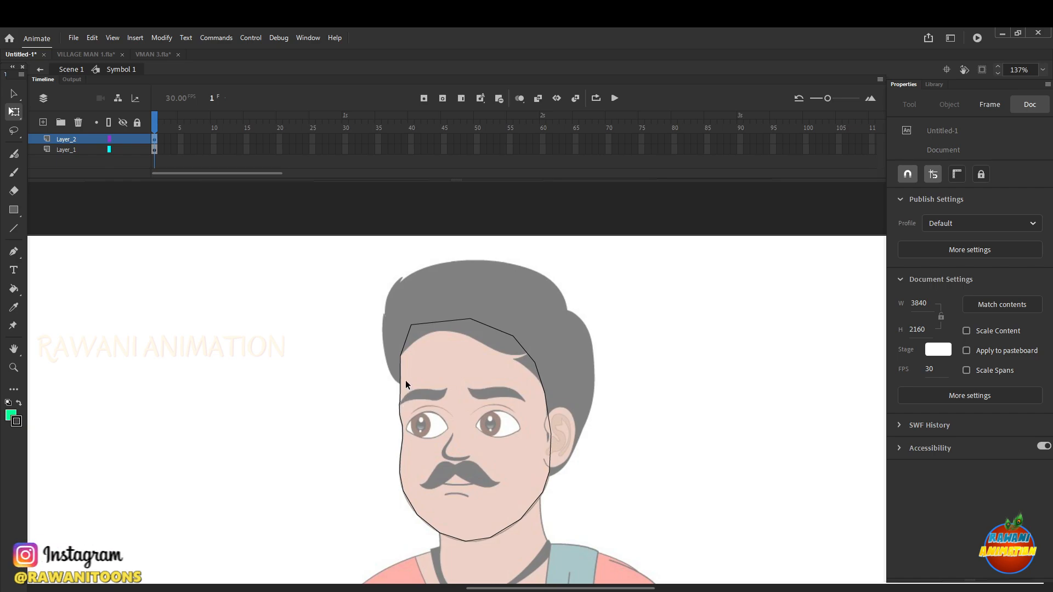
scroll(406, 380, up, 6)
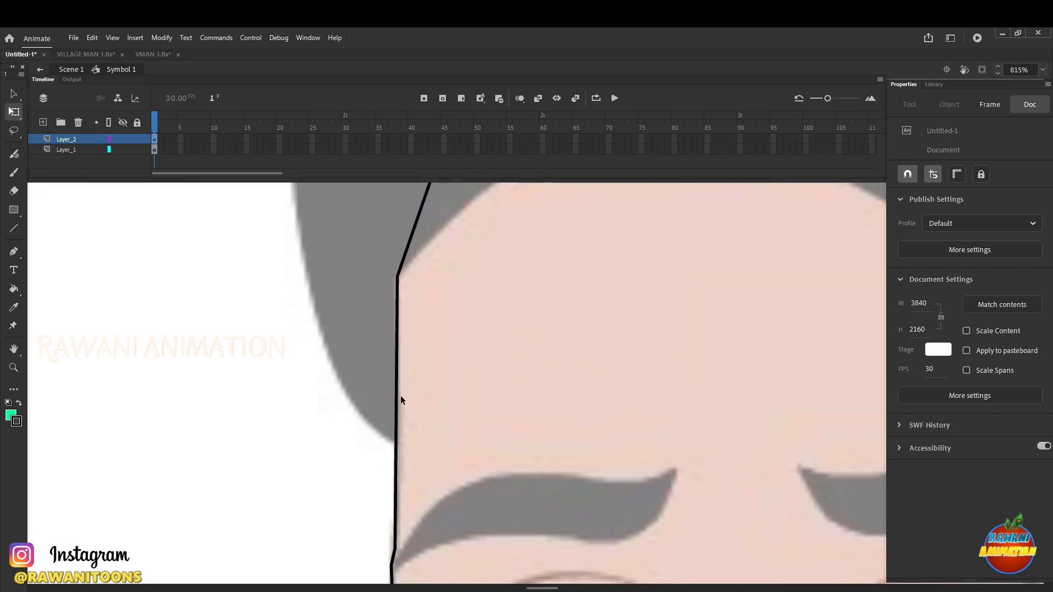
scroll(401, 396, up, 2)
scroll(386, 419, up, 2)
scroll(395, 405, up, 1)
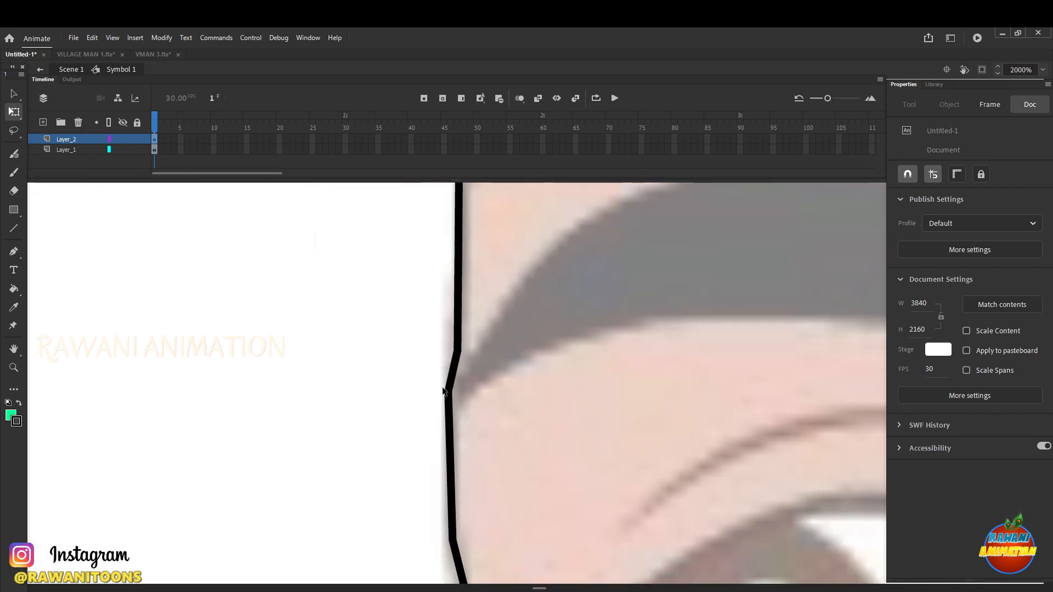
drag(453, 370, 450, 371)
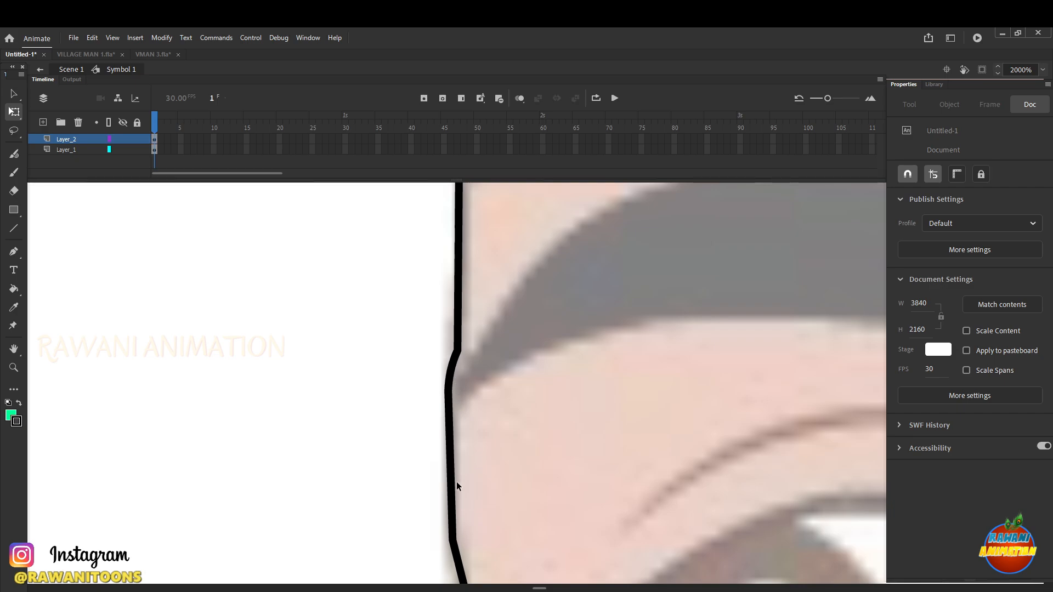
Bend the two outline segments beside the left eye, the upper one outward and the lower one inward, to match the reference
scroll(448, 445, down, 2)
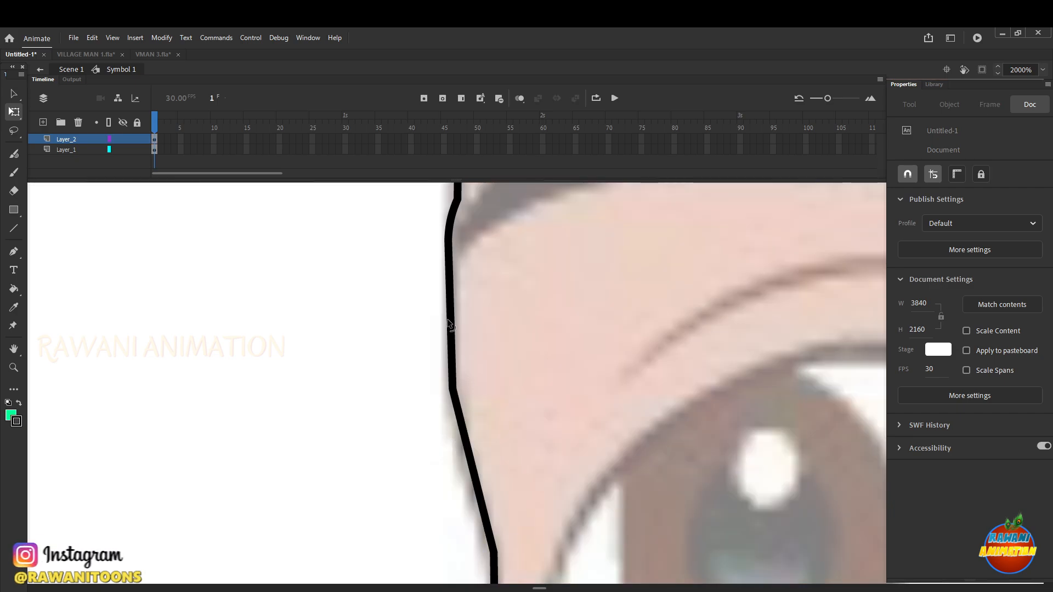
scroll(471, 421, down, 2)
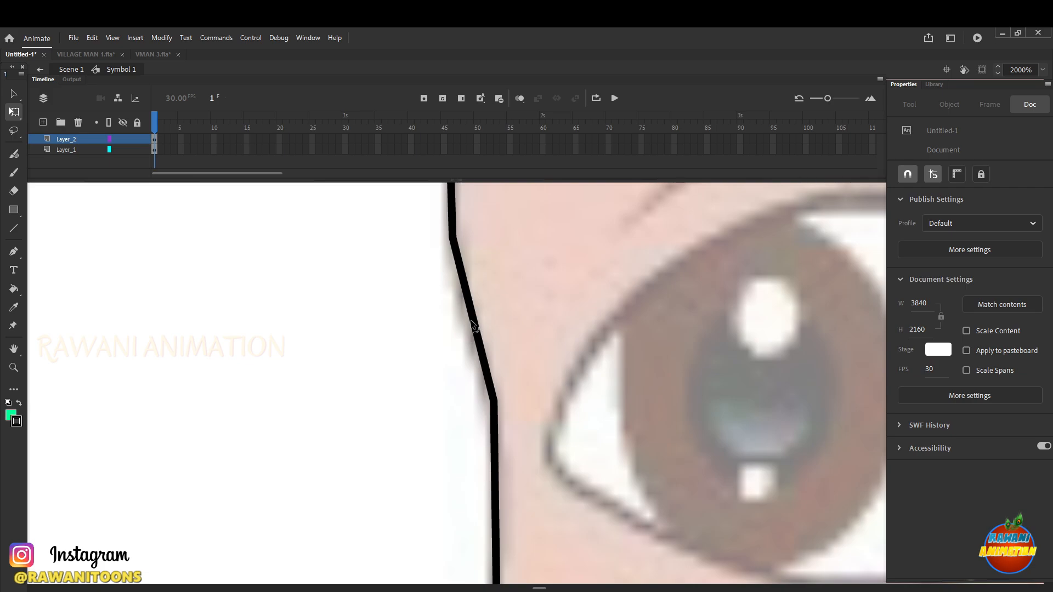
drag(472, 325, 465, 318)
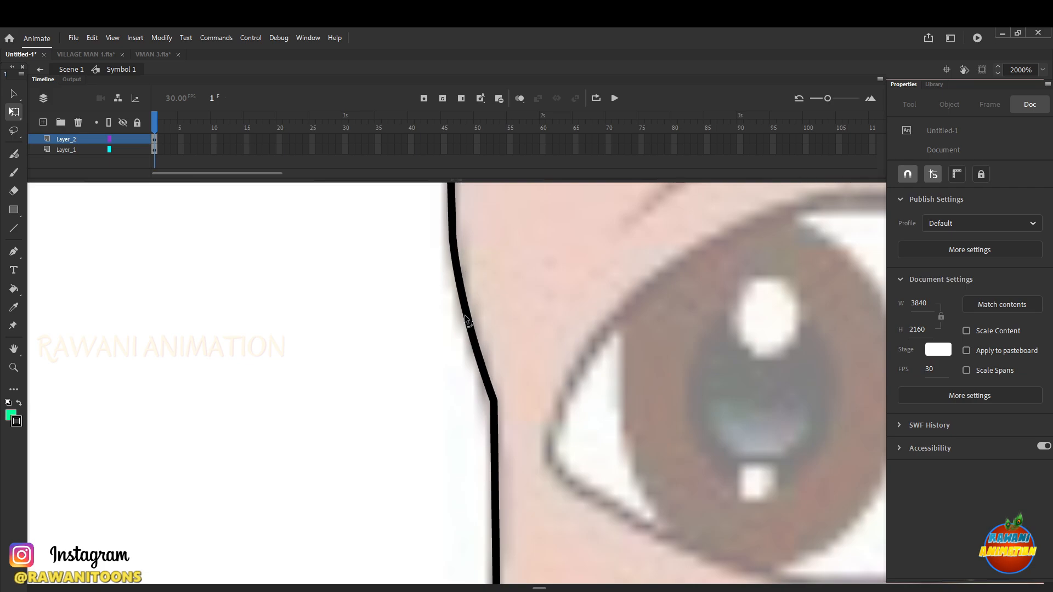
scroll(465, 319, down, 5)
scroll(477, 396, up, 4)
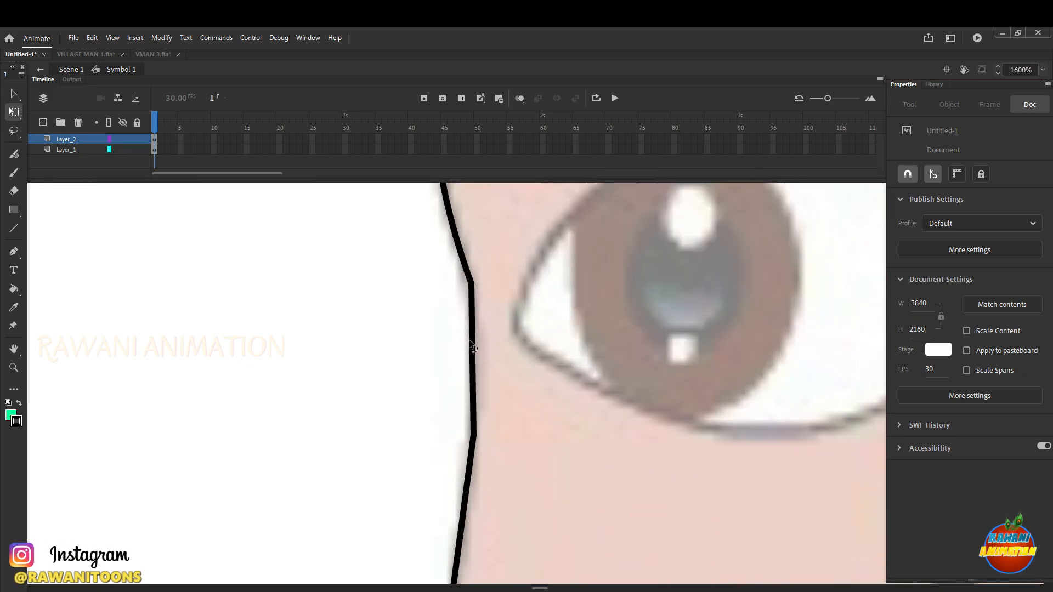
drag(471, 347, 475, 343)
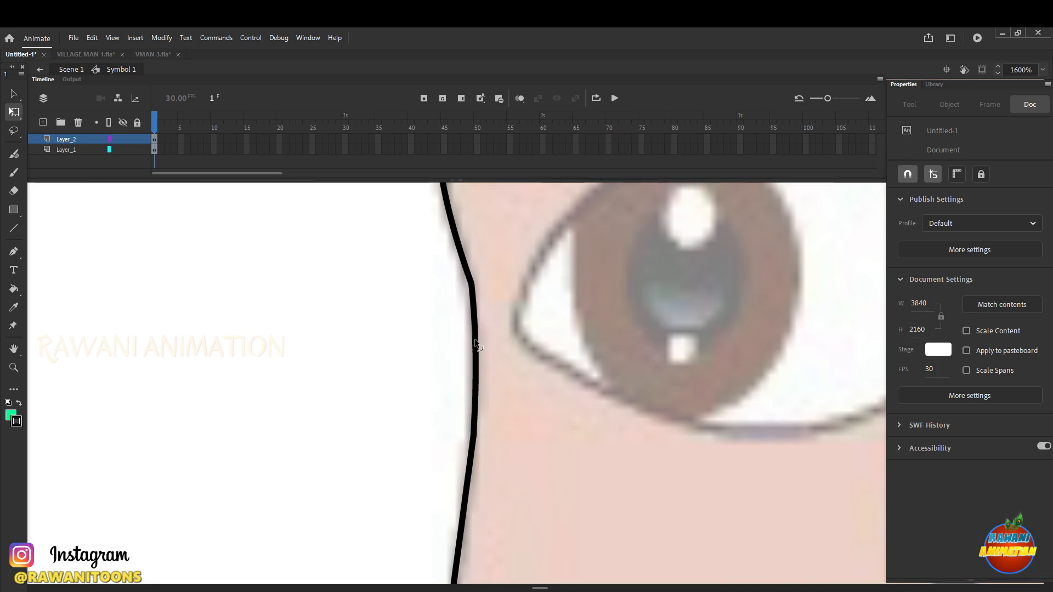
Curve the left cheek segments of the outline outward beside the nose and mustache to follow the reference
scroll(474, 340, down, 4)
scroll(478, 438, up, 5)
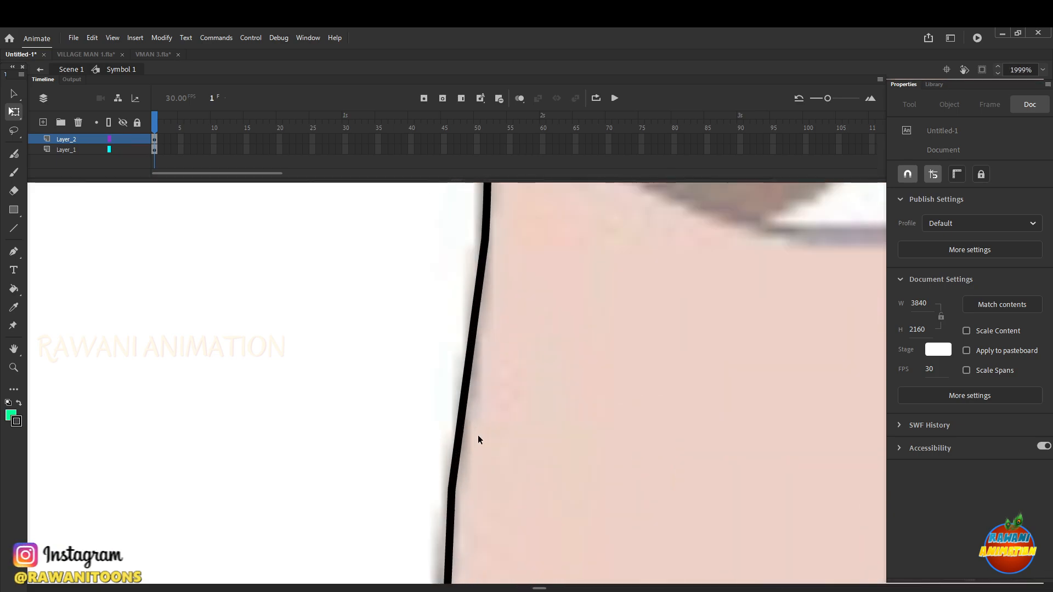
scroll(472, 416, down, 5)
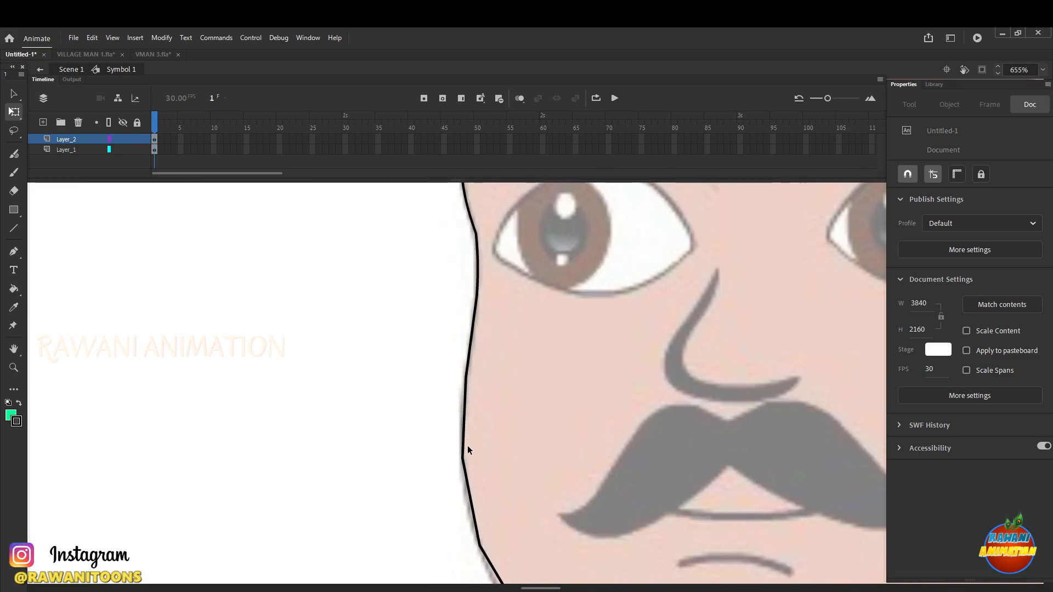
scroll(468, 446, up, 4)
drag(462, 380, 459, 377)
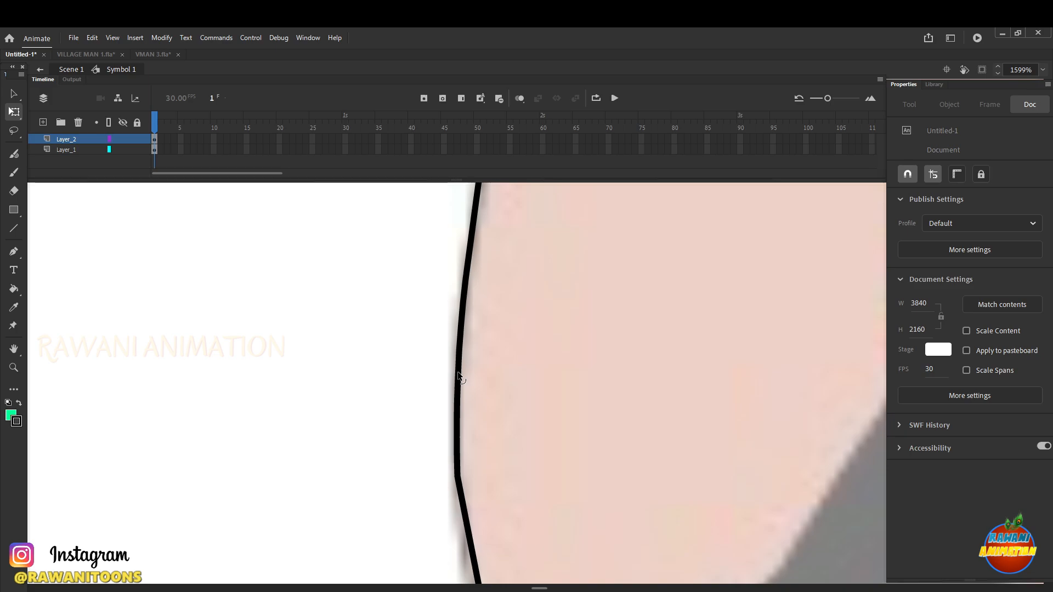
Bend the cheek outline segment beside the left tip of the mustache outward to follow the reference
scroll(463, 387, down, 4)
scroll(468, 446, up, 5)
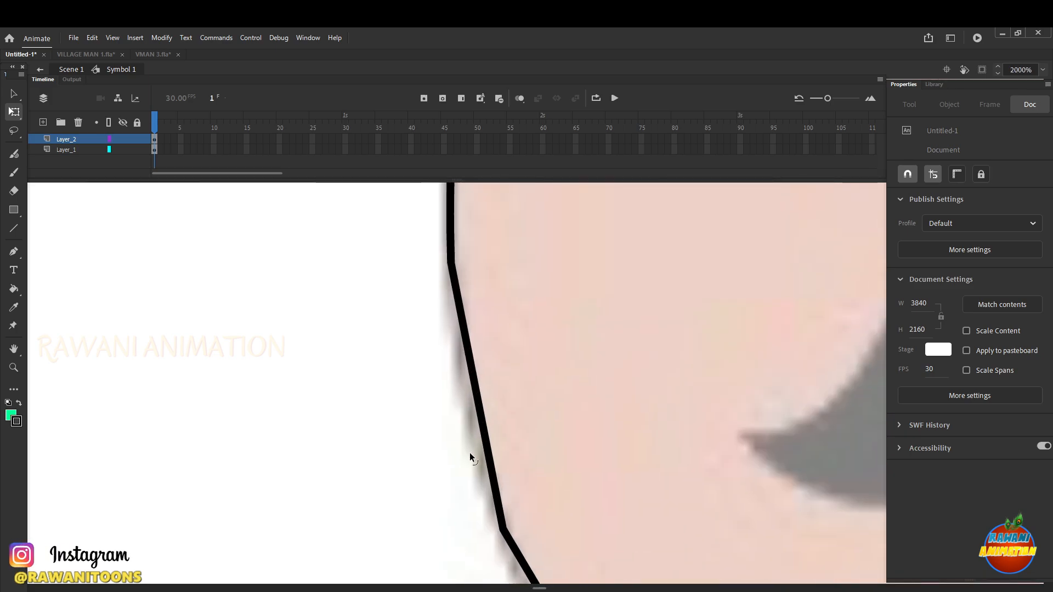
drag(469, 452, 469, 413)
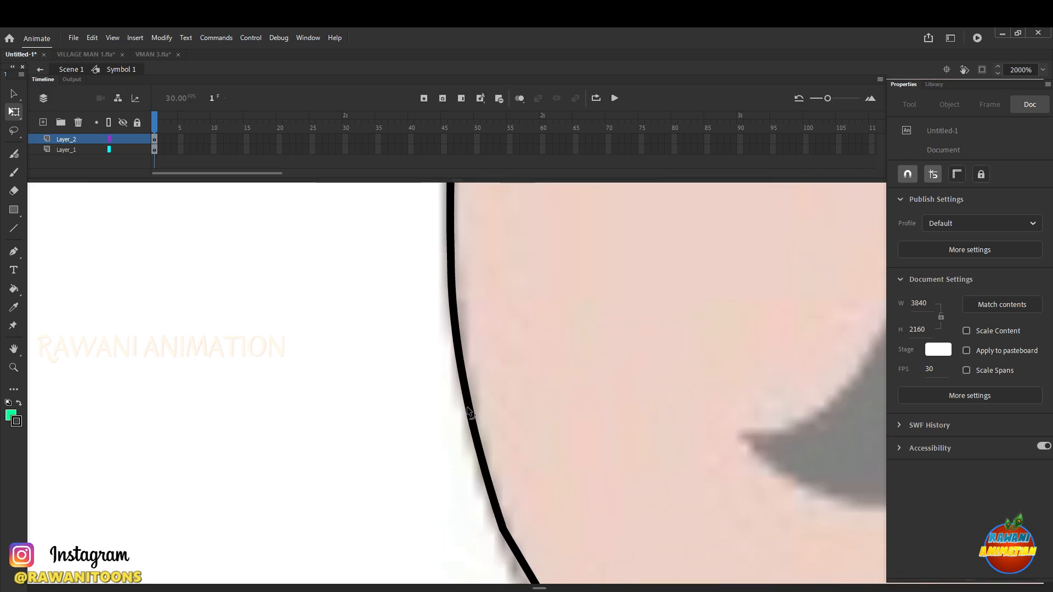
scroll(468, 412, down, 5)
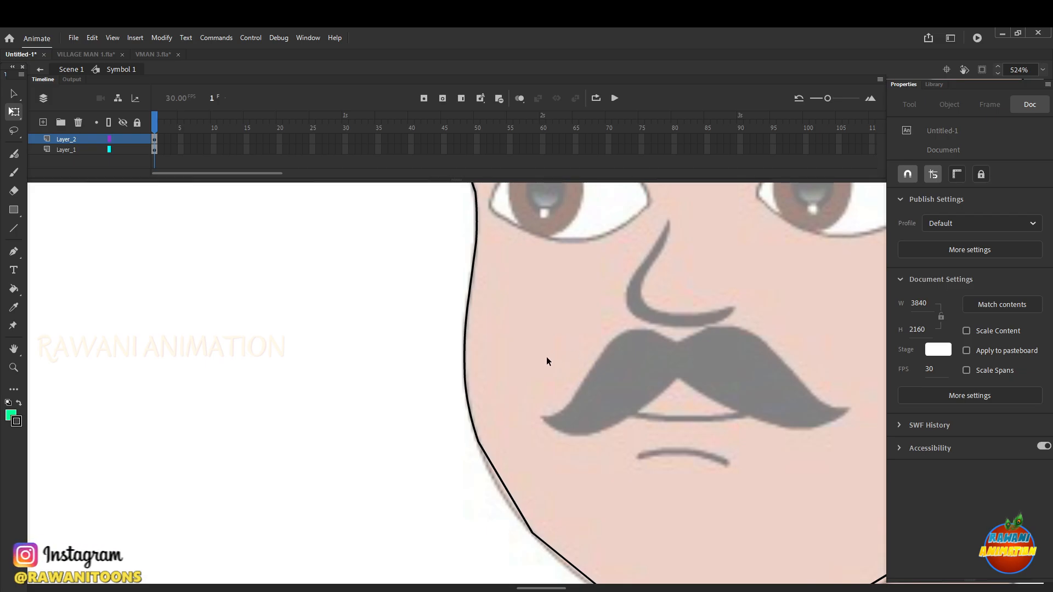
Curve the two lower-left jaw segments outward, from below the mustache tip down to the neck, to match the reference
scroll(559, 350, down, 4)
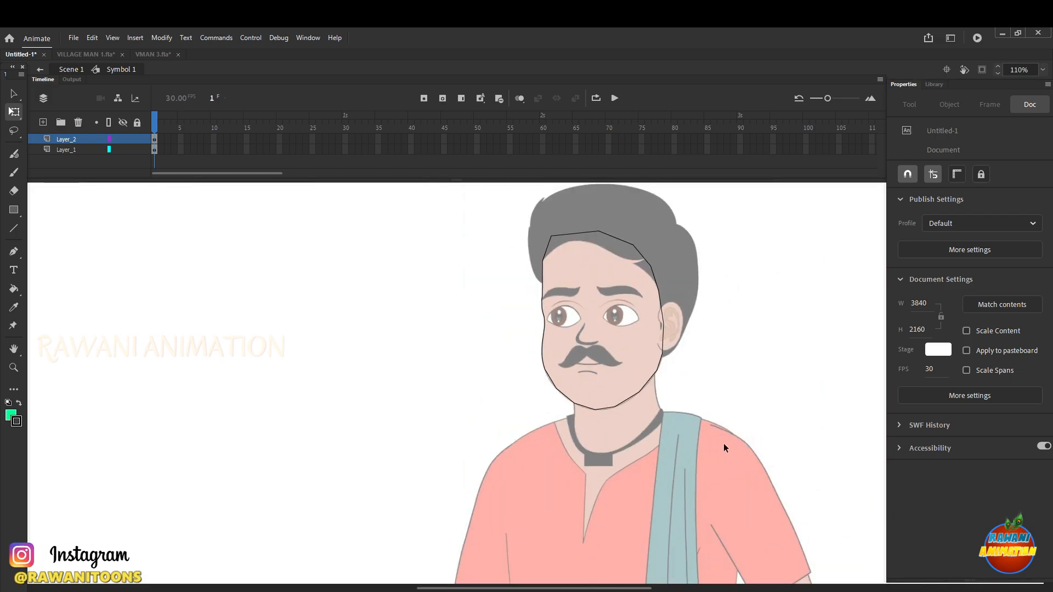
scroll(521, 381, up, 8)
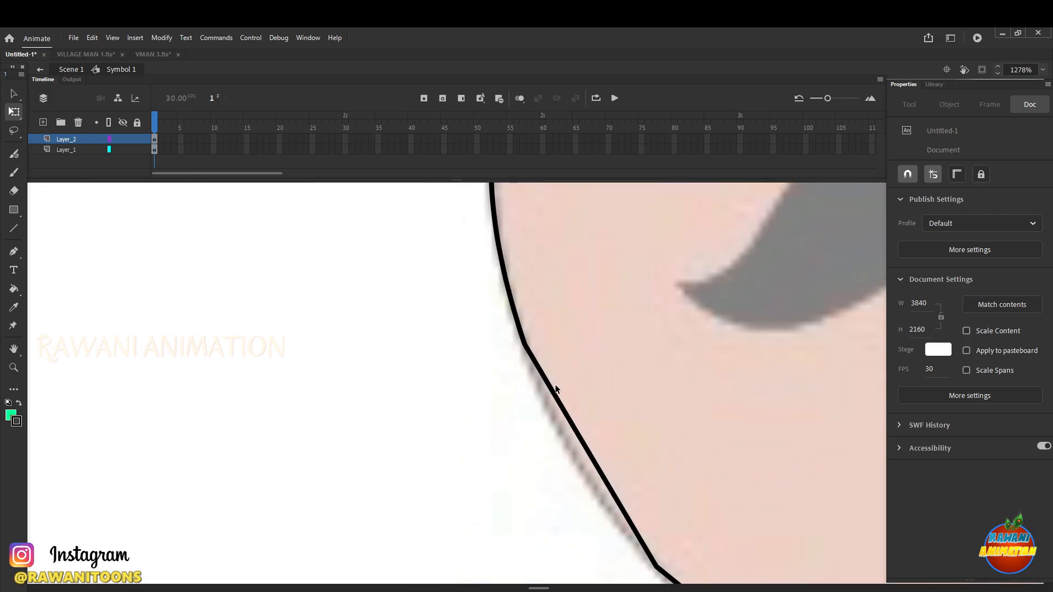
drag(592, 458, 580, 463)
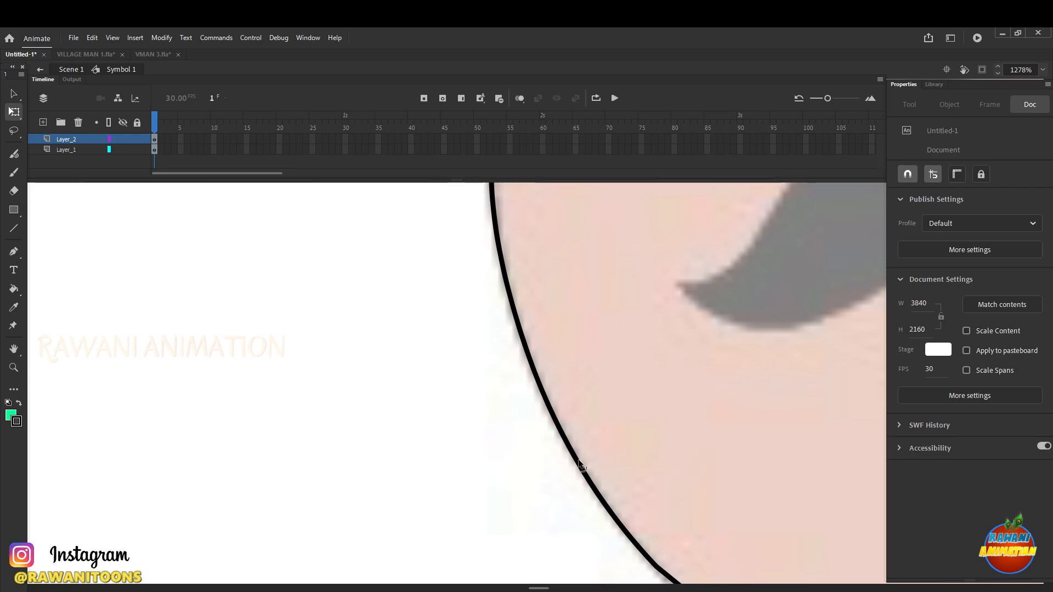
scroll(564, 442, down, 5)
scroll(636, 529, up, 5)
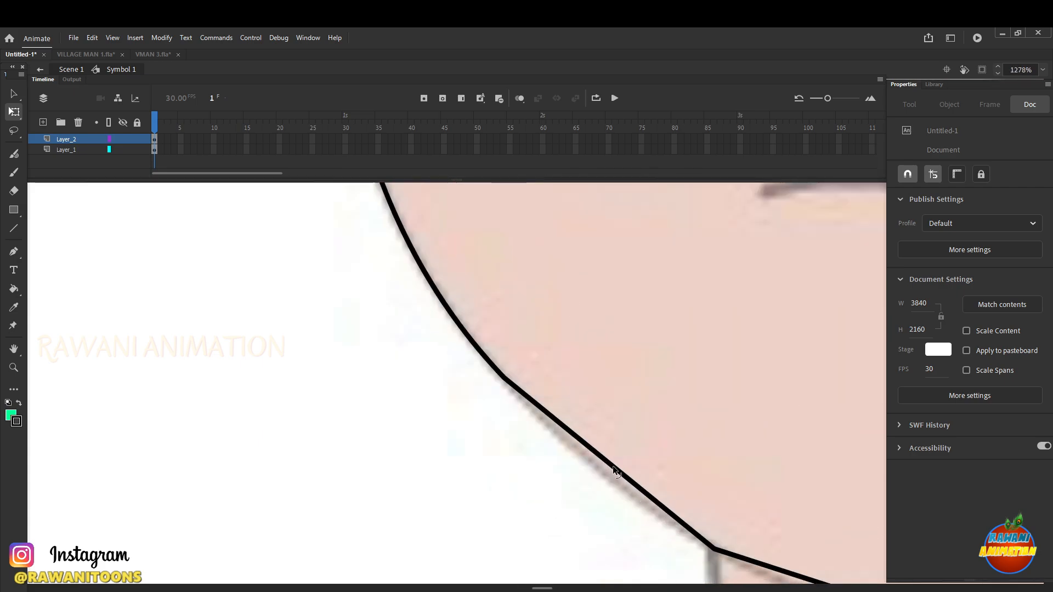
drag(613, 468, 603, 473)
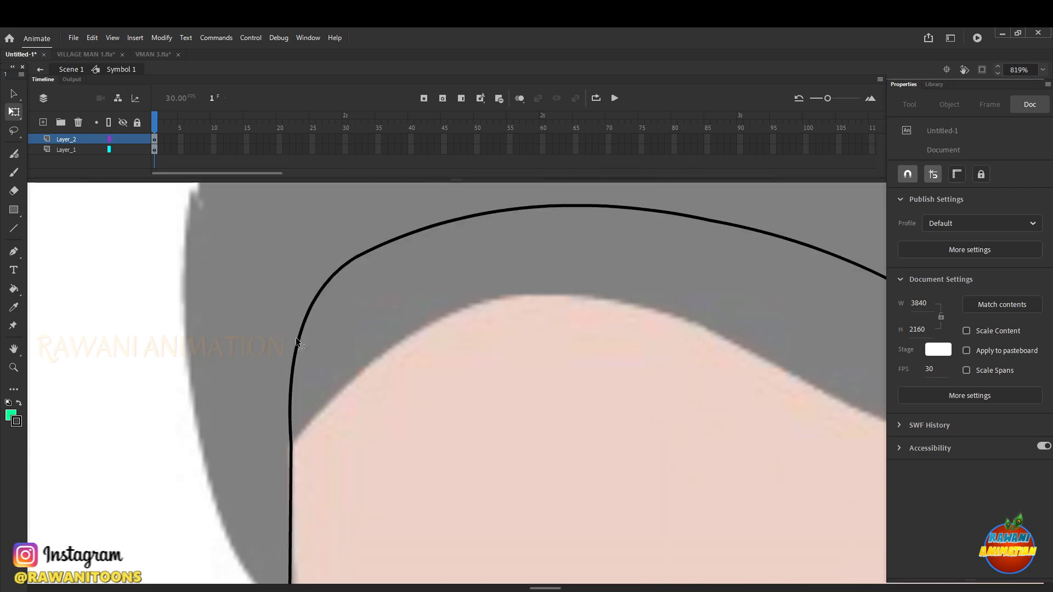
Add a new layer and start the hair outline with the Pen tool, from the left forehead hairline down to the hair's lower tip
scroll(373, 343, down, 6)
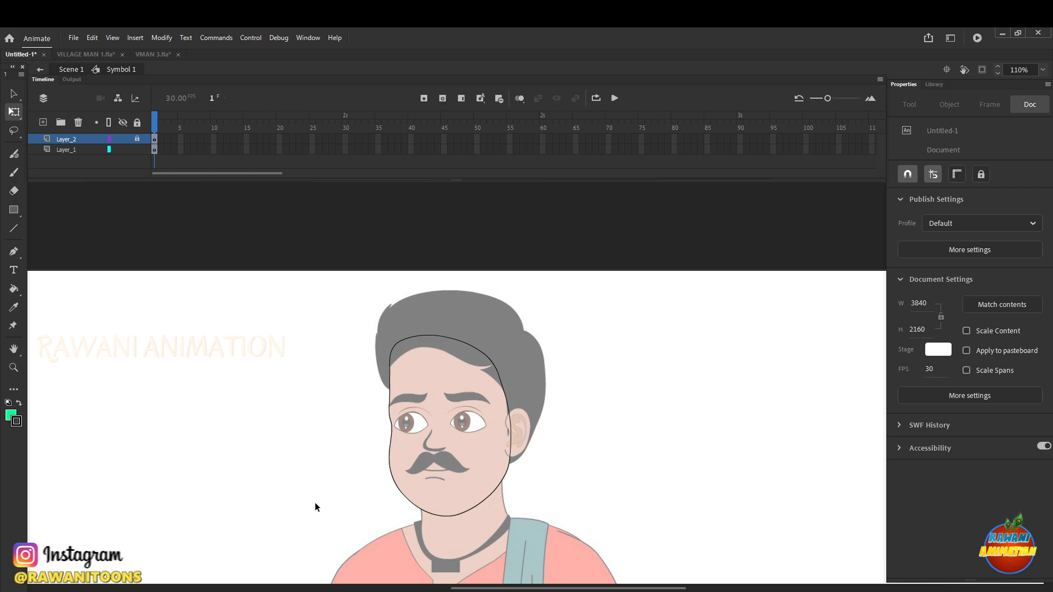
click(43, 122)
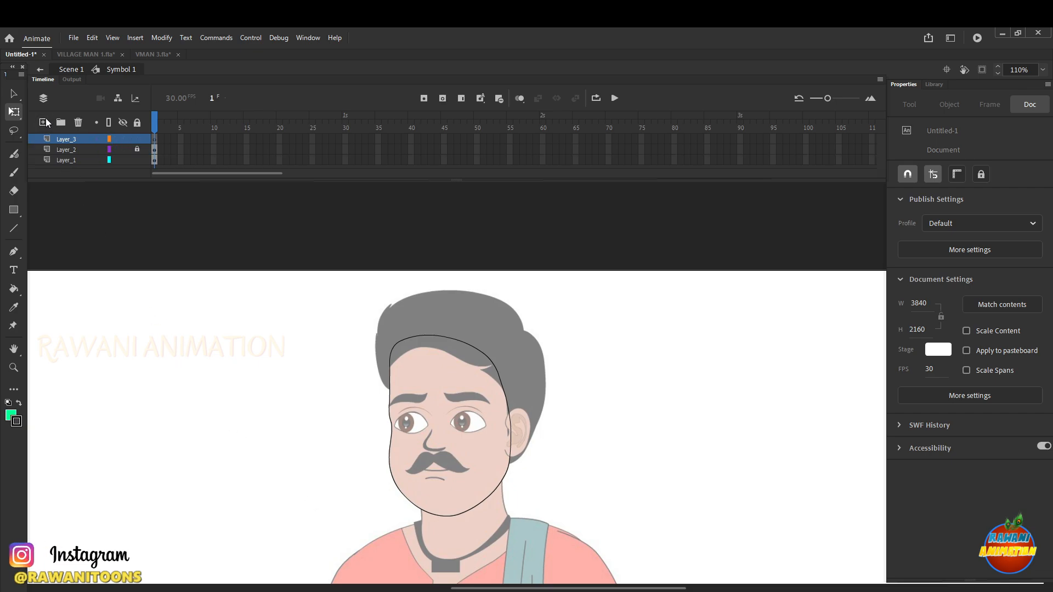
click(14, 251)
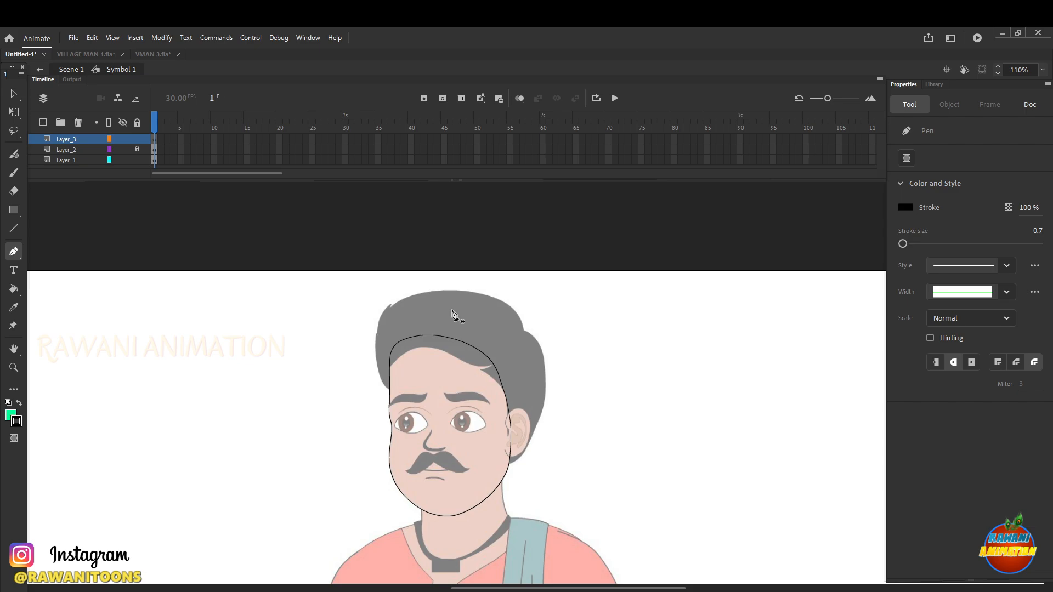
scroll(384, 364, up, 10)
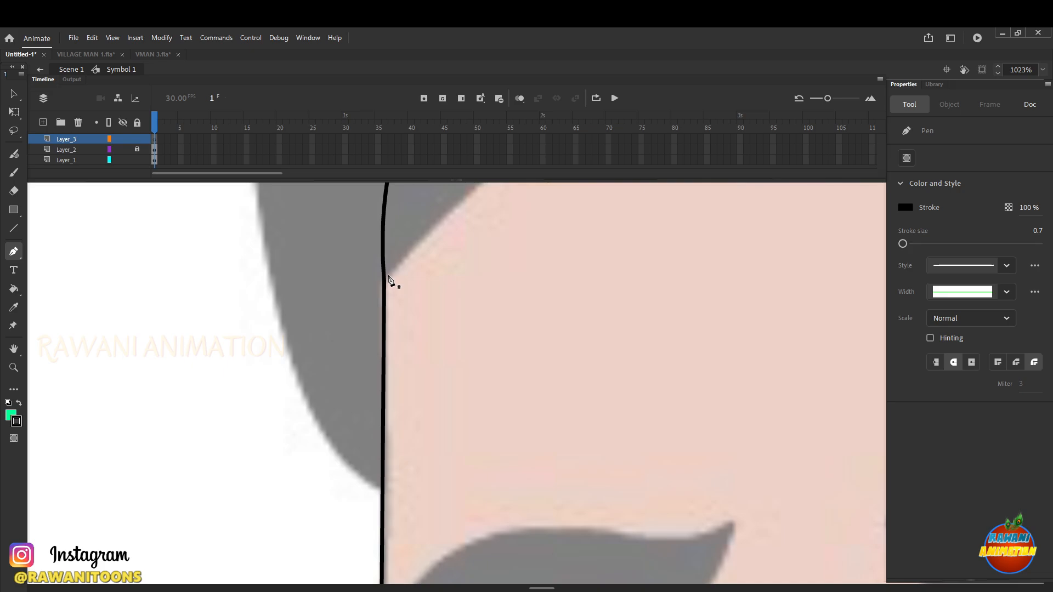
click(388, 273)
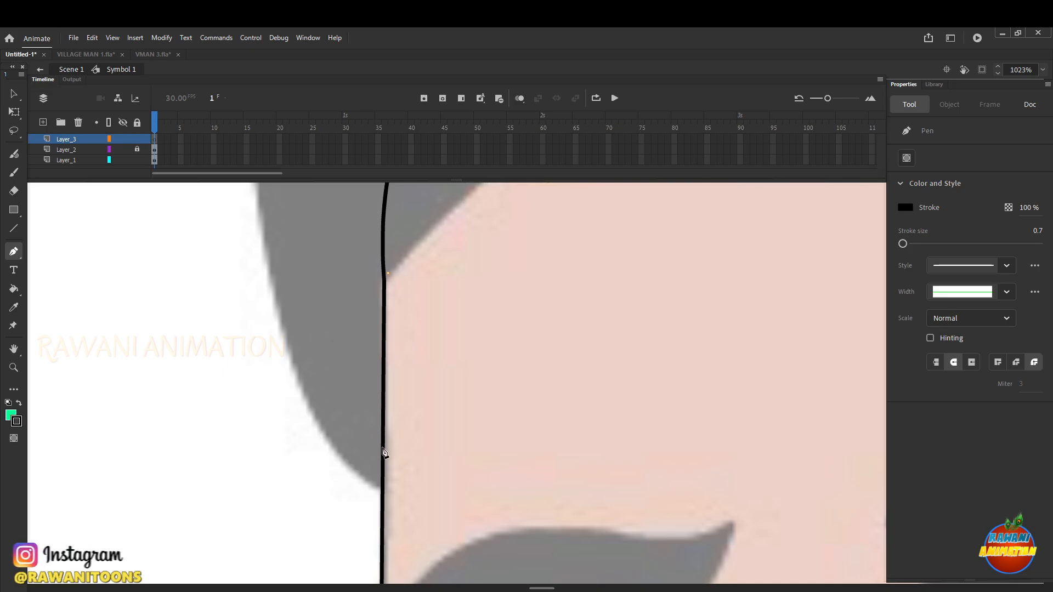
click(380, 488)
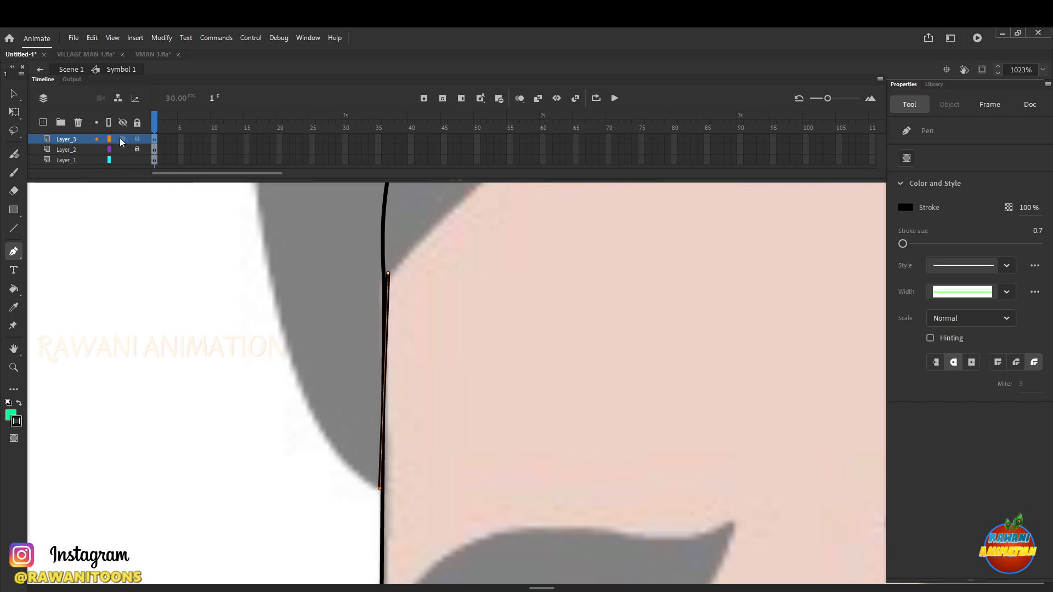
Carry the hair outline up the left side of the head and trace the small notch in its edge
click(338, 453)
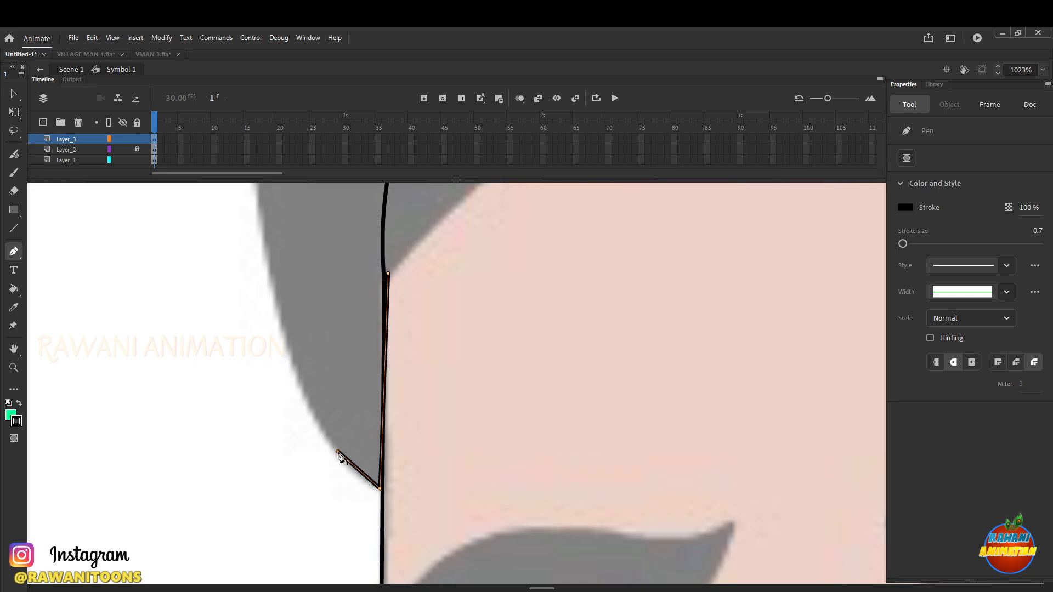
click(285, 340)
scroll(274, 364, up, 3)
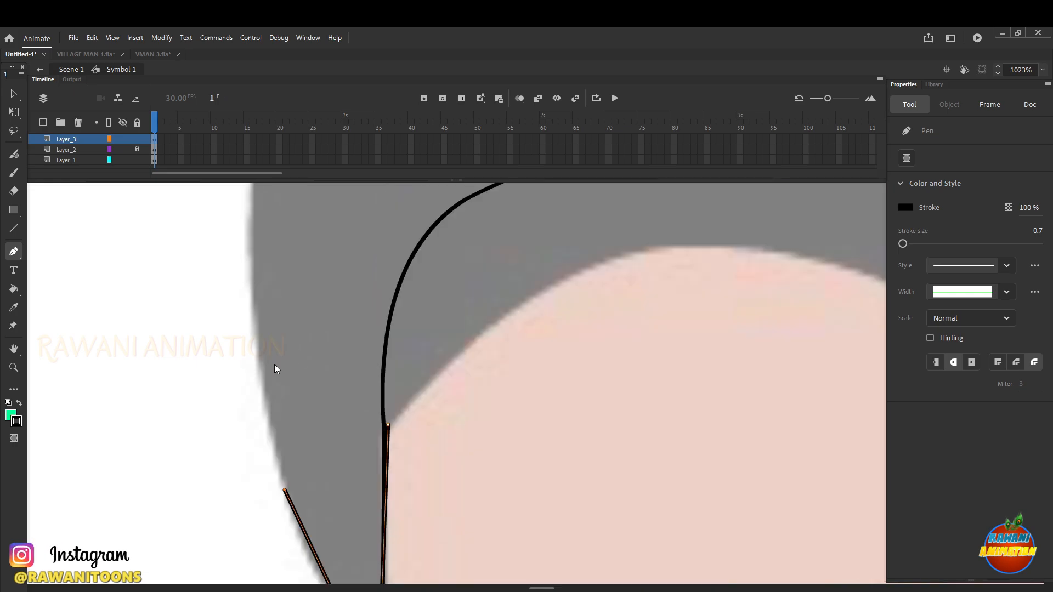
click(255, 304)
scroll(264, 315, up, 3)
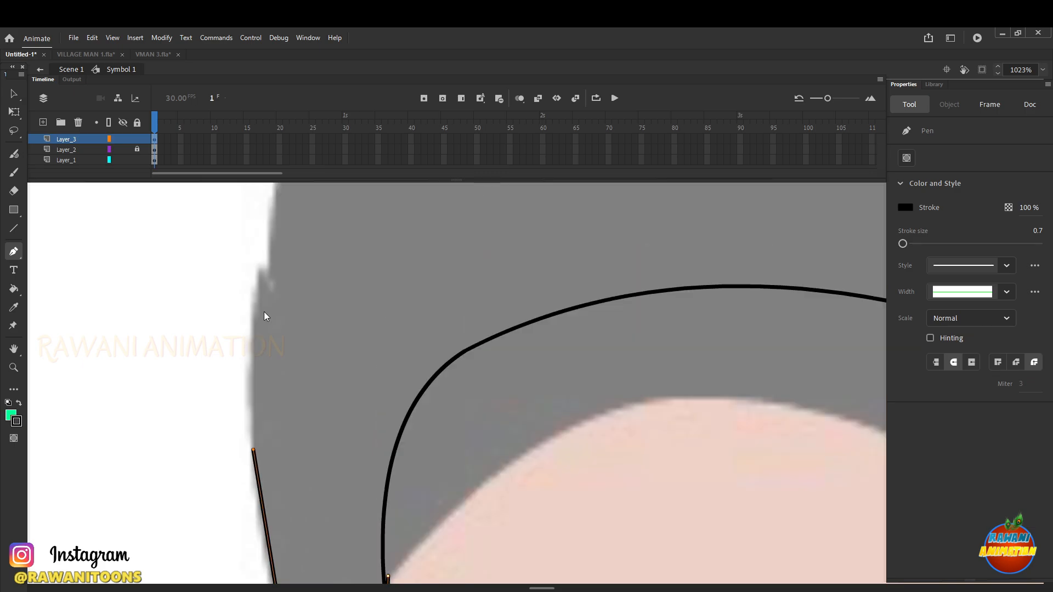
click(261, 274)
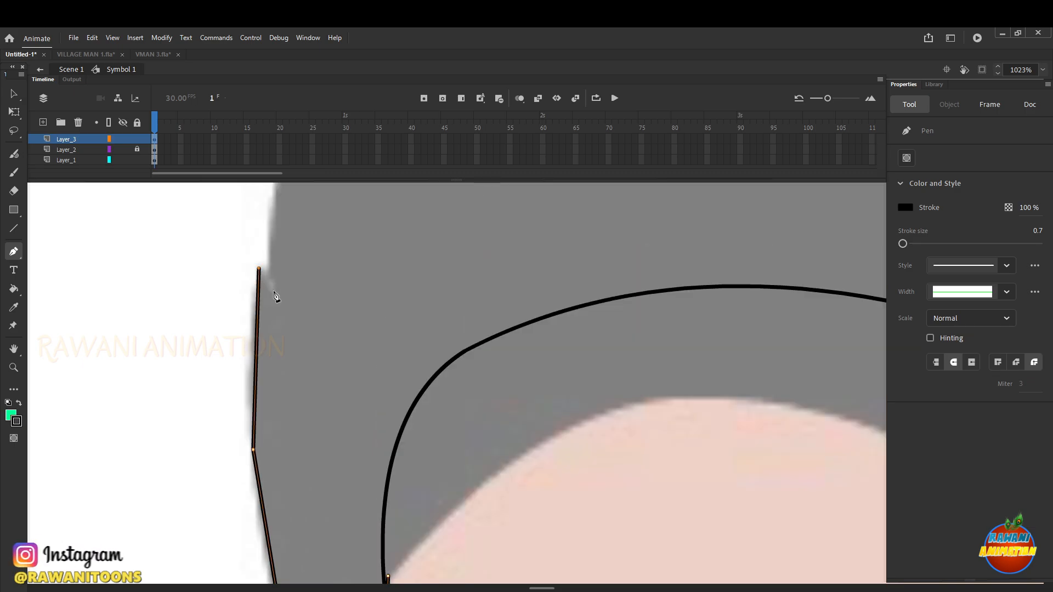
click(282, 306)
Continue the hair outline around the upper-left curve and trace the pointed tuft and its notch
scroll(285, 315, up, 6)
scroll(291, 325, down, 3)
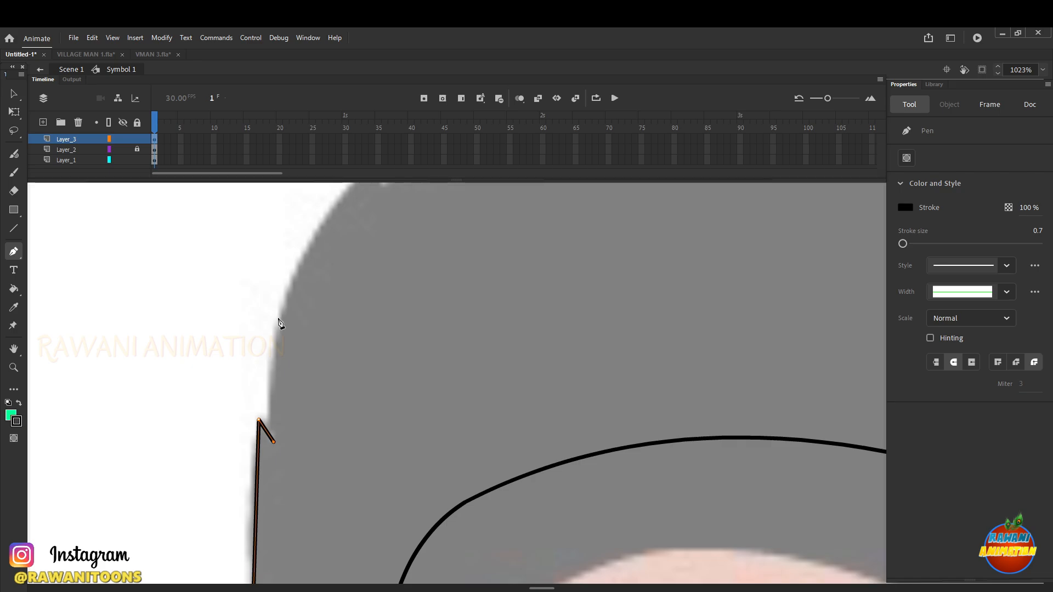
click(279, 330)
scroll(288, 336, up, 3)
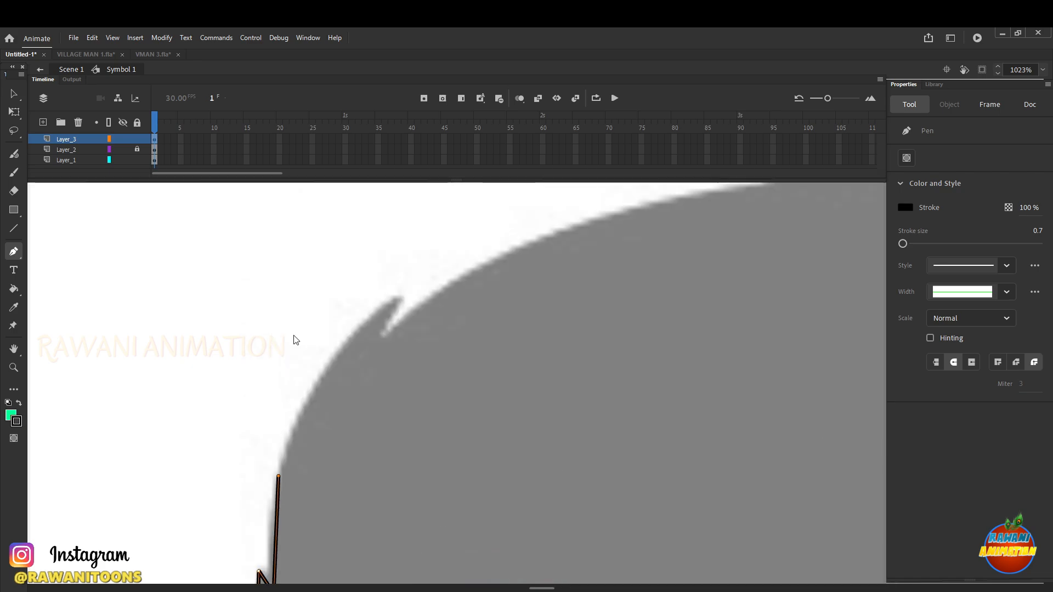
click(329, 362)
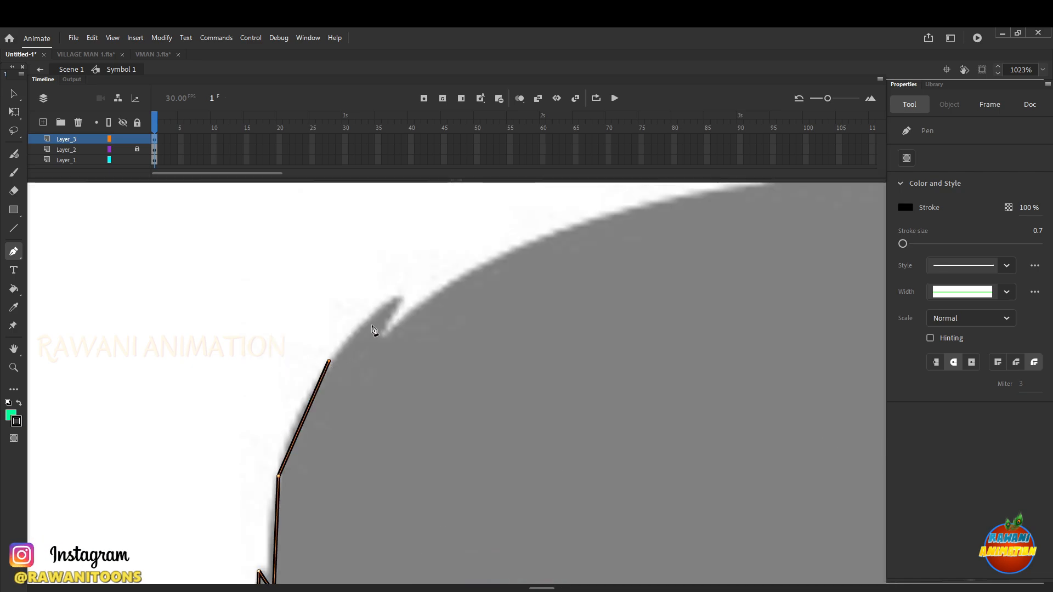
click(400, 297)
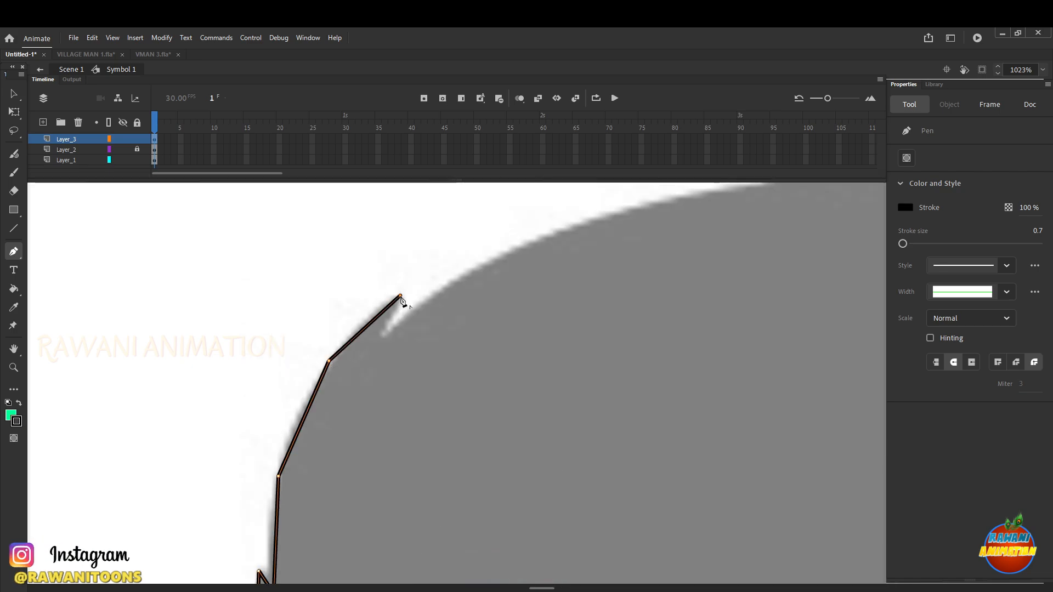
click(383, 334)
click(462, 274)
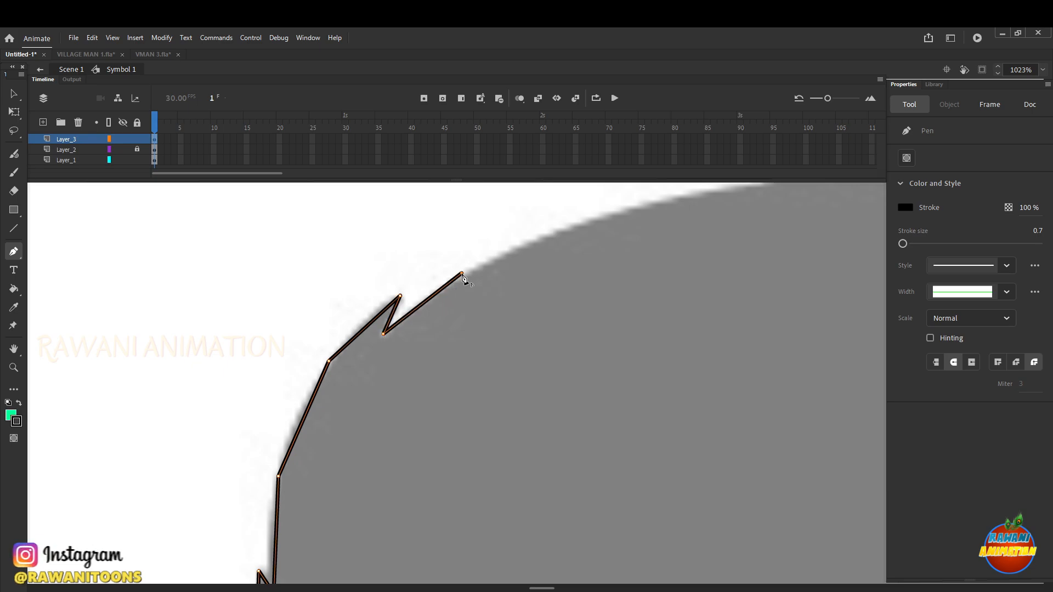
Extend the hair outline across the crown of the head and down its right slope
scroll(423, 340, down, 6)
scroll(468, 332, up, 5)
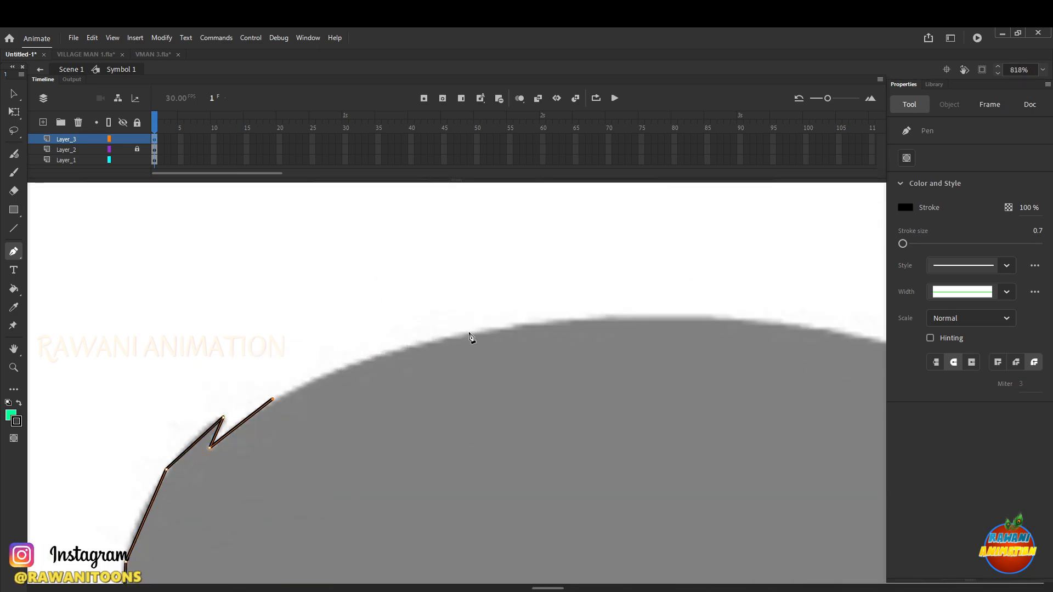
click(470, 331)
scroll(417, 339, down, 5)
scroll(488, 337, up, 6)
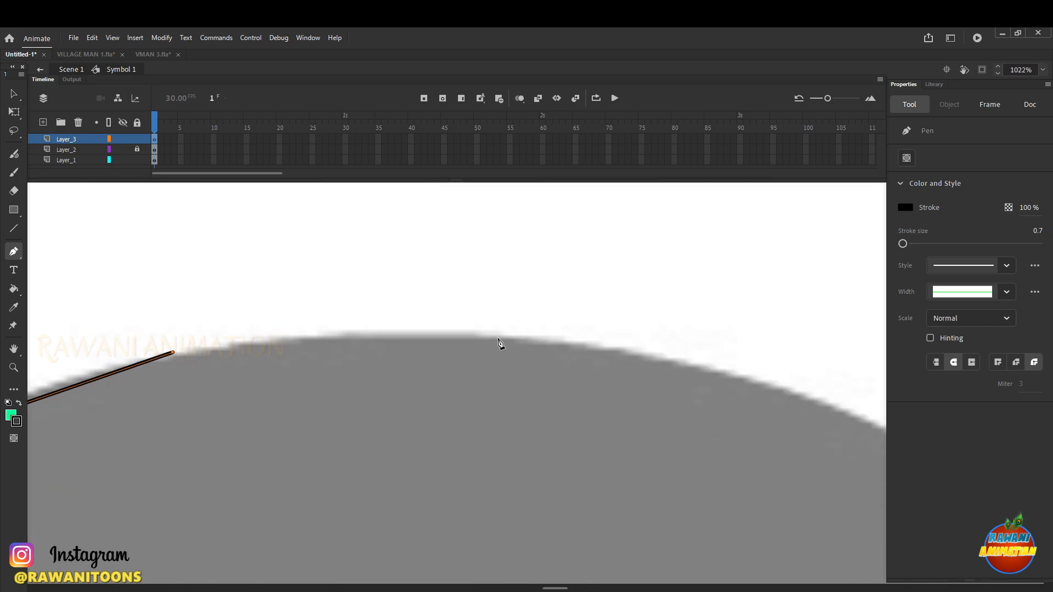
click(497, 340)
scroll(497, 340, down, 4)
scroll(435, 355, up, 4)
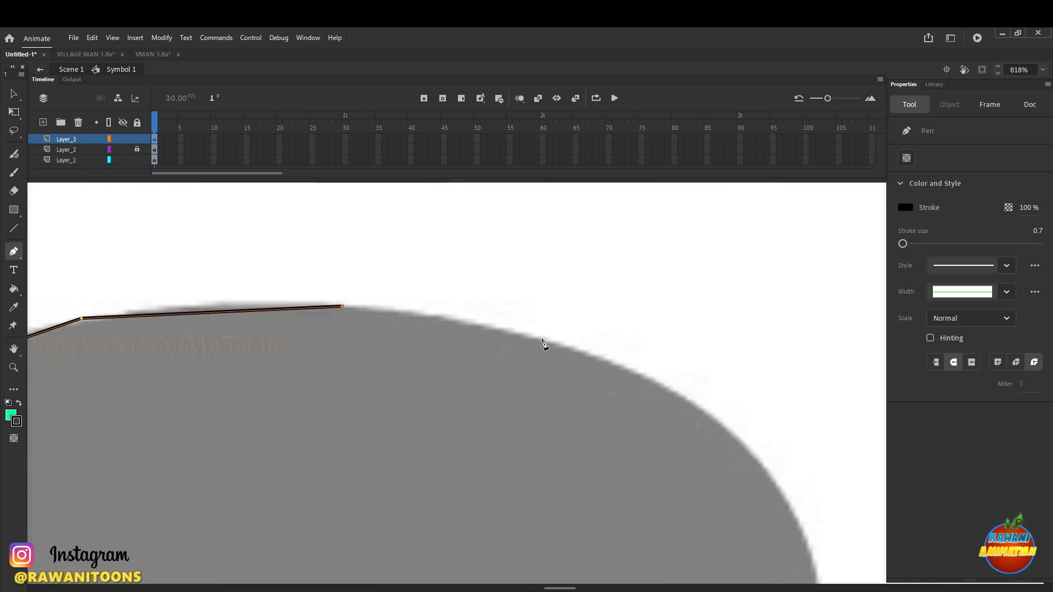
click(543, 340)
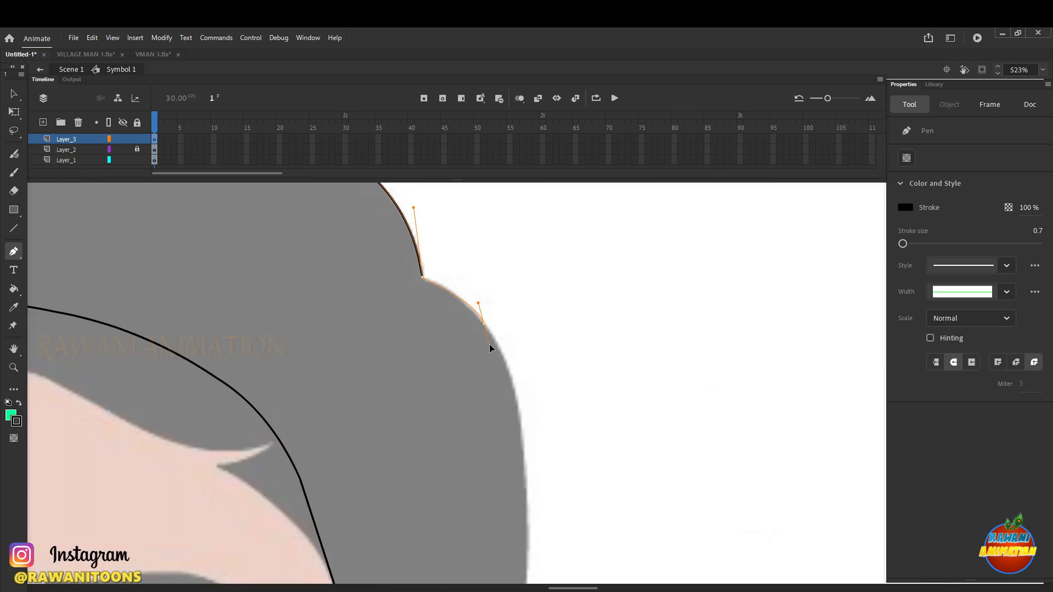
Curve the hair outline over the bump at the right of the head and carry it down the right edge
drag(483, 324, 501, 358)
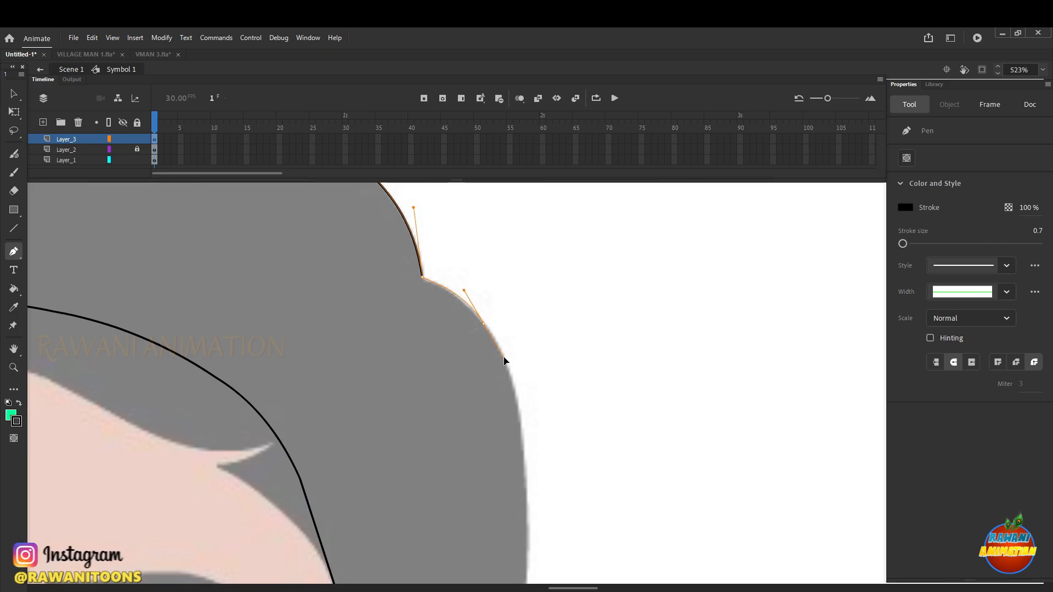
scroll(496, 313, down, 2)
scroll(502, 317, up, 2)
scroll(500, 351, down, 5)
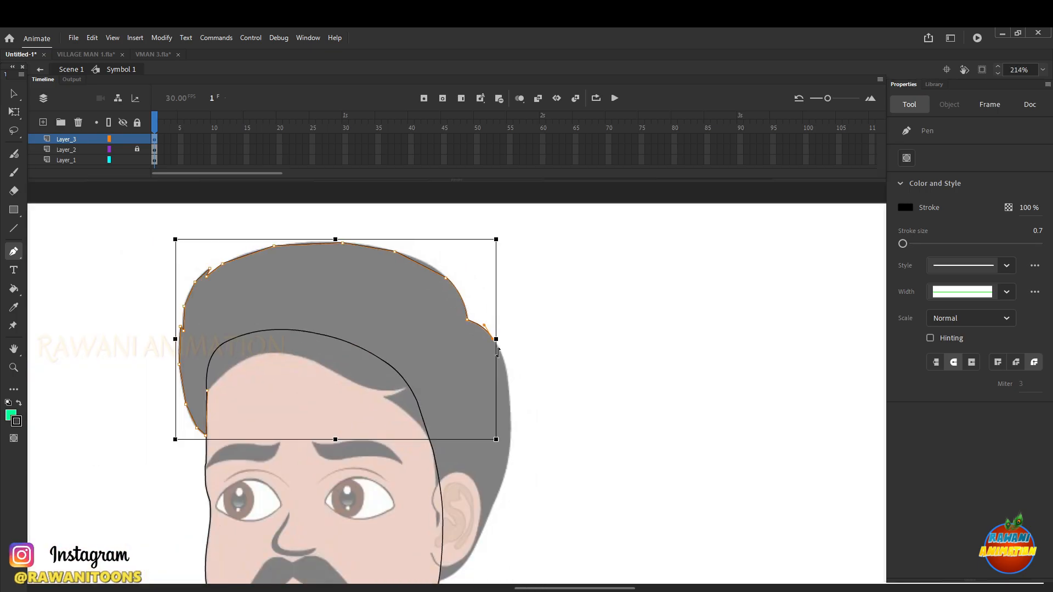
scroll(505, 357, up, 8)
click(533, 409)
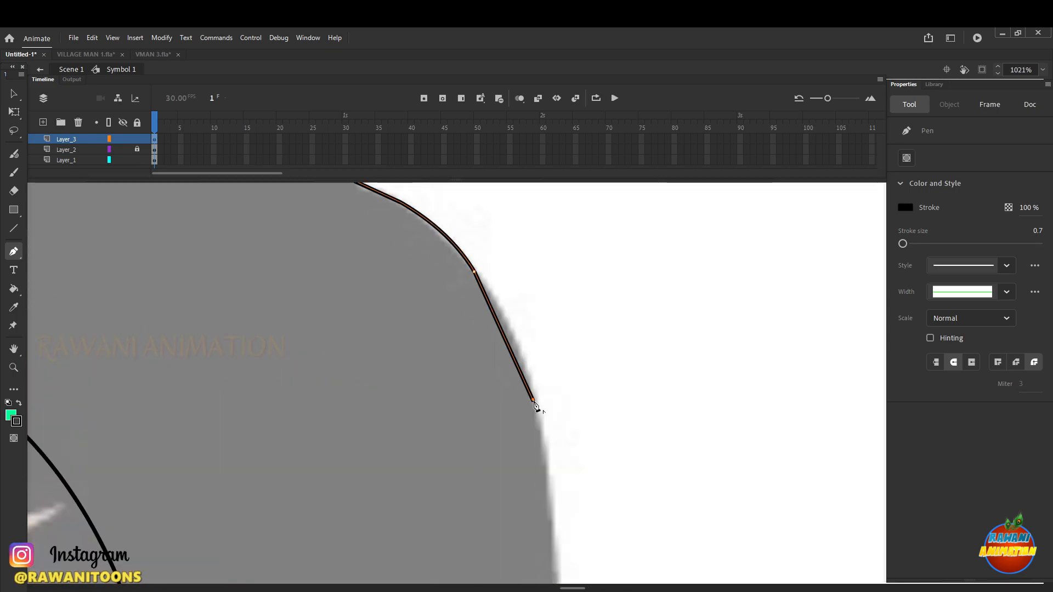
scroll(540, 379, down, 3)
click(560, 448)
Continue the hair outline down the back of the head to the edge behind the ear
scroll(548, 329, down, 3)
scroll(555, 352, down, 3)
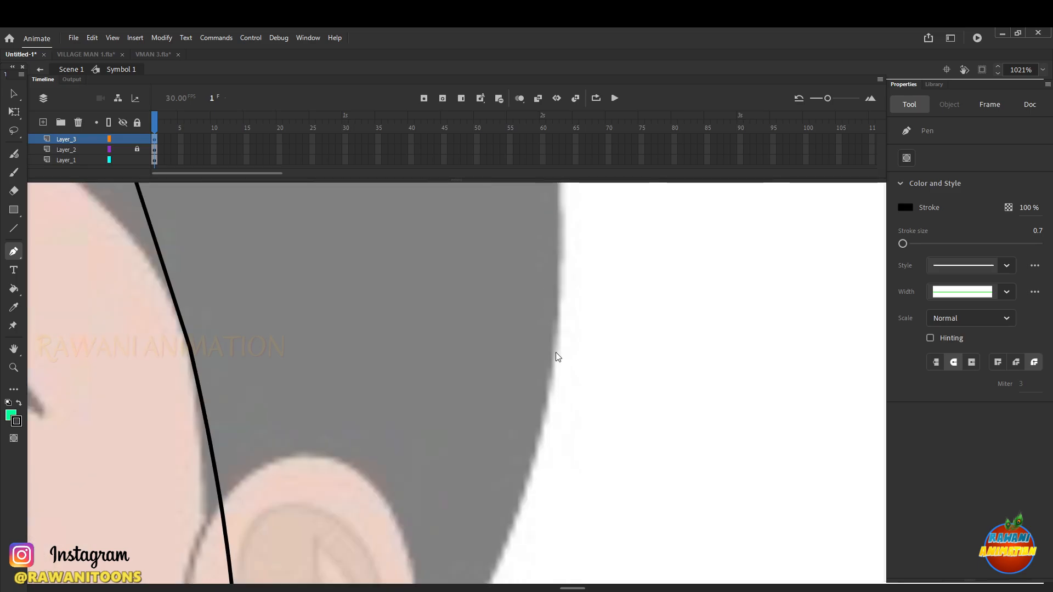
click(556, 348)
scroll(543, 345, down, 3)
click(519, 362)
scroll(532, 329, down, 3)
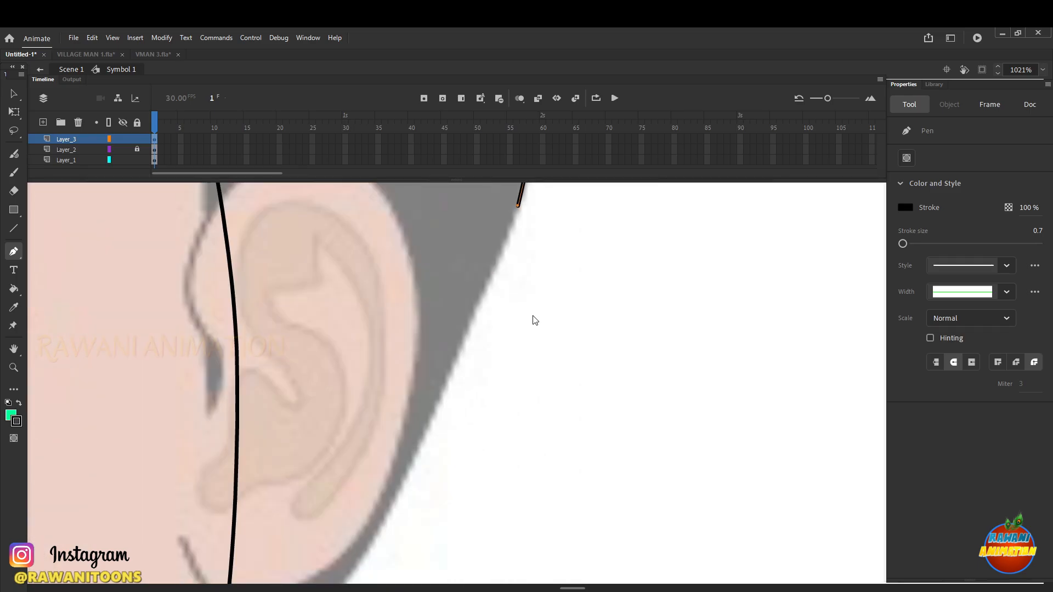
click(447, 391)
Bring the hair outline around beneath the ear to the jawline, and back up along the front of the ear
scroll(466, 419, down, 3)
scroll(493, 406, down, 1)
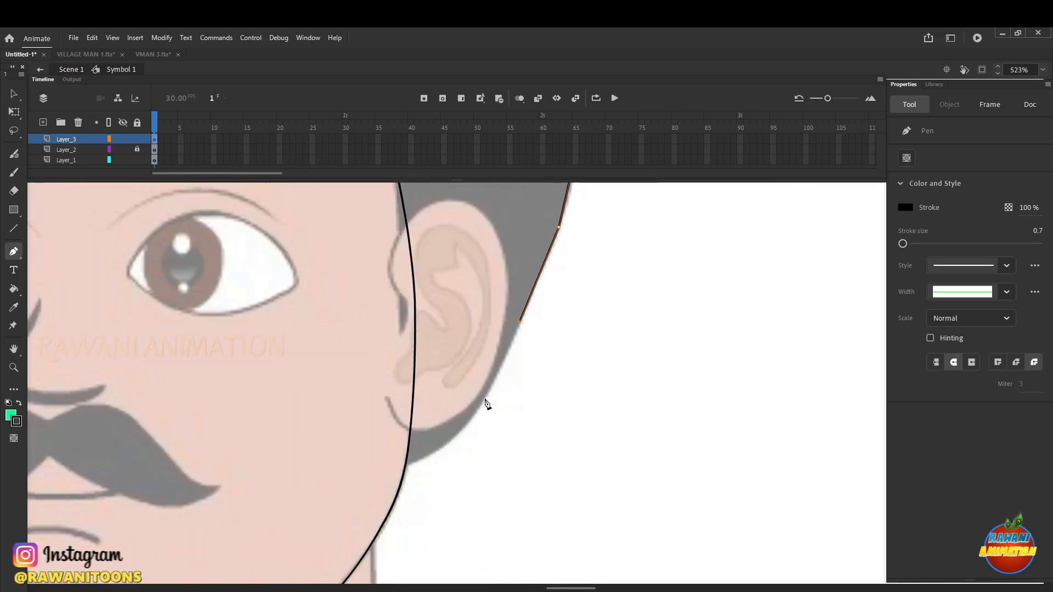
click(485, 399)
click(445, 444)
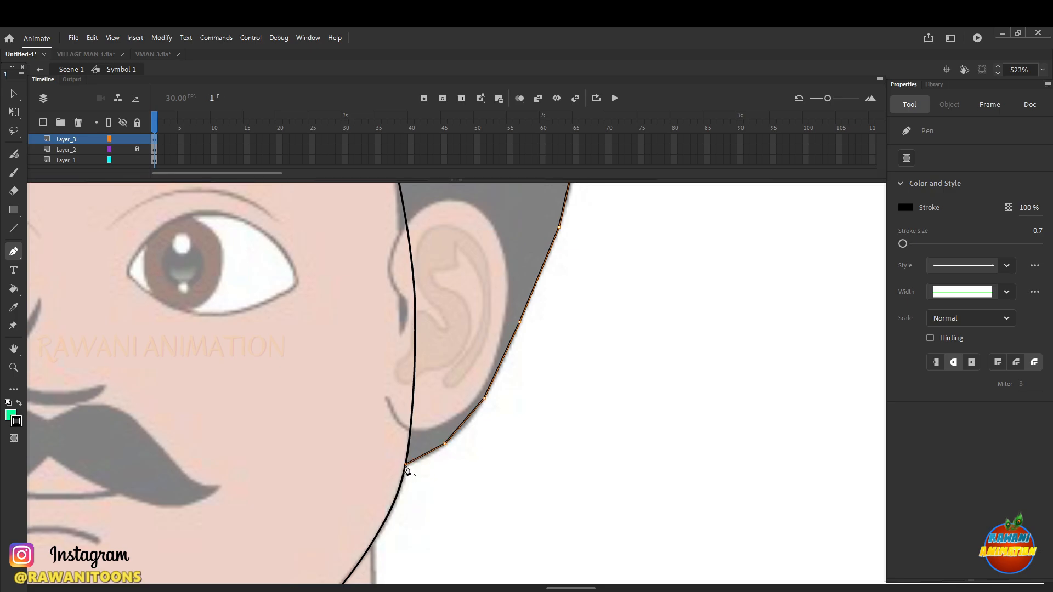
click(400, 329)
scroll(396, 351, down, 3)
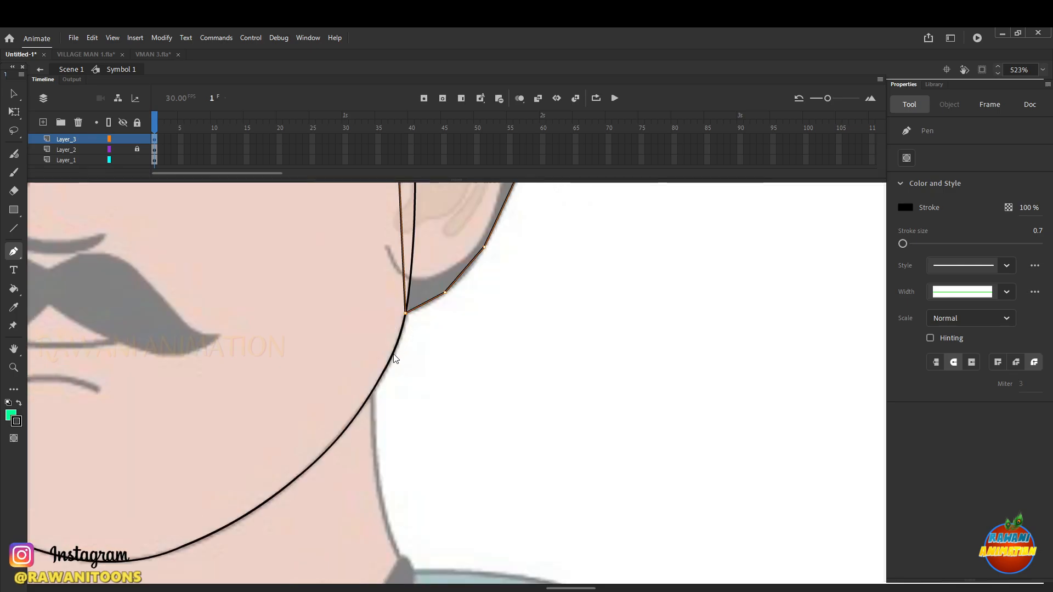
Carry the hair outline up the front of the ear and along the temple towards the pointed notch in the hairline
scroll(394, 358, up, 3)
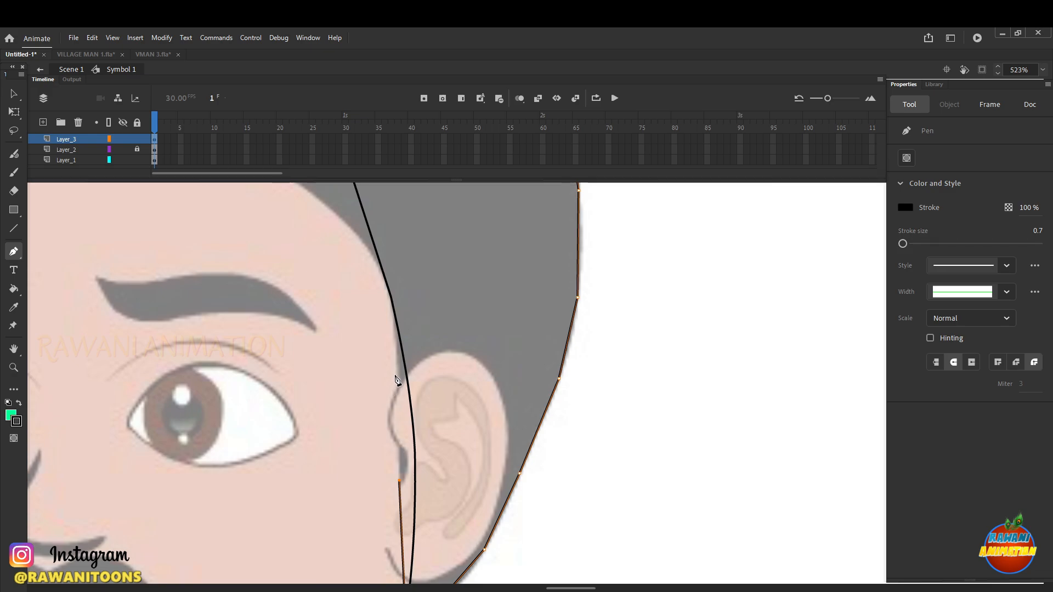
click(397, 376)
click(386, 277)
scroll(376, 324, up, 3)
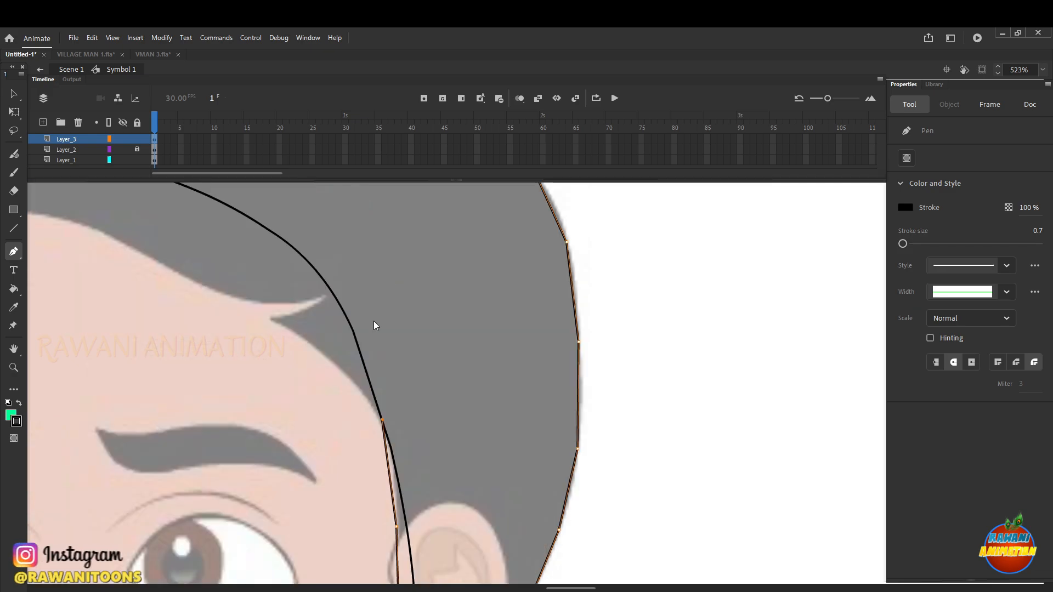
click(327, 357)
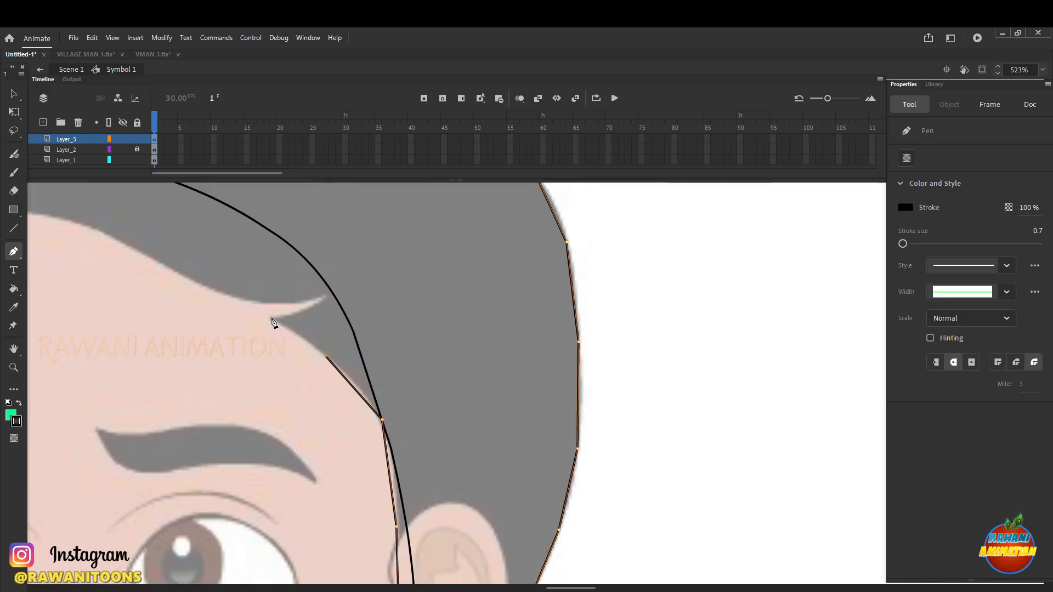
Outline the pointed notch in the hairline above the right eyebrow and start along the forehead
click(272, 317)
click(325, 296)
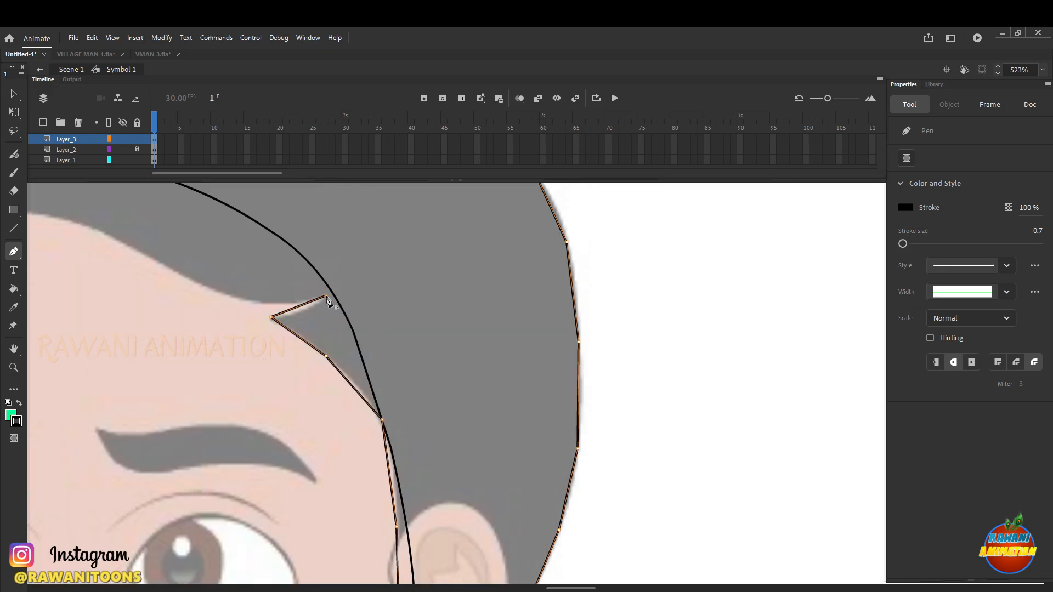
click(267, 304)
click(196, 284)
scroll(370, 340, down, 5)
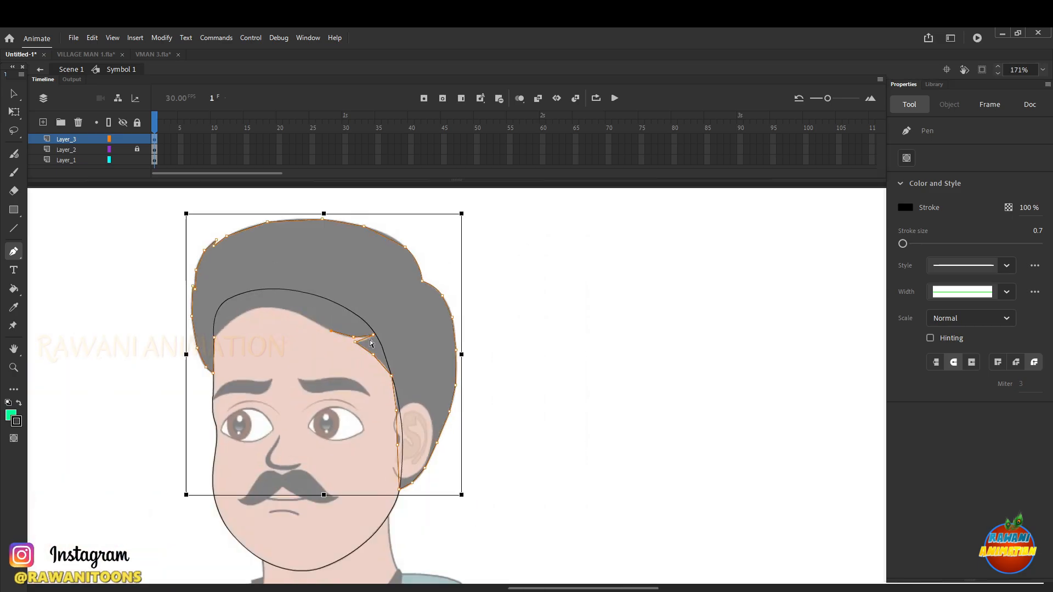
scroll(369, 342, up, 5)
Continue the hair outline with straight segments along the hairline to the top of the forehead
click(355, 316)
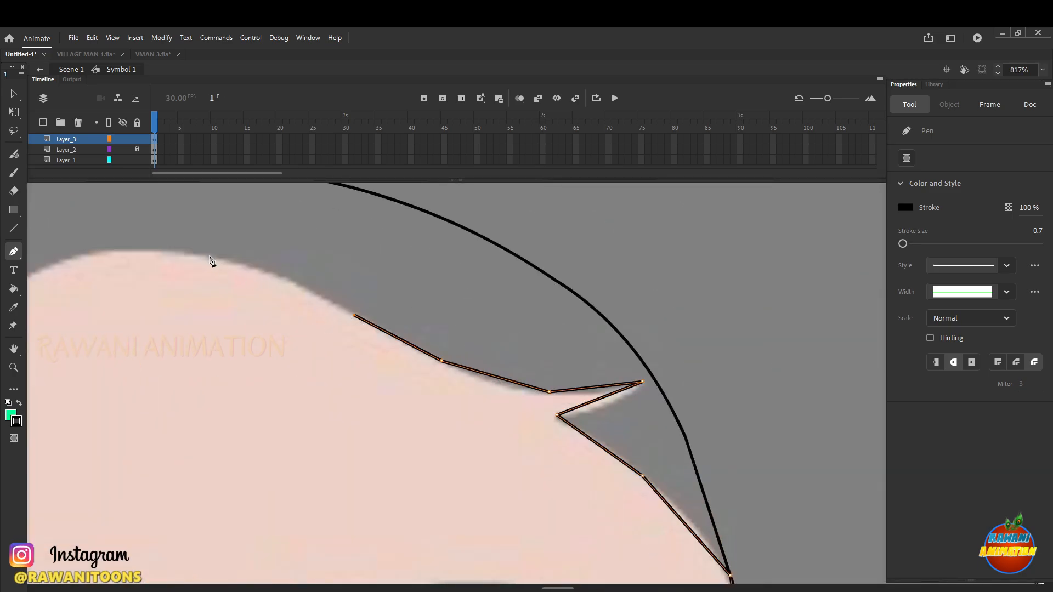
click(210, 260)
scroll(294, 293, down, 5)
scroll(317, 270, up, 5)
click(317, 270)
scroll(371, 305, down, 5)
scroll(352, 303, up, 5)
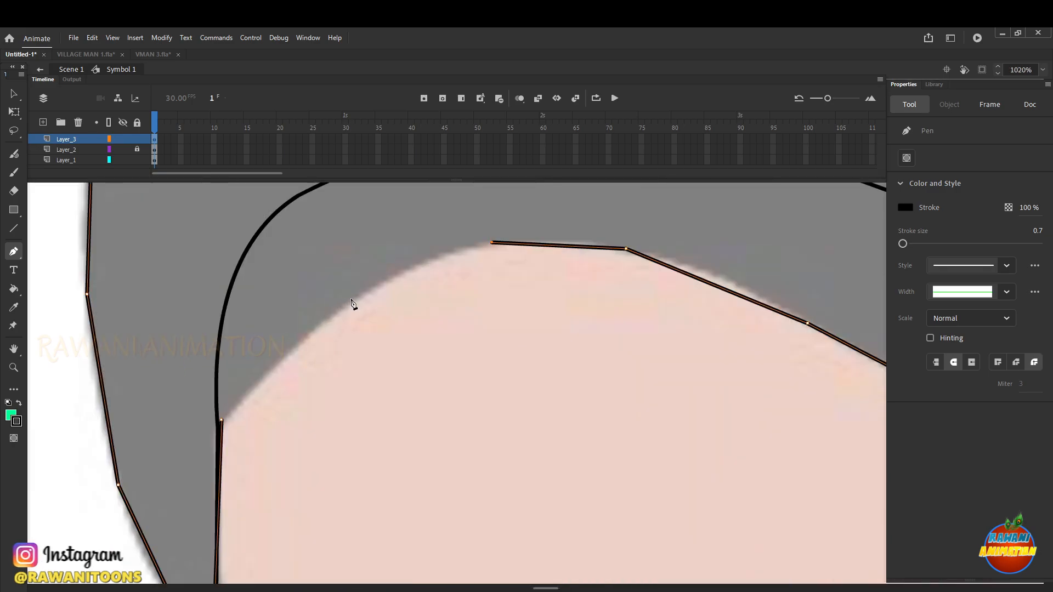
Bring the hairline down the left side of the forehead and close the hair outline at the face edge
click(352, 301)
click(256, 384)
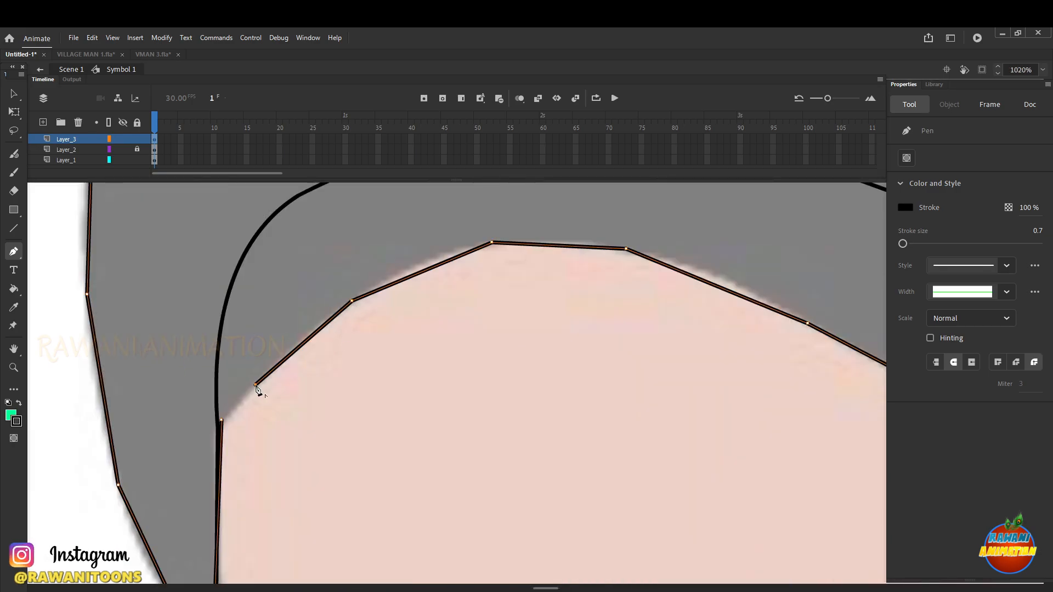
click(222, 420)
scroll(222, 422, down, 5)
scroll(350, 403, up, 3)
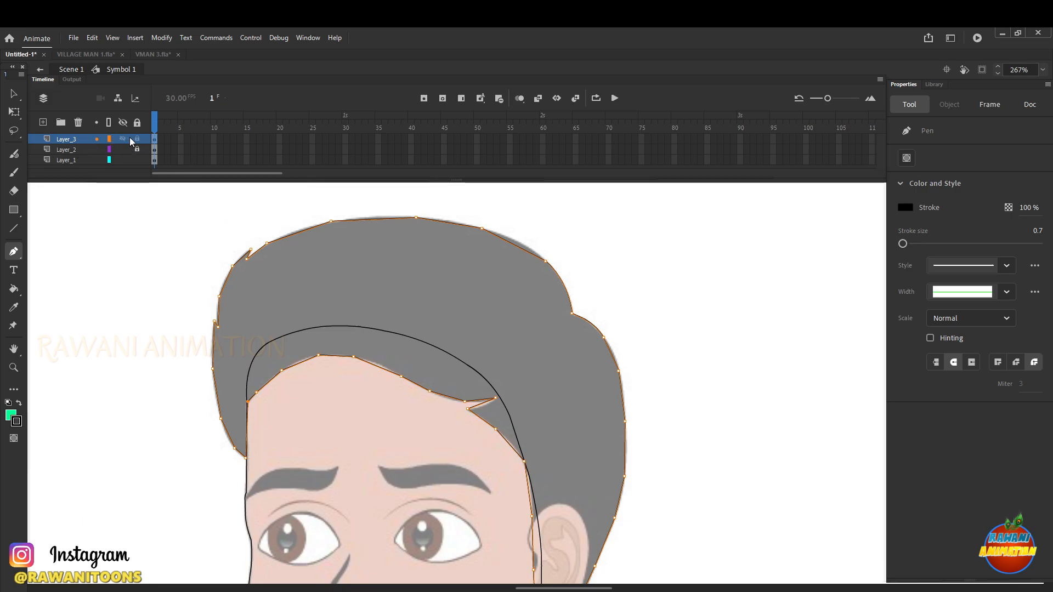
With the Free Transform tool, bend the lower-left edge of the hair outline outward to match the reference
click(13, 112)
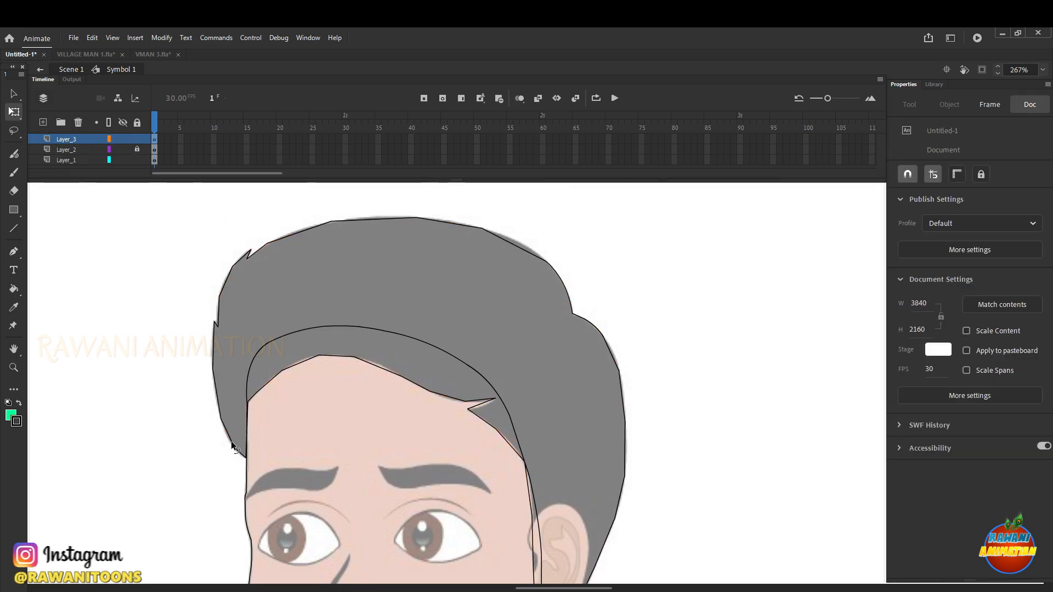
scroll(246, 447, up, 3)
scroll(247, 451, up, 2)
scroll(317, 435, up, 1)
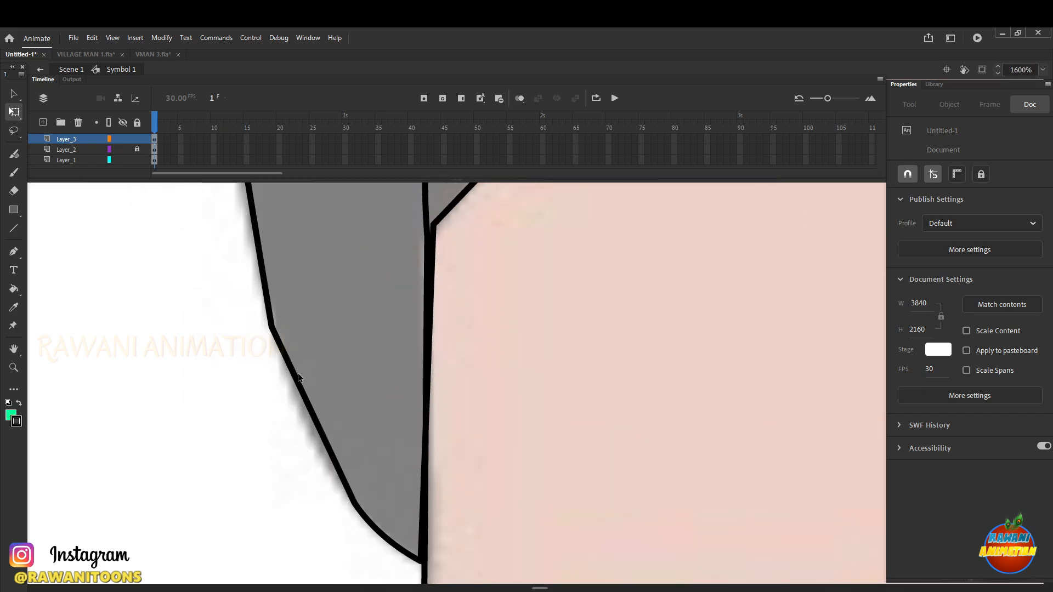
drag(308, 408, 297, 412)
scroll(348, 439, up, 3)
scroll(348, 440, down, 3)
scroll(311, 382, up, 4)
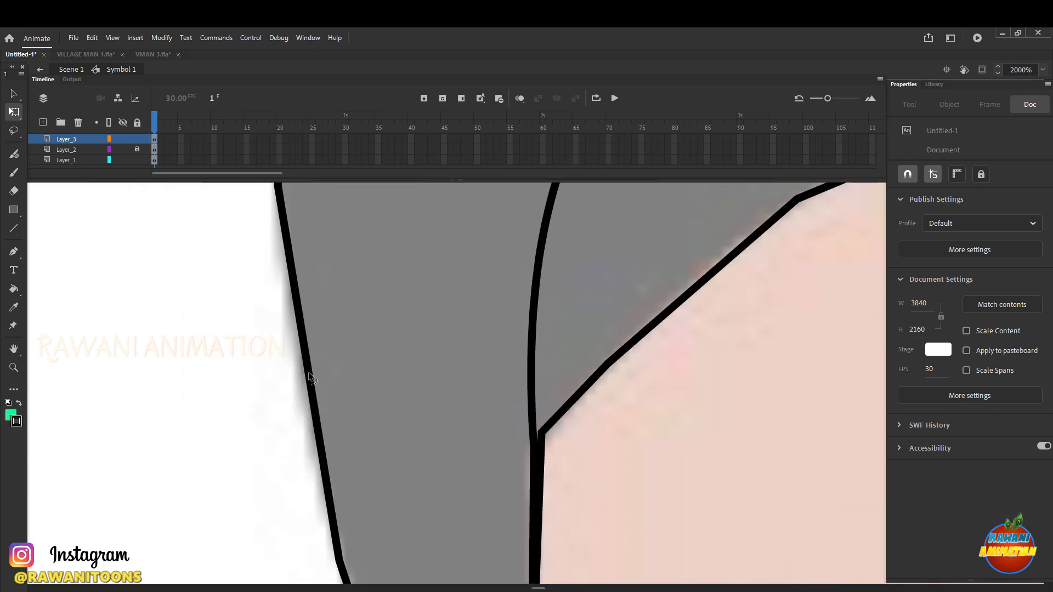
Curve the left edge of the hair outline up to the small side notch and bend the notch's short edge
drag(310, 377, 300, 378)
scroll(362, 422, down, 3)
scroll(360, 337, up, 2)
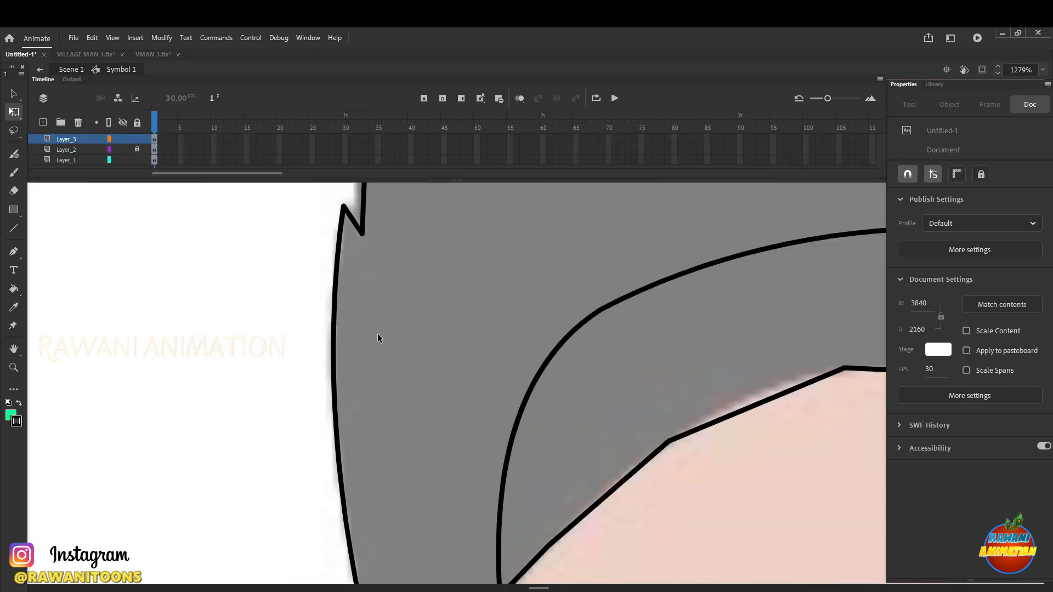
scroll(364, 373, up, 2)
drag(364, 373, 445, 351)
Curve the upper-left edge of the hair outline around to the small tuft and bend the tuft's edges
scroll(453, 351, down, 5)
scroll(459, 334, up, 3)
scroll(514, 268, down, 3)
scroll(453, 298, up, 4)
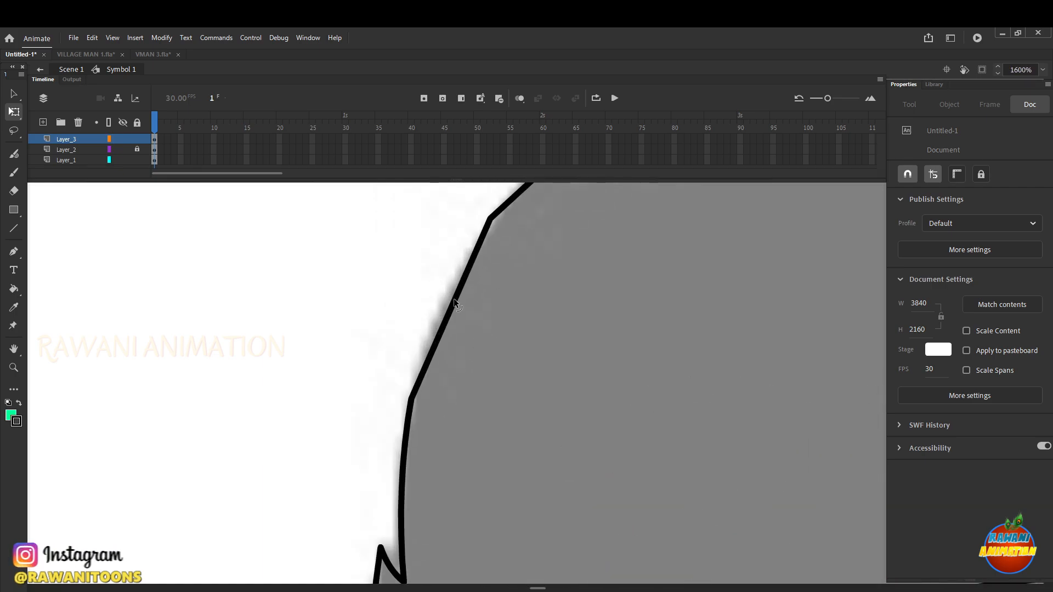
scroll(446, 294, down, 3)
scroll(594, 205, up, 4)
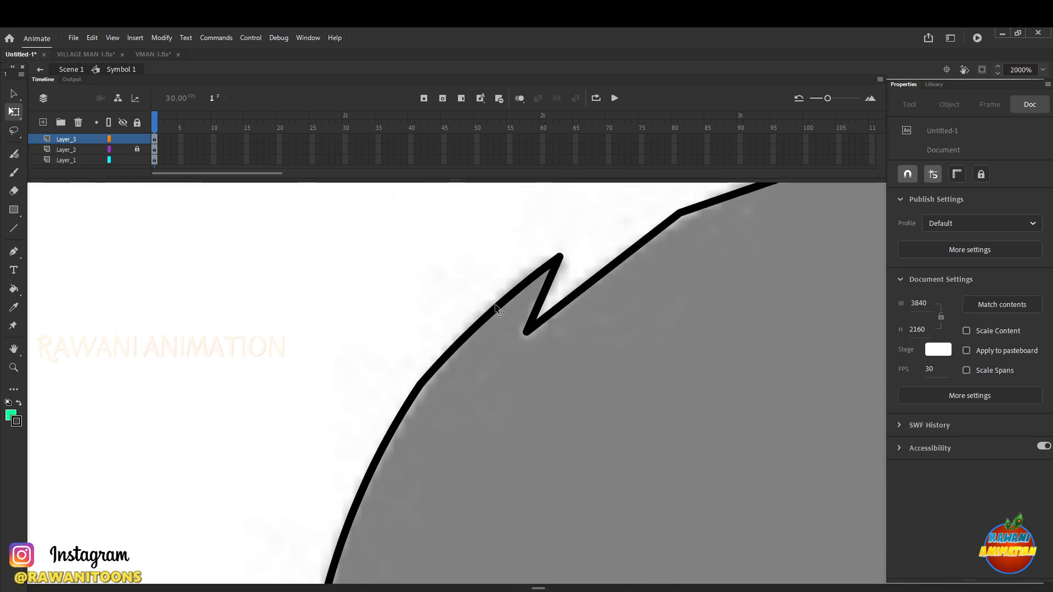
scroll(496, 307, down, 3)
scroll(530, 282, up, 3)
drag(509, 315, 528, 297)
Round the segments of the hair outline from the upper-left tuft to the top of the crown
scroll(546, 314, down, 3)
scroll(647, 246, up, 3)
scroll(577, 318, down, 3)
scroll(577, 321, down, 2)
scroll(706, 266, up, 4)
scroll(570, 299, down, 3)
scroll(603, 329, up, 3)
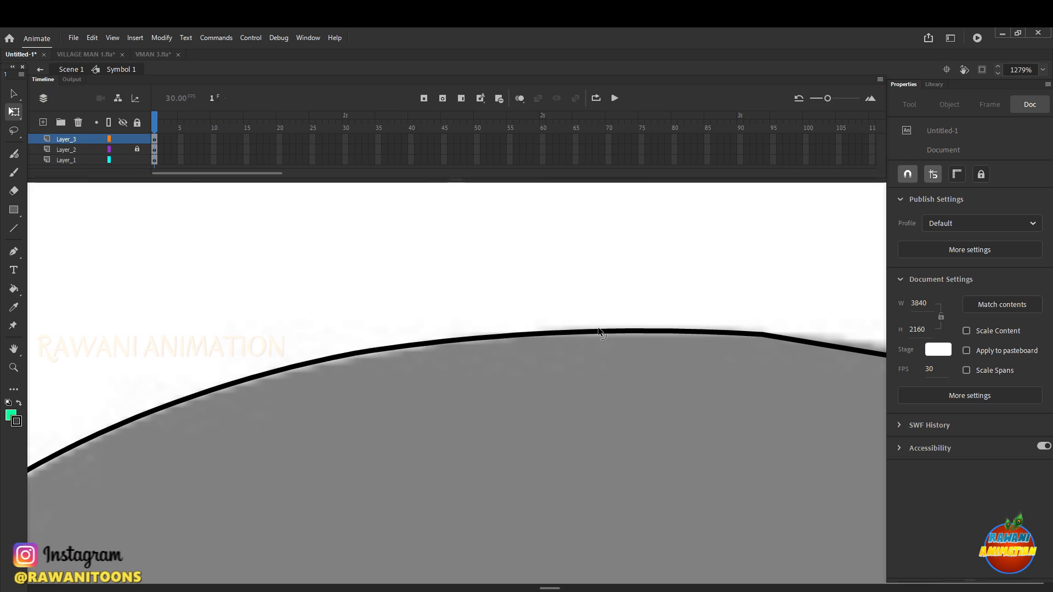
Curve the top of the crown and its right slope to follow the reference hair
scroll(474, 345, down, 4)
scroll(550, 340, up, 5)
drag(492, 323, 479, 311)
scroll(479, 318, down, 3)
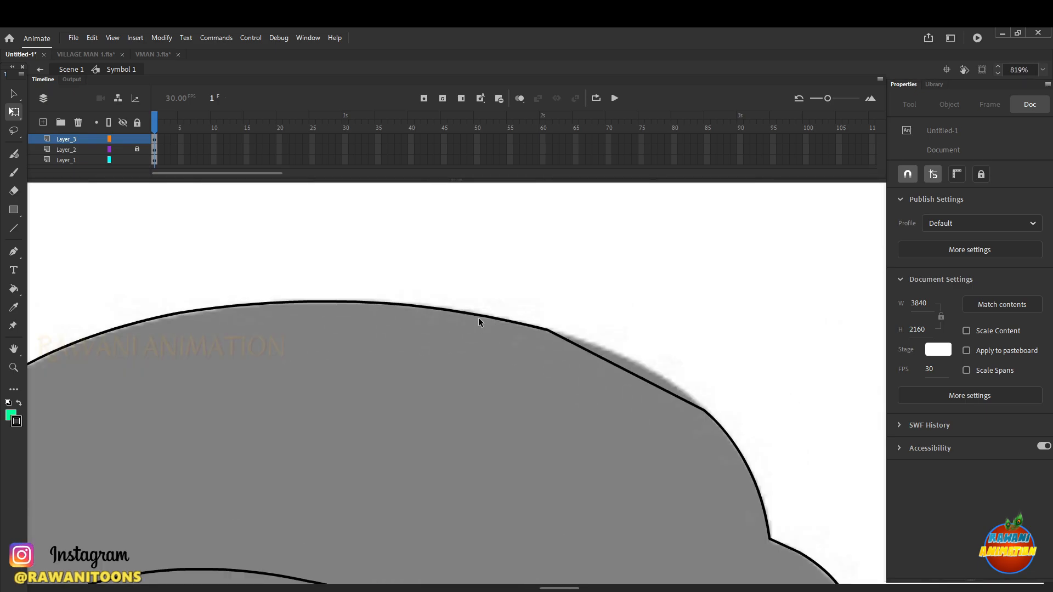
scroll(717, 388, up, 3)
drag(492, 366, 485, 320)
scroll(487, 325, down, 3)
Curve the hair outline over the bump at the right of the head and smooth its corner point
scroll(449, 364, up, 2)
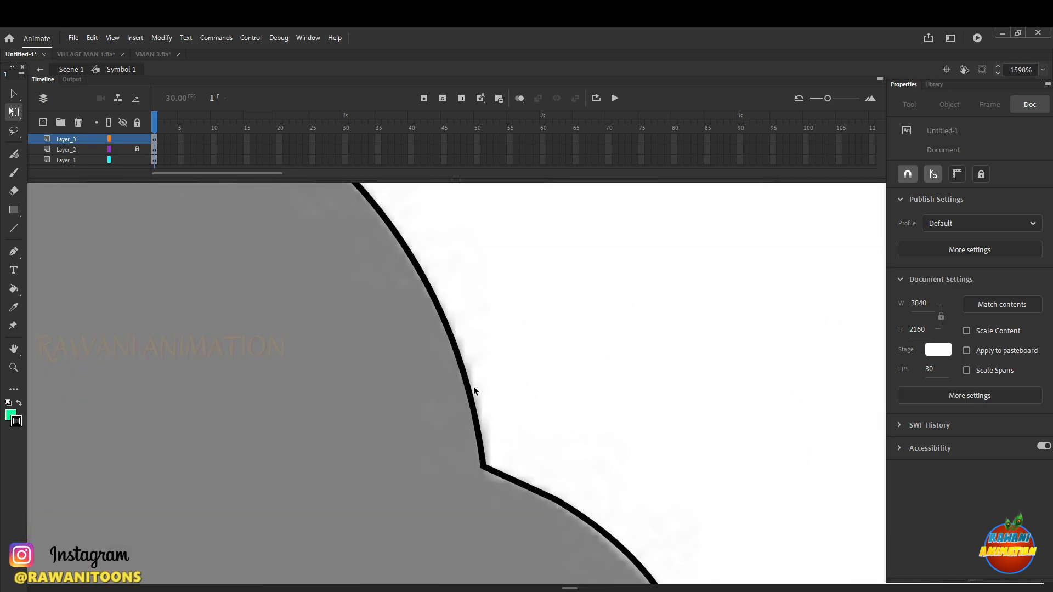
scroll(477, 388, down, 2)
scroll(581, 512, up, 3)
drag(514, 470, 501, 370)
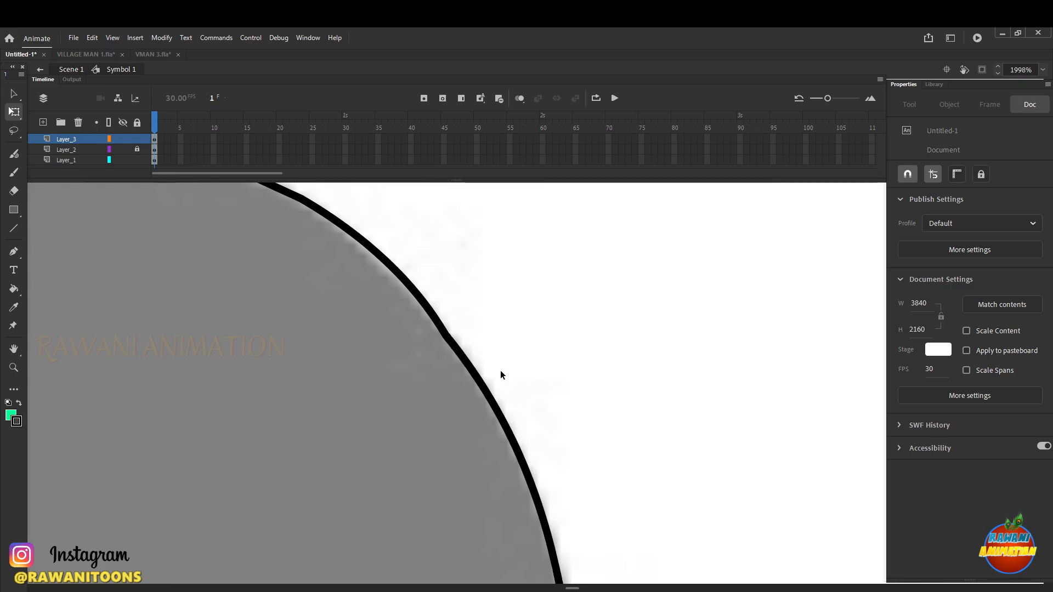
drag(445, 334, 449, 332)
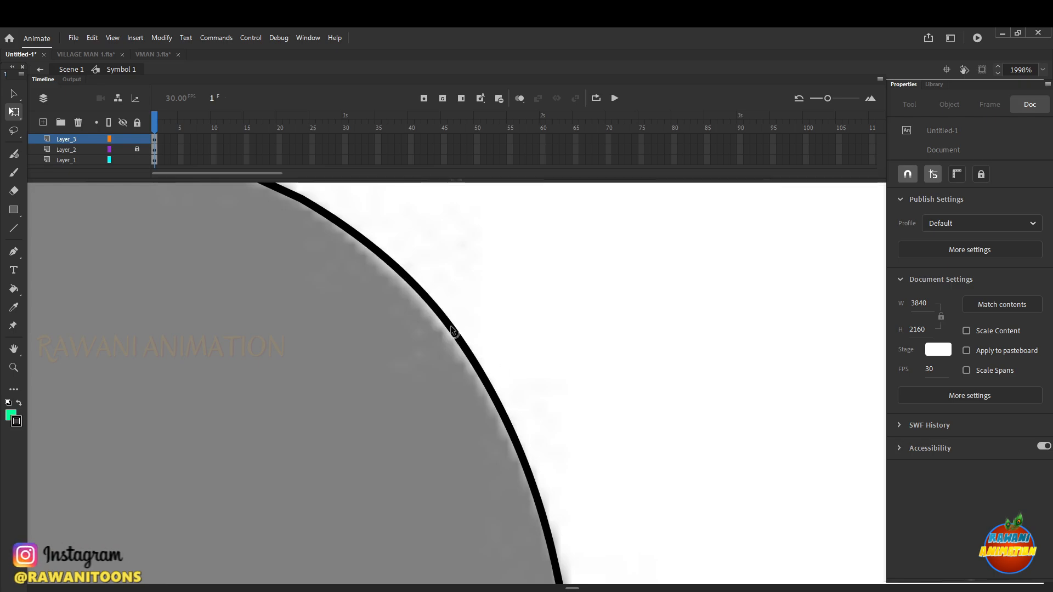
scroll(454, 335, down, 3)
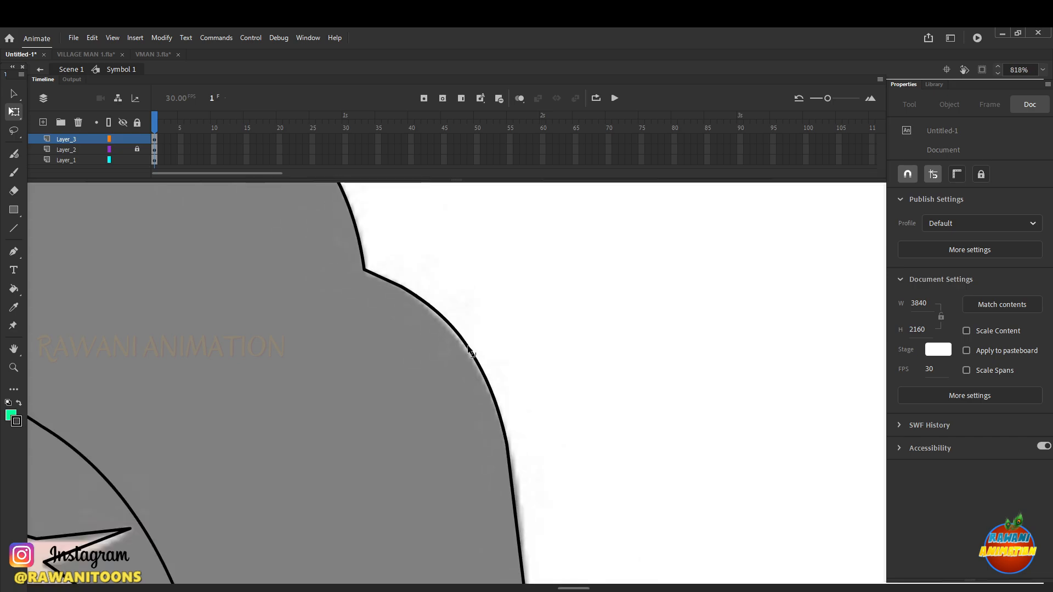
Bend the straight segments down the back of the head outward to the edge of the reference hair
scroll(504, 479, up, 3)
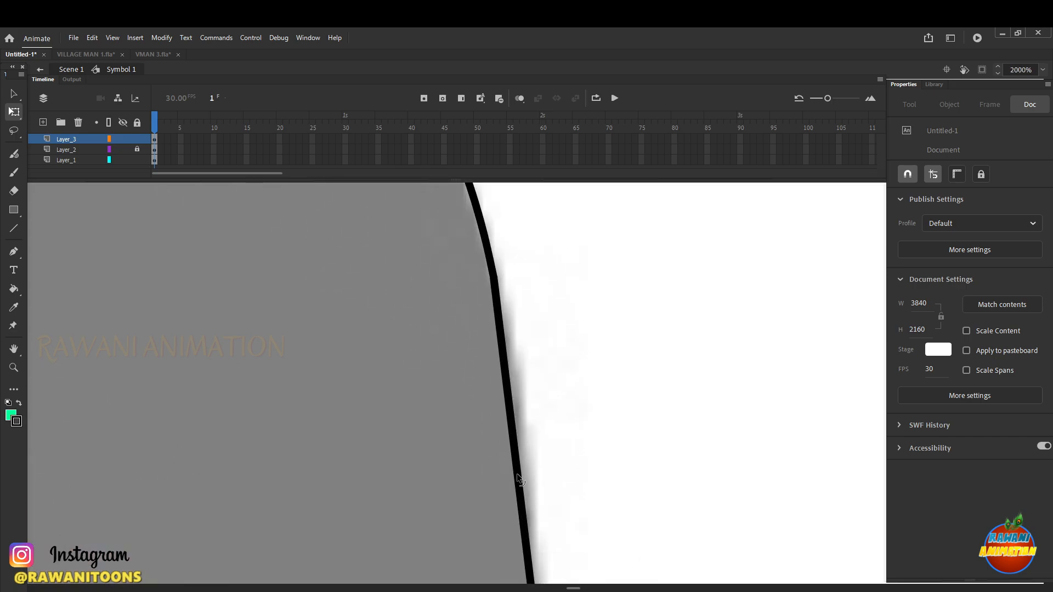
drag(518, 479, 536, 351)
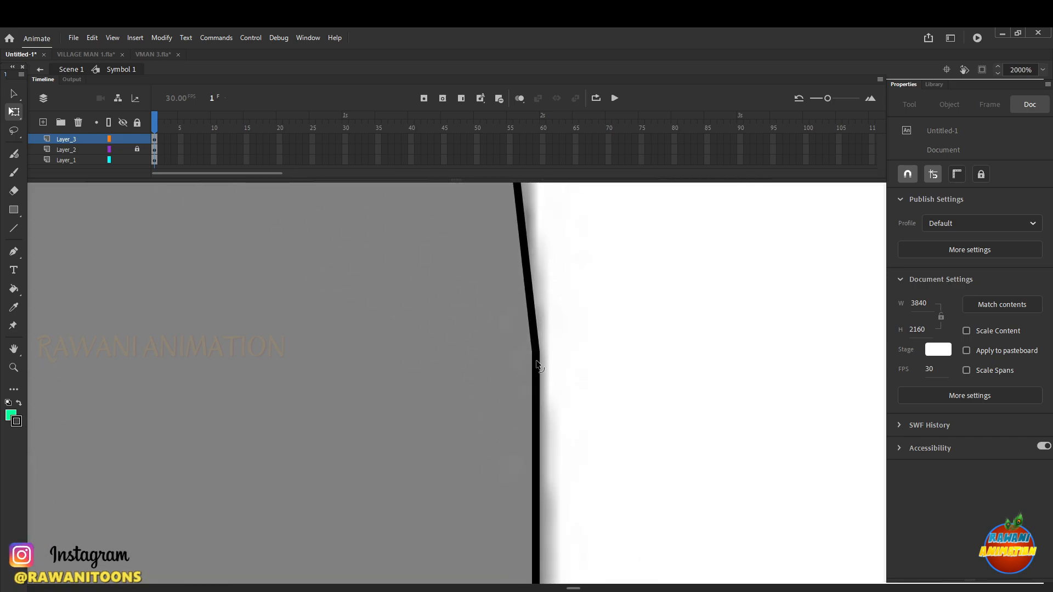
scroll(538, 365, down, 3)
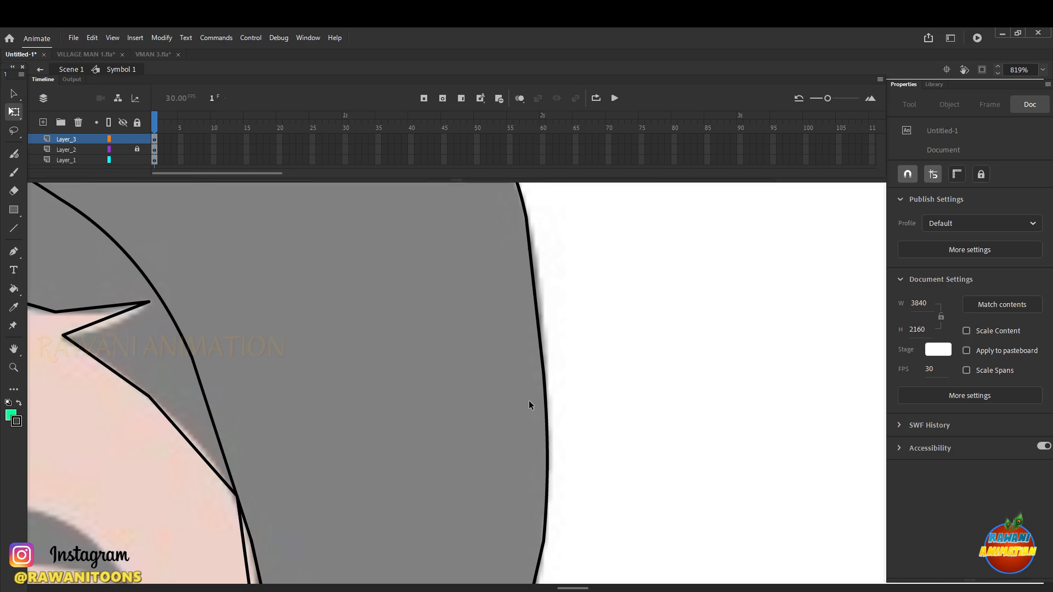
scroll(528, 404, up, 2)
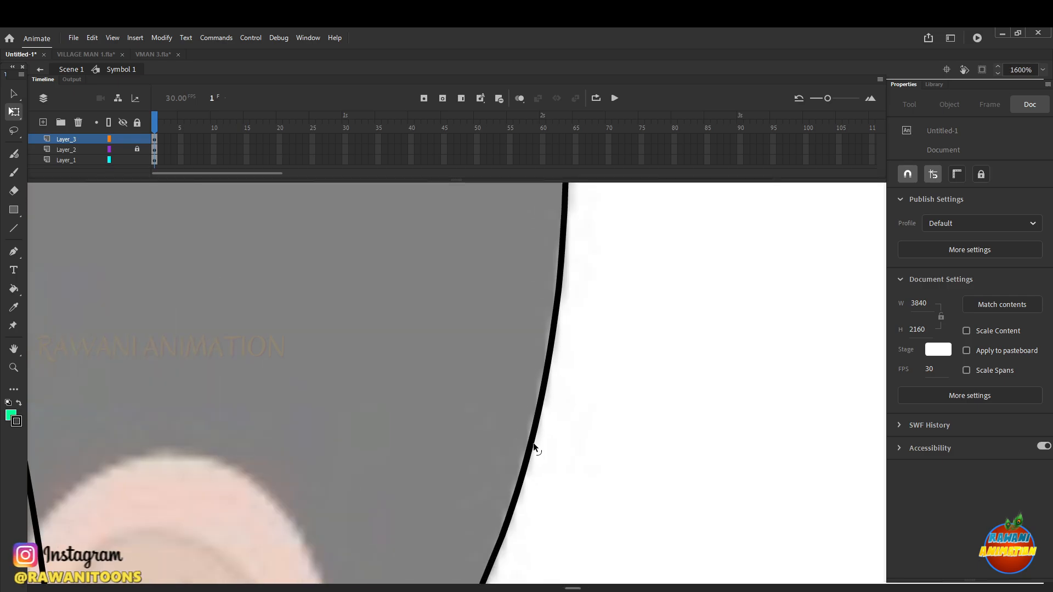
Round the lower back edge of the hair outline behind and beneath the ear down to the jawline
scroll(534, 443, down, 2)
scroll(538, 451, up, 2)
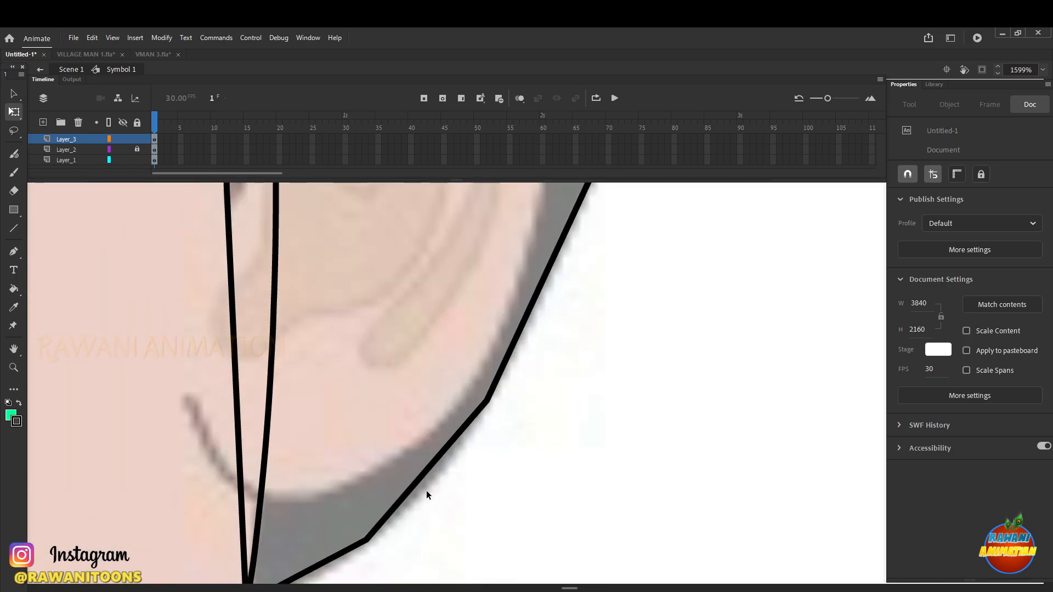
scroll(427, 486, up, 1)
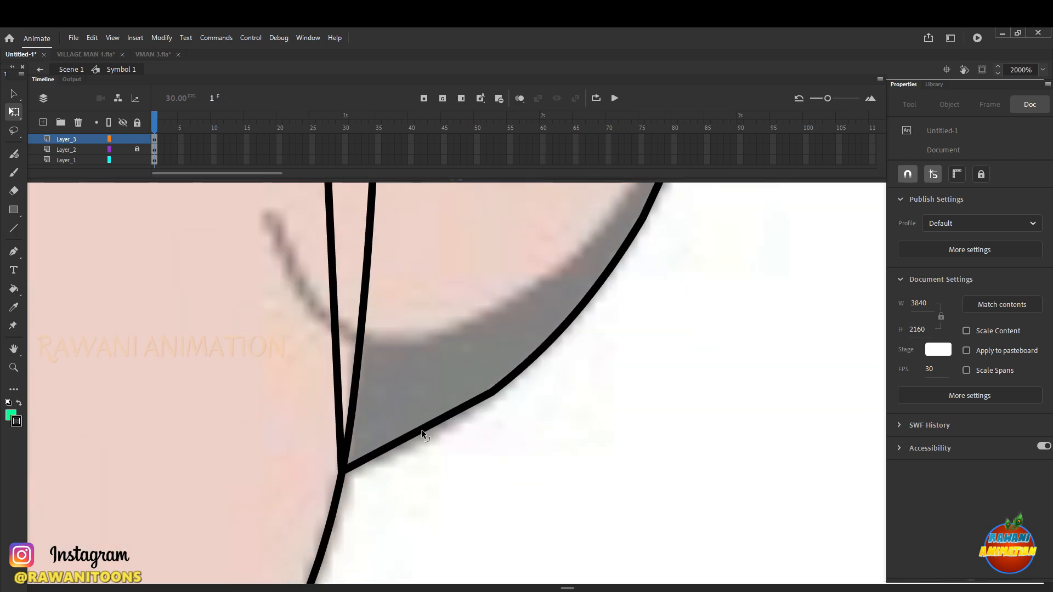
scroll(436, 449, down, 3)
scroll(402, 367, up, 1)
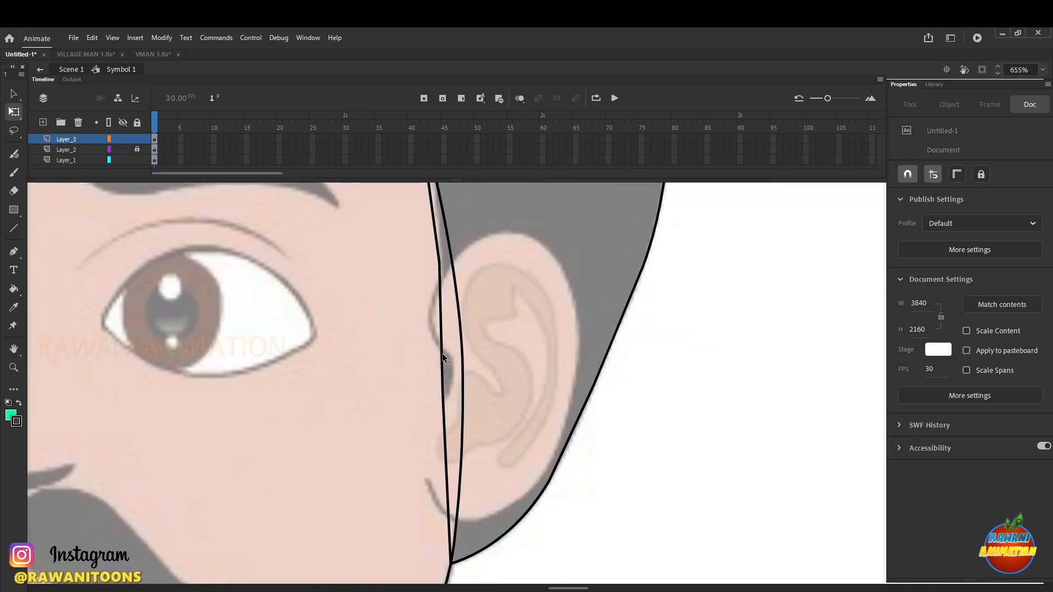
Move the outline corner in front of the ear down towards the jaw and adjust the neighbouring line
drag(442, 353, 451, 427)
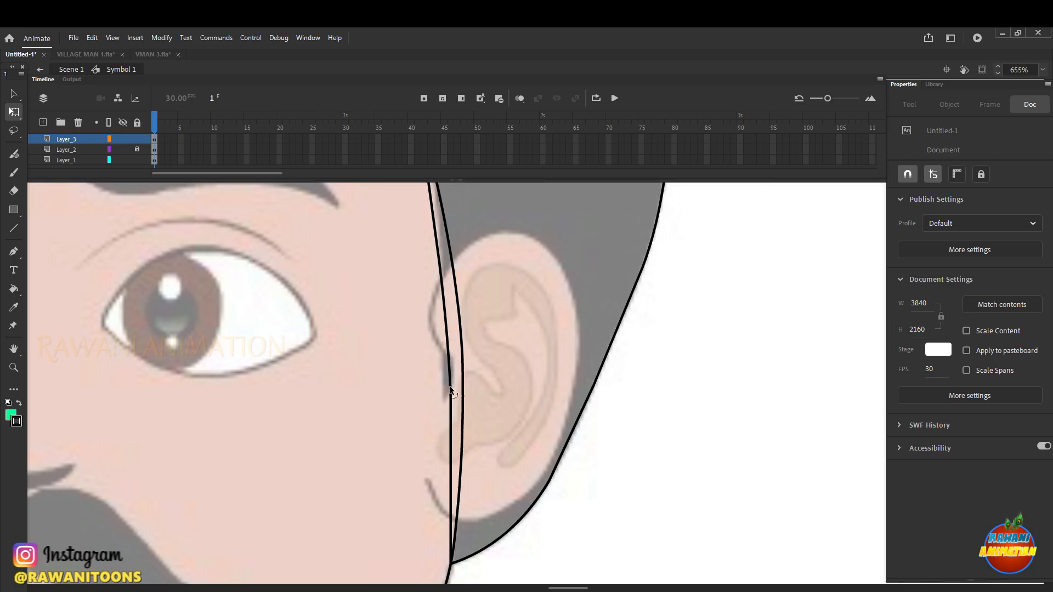
drag(450, 397, 443, 396)
scroll(443, 396, up, 4)
scroll(462, 419, down, 2)
scroll(407, 405, up, 4)
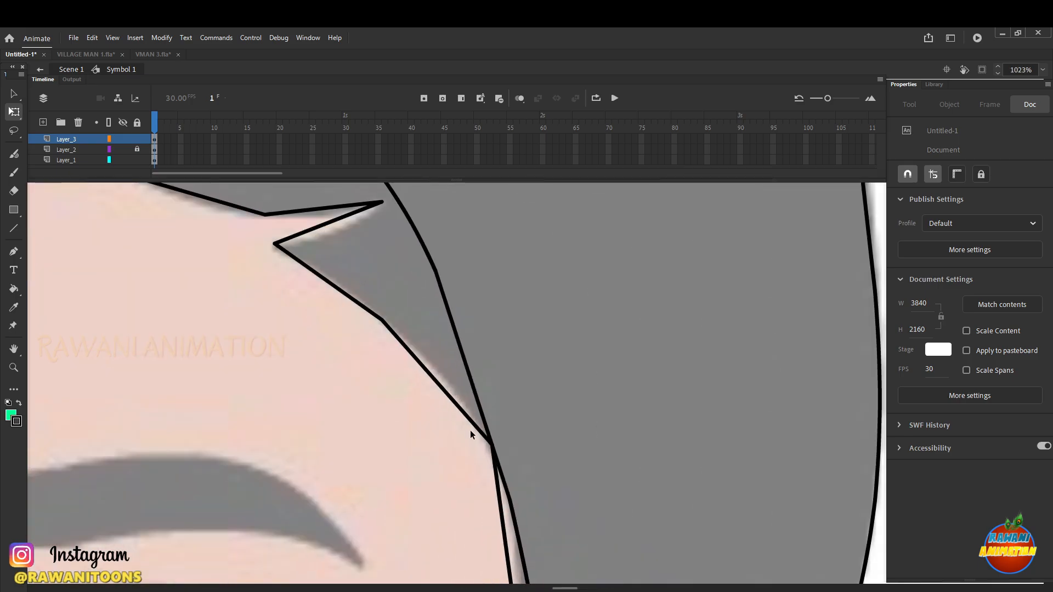
Curve the outline along the temple and shift its corner above the ear onto the face outline
scroll(469, 430, down, 5)
scroll(520, 420, up, 2)
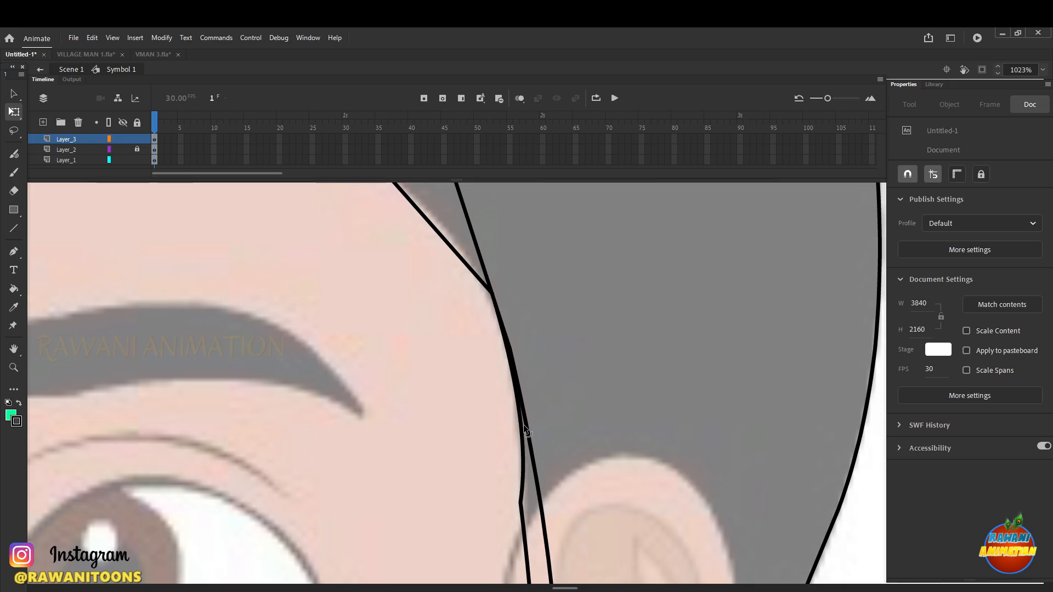
drag(524, 426, 525, 425)
drag(520, 503, 530, 518)
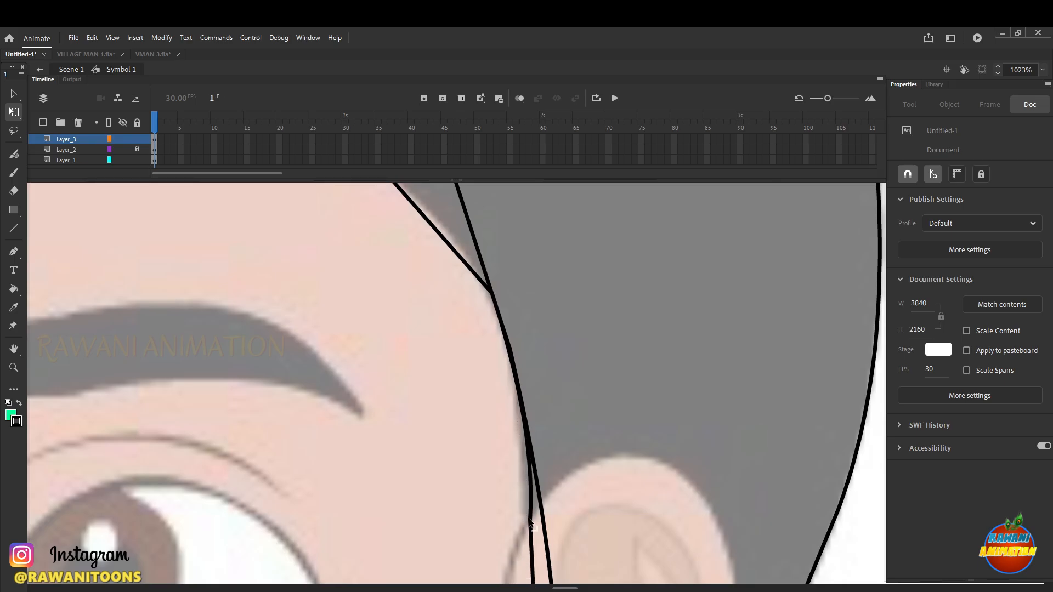
Bend the hairline between the temple and the pointed notch into a smooth curve
scroll(529, 461, down, 4)
scroll(485, 359, up, 6)
drag(513, 379, 484, 357)
scroll(544, 404, down, 4)
scroll(480, 341, up, 4)
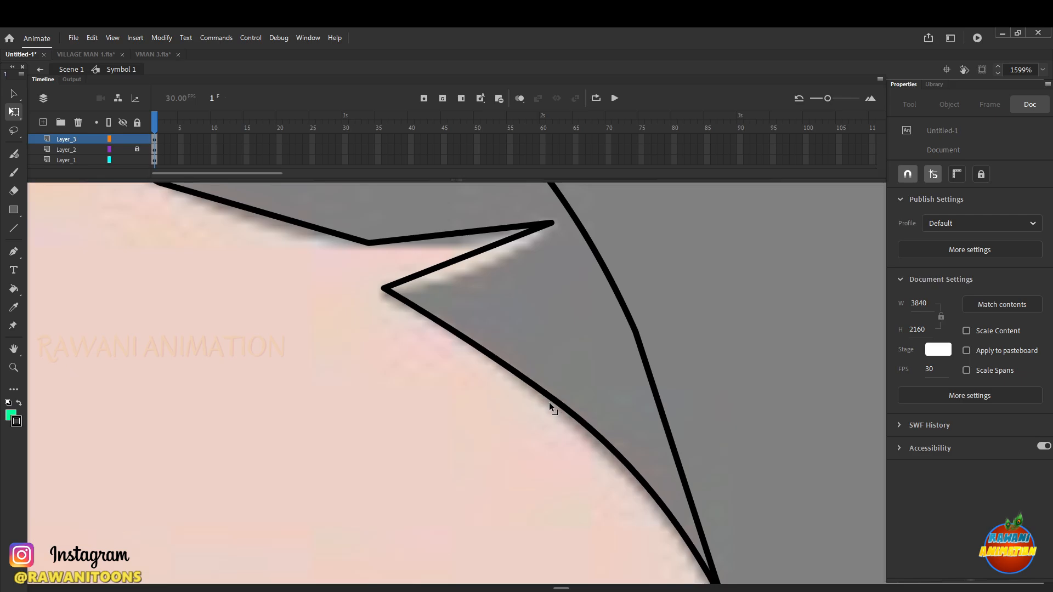
Curve both edges of the pointed hairline notch and the forehead segment beside it
scroll(496, 377, down, 4)
scroll(565, 324, up, 3)
mouse_move(566, 323)
mouse_down()
mouse_move(572, 340)
mouse_move(576, 315)
mouse_up()
drag(413, 298, 412, 311)
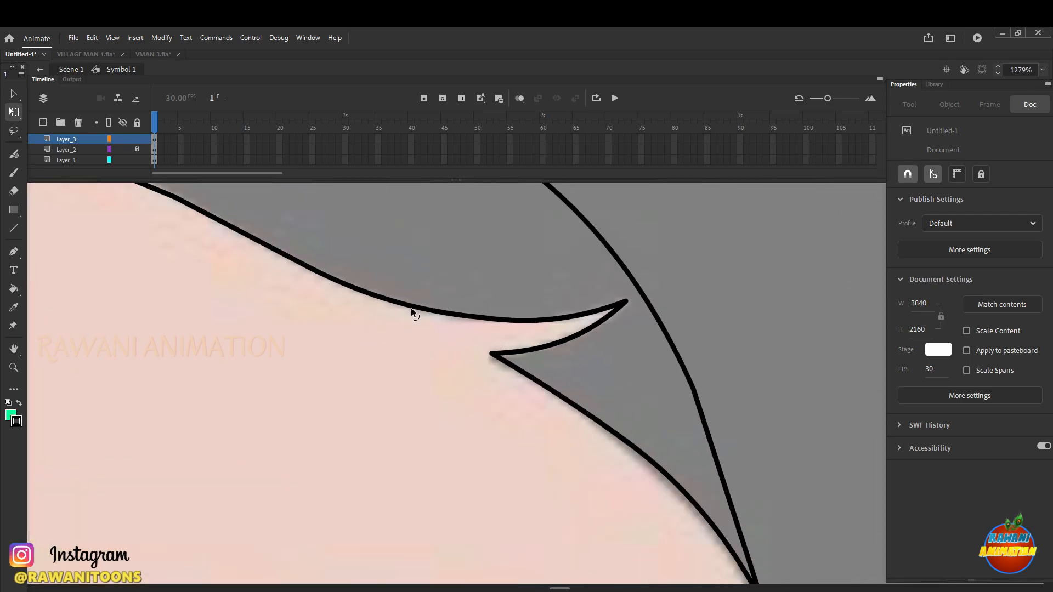
scroll(463, 350, up, 3)
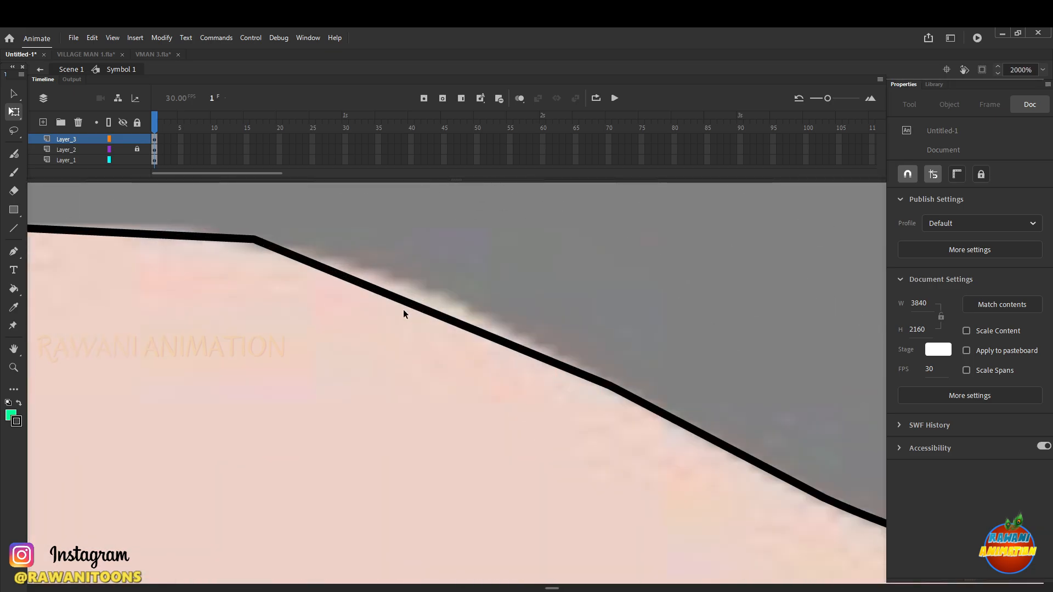
Curve the two hairline segments sloping down across the forehead towards the pointed notch
drag(426, 310, 432, 296)
scroll(620, 332, down, 3)
scroll(667, 390, up, 3)
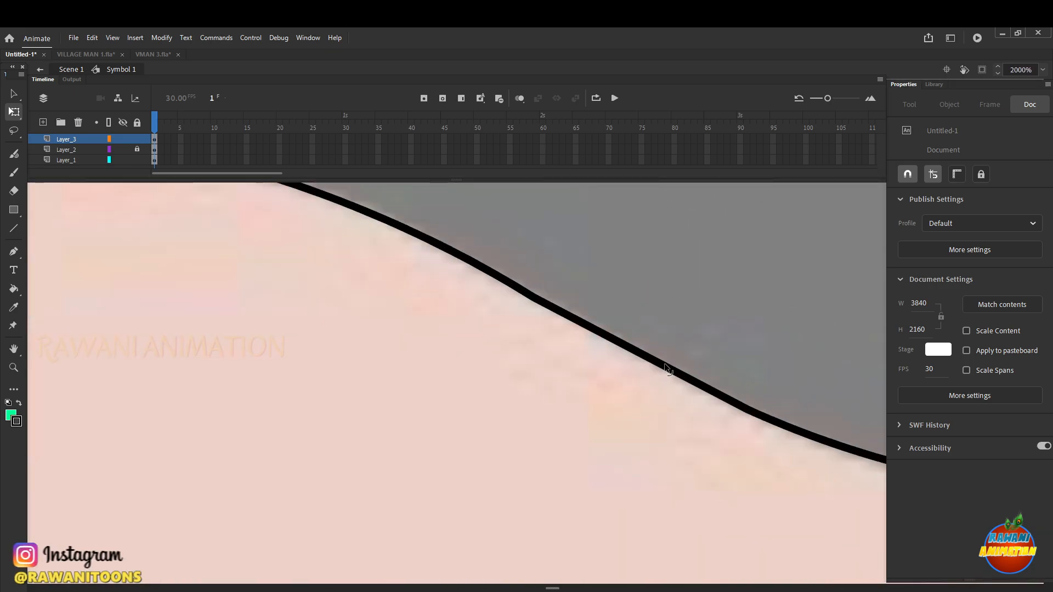
drag(667, 367, 664, 370)
scroll(663, 368, down, 4)
scroll(395, 302, up, 4)
Bend the hairline over the top of the forehead and down its outer side into a smooth arc
scroll(406, 239, up, 3)
drag(484, 380, 427, 359)
scroll(505, 367, down, 5)
scroll(392, 414, up, 3)
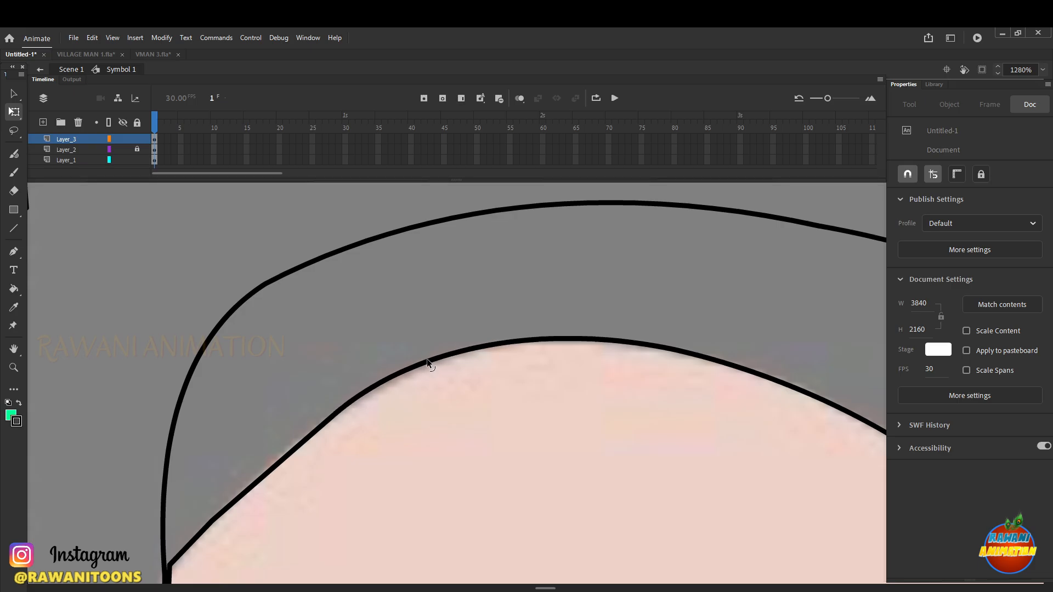
scroll(354, 426, down, 2)
drag(354, 394, 351, 390)
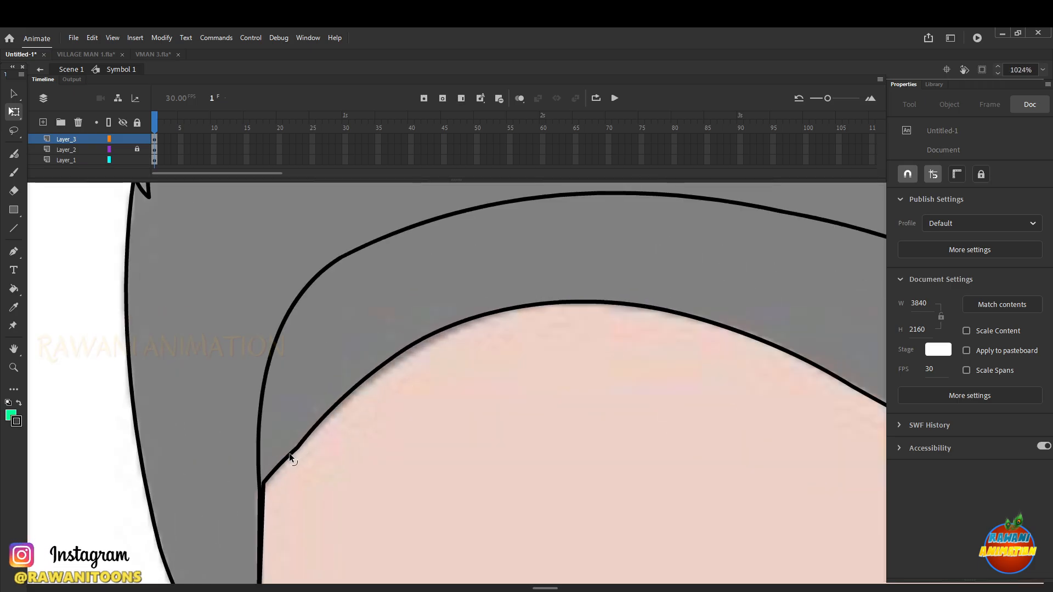
Curve the short hairline segment that meets the face outline at the outer corner of the forehead
scroll(291, 456, down, 3)
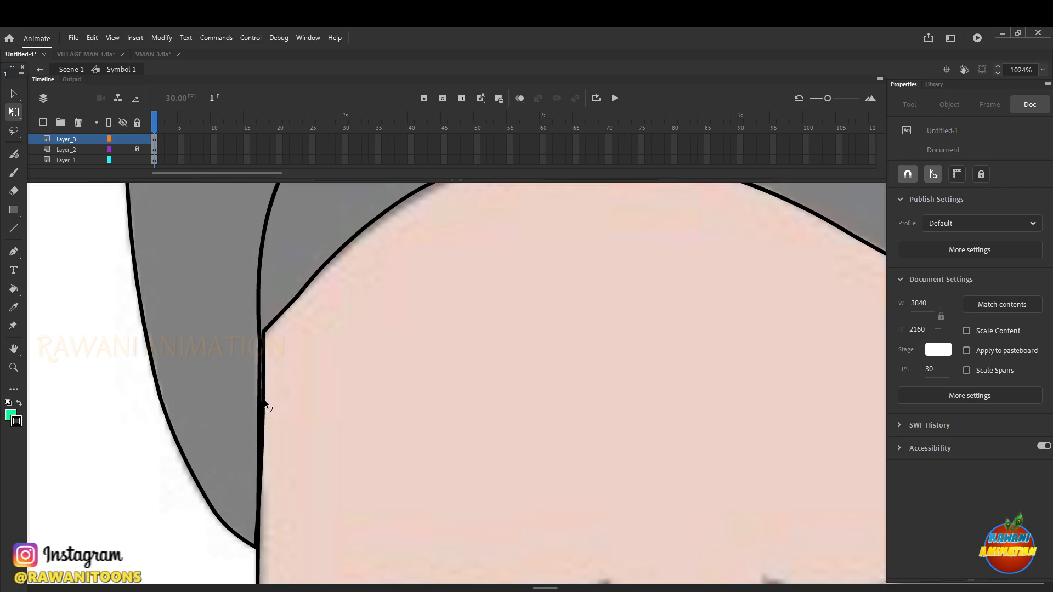
scroll(268, 340, up, 2)
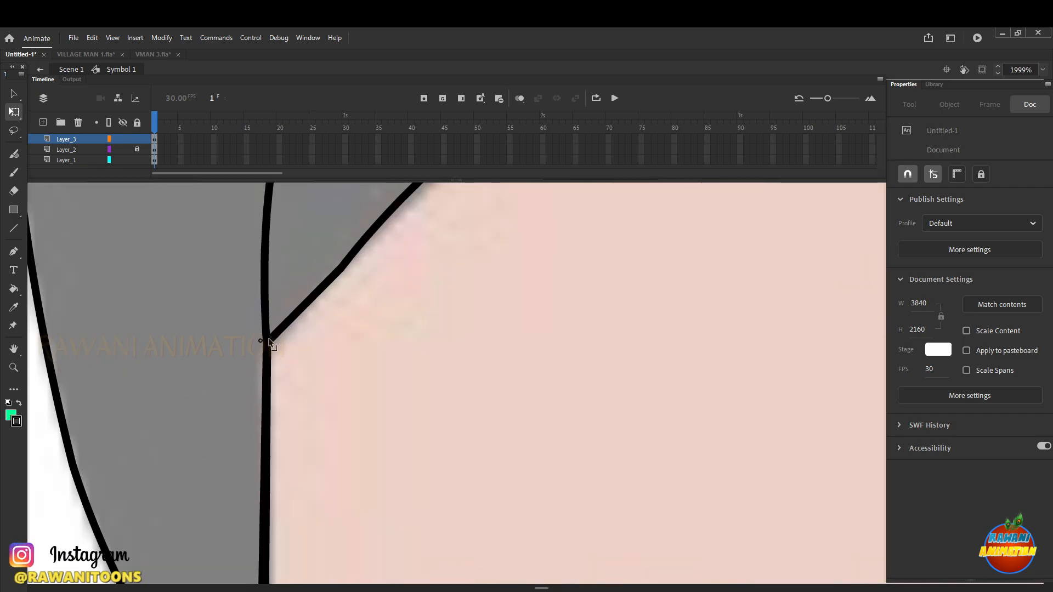
scroll(269, 342, up, 1)
drag(377, 340, 378, 344)
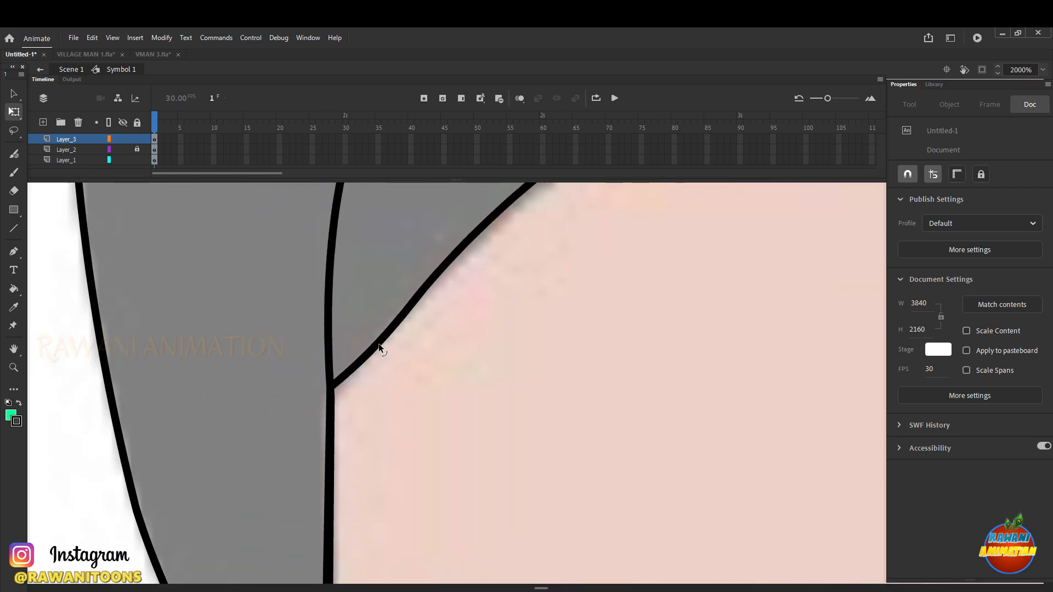
Check the traced hair and face outlines against the reference head
scroll(379, 343, down, 3)
scroll(387, 335, up, 3)
scroll(360, 333, down, 6)
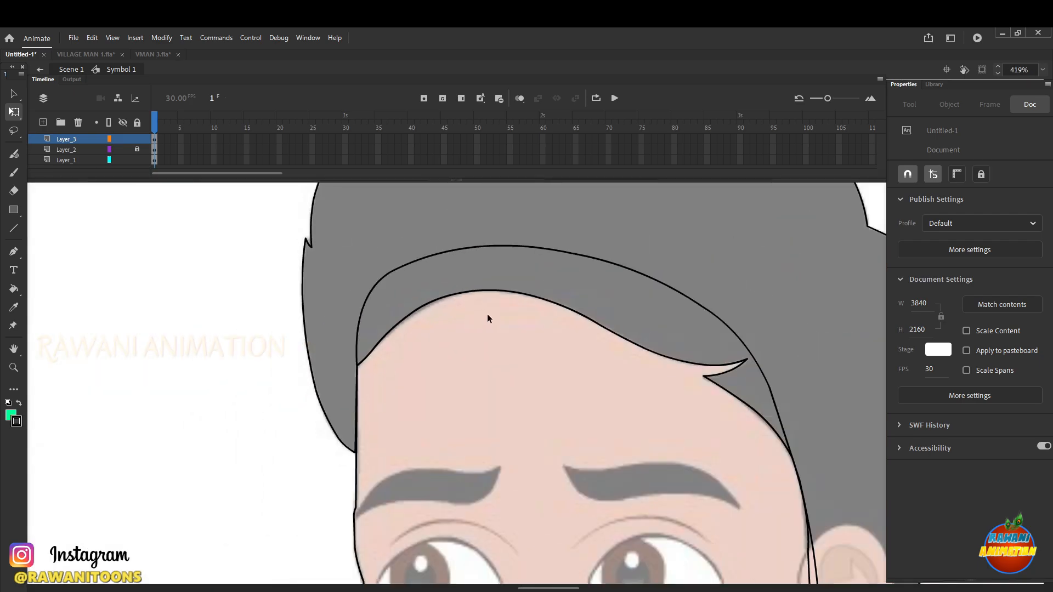
scroll(591, 433, down, 1)
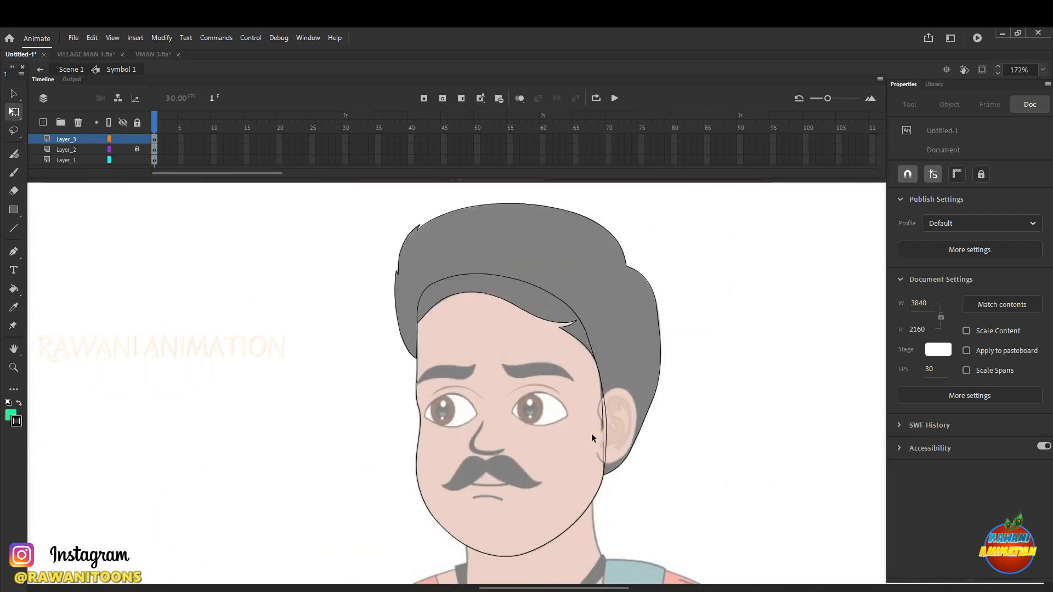
scroll(594, 447, up, 2)
scroll(537, 468, down, 2)
scroll(543, 438, up, 3)
scroll(544, 423, down, 2)
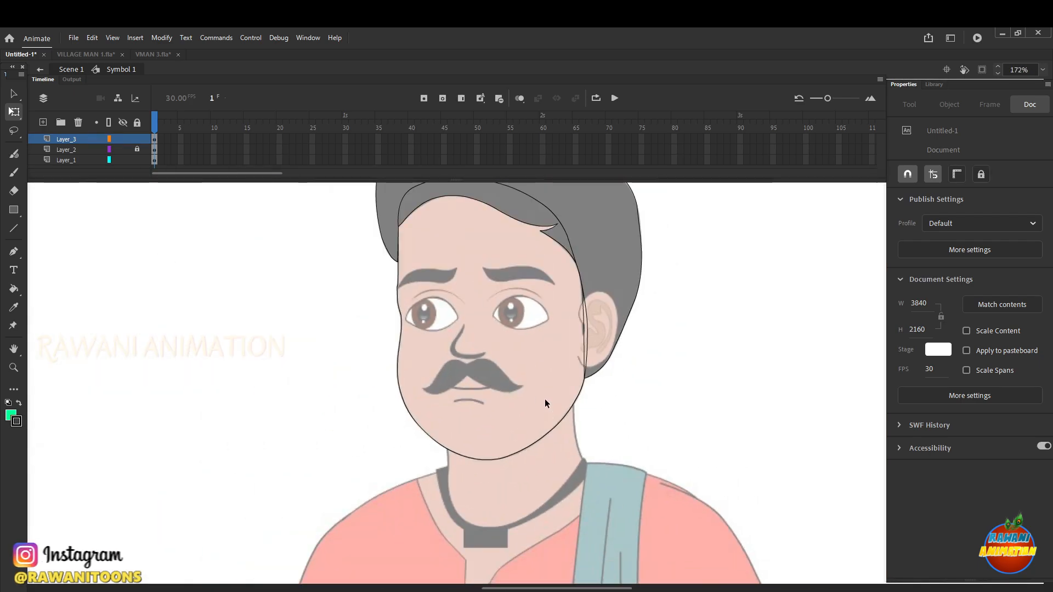
scroll(543, 249, up, 2)
Move the hair outline off the reference head, unlock Layer_2 and move the face outline away to the other side
click(90, 138)
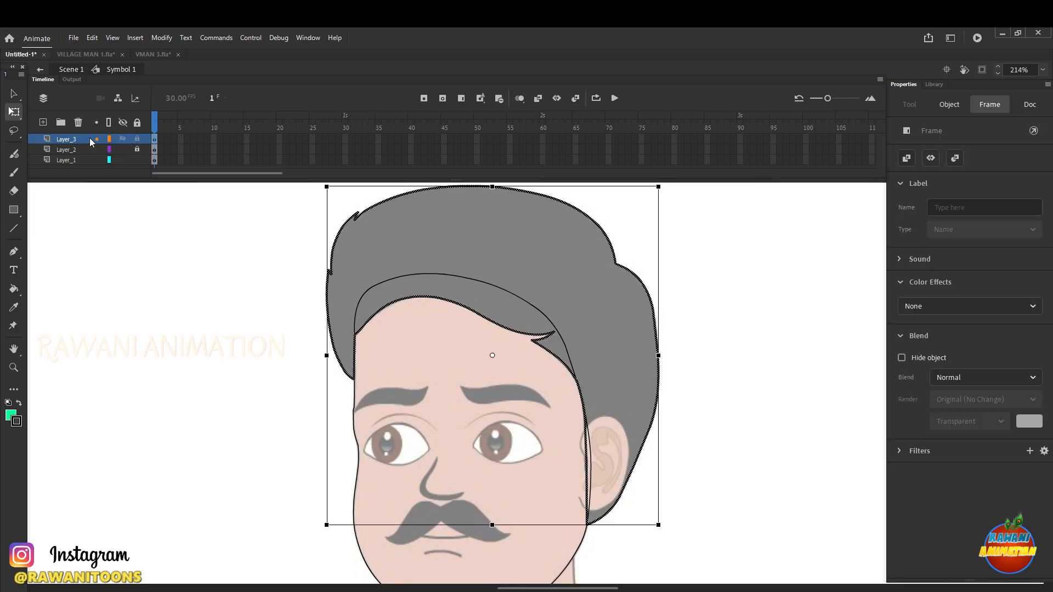
drag(342, 230, 77, 303)
scroll(244, 315, down, 4)
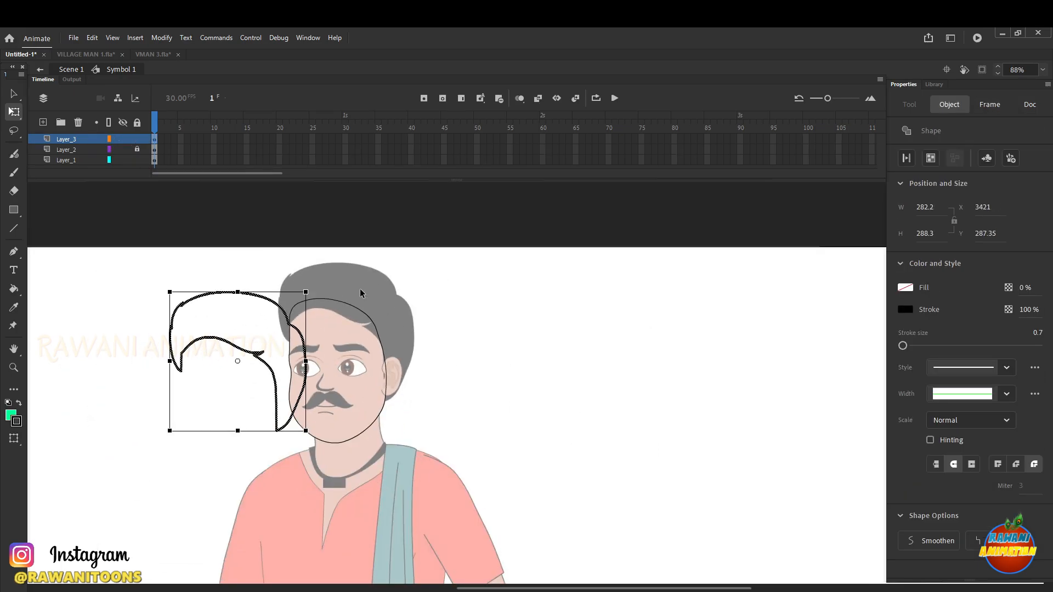
click(137, 150)
click(358, 308)
click(359, 308)
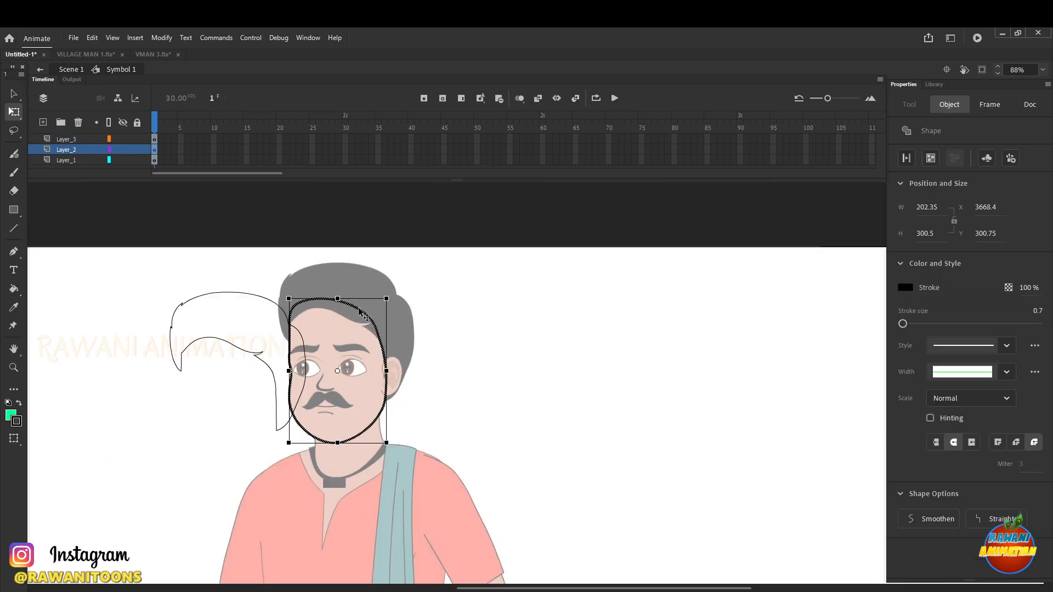
drag(358, 308, 537, 286)
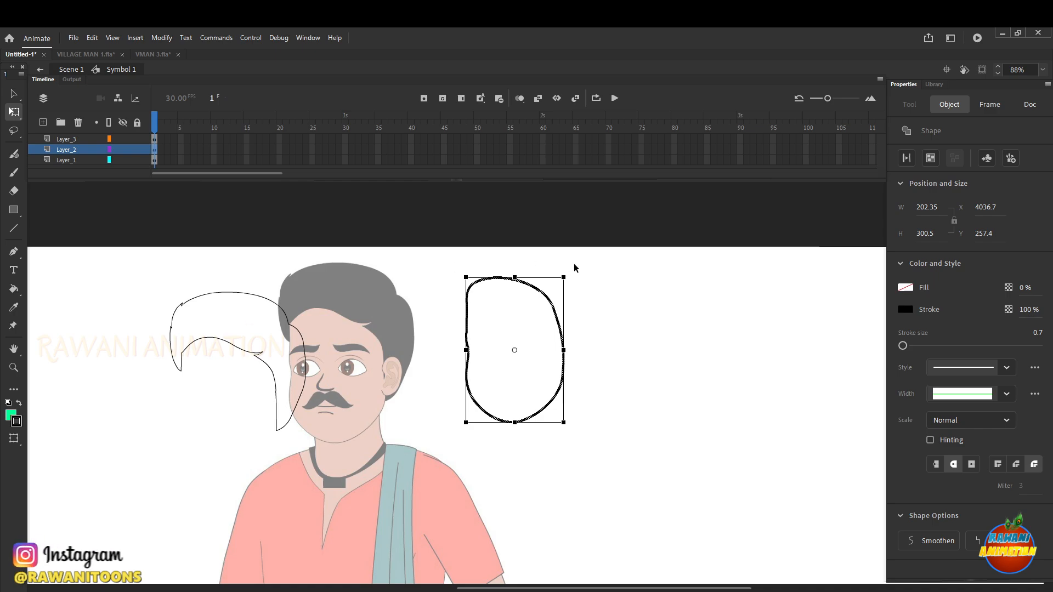
Undo the moves of the hair and face outlines and the unlocking of Layer_2
key(ctrl+z)
key(ctrl+z)
key(ctrl+z)
key(ctrl+z)
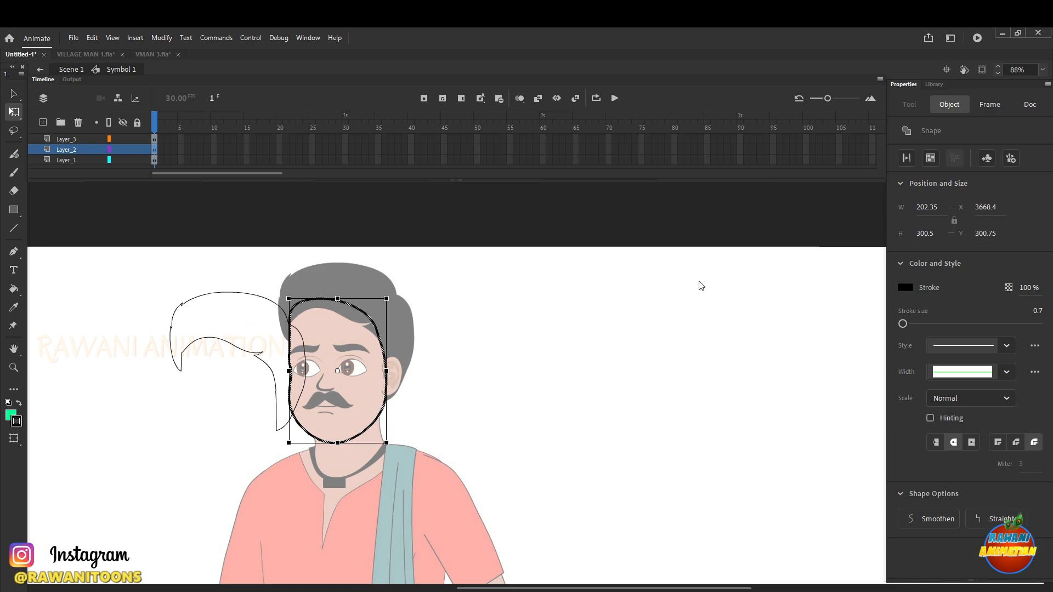
click(699, 285)
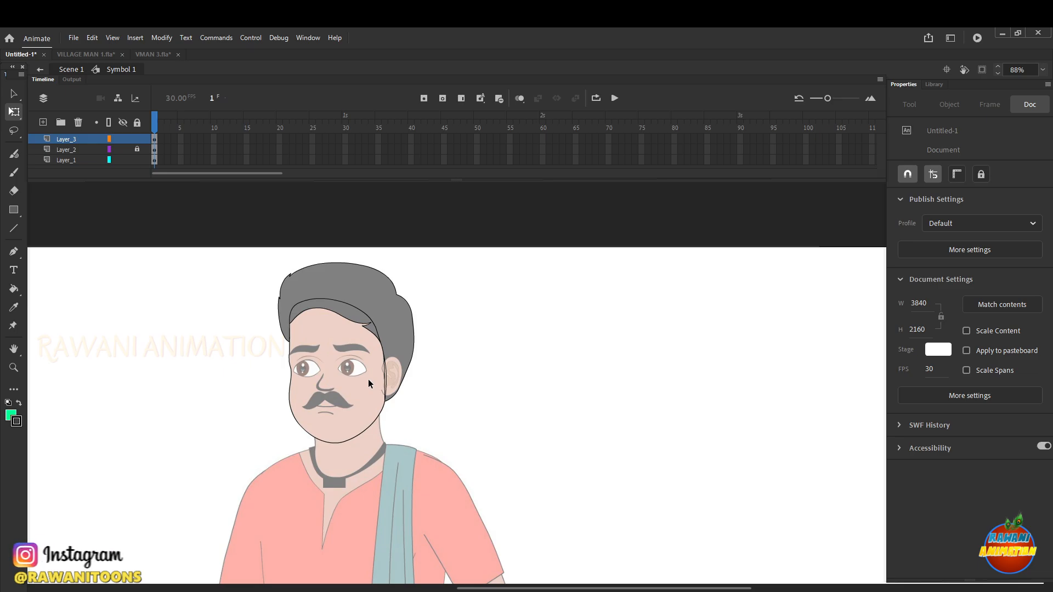
Lock Layer_3 and add a new layer above it
scroll(299, 366, up, 5)
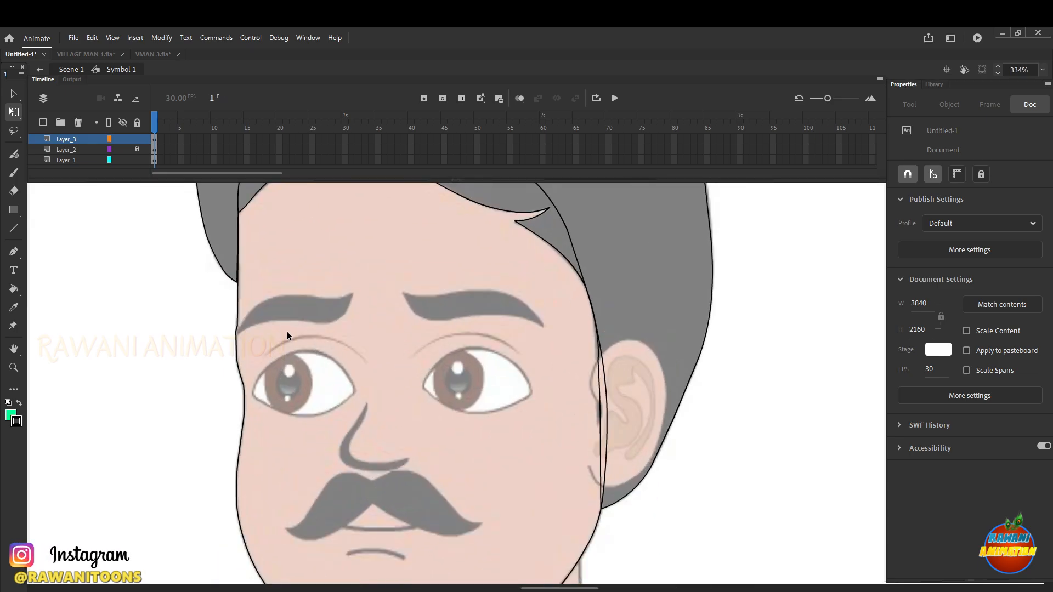
scroll(400, 397, down, 4)
scroll(411, 417, up, 2)
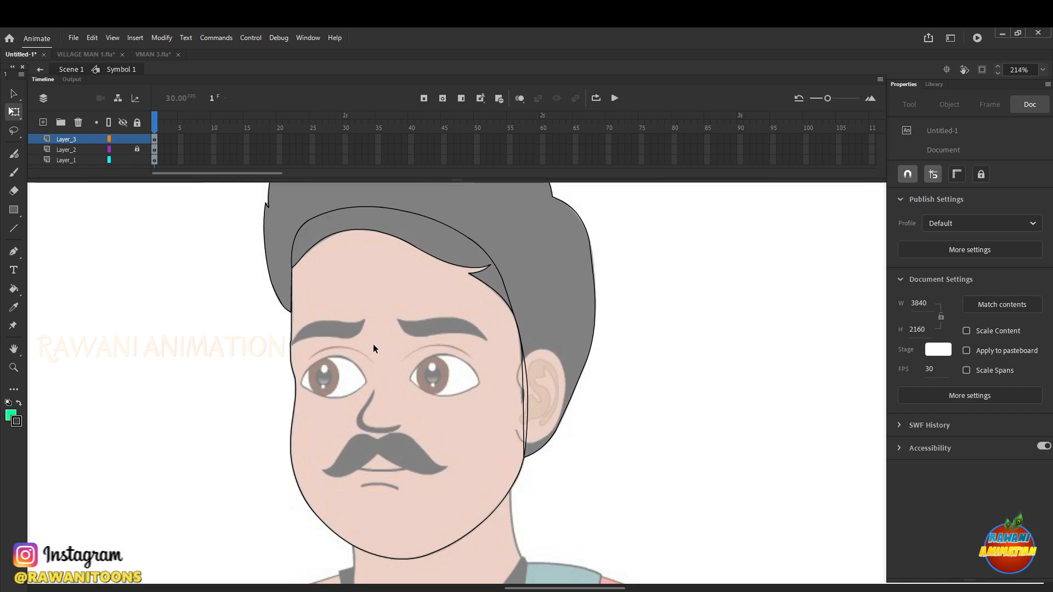
scroll(374, 344, down, 5)
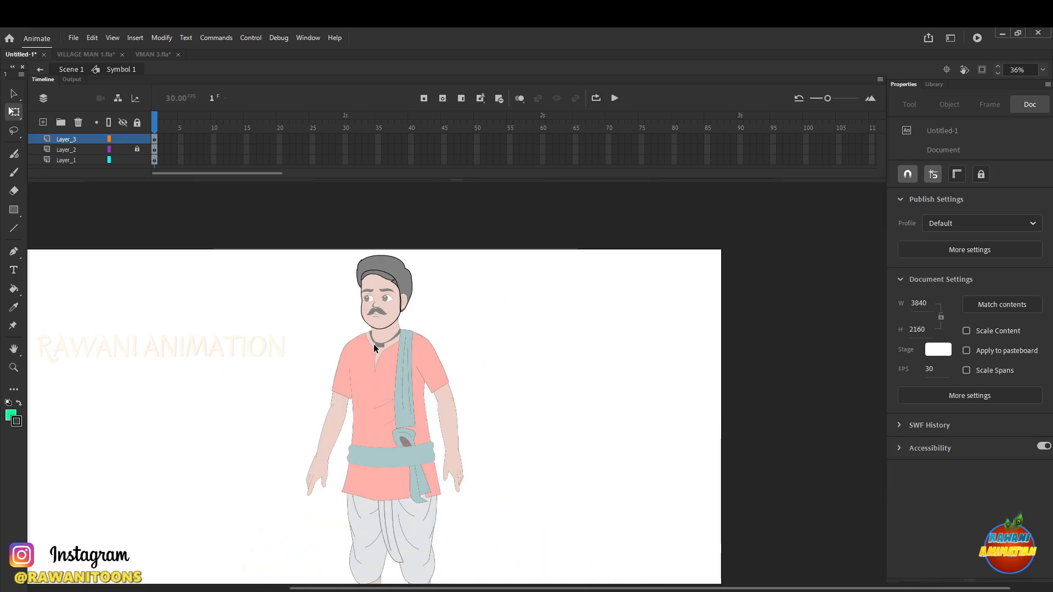
scroll(380, 294, up, 4)
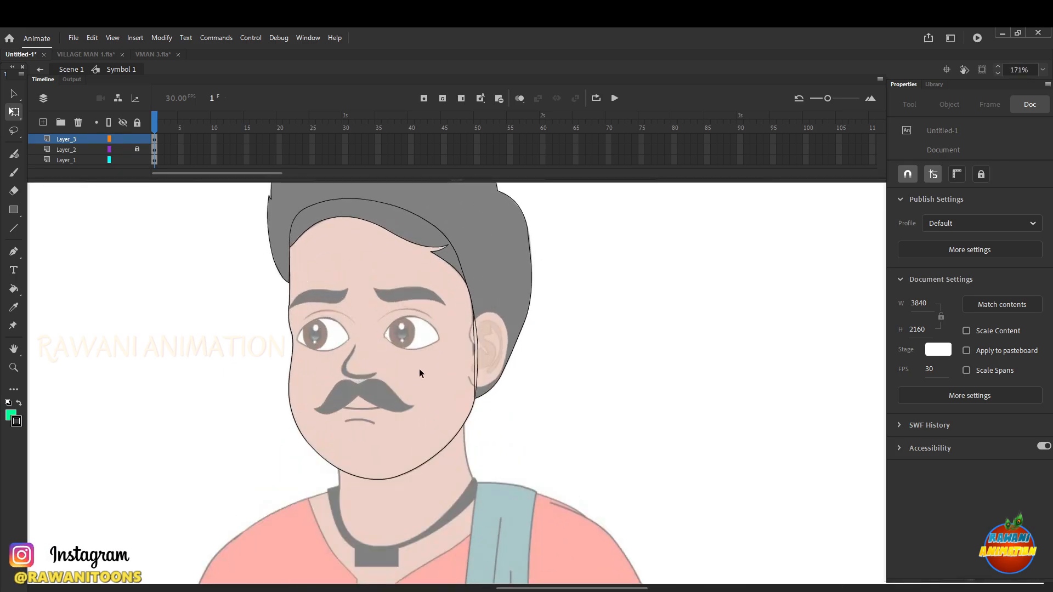
click(138, 138)
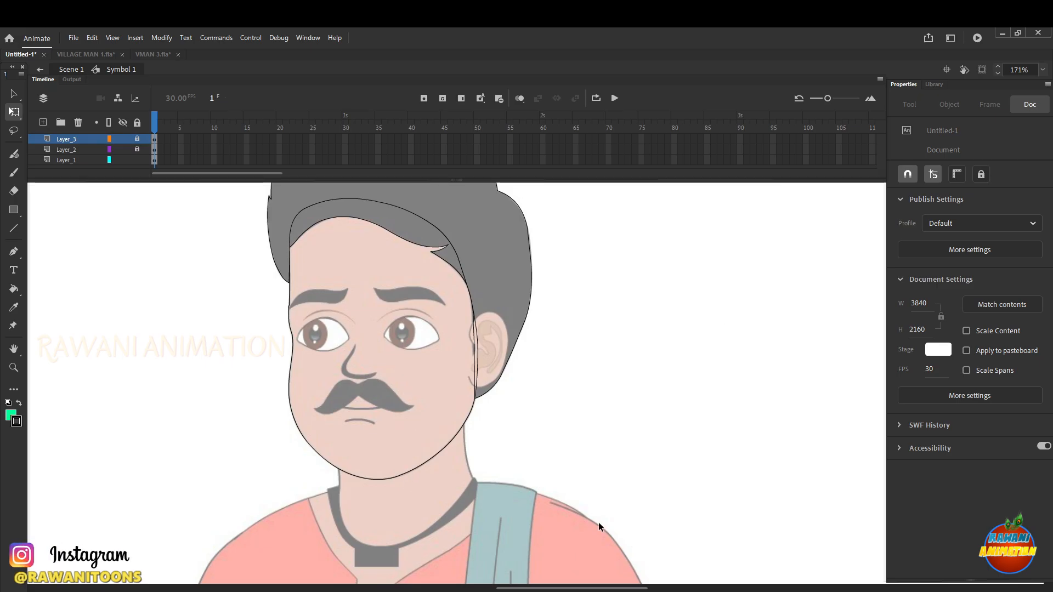
click(43, 123)
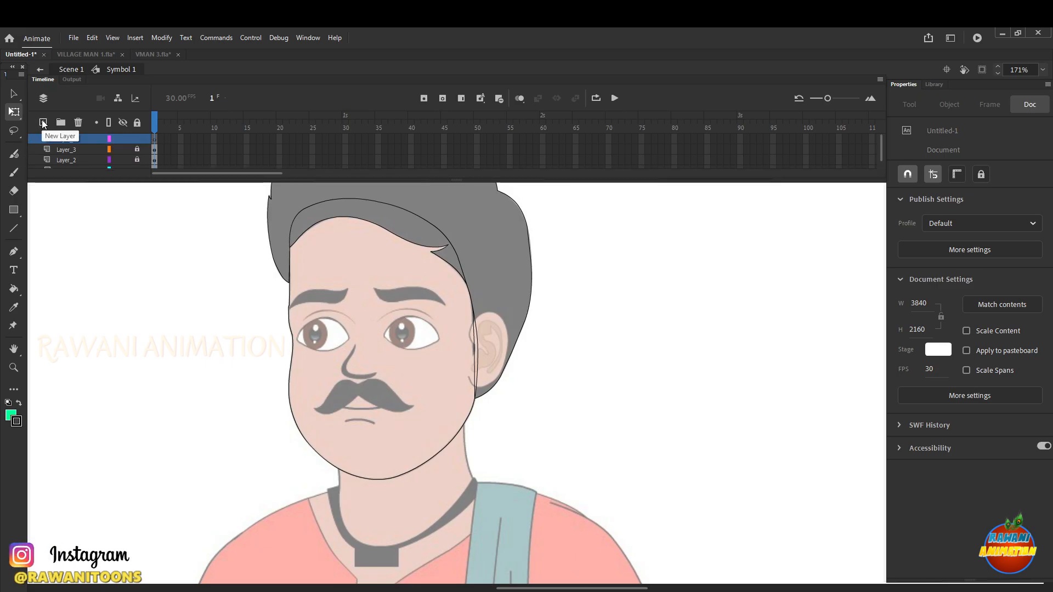
Start outlining the left eyebrow with the Pen tool, placing points from its inner tip along the upper edge
scroll(337, 279, up, 6)
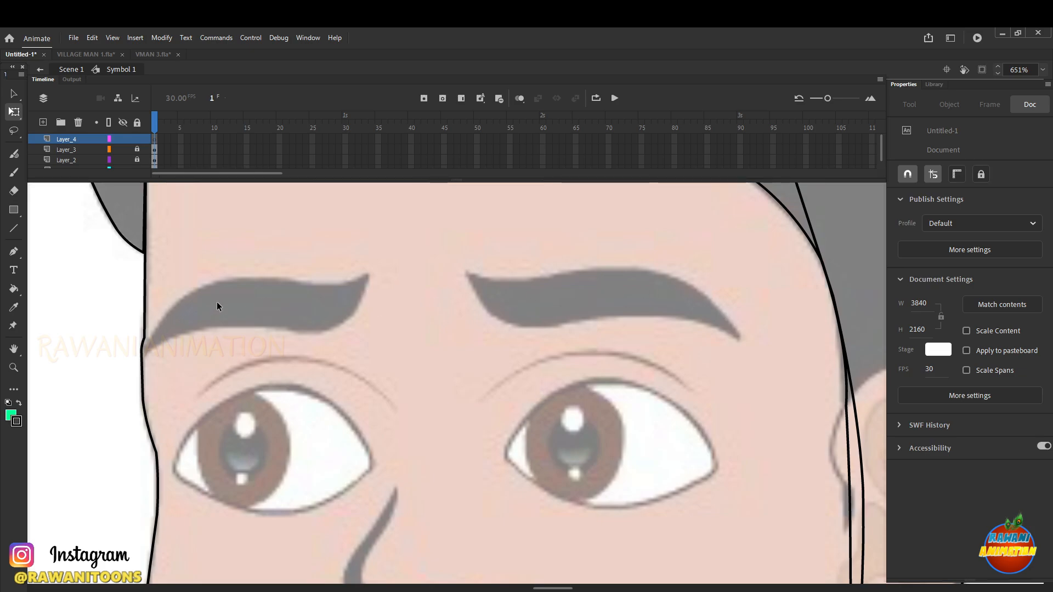
click(12, 251)
scroll(231, 266, up, 3)
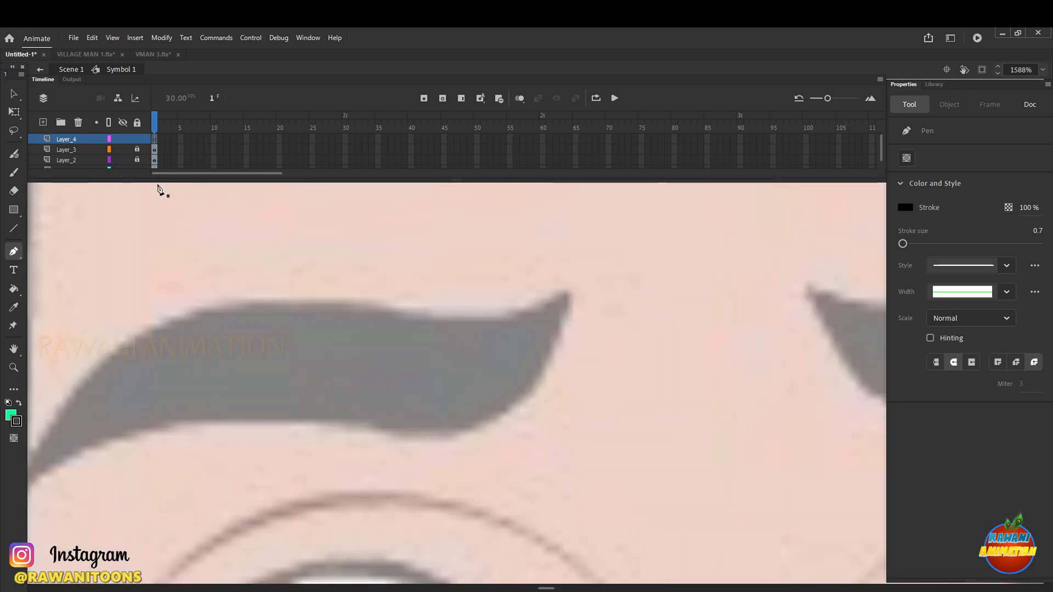
click(562, 290)
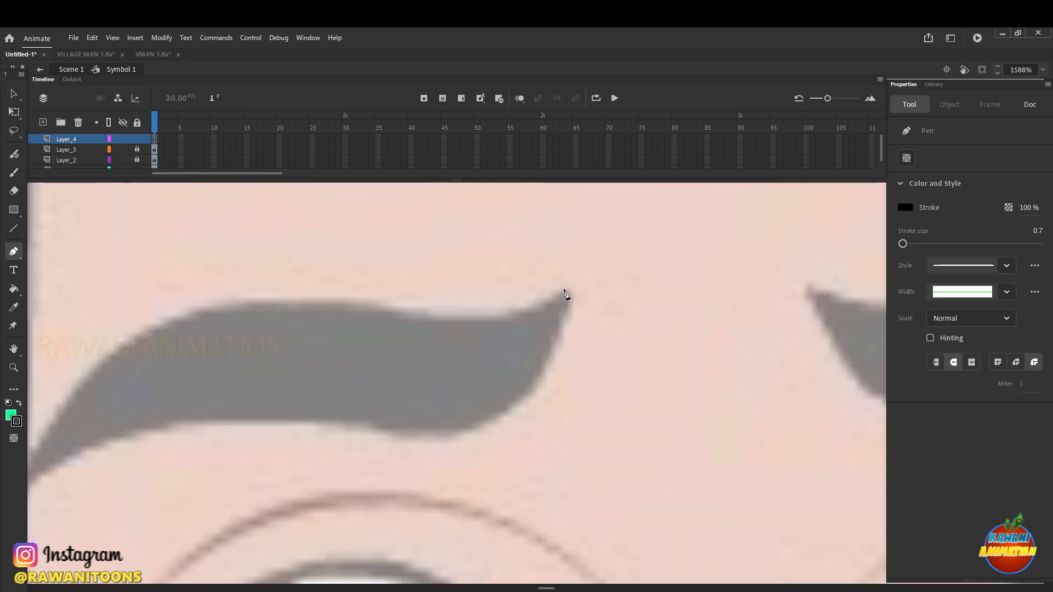
click(514, 317)
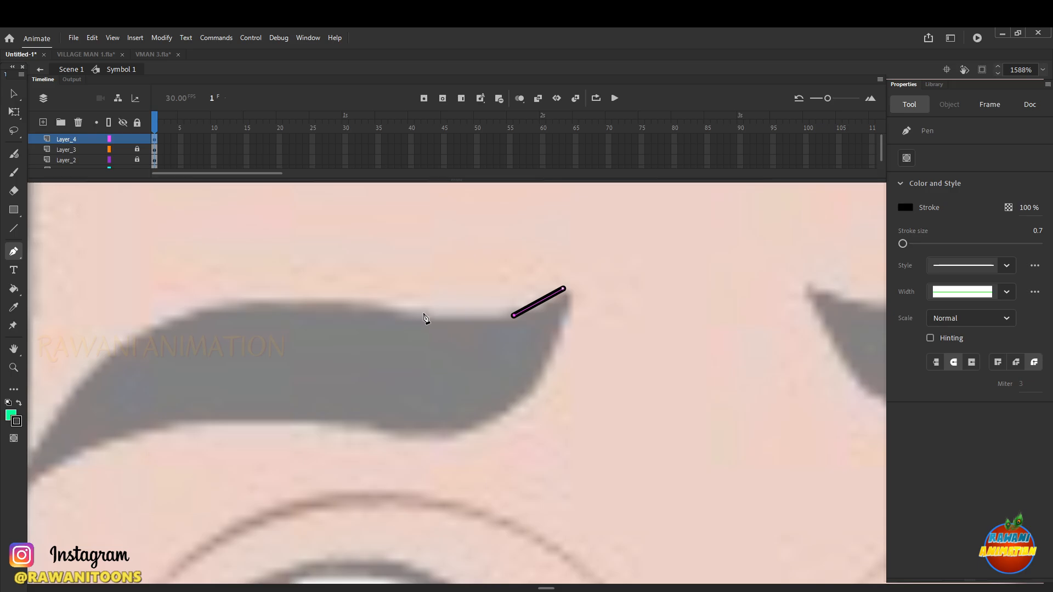
click(424, 314)
Continue the eyebrow outline along its upper edge and around the outer tip beside the face outline
scroll(493, 313, down, 4)
scroll(397, 313, up, 5)
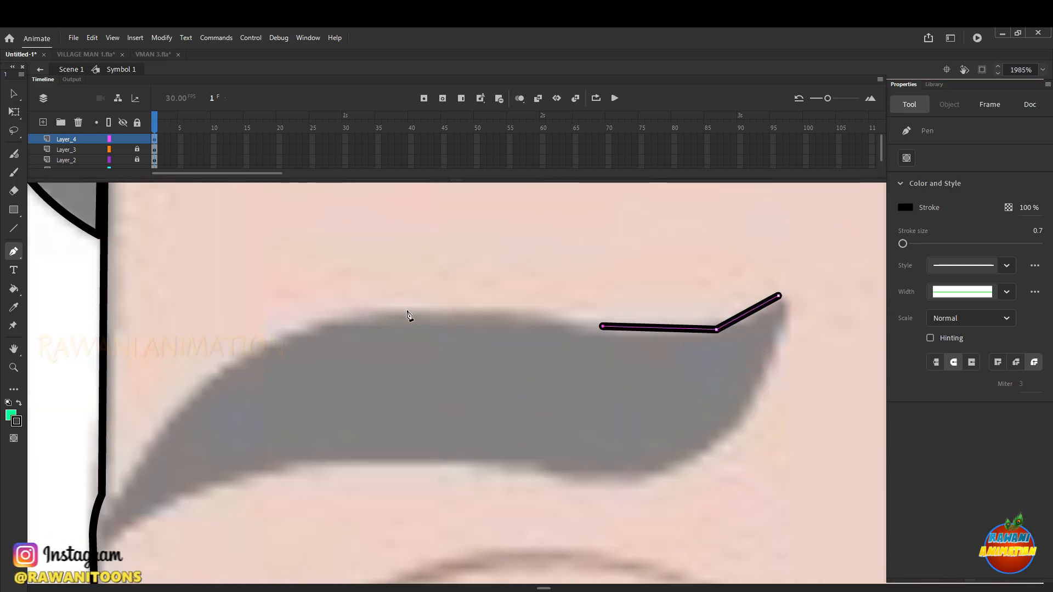
click(405, 311)
click(334, 321)
click(290, 332)
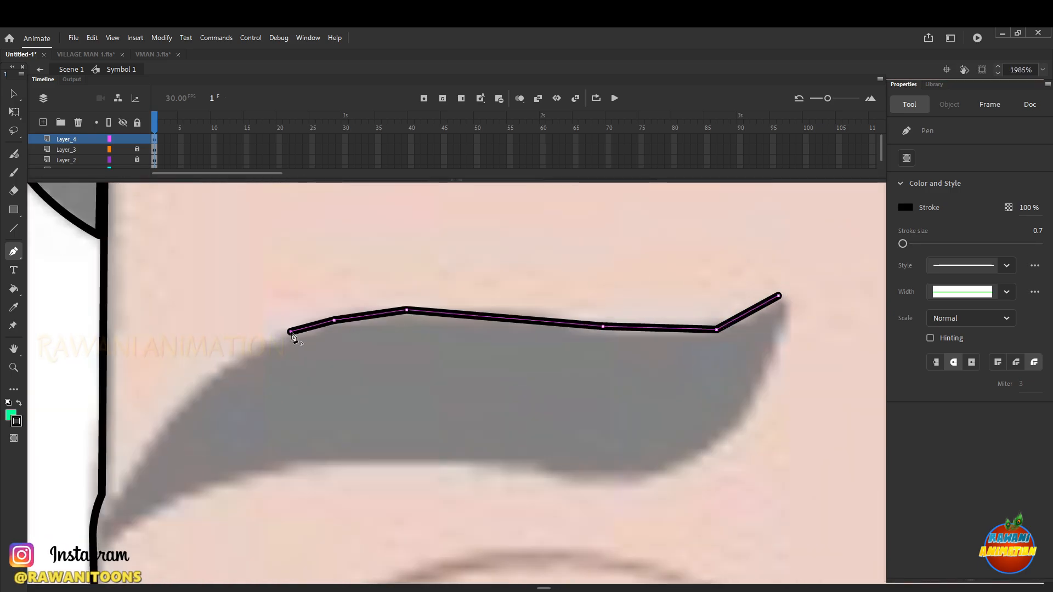
click(209, 377)
scroll(220, 303, down, 3)
click(100, 370)
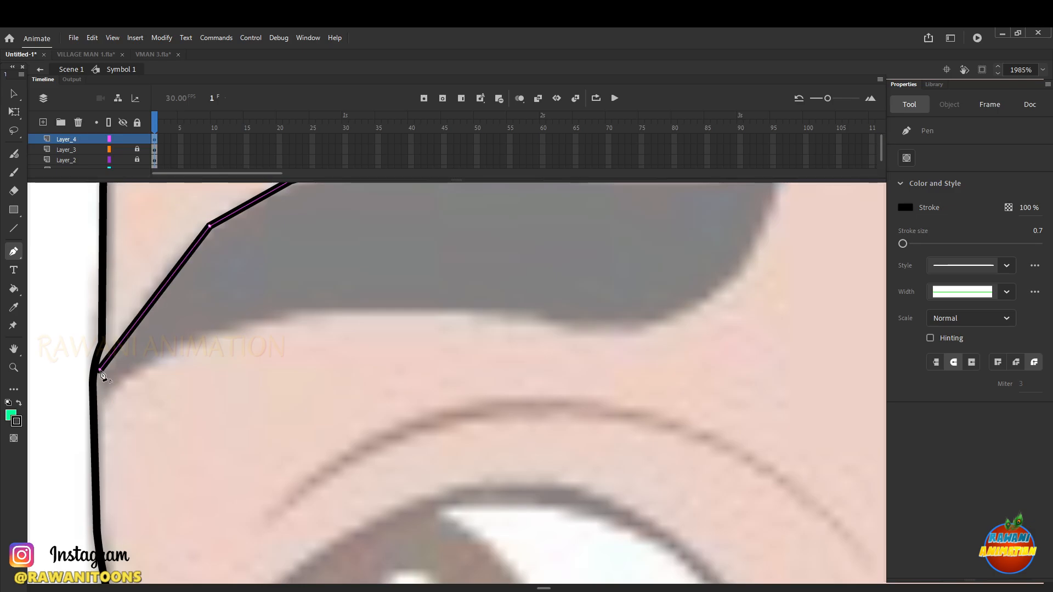
click(102, 397)
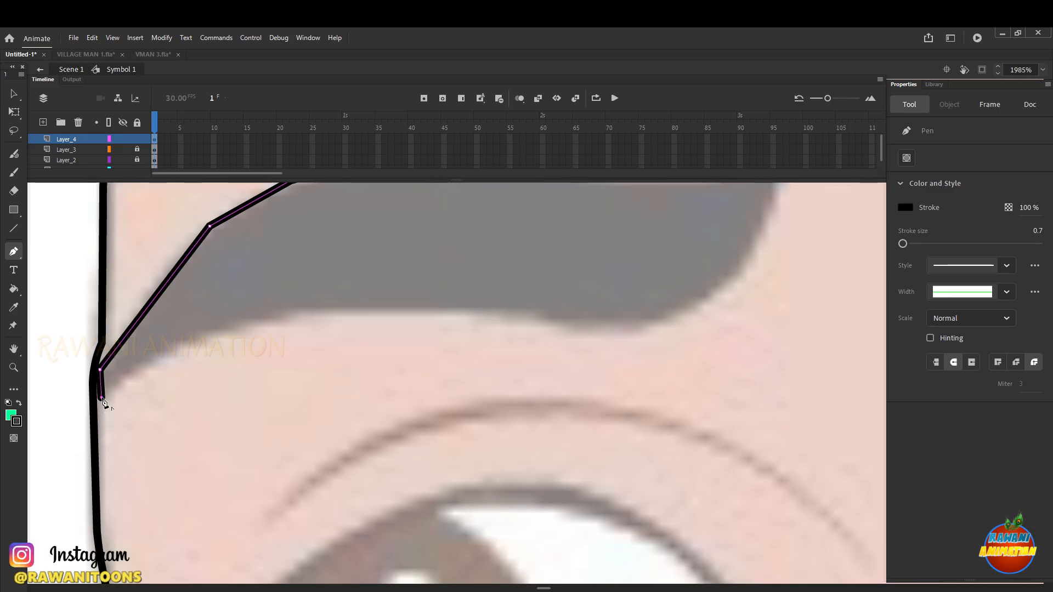
Trace the lower edge of the left eyebrow from the outer tip to its lowest bulge
click(138, 366)
click(195, 338)
click(287, 316)
click(433, 308)
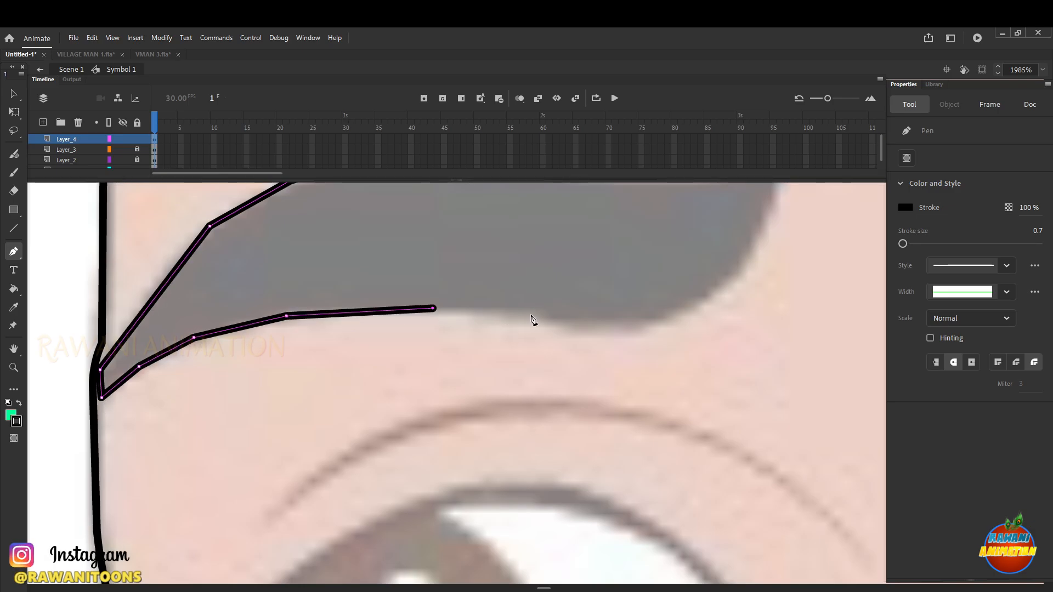
click(529, 313)
scroll(587, 337, down, 1)
scroll(598, 338, up, 1)
click(586, 349)
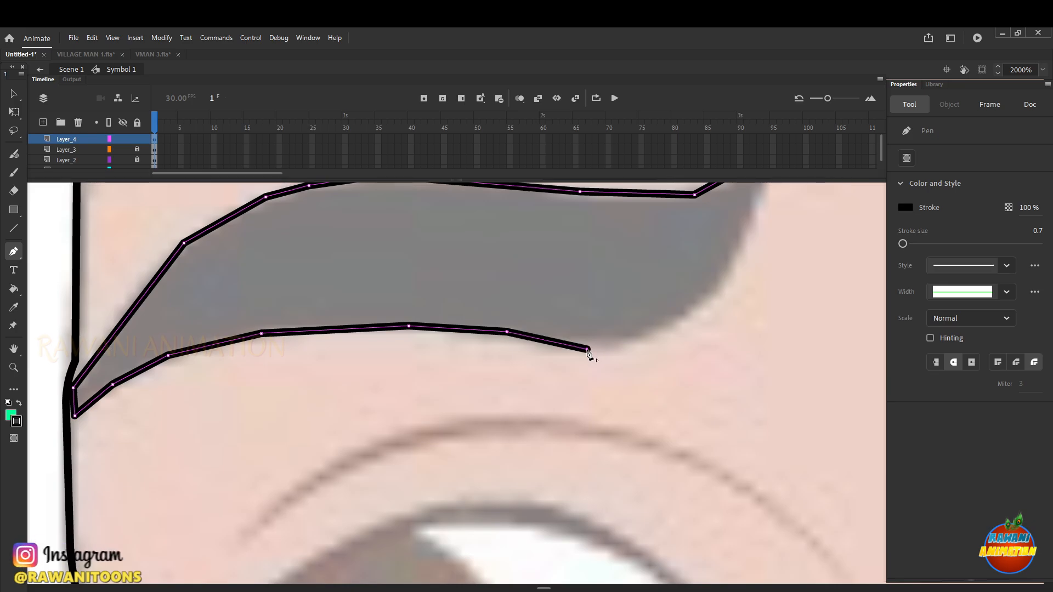
Trace the rounded inner end of the left eyebrow and close the outline at its inner tip
click(626, 341)
click(680, 323)
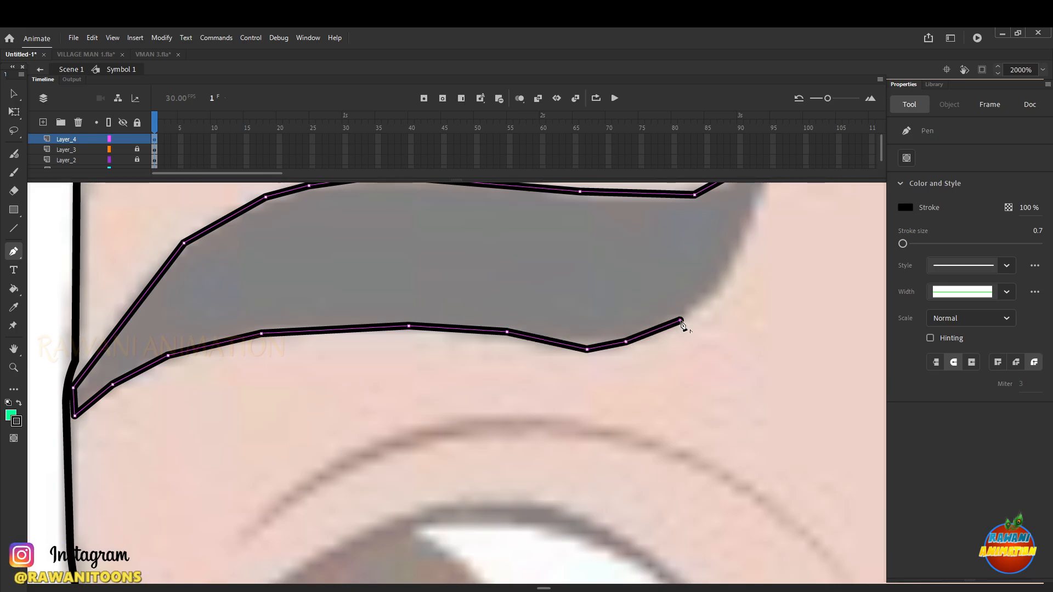
click(719, 295)
scroll(740, 340, up, 3)
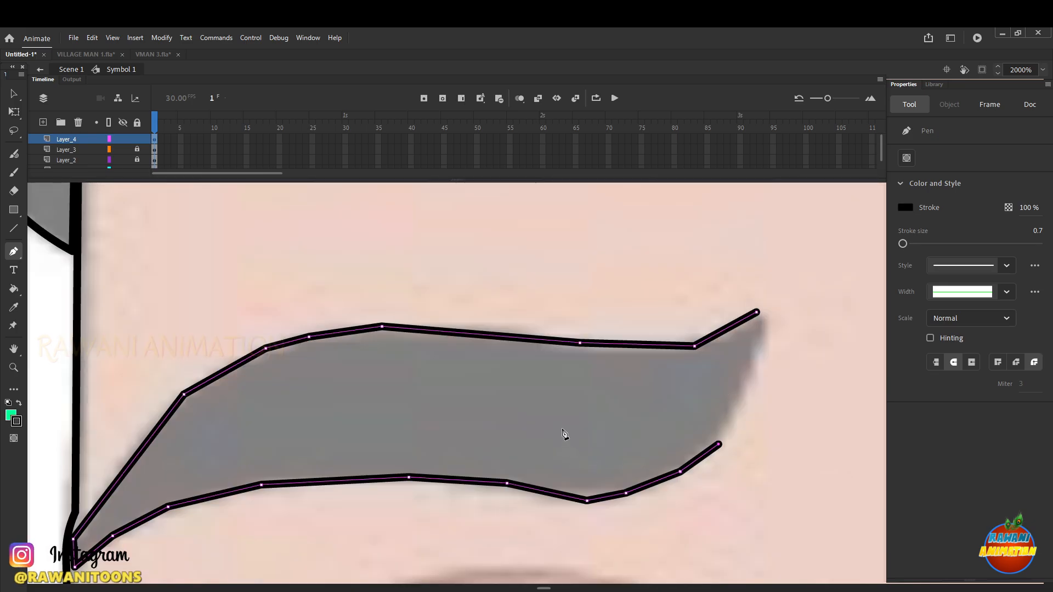
click(757, 312)
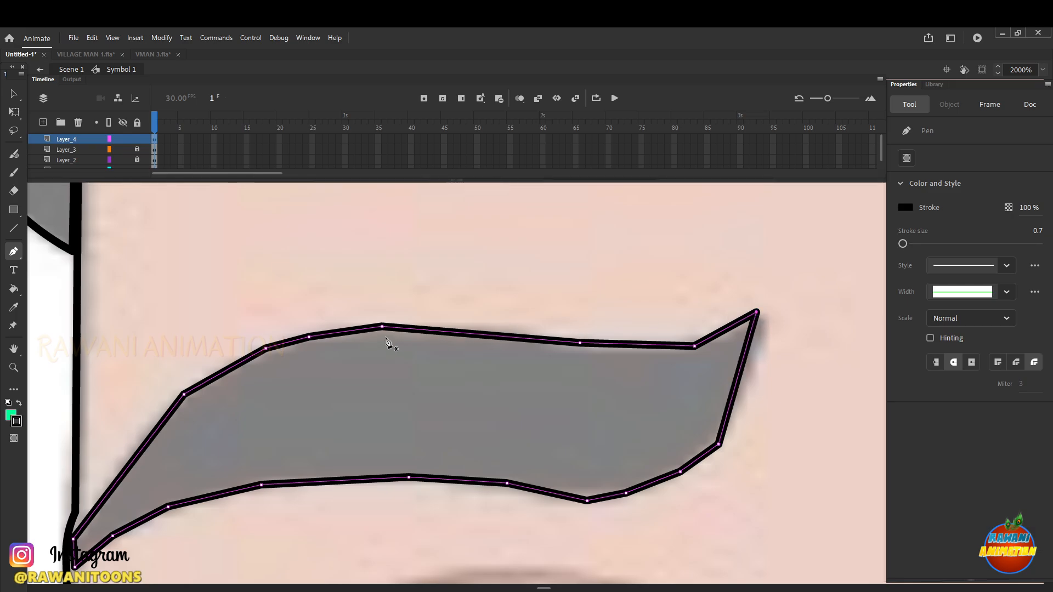
scroll(337, 369, down, 4)
scroll(445, 368, down, 3)
scroll(105, 254, up, 2)
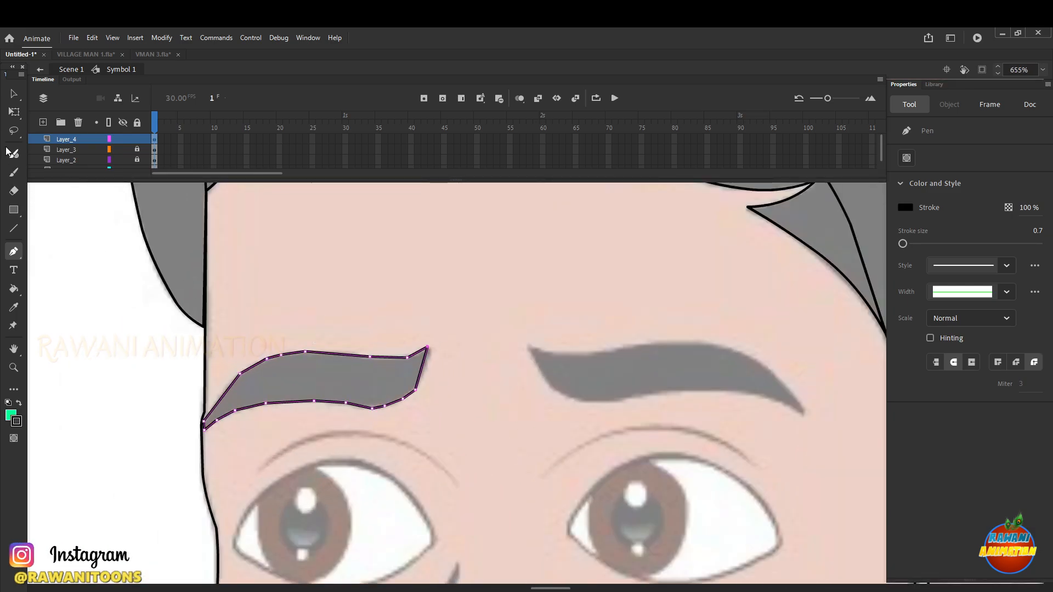
Bend the inner part of the left eyebrow's outline into smooth curves along the upper edge, inner tip and rounded end
click(14, 112)
scroll(351, 372, up, 3)
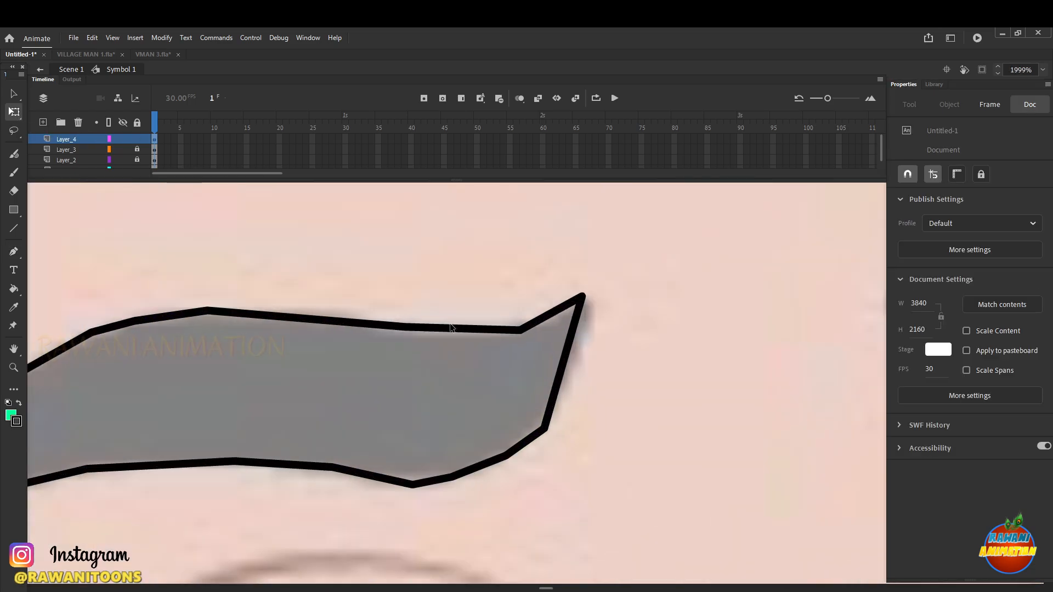
drag(450, 326, 450, 329)
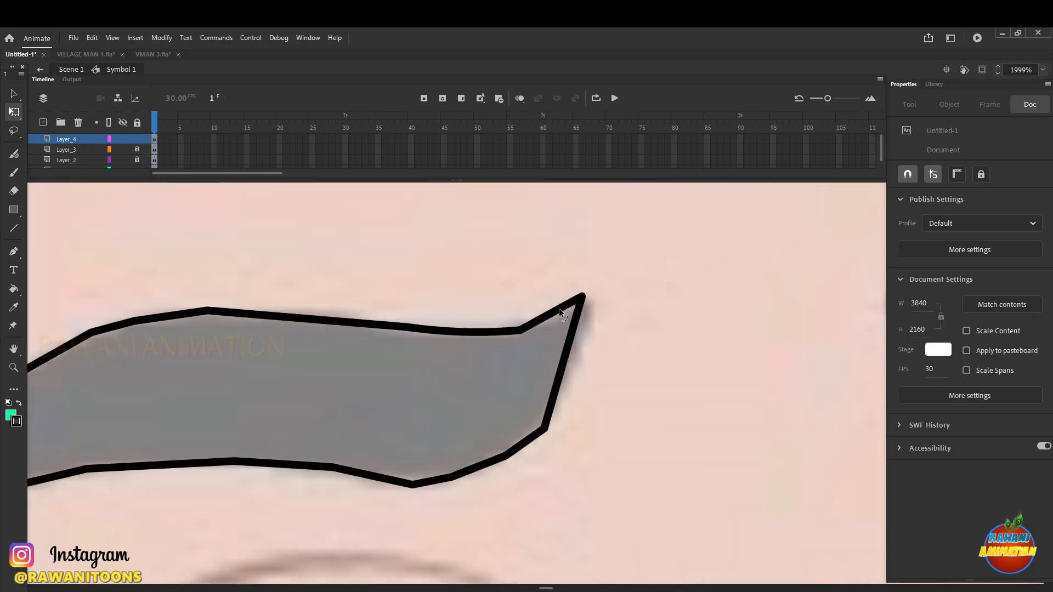
drag(572, 331, 595, 323)
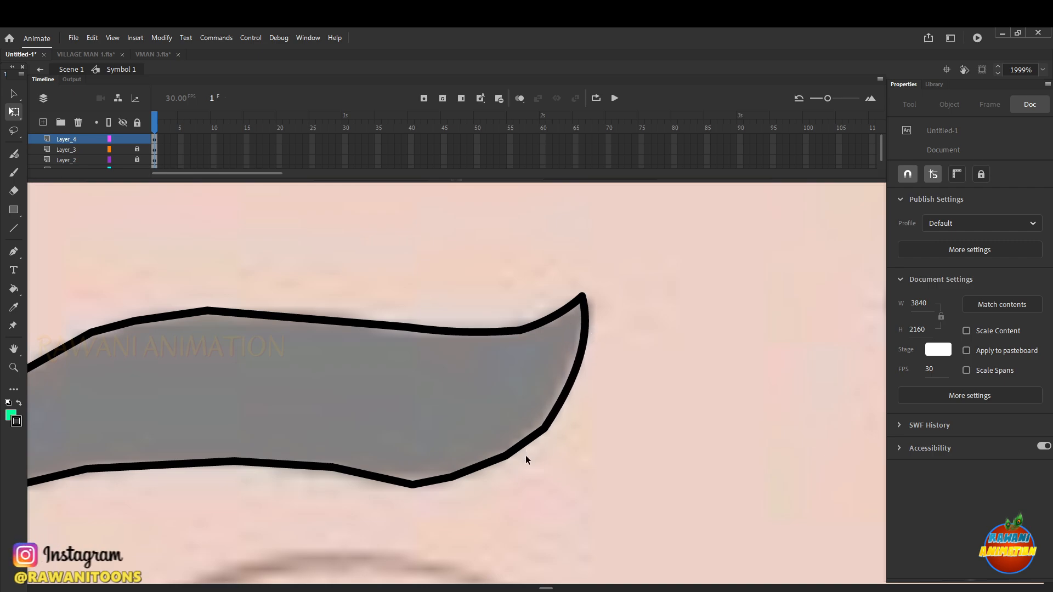
drag(526, 461, 529, 367)
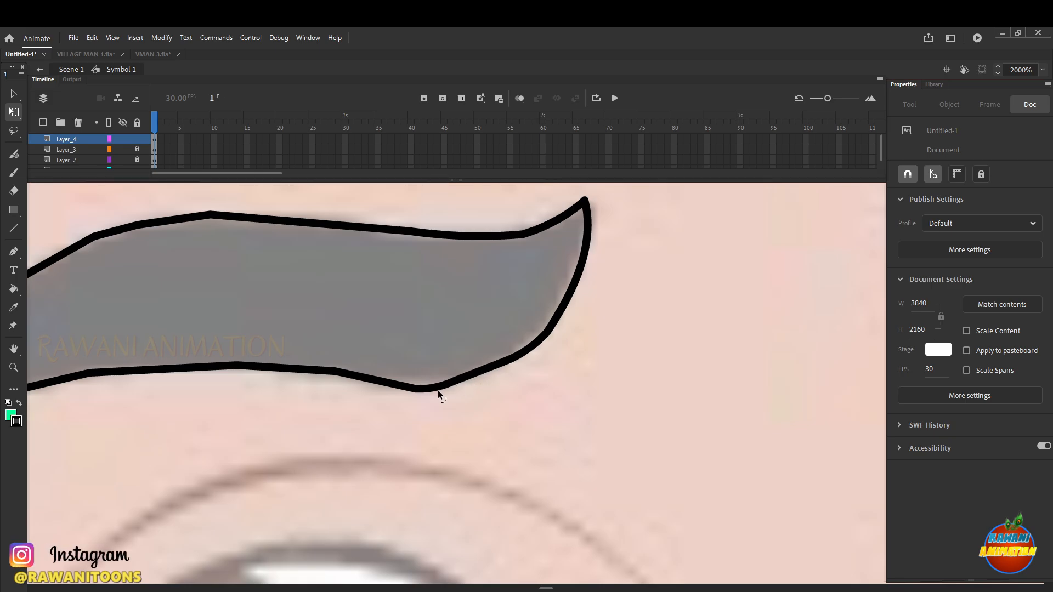
Curve the lowest bulge of the left eyebrow's lower edge to follow the reference shape
drag(361, 388, 419, 365)
click(426, 360)
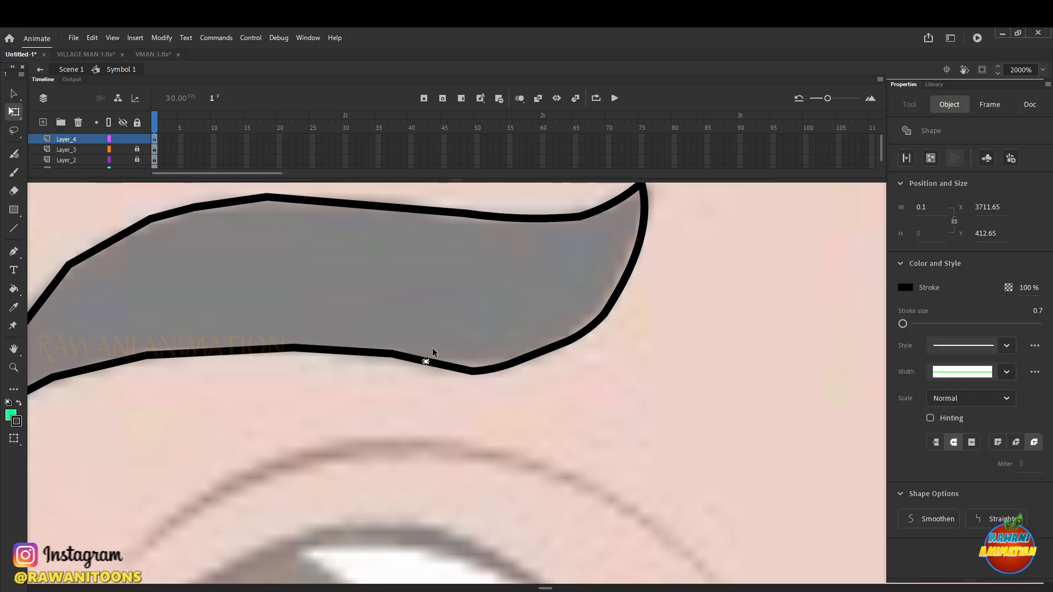
click(423, 370)
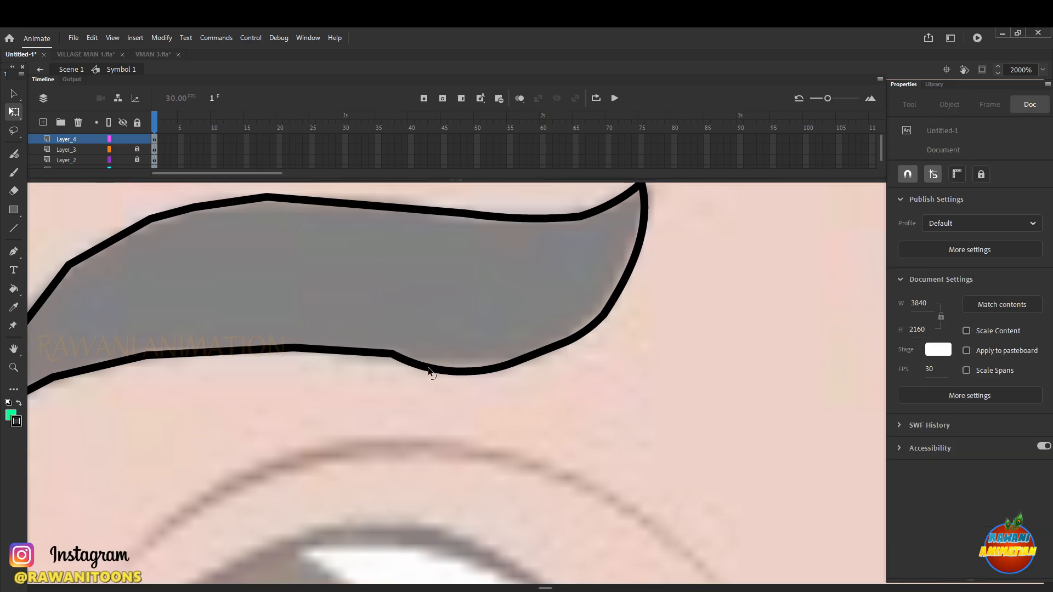
drag(429, 368, 427, 366)
scroll(498, 365, down, 3)
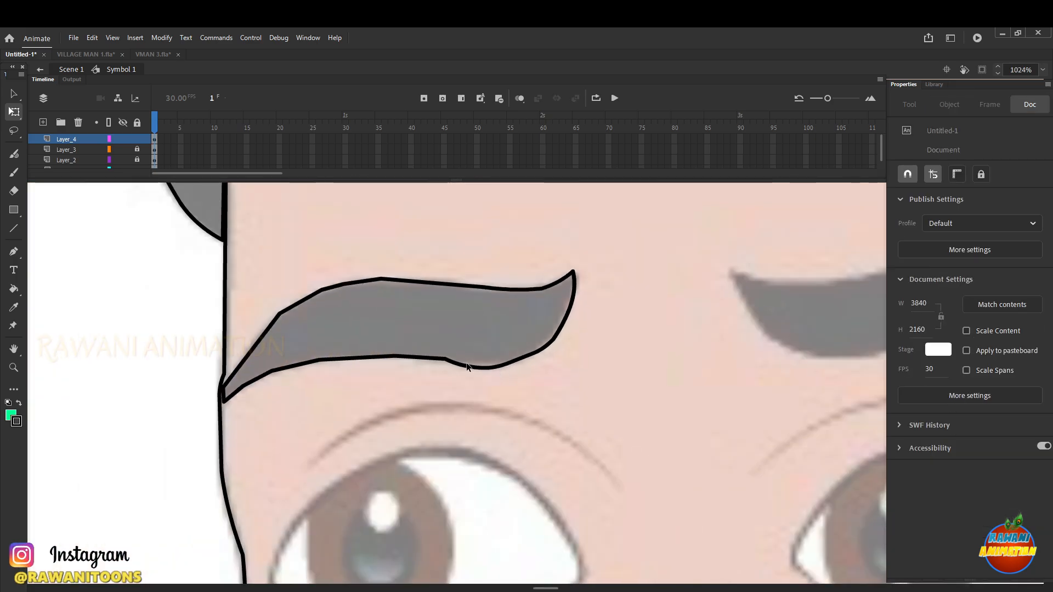
scroll(466, 363, up, 3)
scroll(515, 353, down, 3)
scroll(448, 339, up, 2)
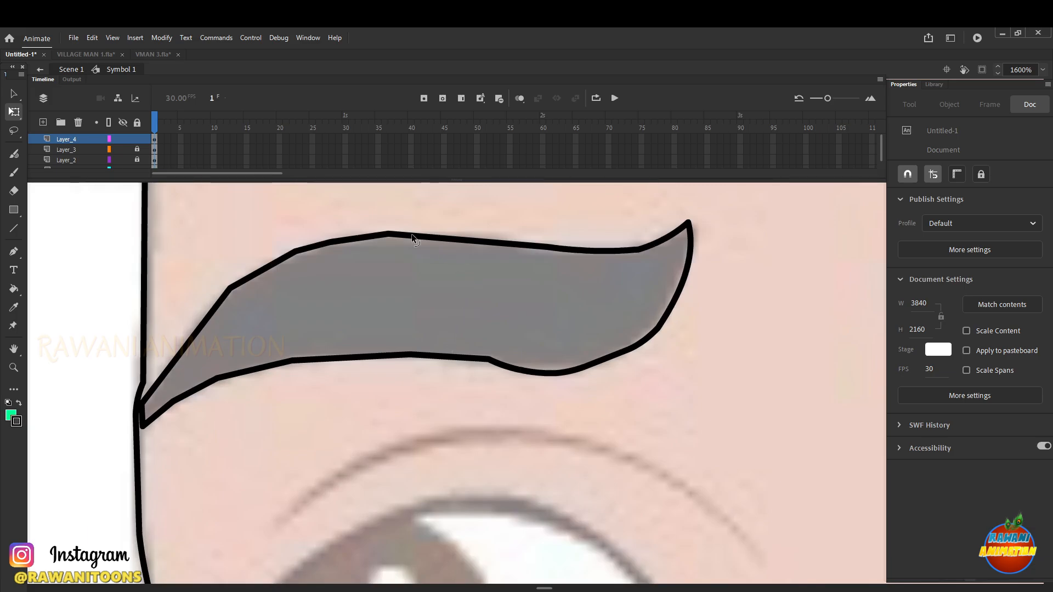
Round the left eyebrow's upper edge from its peak down to the outer tip
drag(353, 236, 346, 237)
scroll(283, 258, up, 1)
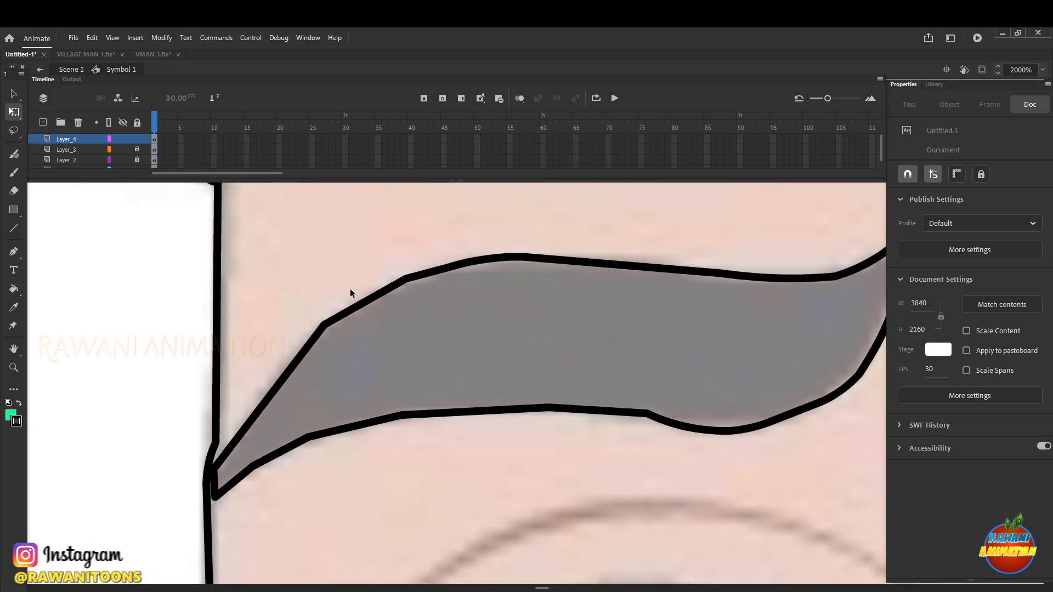
drag(360, 301, 356, 298)
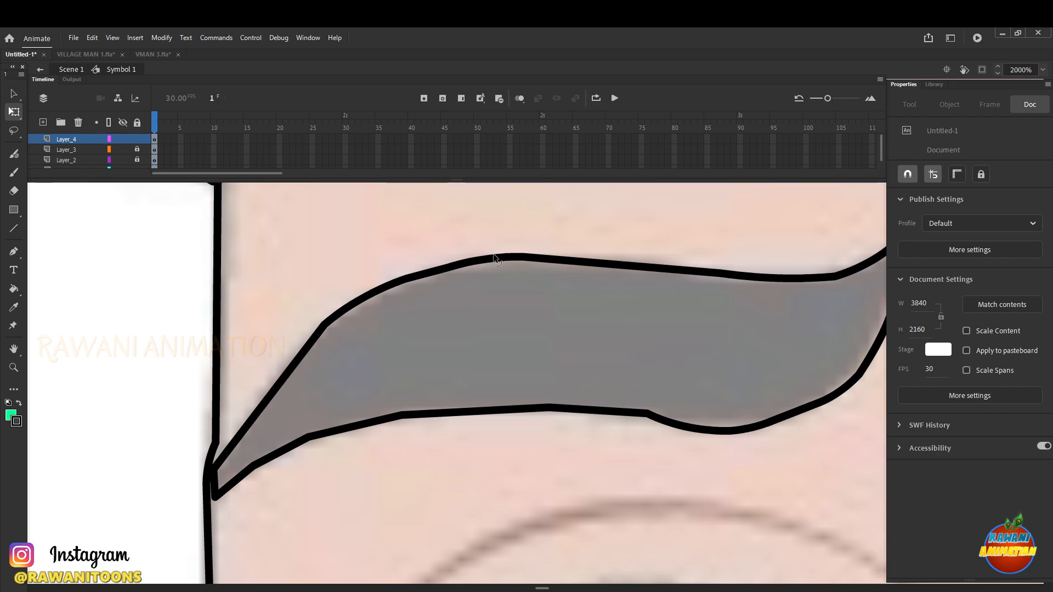
drag(283, 378, 279, 369)
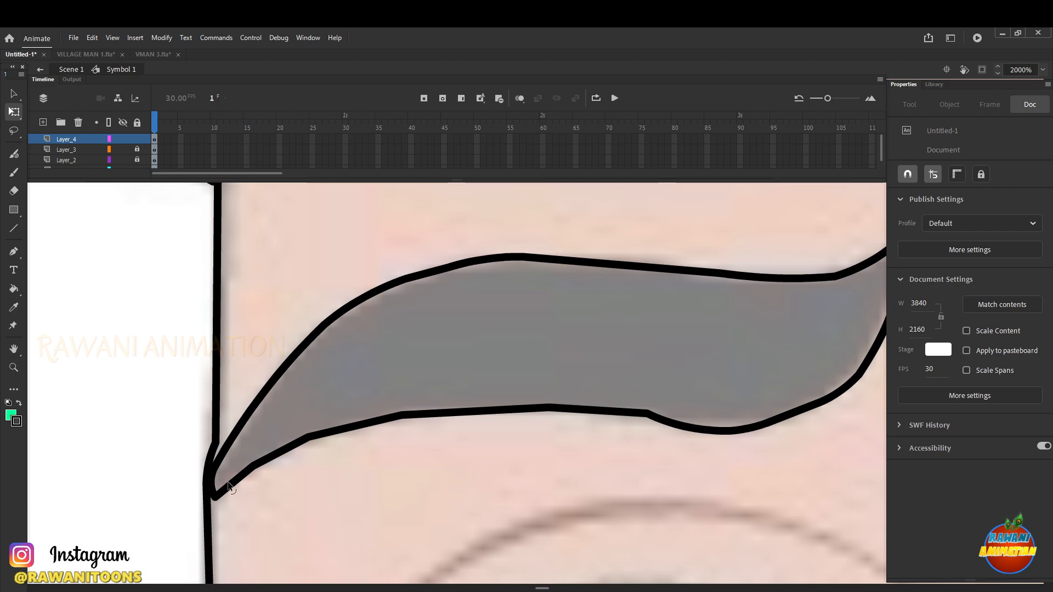
Curve the left eyebrow's lower edge from the outer tip to its middle, matching the reference
drag(232, 478, 230, 476)
drag(347, 426, 348, 420)
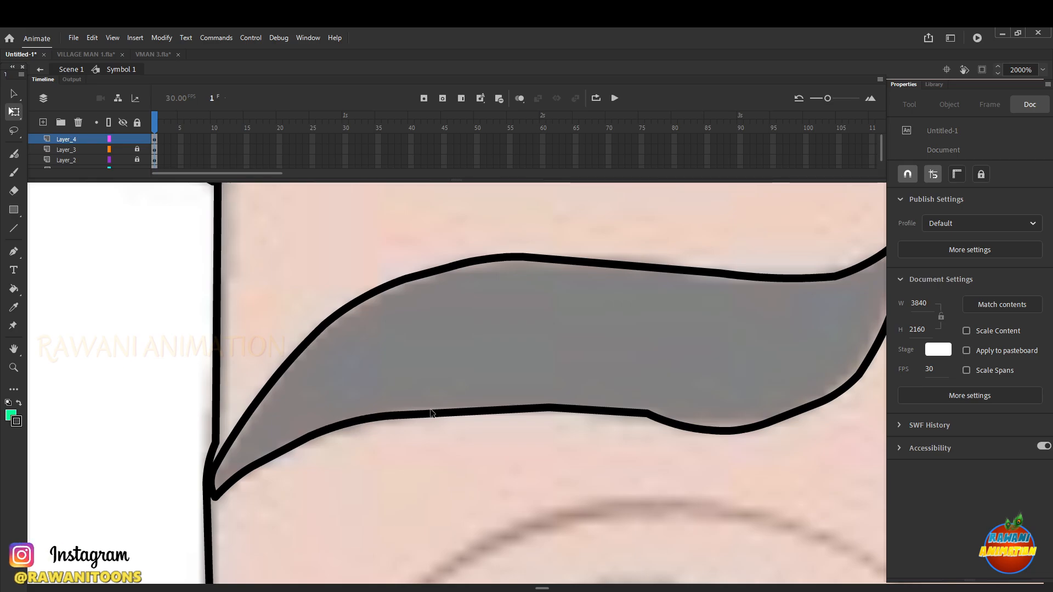
drag(433, 410, 434, 409)
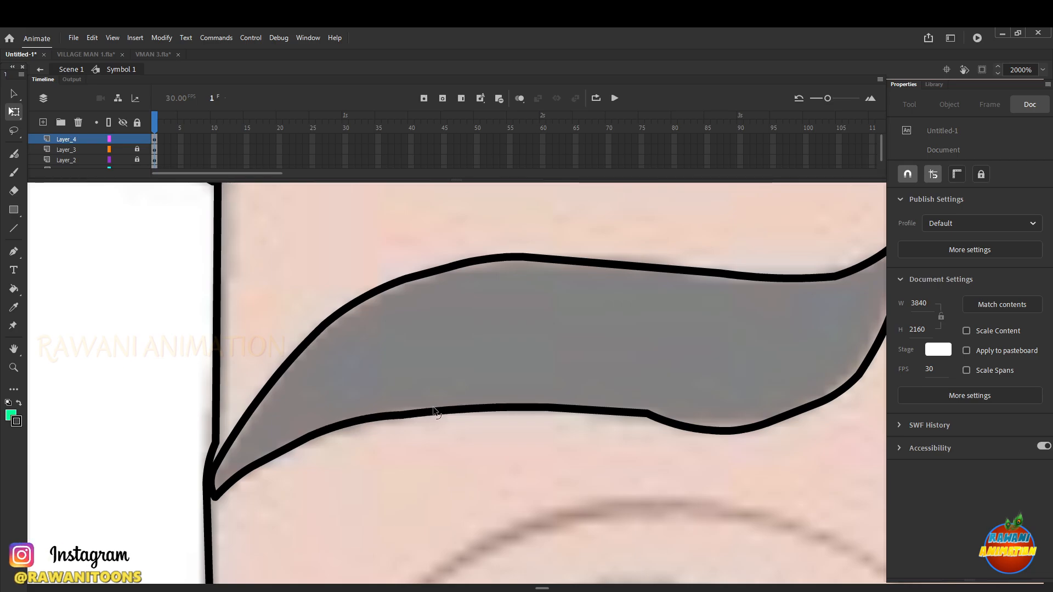
scroll(640, 423, down, 4)
scroll(770, 439, up, 4)
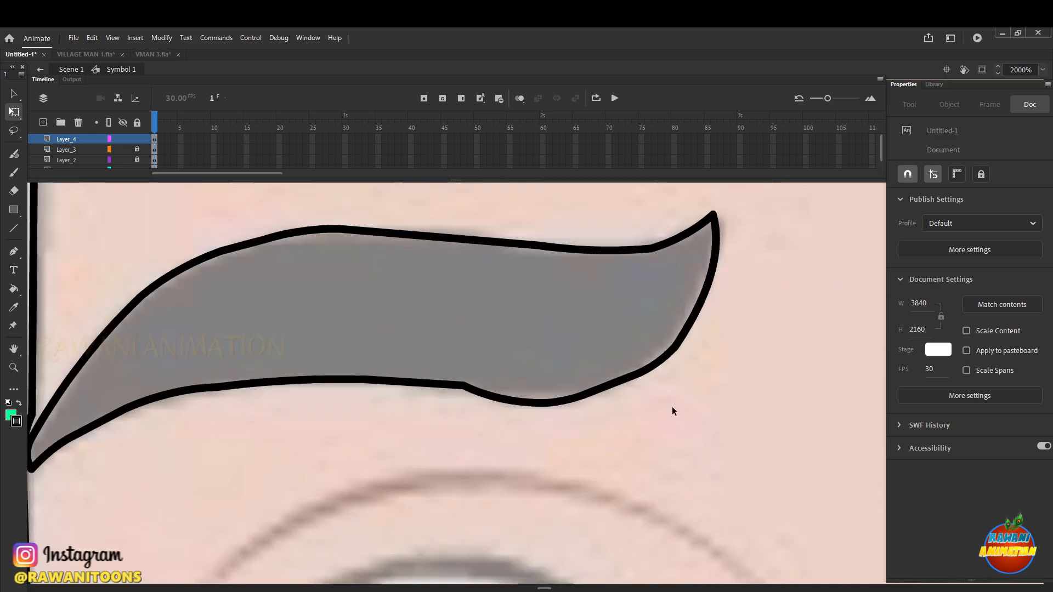
Smooth the left eyebrow's lower bulge into the rounded inner end and refine the upper edge before its peak
drag(537, 402, 592, 389)
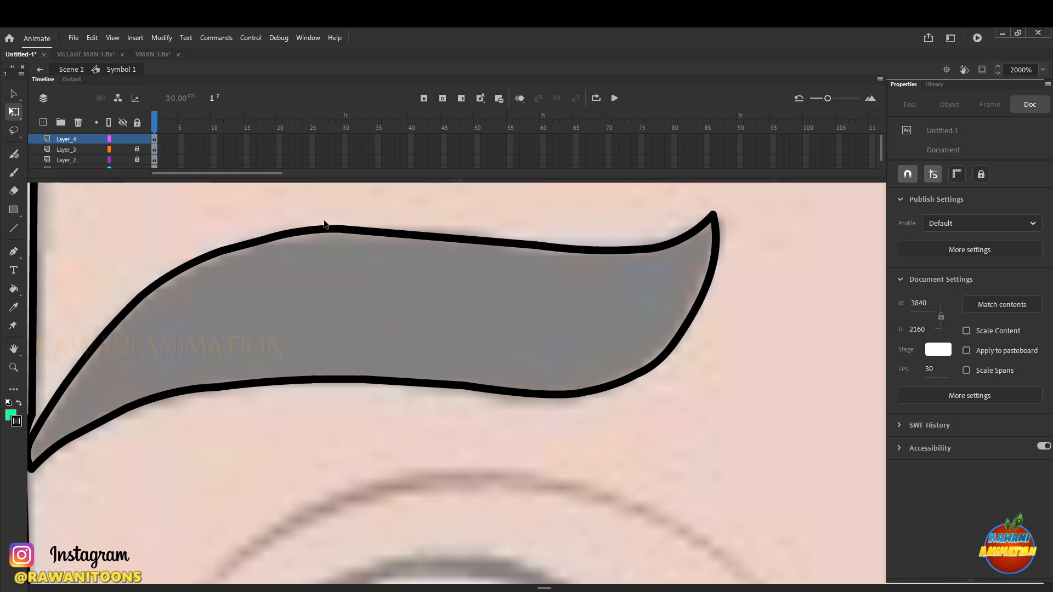
drag(245, 243, 242, 241)
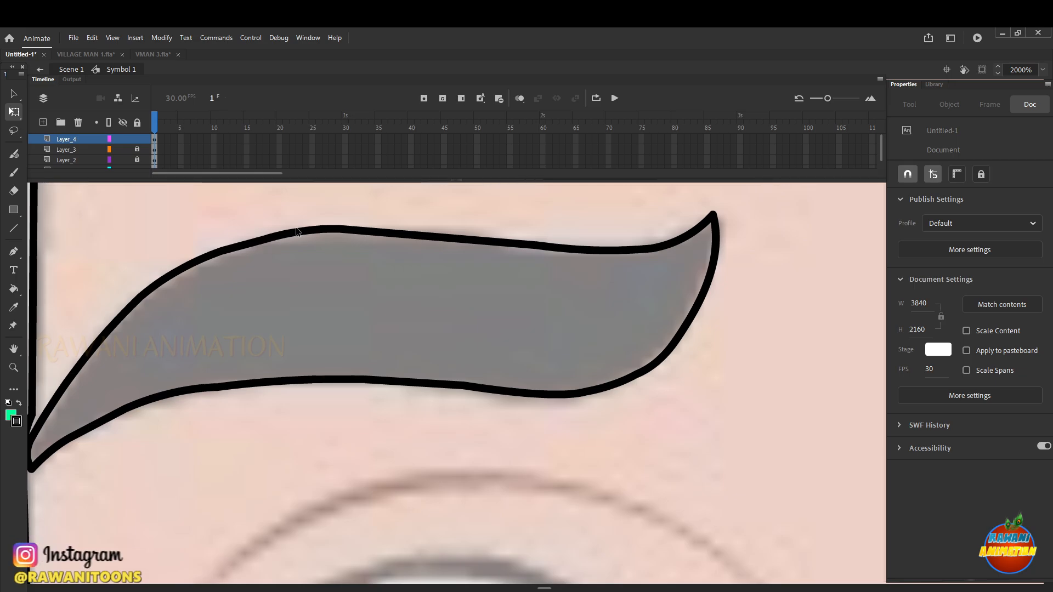
scroll(645, 329, down, 8)
scroll(645, 329, up, 5)
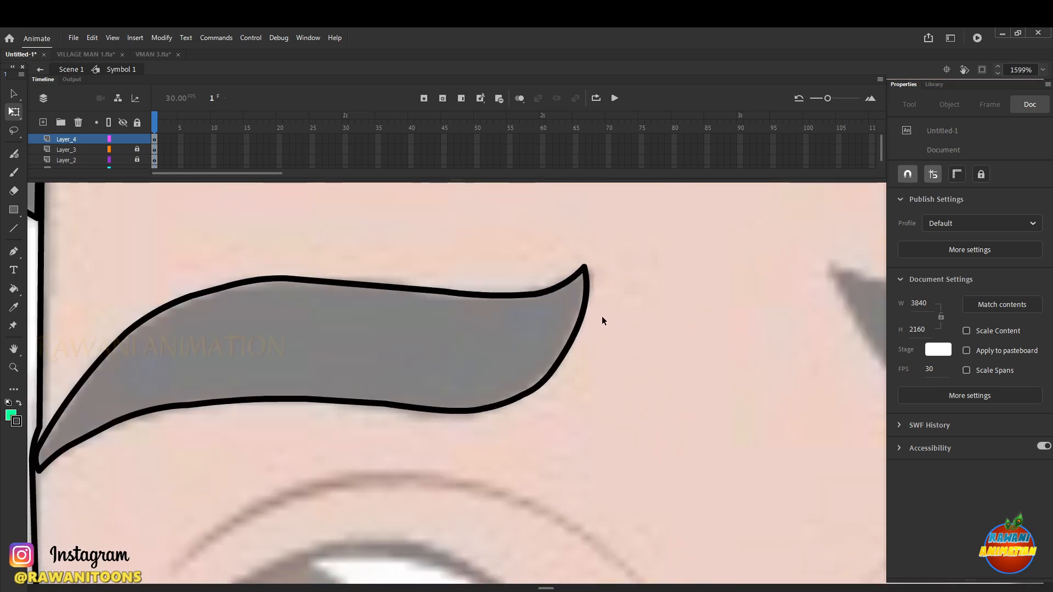
scroll(451, 365, down, 3)
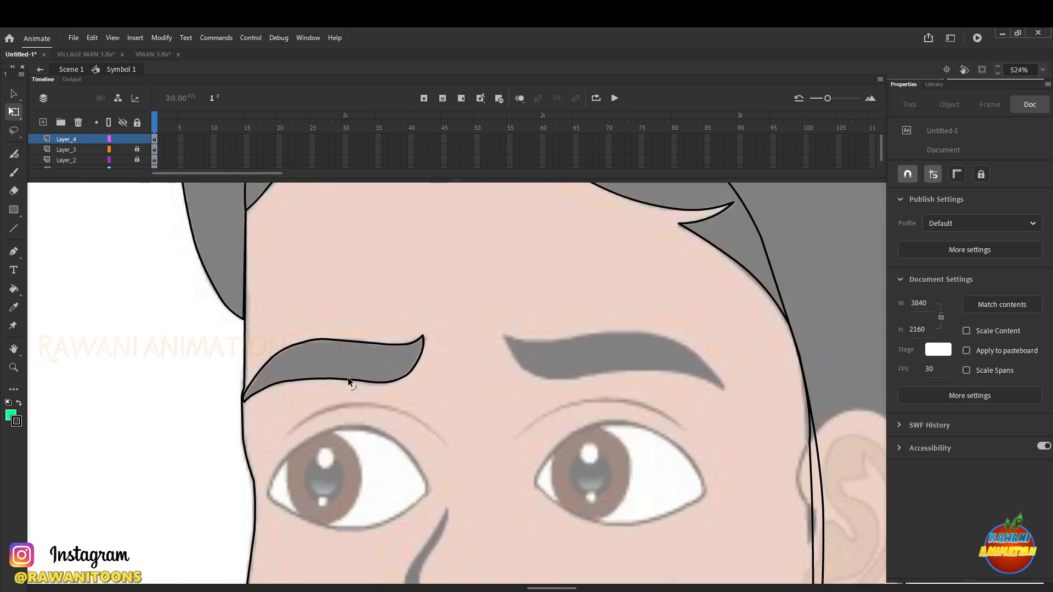
Add a new layer and trace the right eyebrow's upper edge with the Pen tool from inner tip to outer tip
click(43, 122)
click(14, 252)
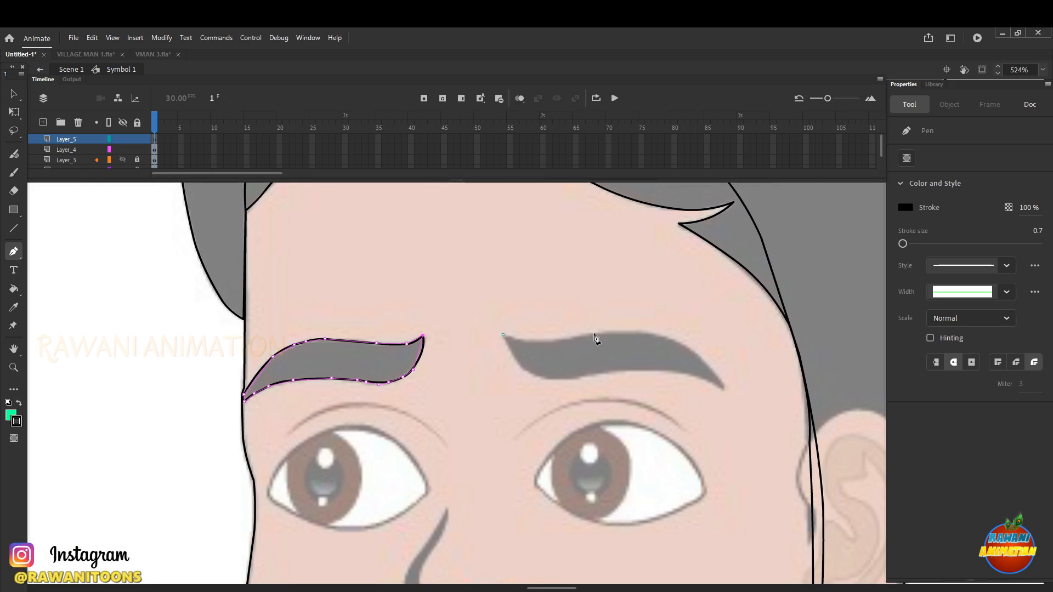
mouse_move(593, 333)
mouse_down()
mouse_move(652, 315)
mouse_move(637, 316)
mouse_up()
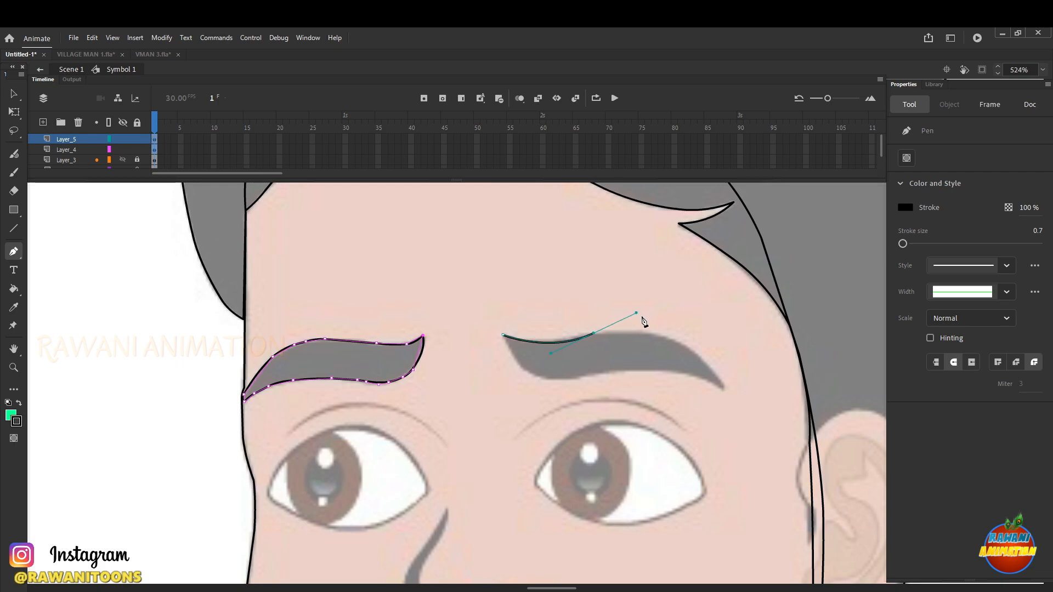
click(594, 332)
mouse_move(731, 411)
mouse_down()
mouse_move(743, 475)
mouse_move(767, 465)
mouse_up()
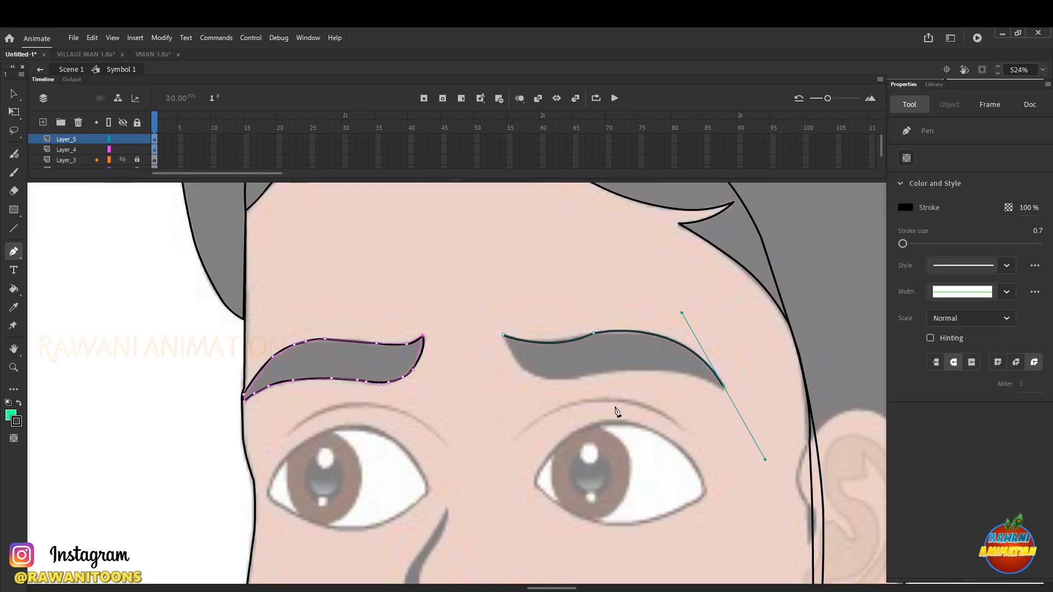
click(724, 386)
Trace the right eyebrow's lower edge back from the outer tip and close the outline at the inner tip
mouse_move(586, 376)
mouse_down()
mouse_move(545, 400)
mouse_move(492, 393)
mouse_move(514, 403)
mouse_up()
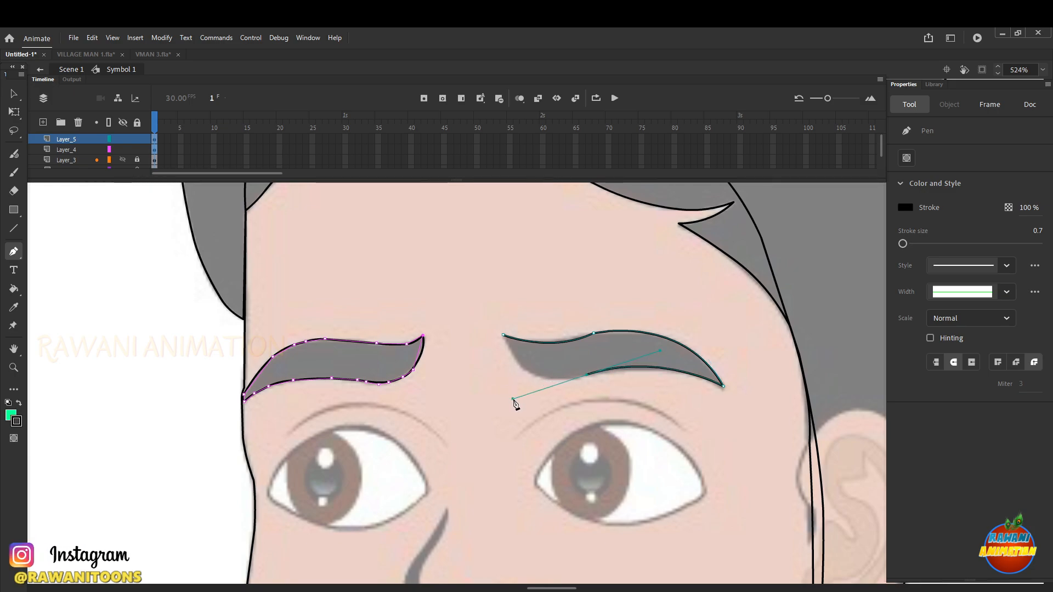
click(586, 377)
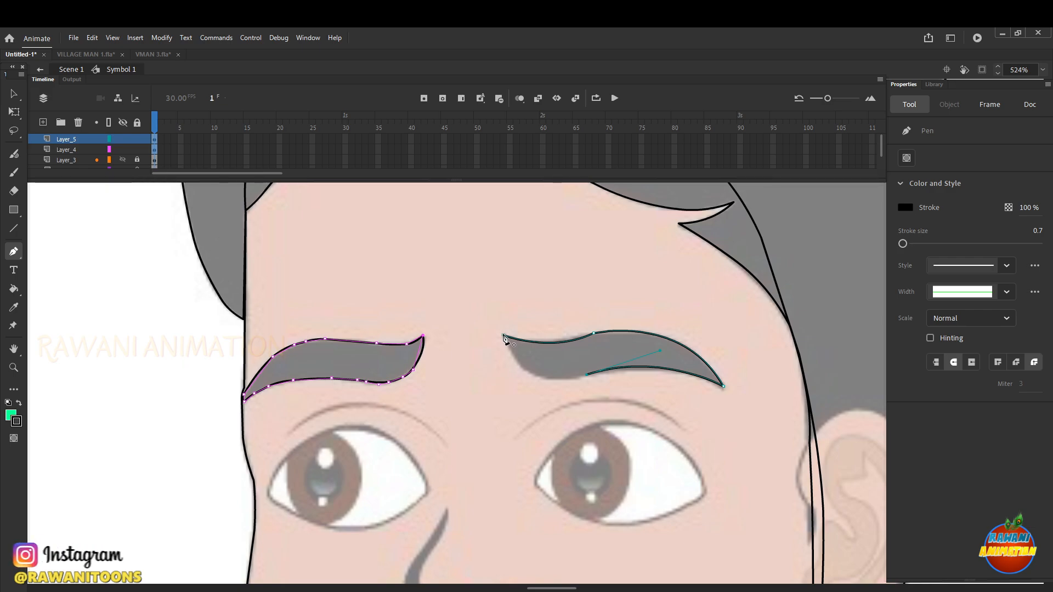
drag(503, 335, 488, 275)
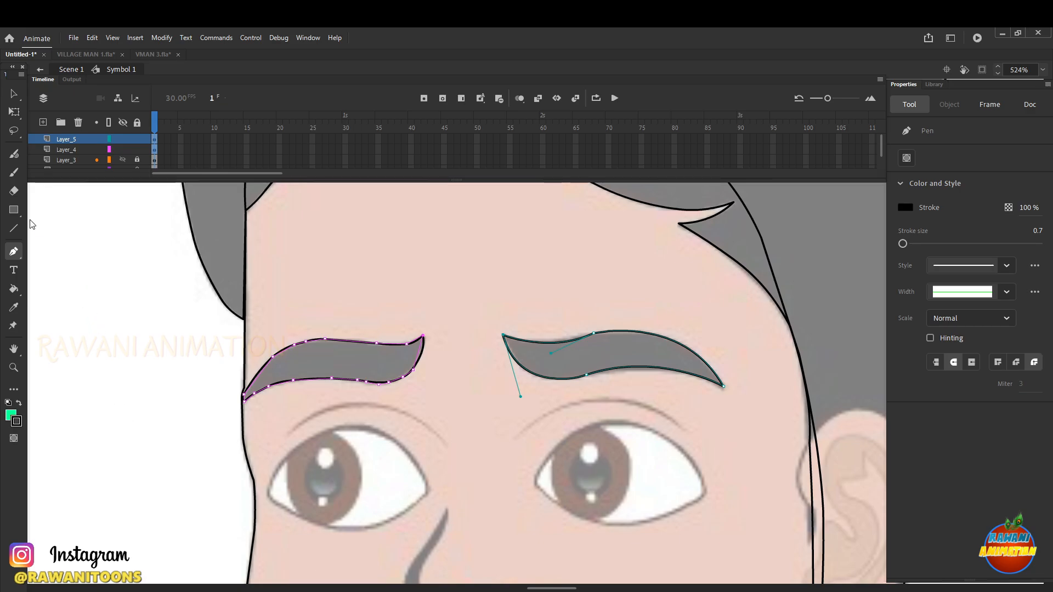
Smooth the corner on the right eyebrow's upper edge where the inner dip meets the arch
click(16, 112)
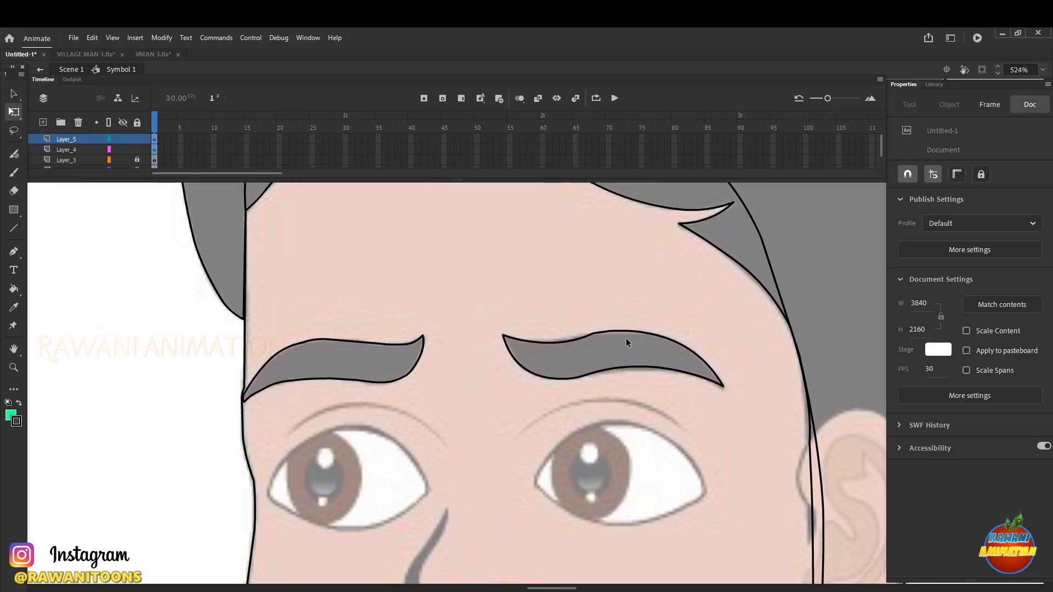
scroll(610, 333, up, 5)
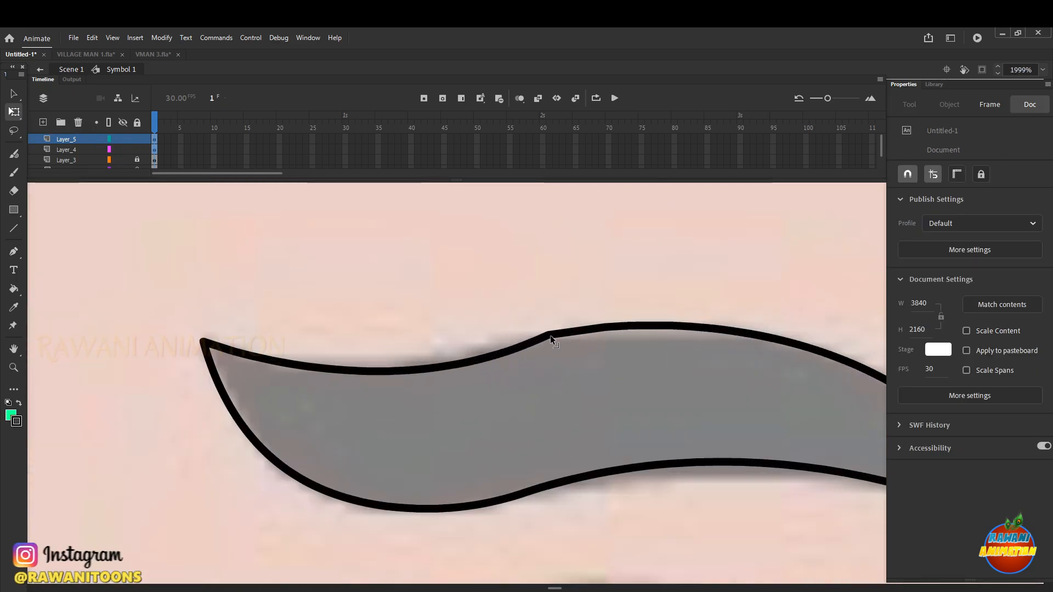
drag(551, 336, 606, 324)
key(ctrl+z)
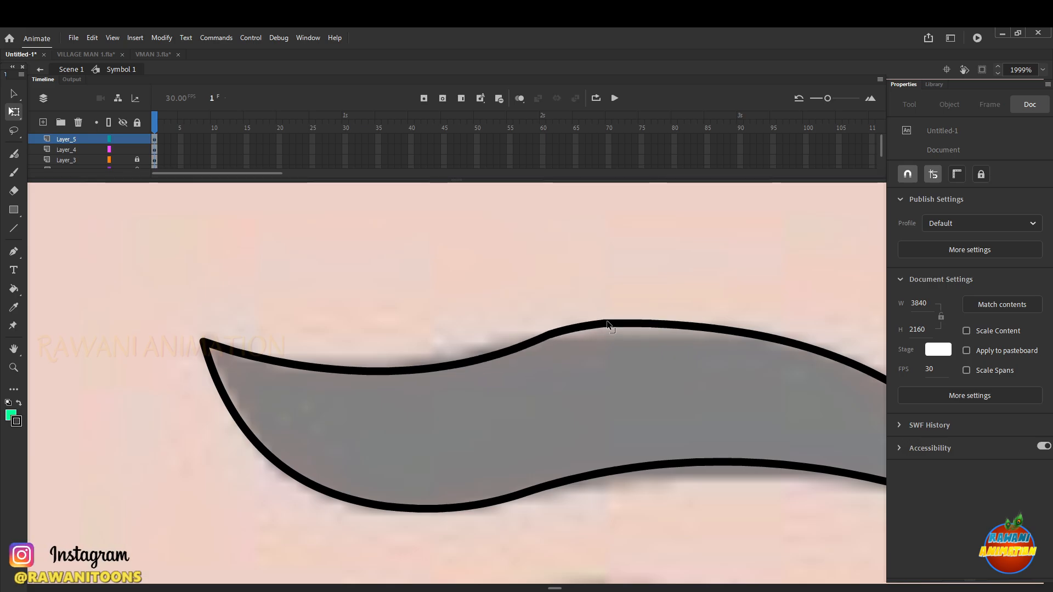
scroll(571, 337, down, 4)
scroll(689, 419, up, 4)
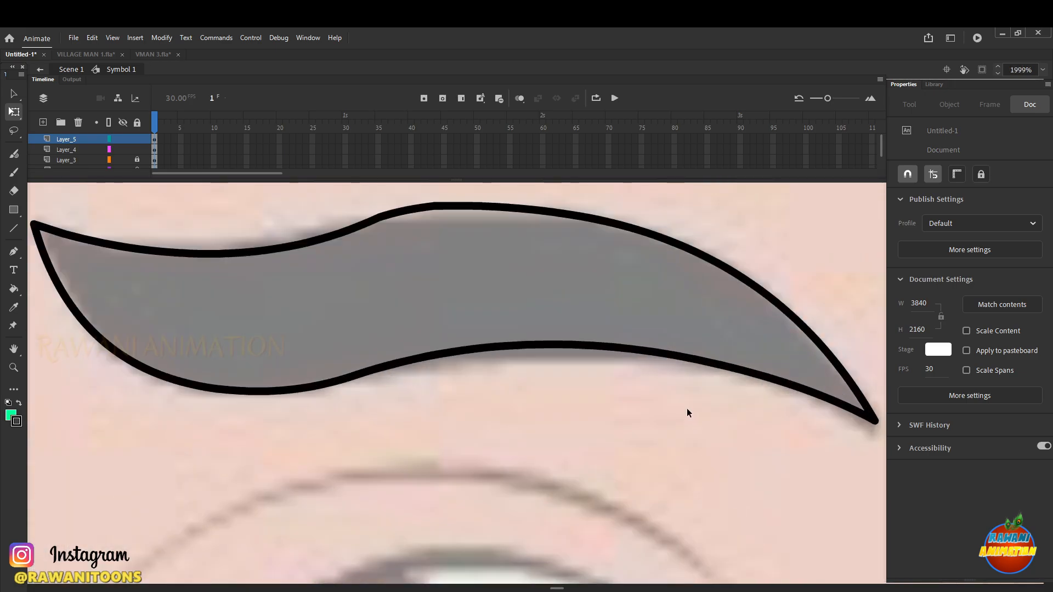
scroll(404, 381, down, 3)
scroll(419, 322, up, 3)
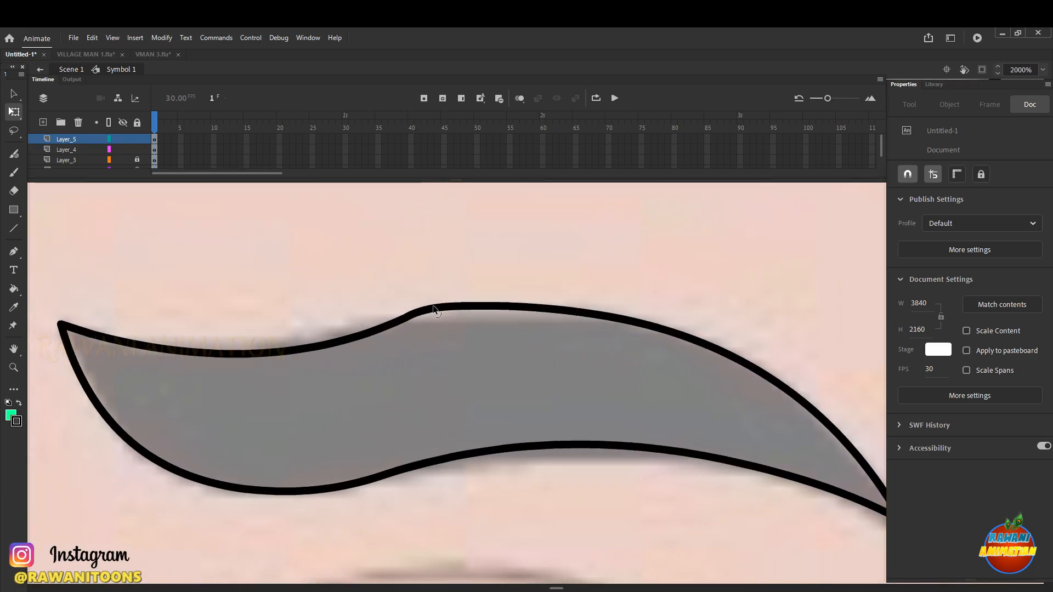
drag(436, 309, 433, 305)
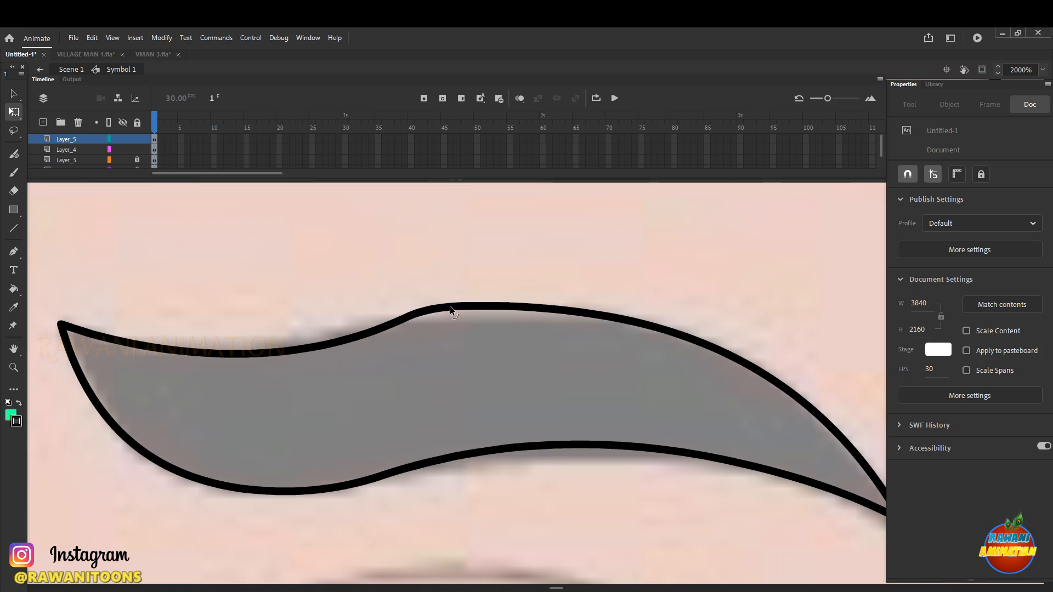
scroll(493, 336, down, 3)
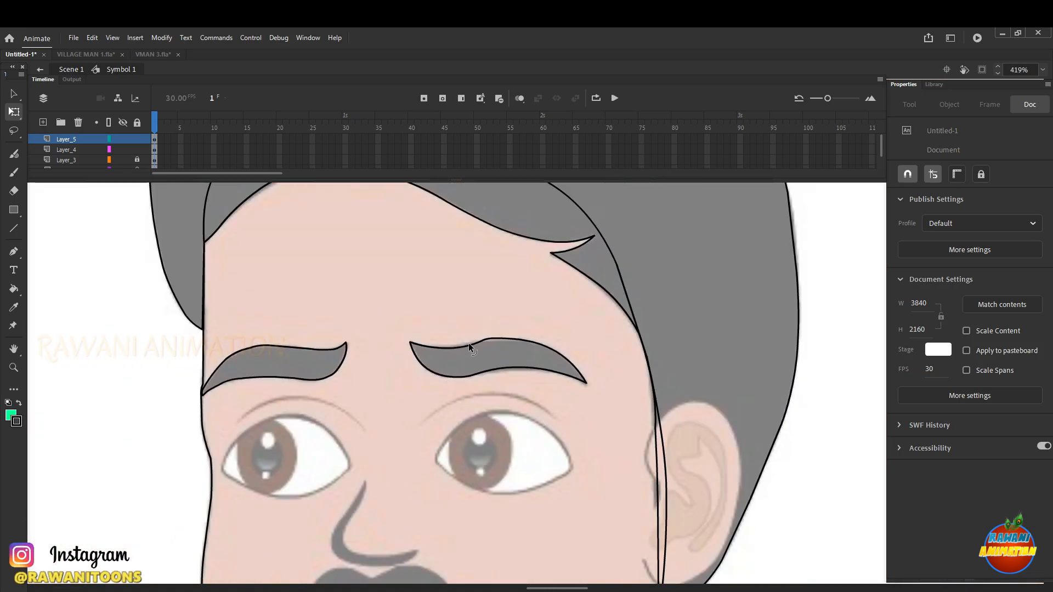
Add a new layer and trace the right eye's lower edge with the Pen tool from inner corner to outer corner
scroll(482, 340, up, 3)
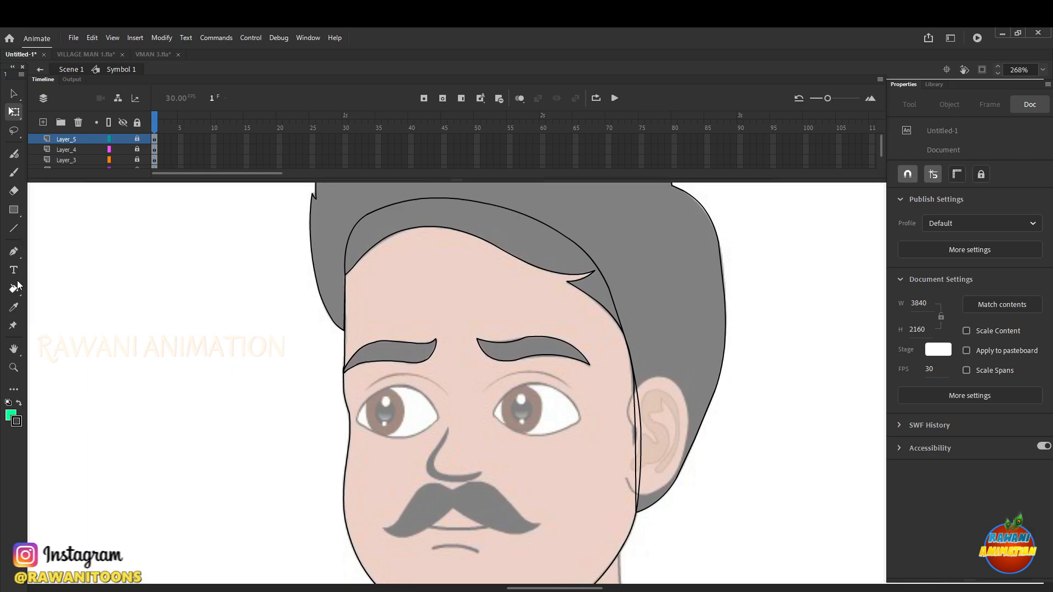
click(13, 253)
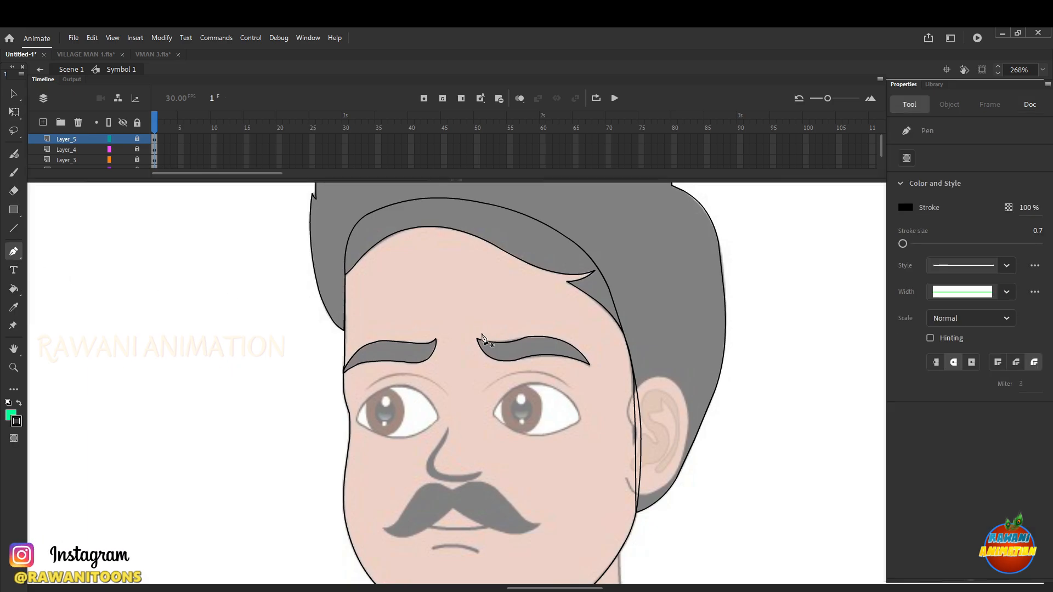
scroll(578, 400, up, 5)
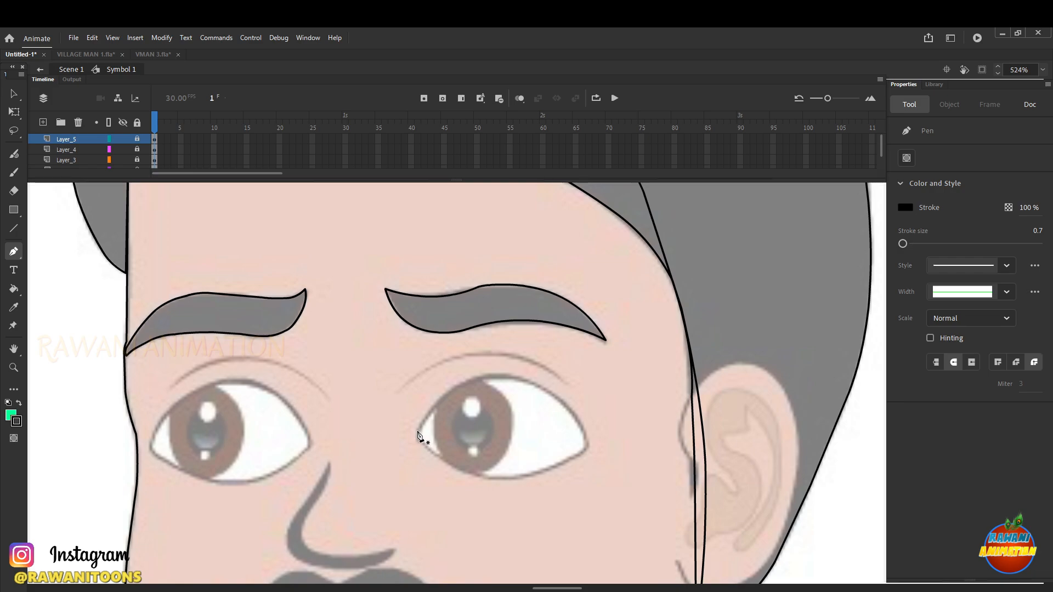
click(418, 436)
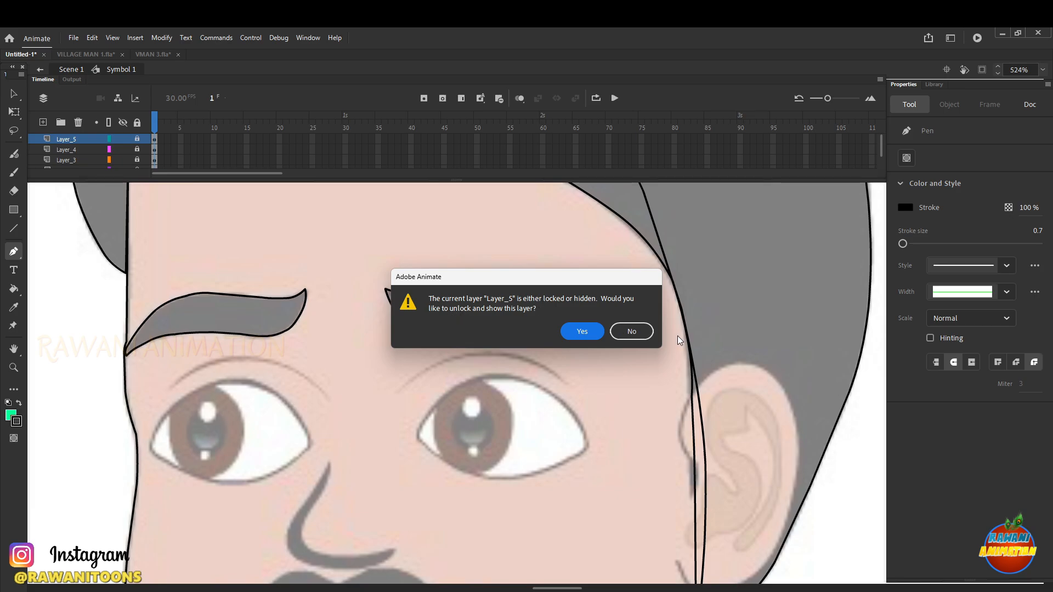
click(632, 330)
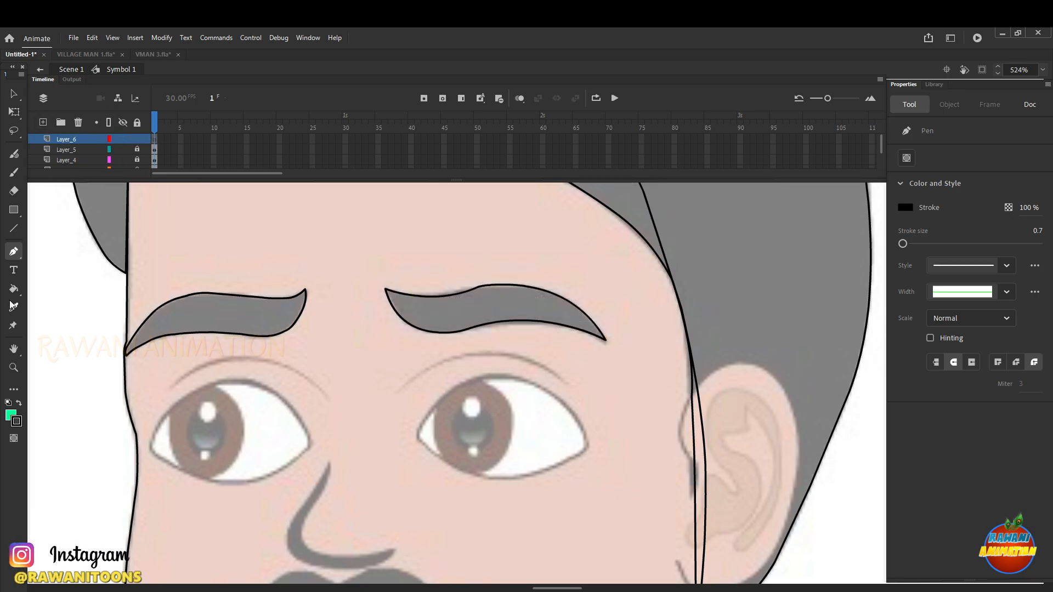
click(417, 433)
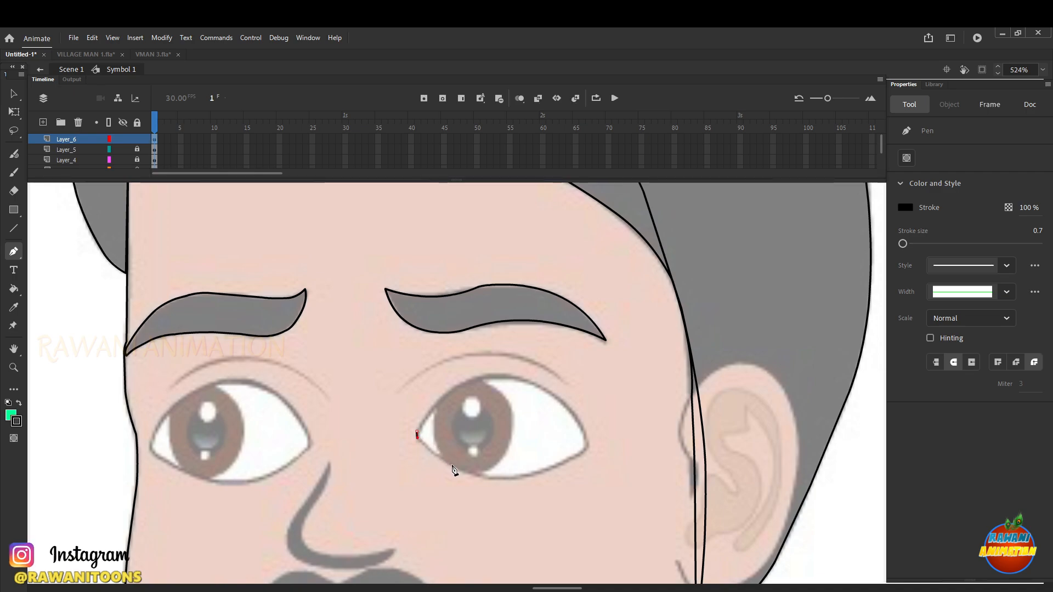
click(512, 476)
drag(588, 447, 614, 422)
click(587, 447)
Trace the right eye's upper lid back from the outer corner and close the outline at the inner corner
drag(469, 381, 362, 394)
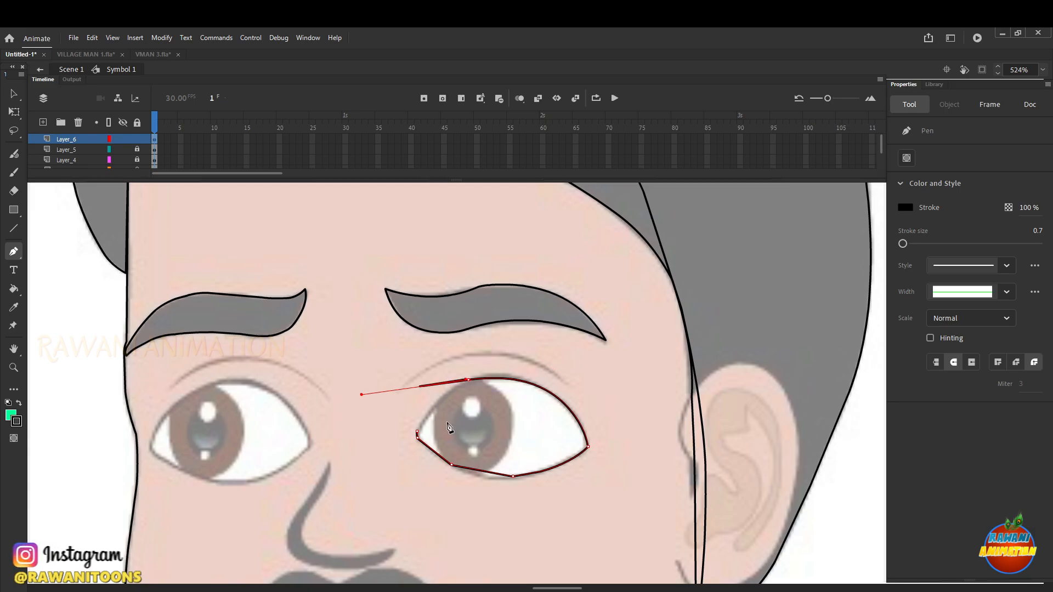
click(469, 380)
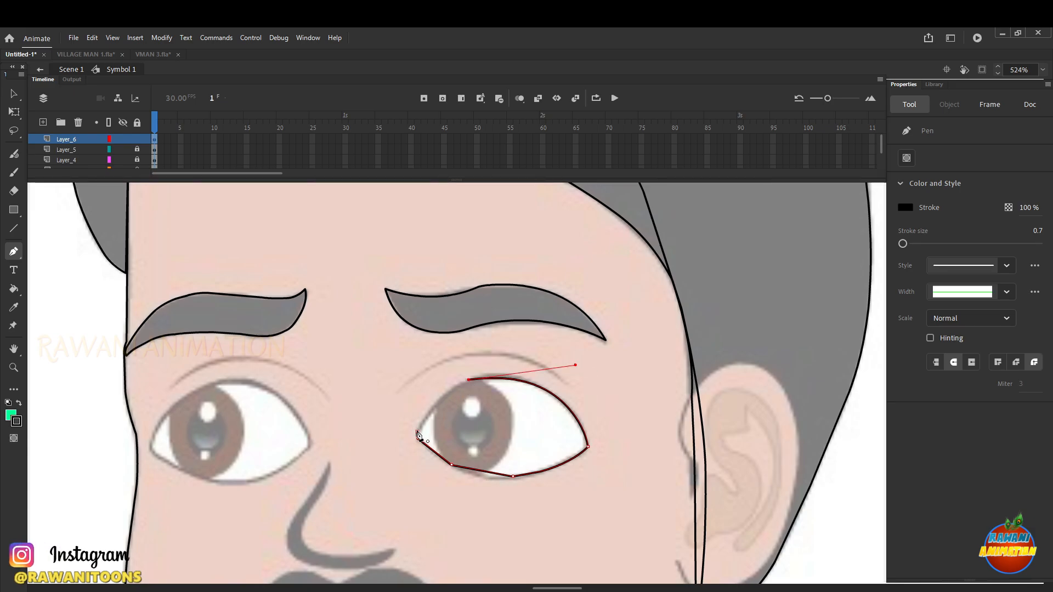
drag(416, 433, 390, 482)
Bend the straight segments of the right eye's lower edge and inner corner into smooth curves matching the reference
key(q)
scroll(491, 478, up, 3)
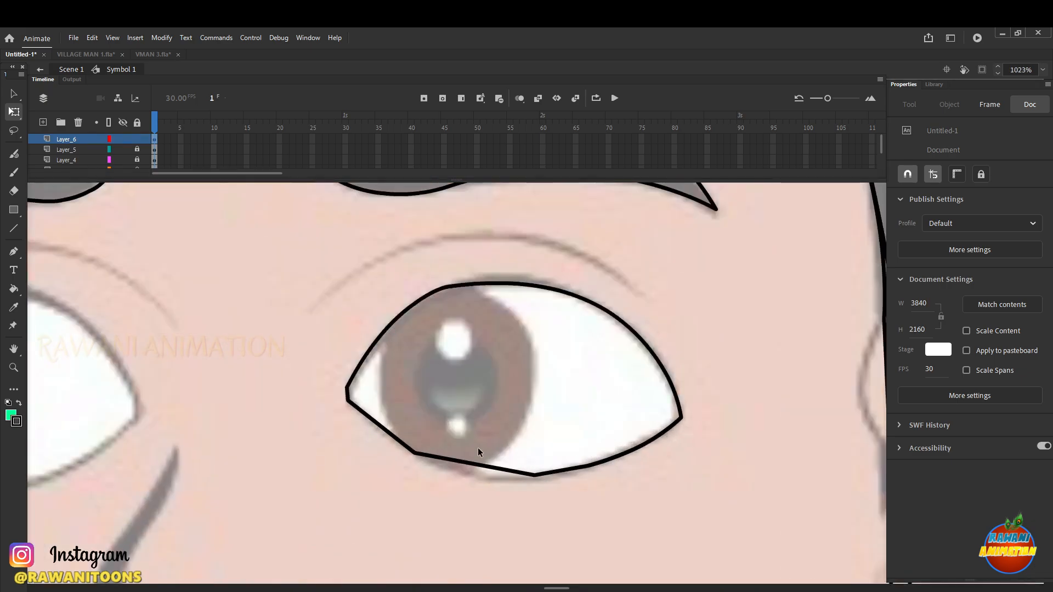
scroll(478, 447, up, 3)
drag(482, 432, 482, 454)
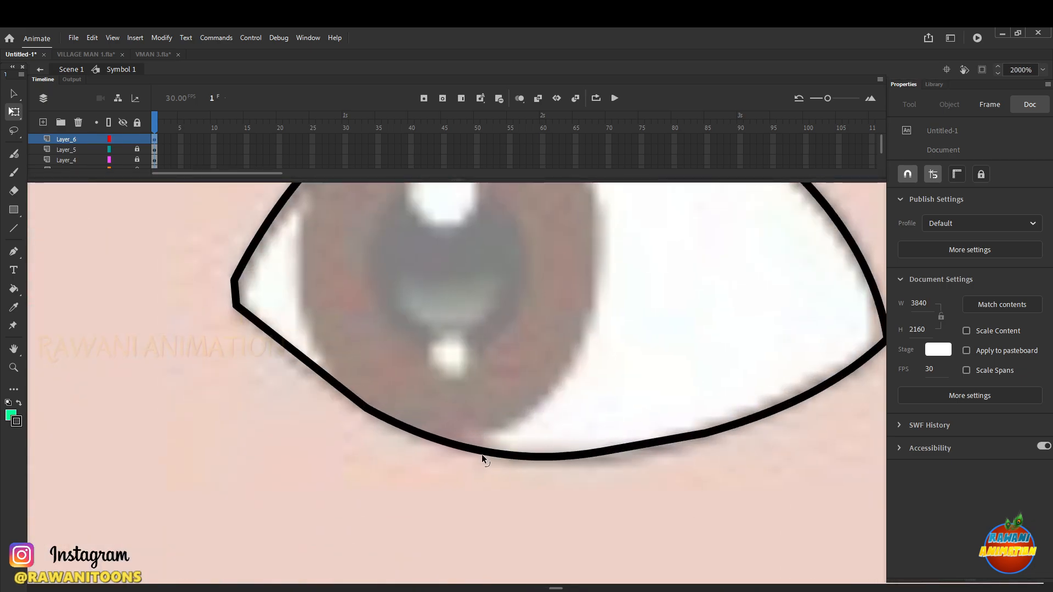
drag(321, 375, 326, 386)
drag(94, 243, 218, 270)
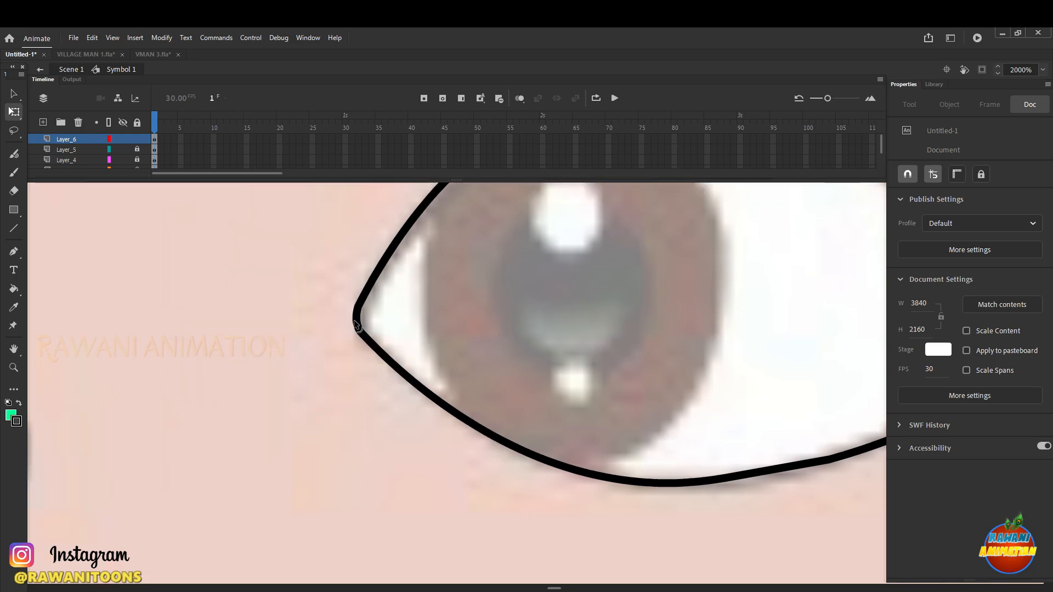
Smooth the corner on the right eye's upper edge above the iris
scroll(399, 344, up, 3)
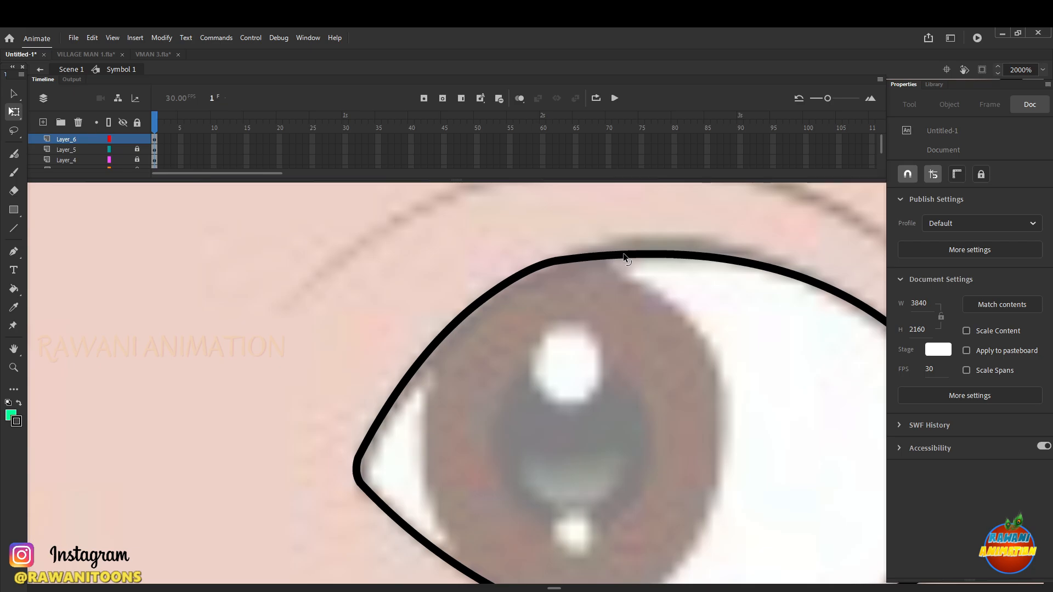
drag(623, 253, 609, 255)
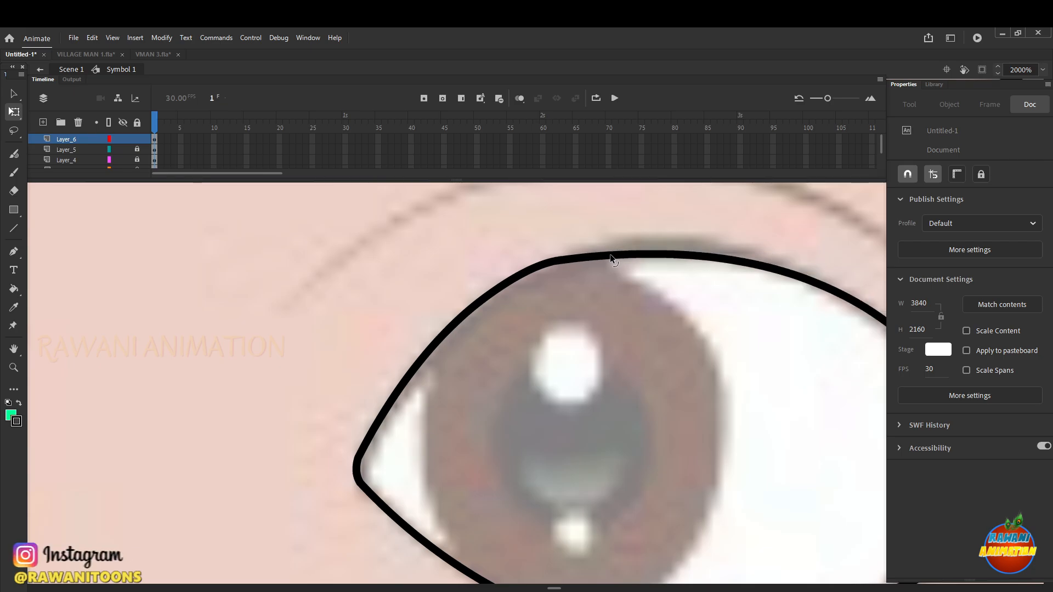
scroll(577, 364, down, 5)
scroll(621, 361, up, 3)
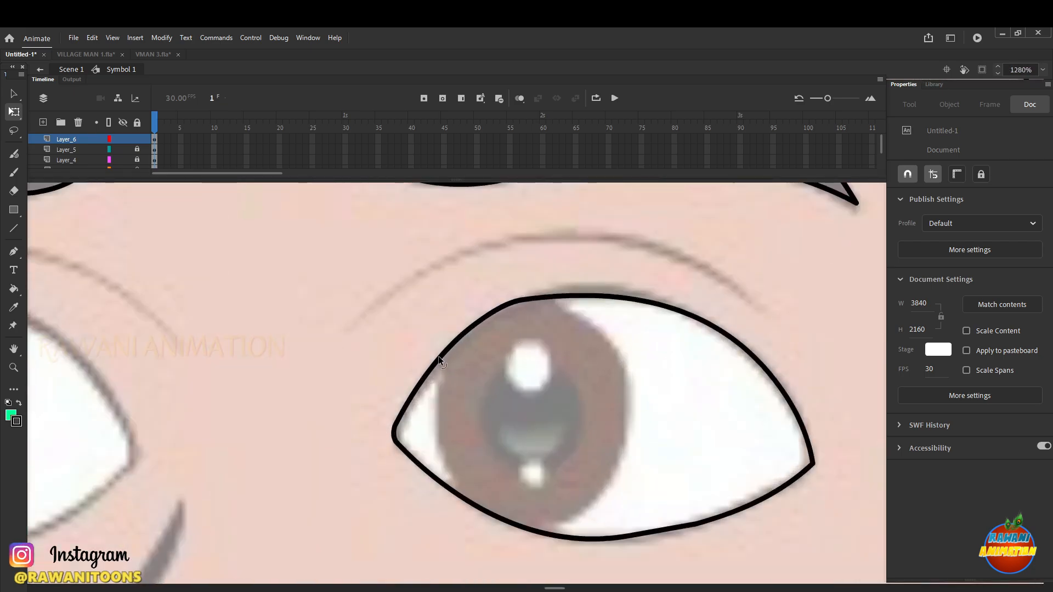
scroll(543, 346, down, 4)
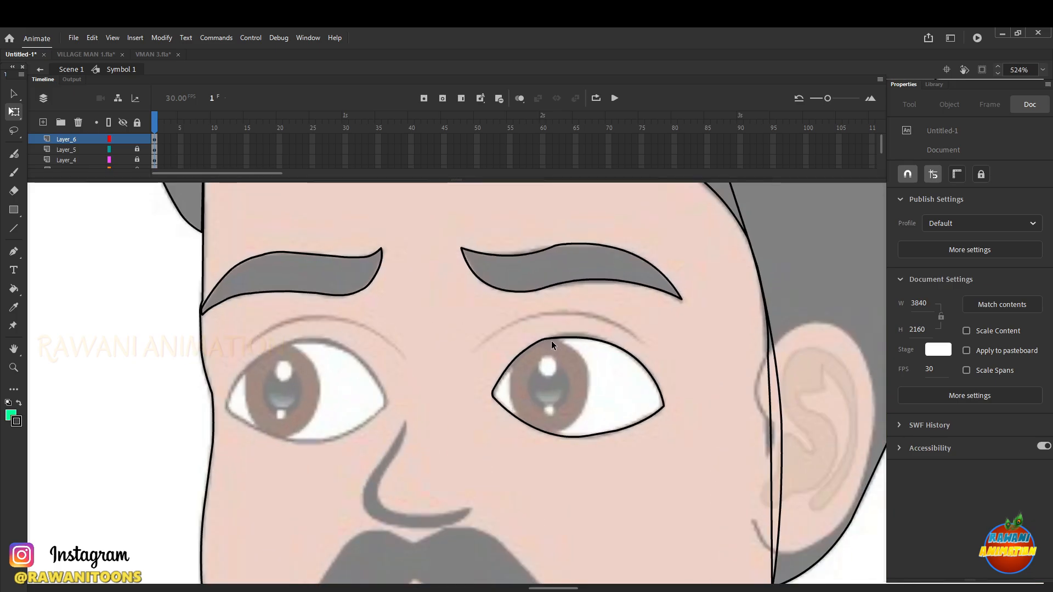
scroll(551, 337, up, 5)
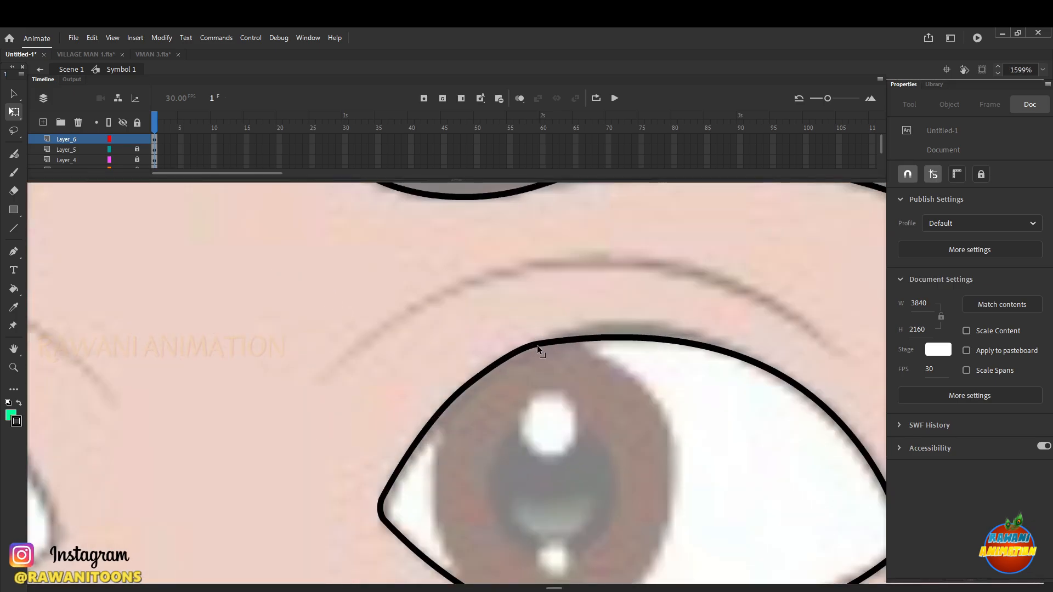
drag(538, 346, 548, 338)
scroll(557, 353, down, 4)
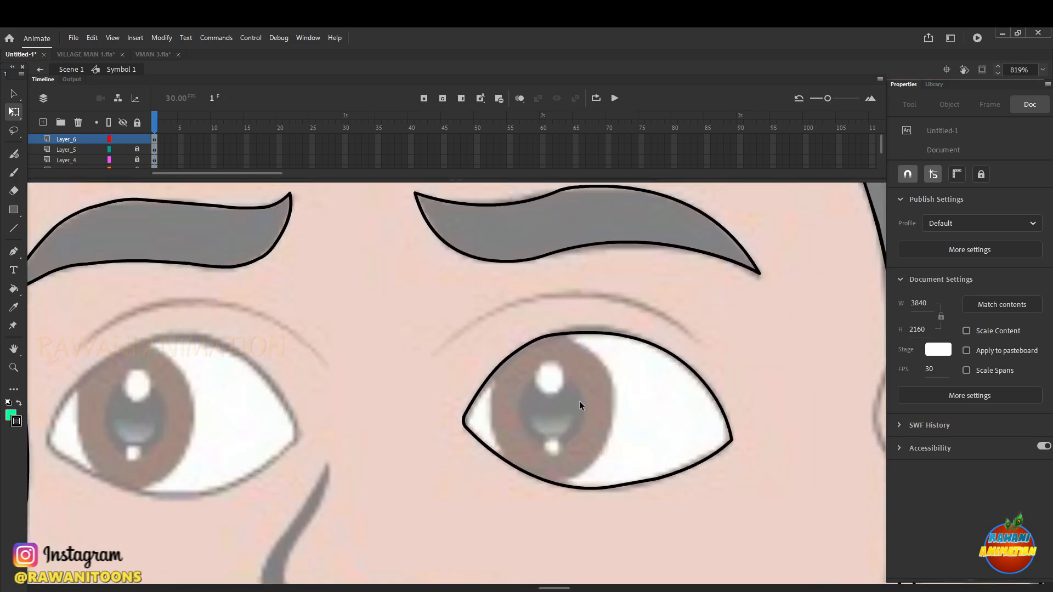
Copy the right eye's outline onto a new layer and place it over the left eye
scroll(485, 411, up, 3)
scroll(485, 410, down, 5)
click(493, 386)
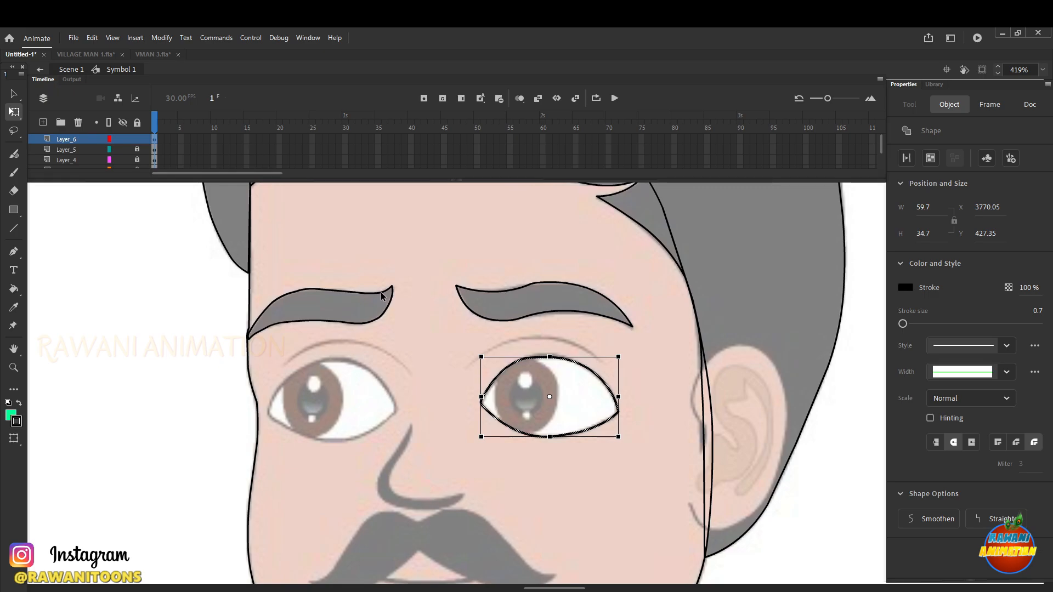
click(44, 123)
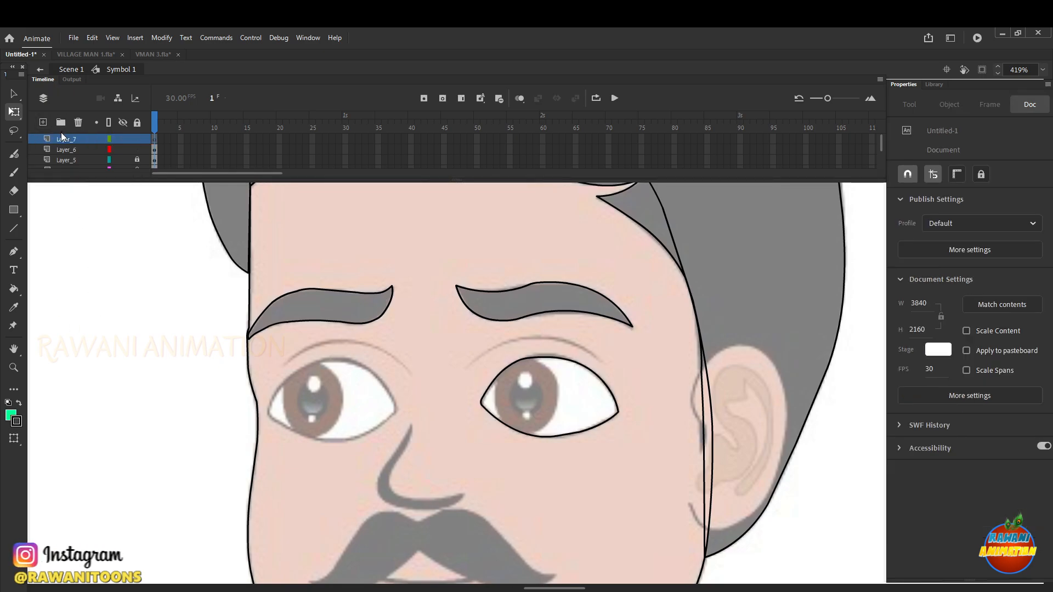
key(ctrl+shift+v)
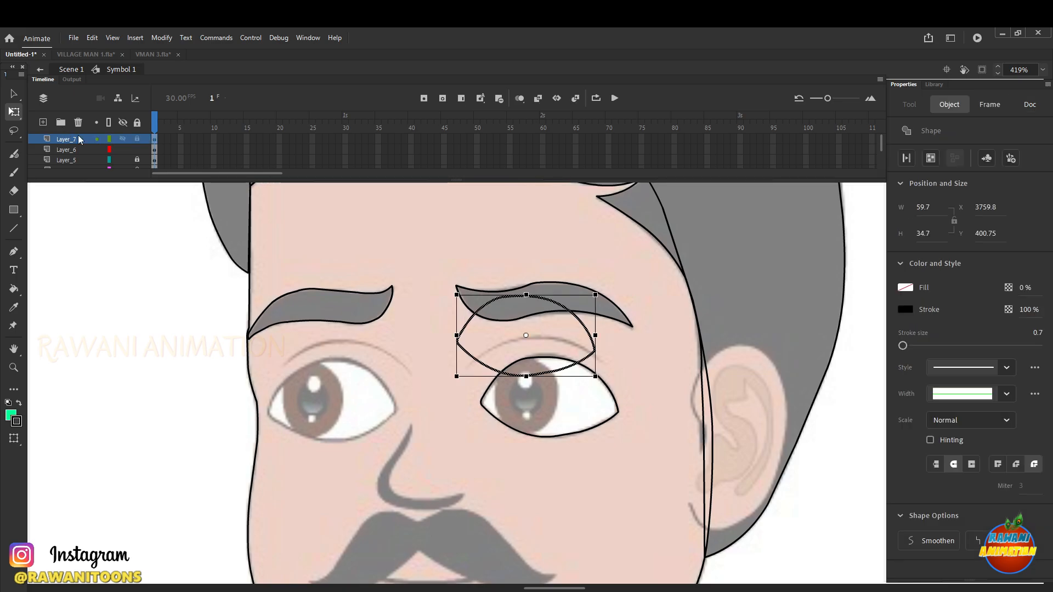
drag(581, 326, 383, 388)
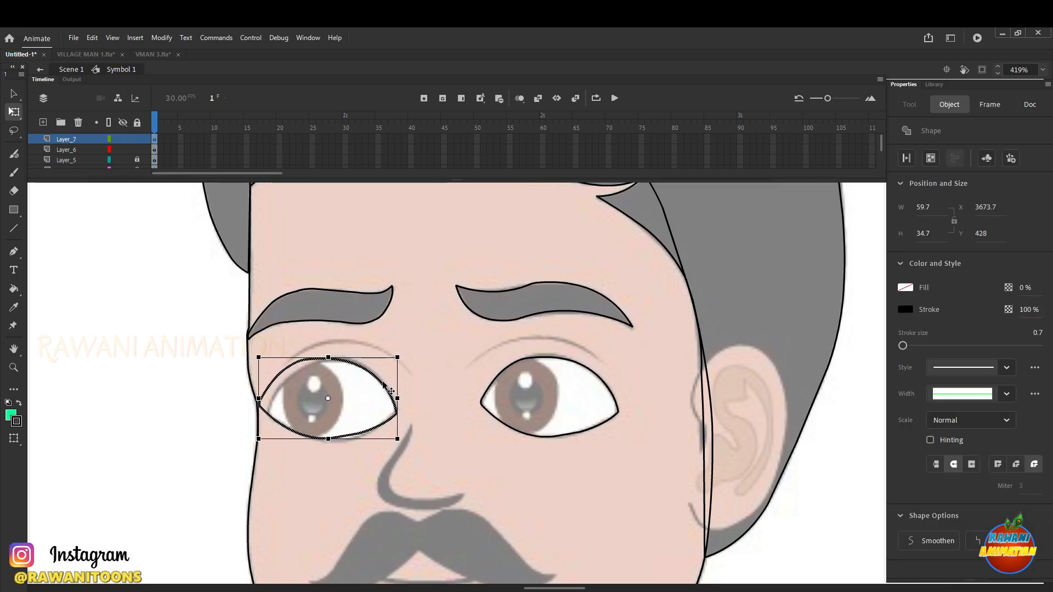
Flip the copied eye outline horizontally
right_click(384, 384)
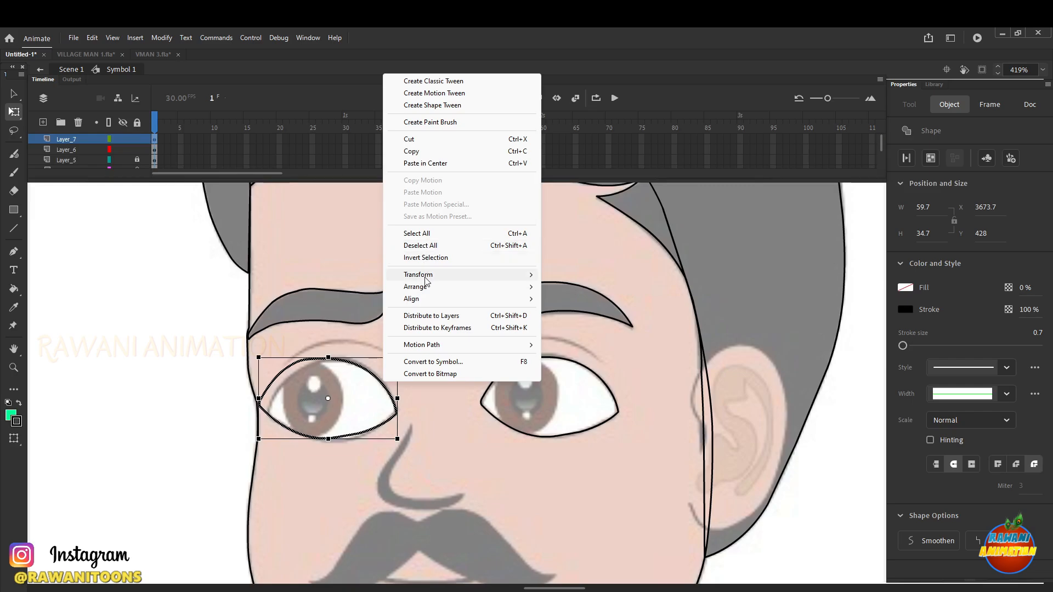
mouse_move(430, 275)
click(609, 393)
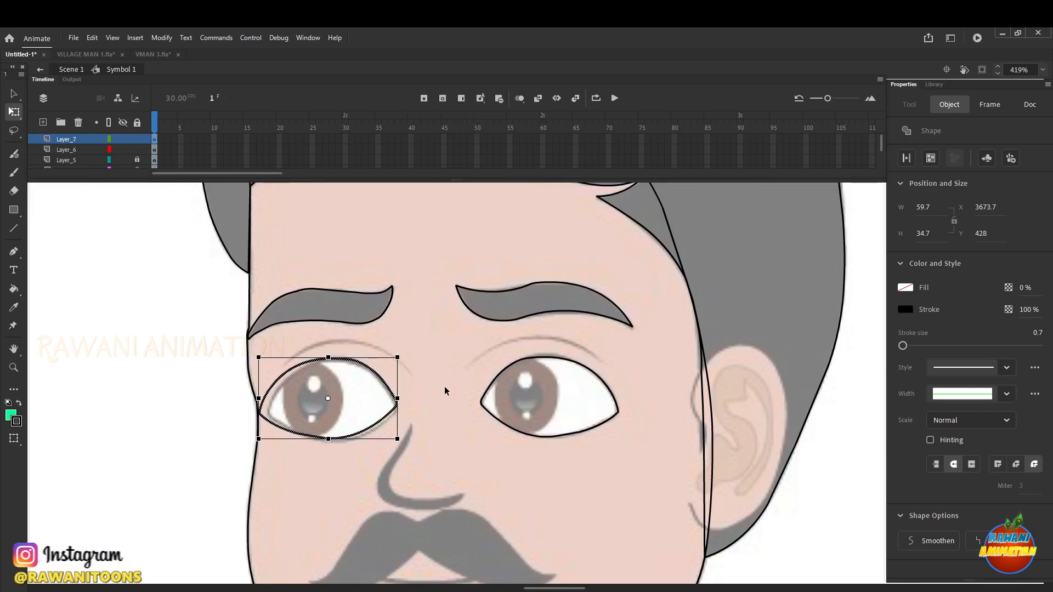
Scale the flipped outline down to about 56 by 33 and align it with the left eye of the reference
scroll(386, 402, up, 3)
scroll(391, 385, down, 3)
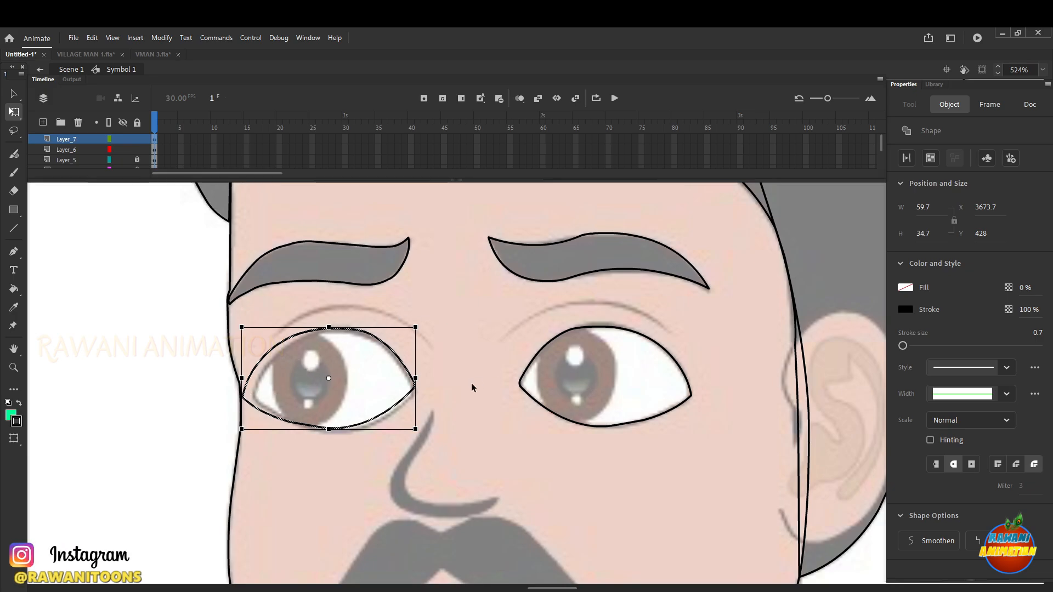
scroll(416, 378, up, 2)
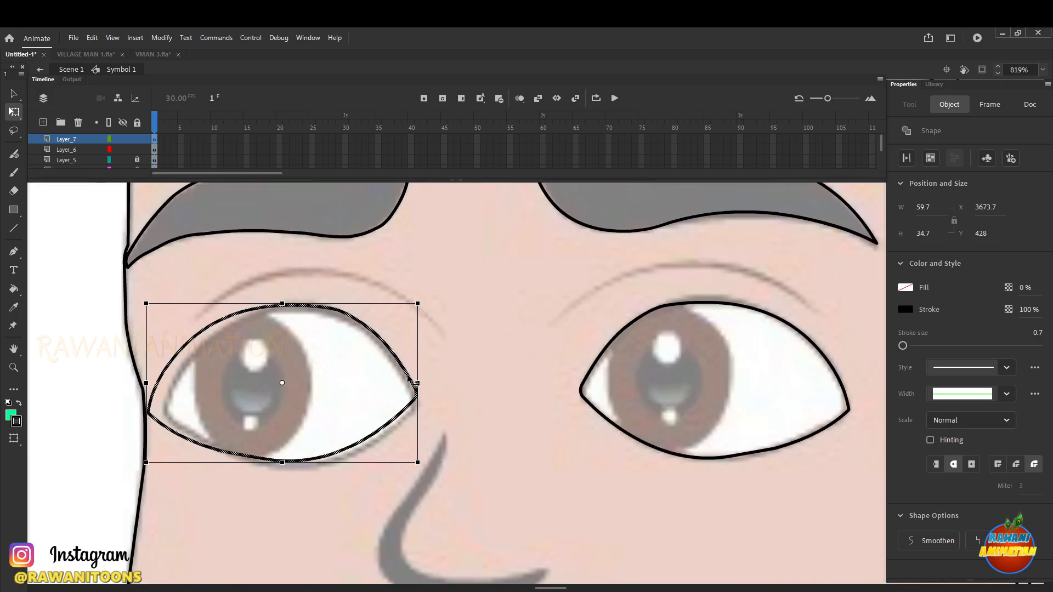
drag(408, 377, 408, 381)
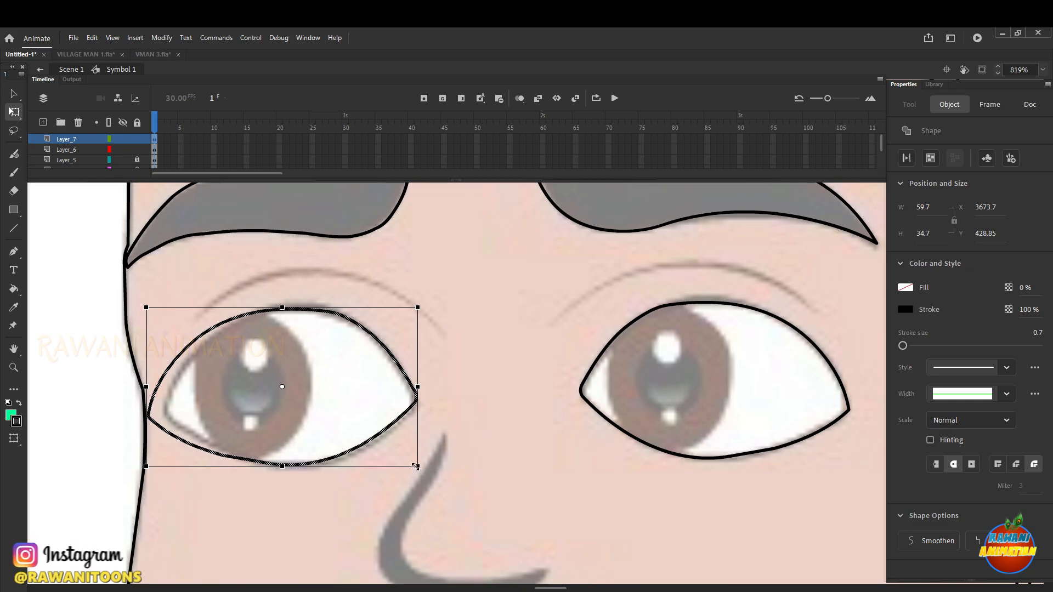
drag(415, 467, 411, 462)
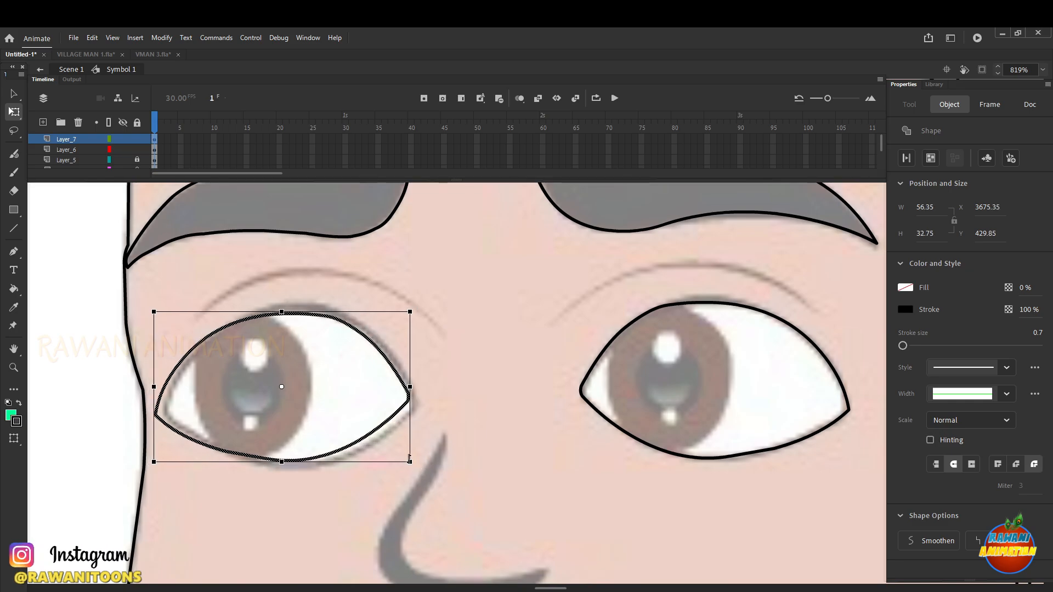
scroll(398, 420, up, 2)
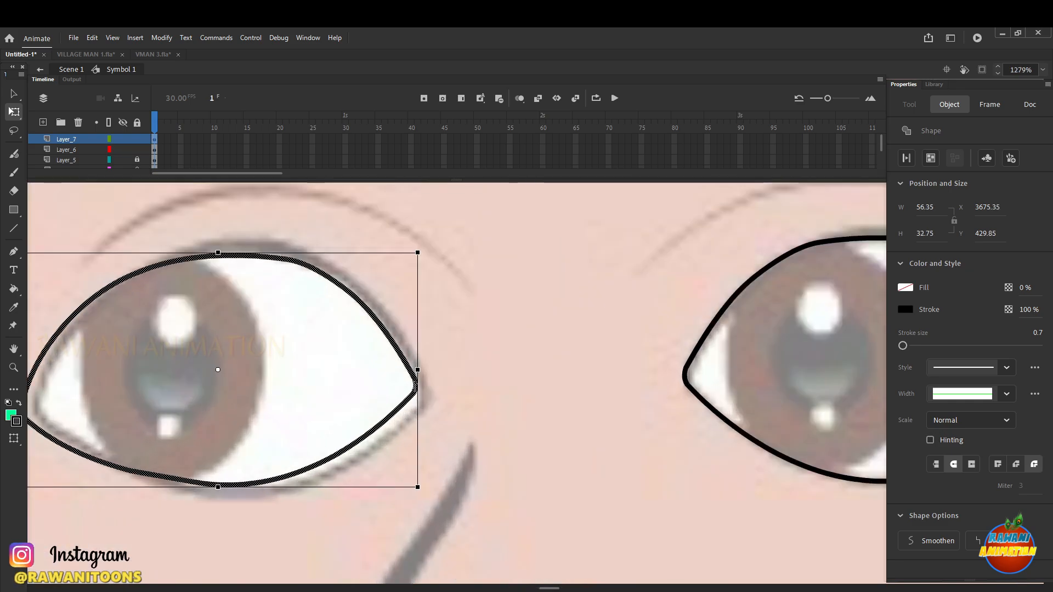
scroll(426, 393, down, 3)
click(182, 371)
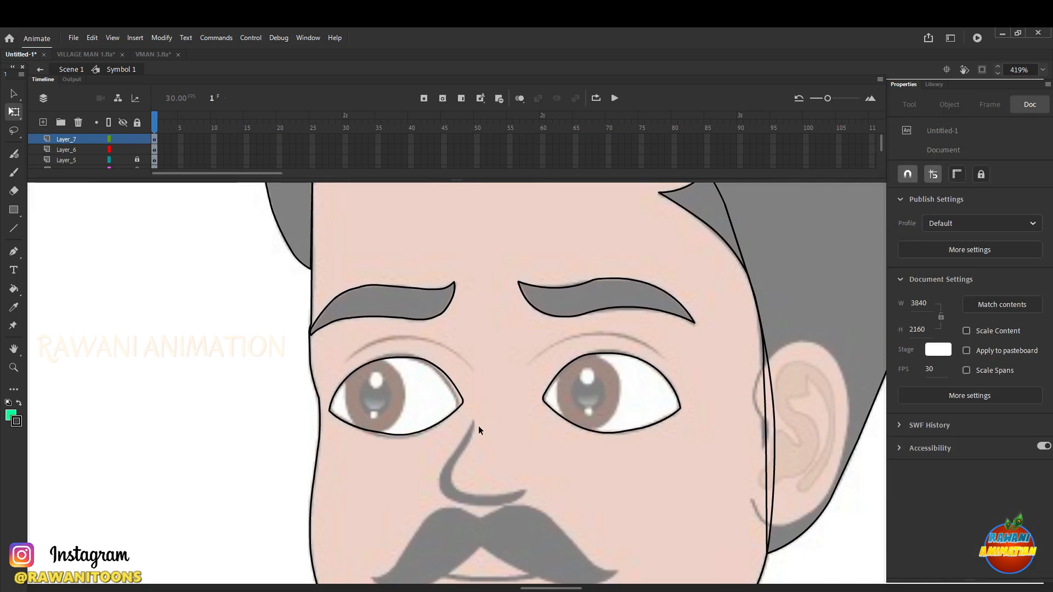
Shrink the left eye's outline slightly to bring both corners closer to the reference eye and check the fit
scroll(432, 409, down, 1)
scroll(464, 396, up, 2)
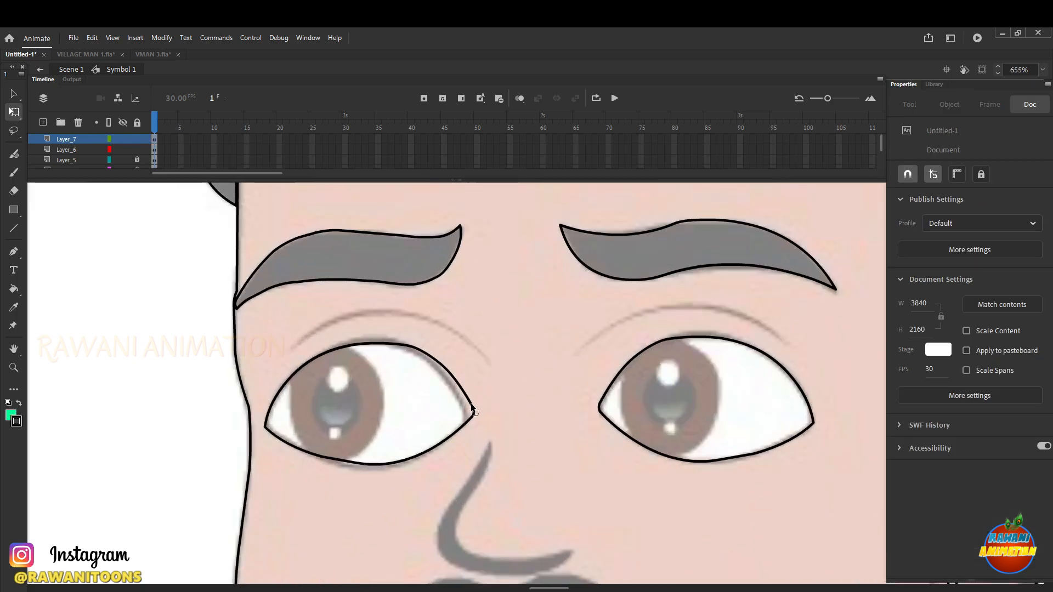
click(473, 409)
click(529, 427)
scroll(447, 436, down, 3)
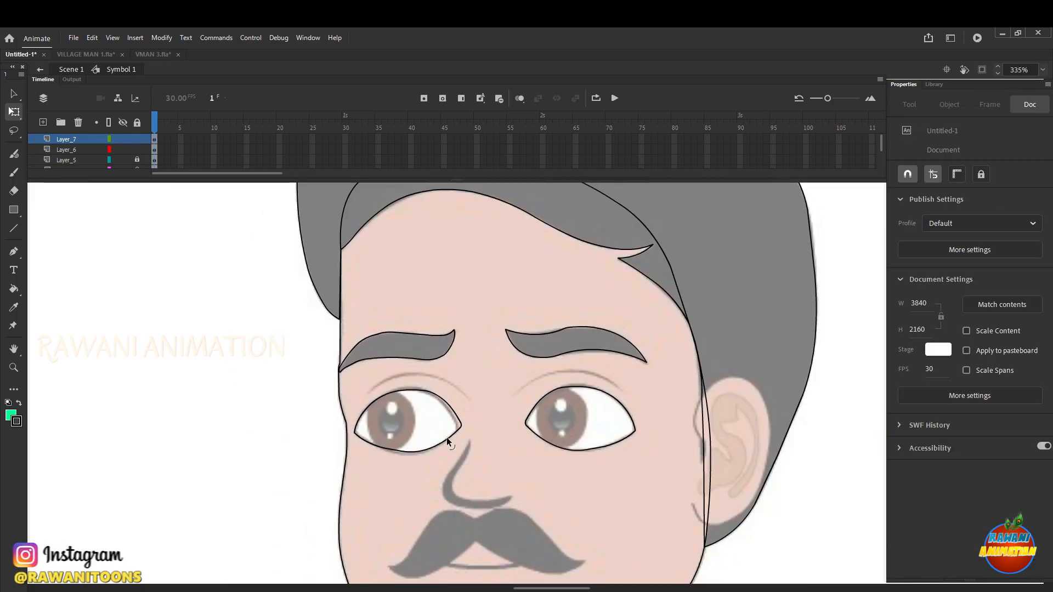
scroll(529, 438, up, 3)
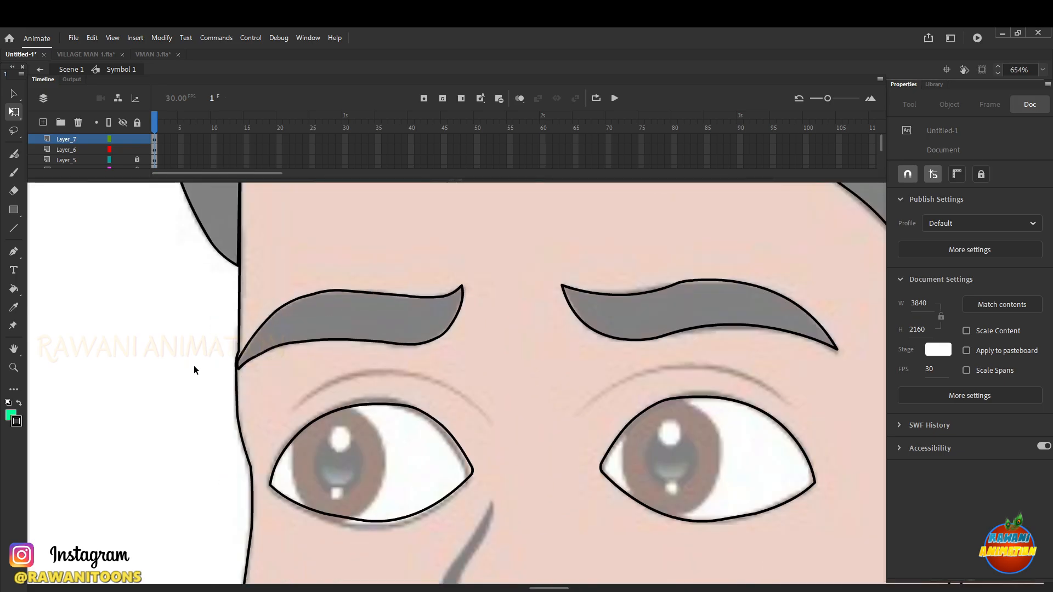
scroll(442, 443, down, 2)
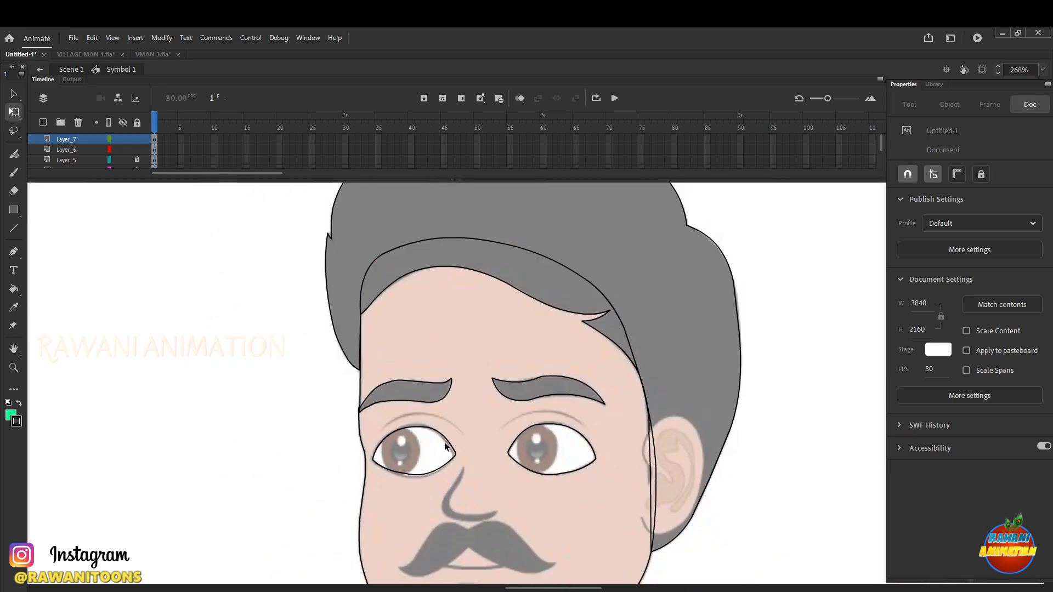
scroll(408, 452, up, 4)
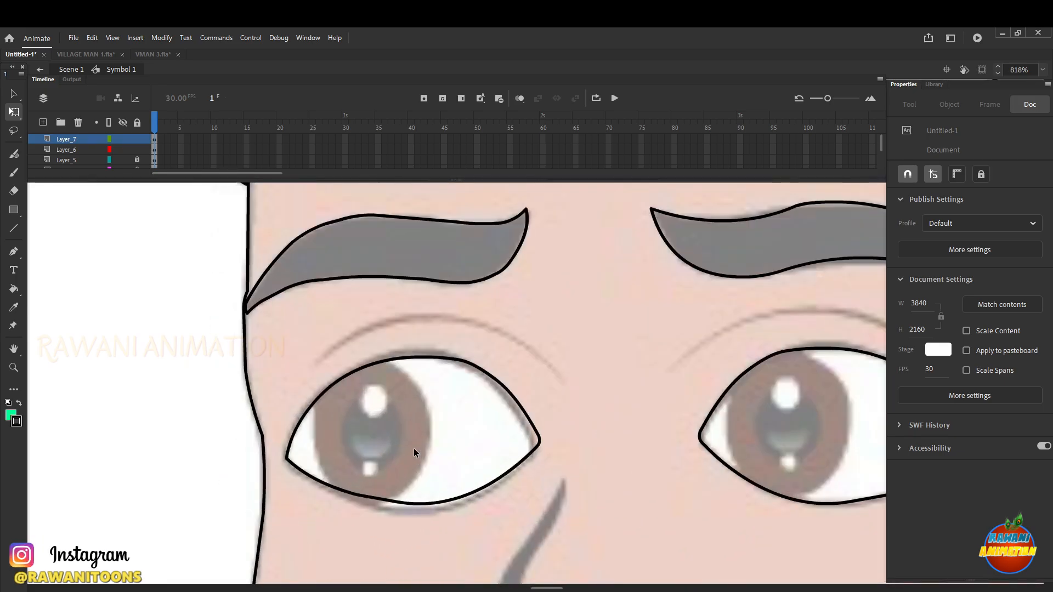
scroll(414, 452, up, 1)
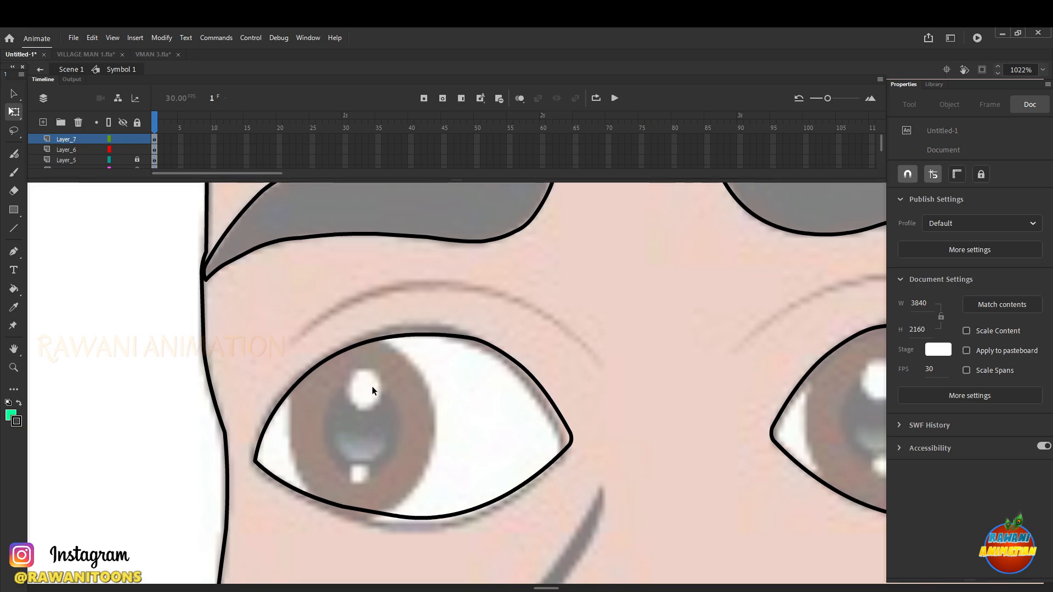
Check both eye outlines against the reference and lock the two eye outline layers
scroll(357, 445, down, 2)
scroll(776, 445, down, 2)
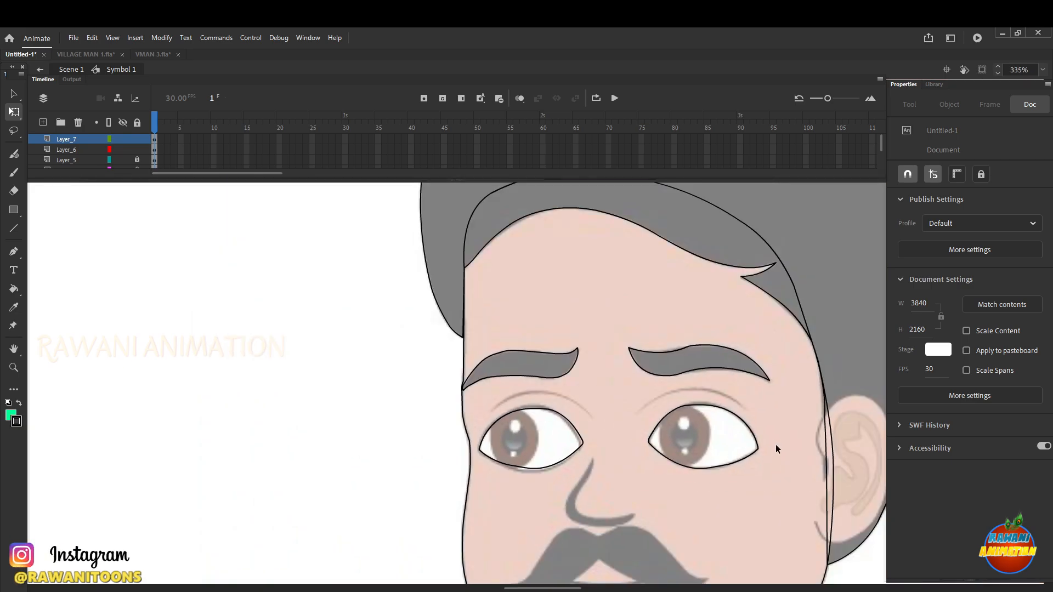
scroll(773, 440, up, 4)
drag(136, 159, 136, 140)
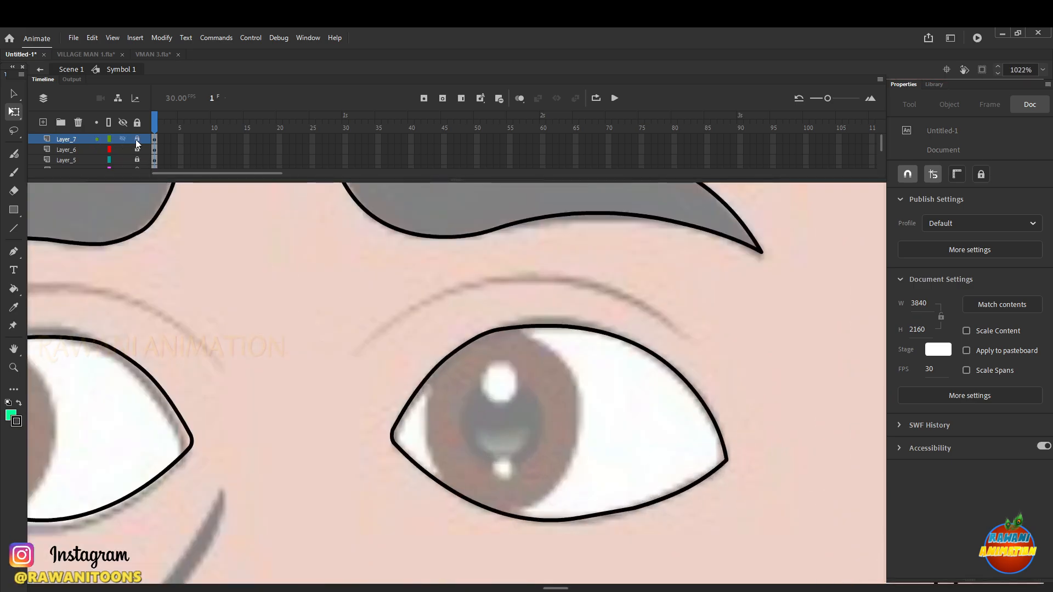
Add a new layer and draw a filled circle about 22 in diameter over the right eye with the Oval tool
click(43, 122)
click(14, 213)
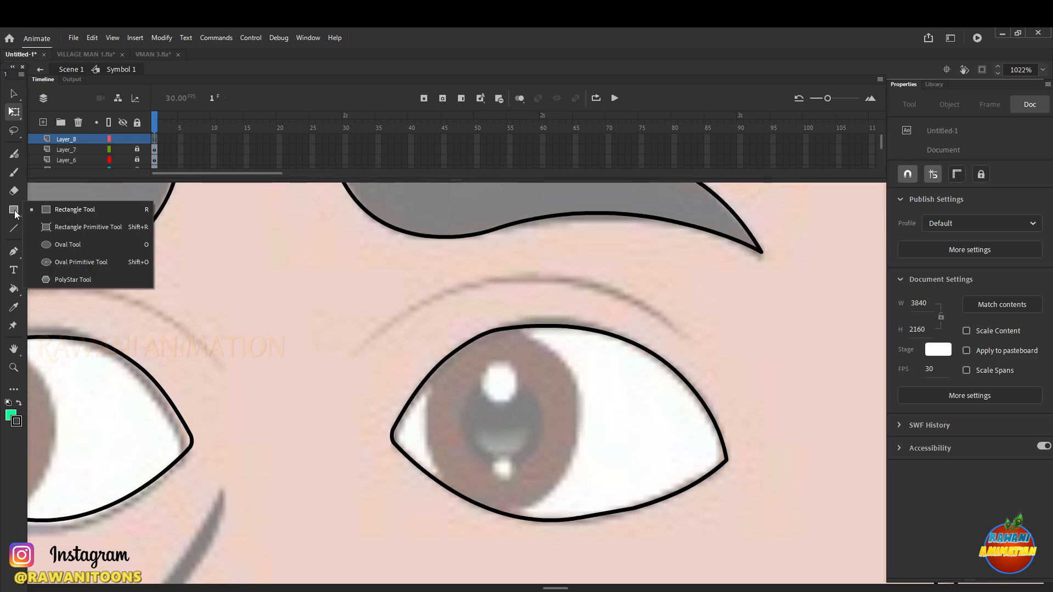
click(50, 245)
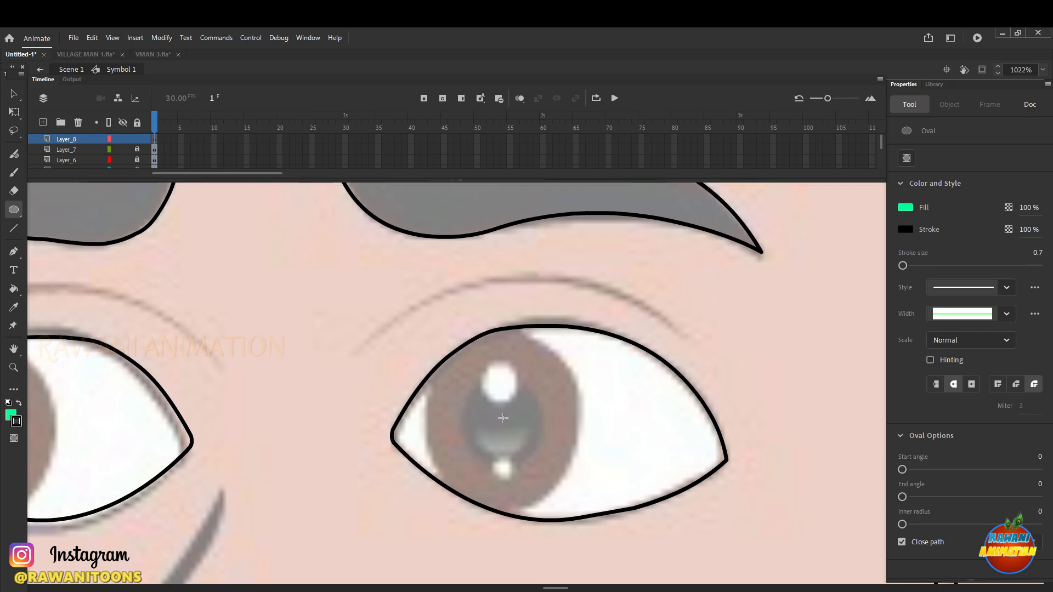
mouse_move(502, 416)
mouse_down()
mouse_move(640, 549)
mouse_move(625, 539)
mouse_up()
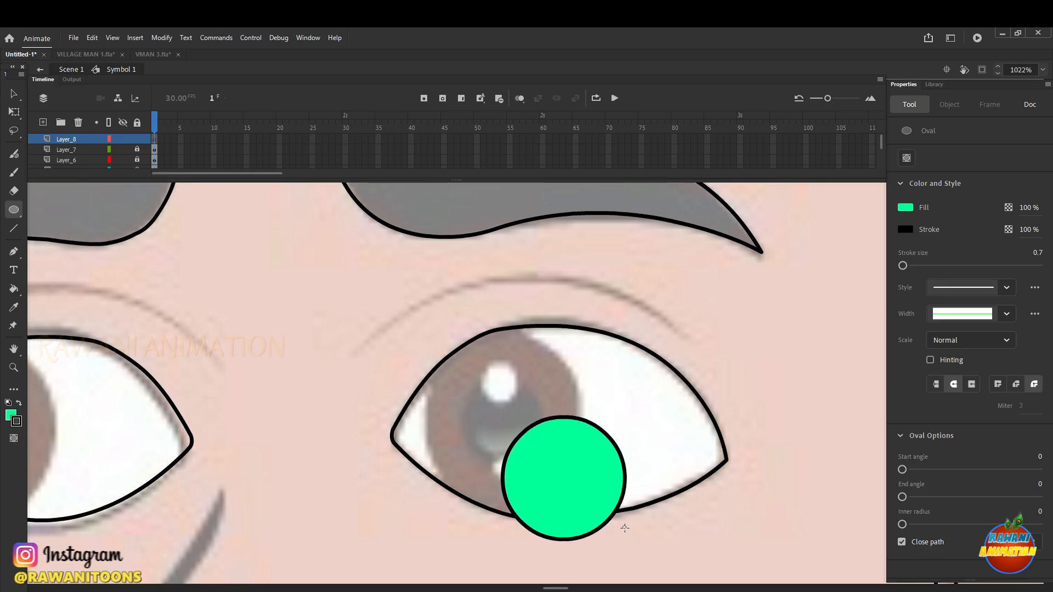
Scale the circle up to about 28.65 in diameter and position it over the reference iris of the right eye
click(14, 112)
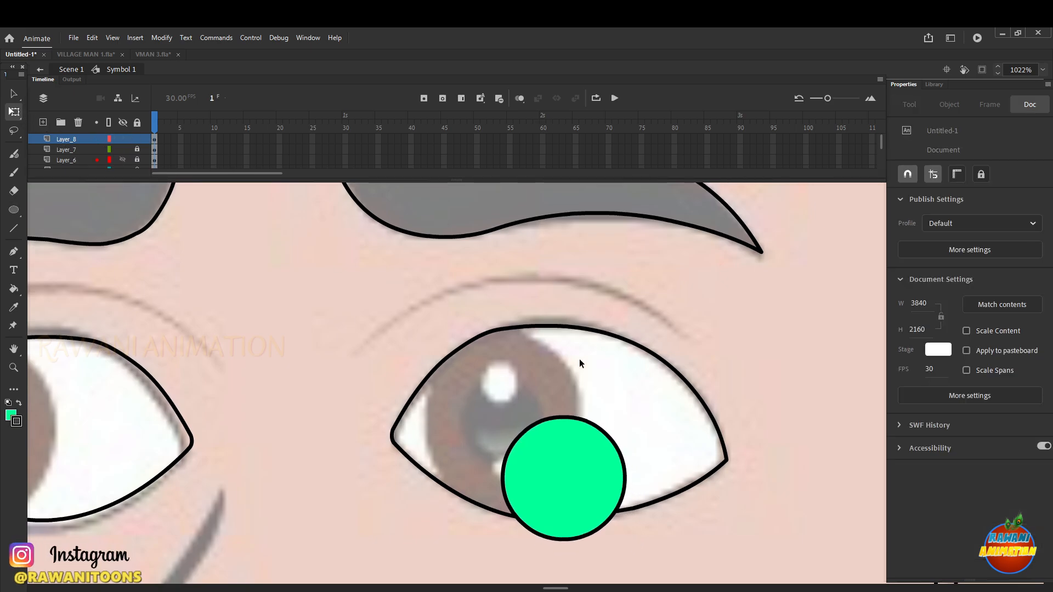
click(580, 419)
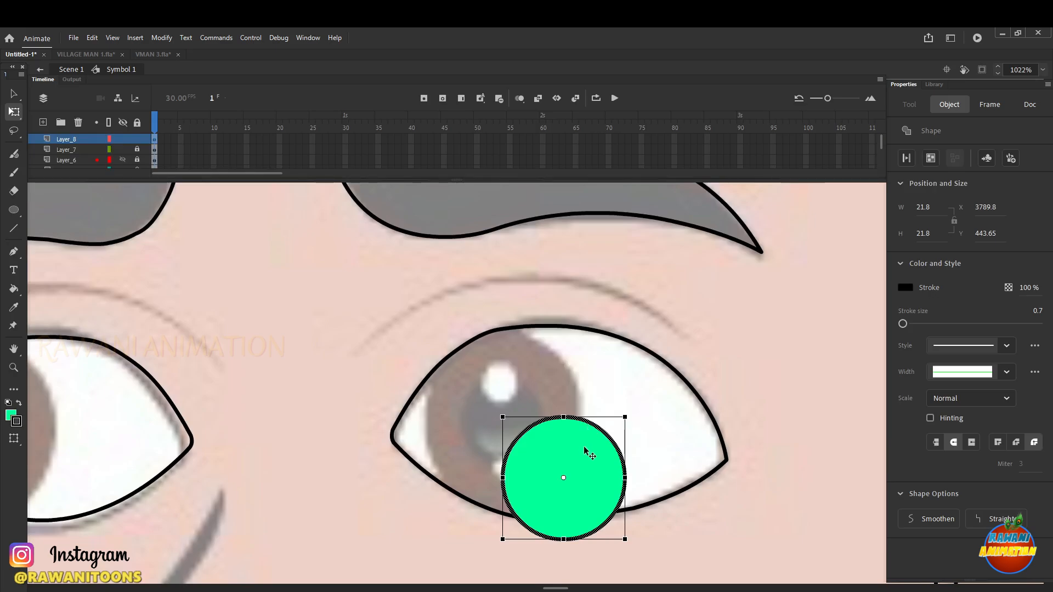
drag(584, 451, 524, 381)
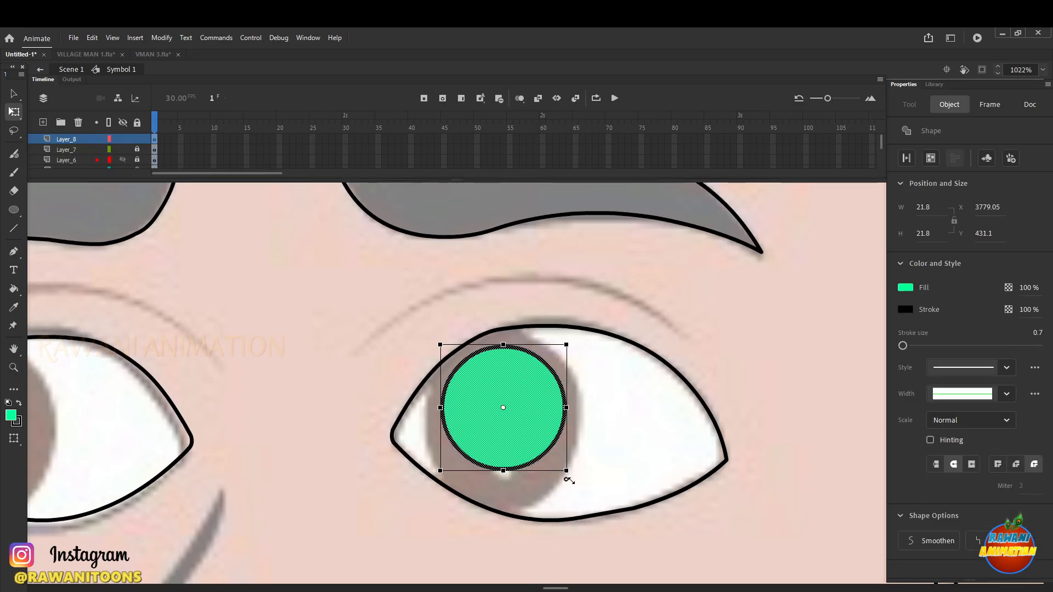
drag(569, 479, 586, 505)
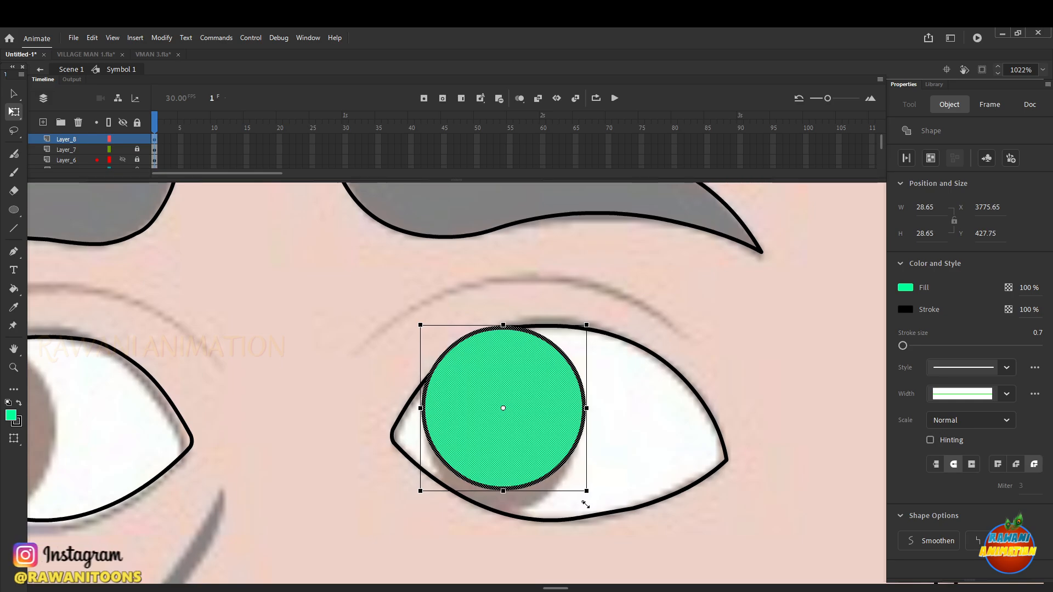
drag(543, 427, 546, 436)
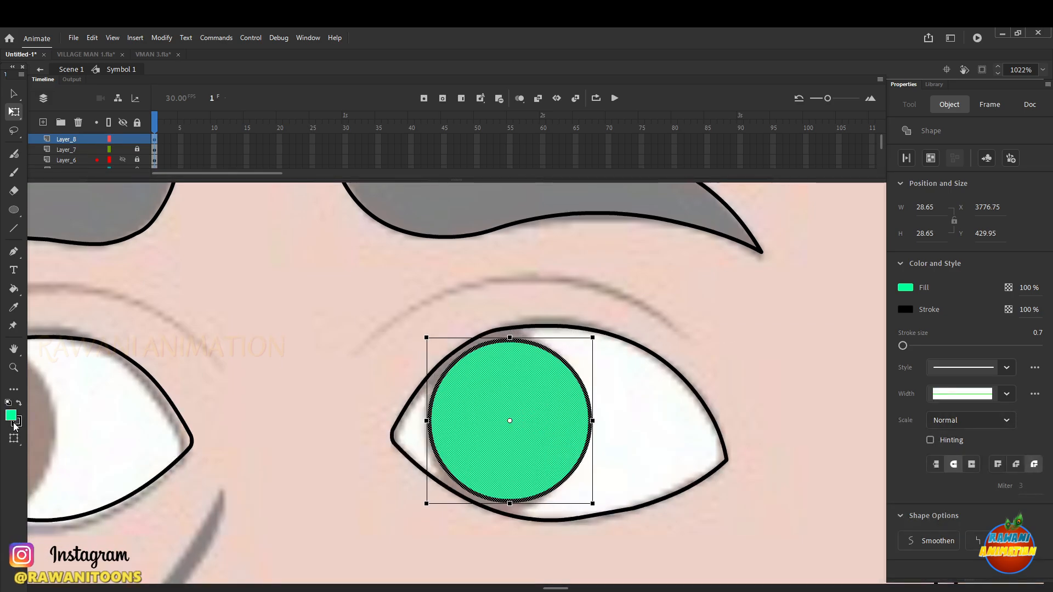
Delete the green fill of the iris circle, keeping only its outline
click(290, 417)
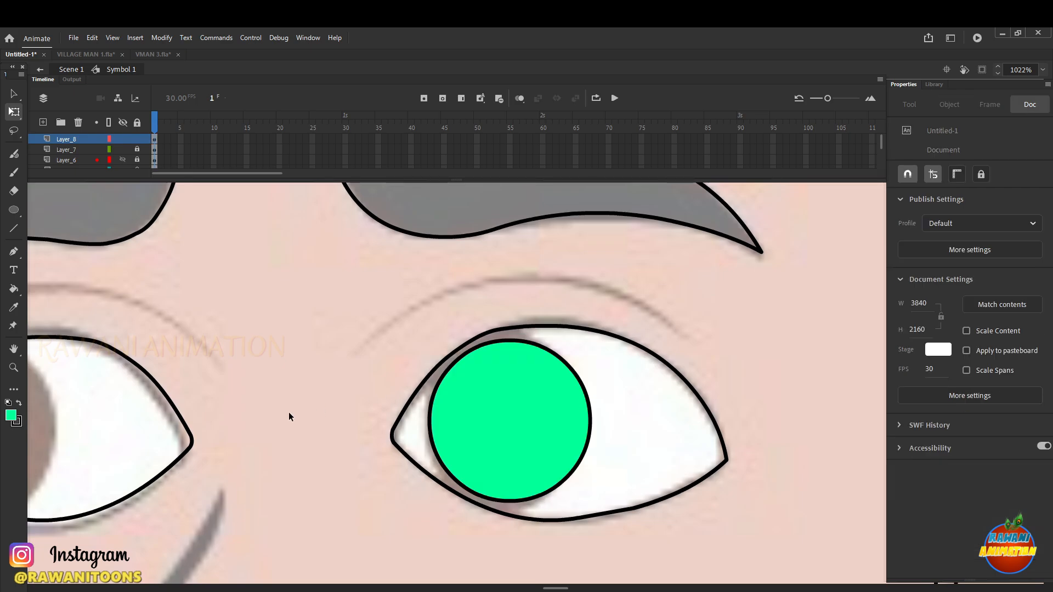
click(527, 417)
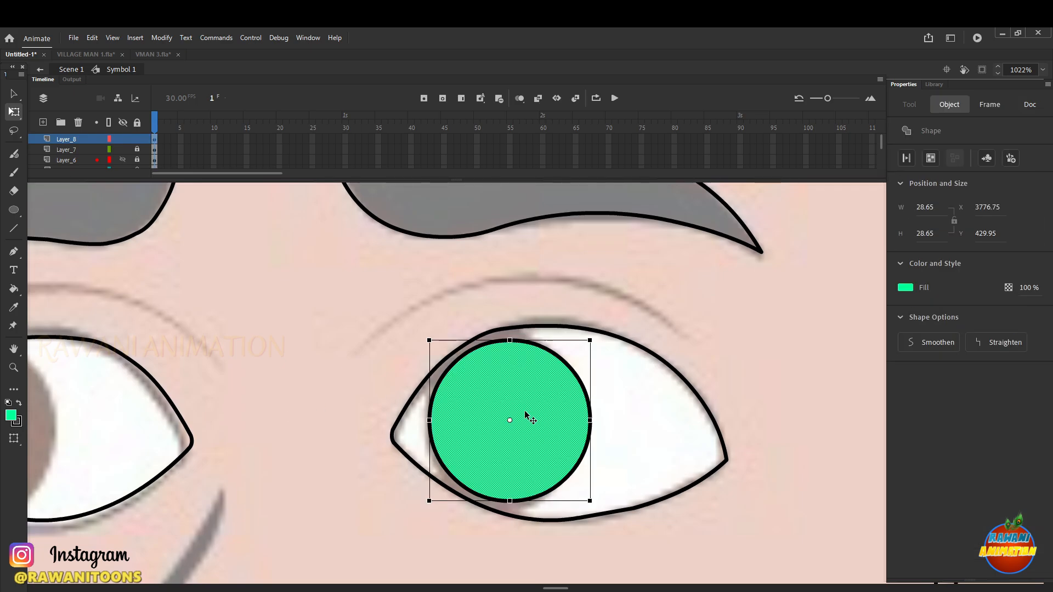
key(Delete)
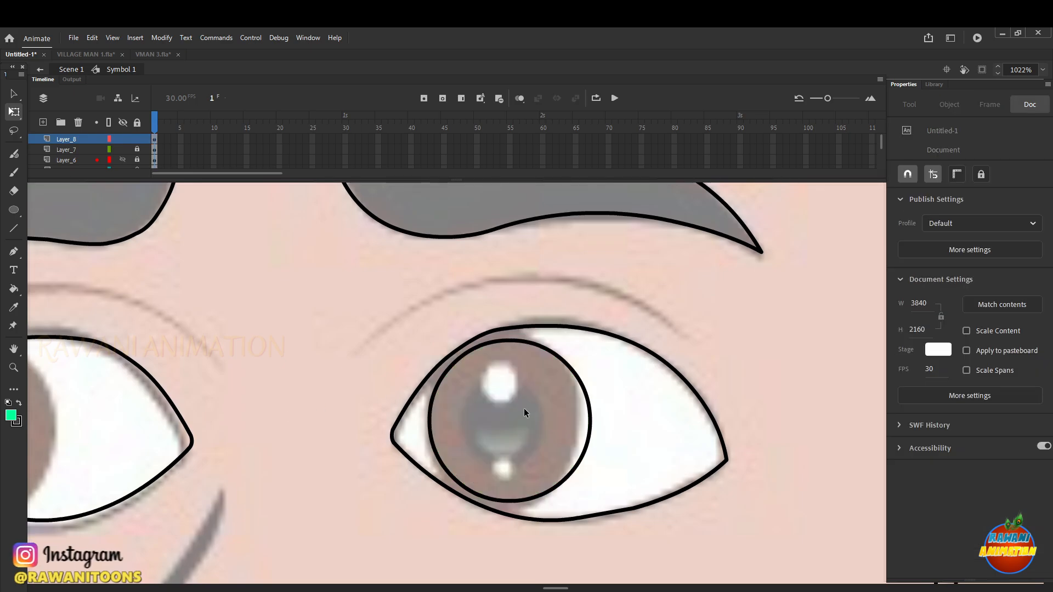
Set the stroke size of the iris circle's outline to 0.4
scroll(546, 378, up, 1)
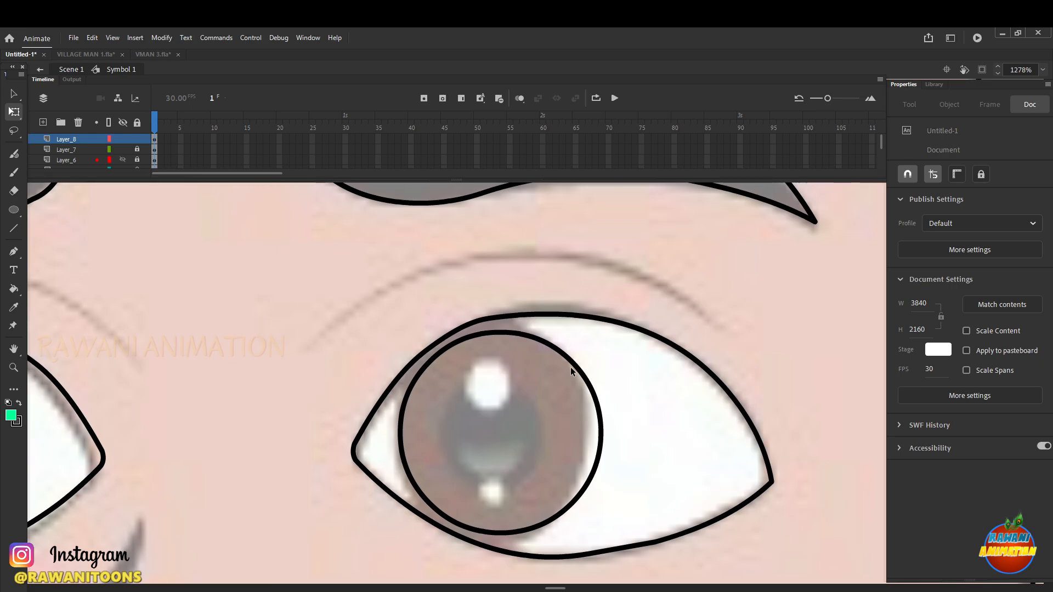
click(572, 363)
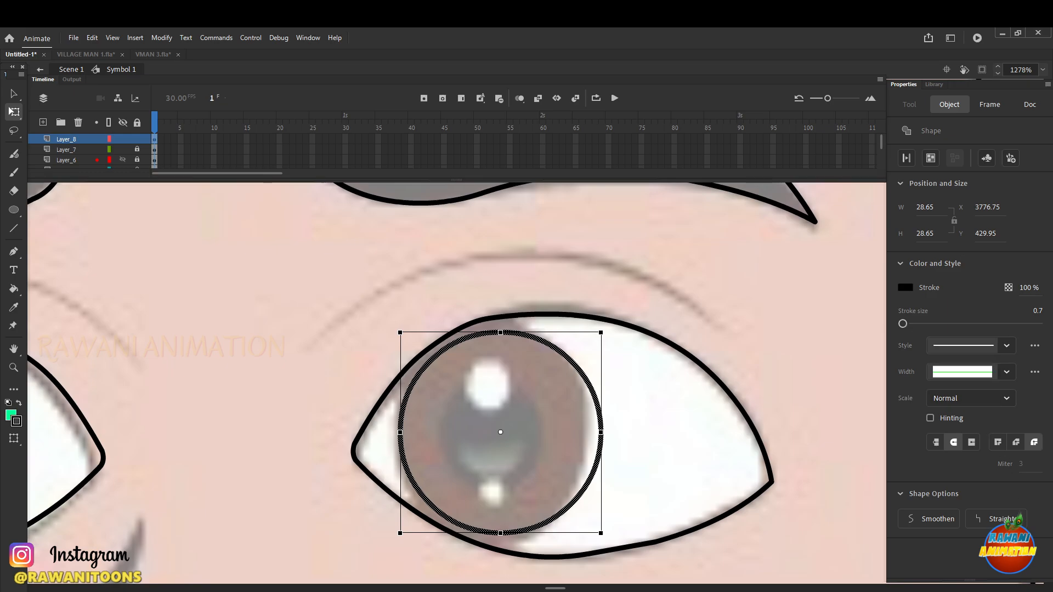
click(1037, 311)
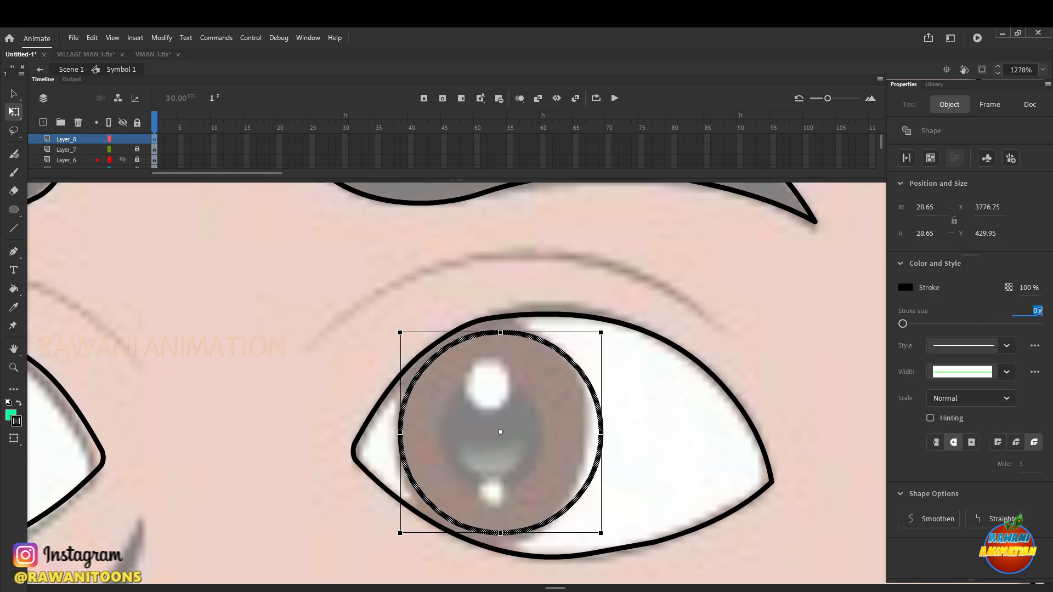
text(.4)
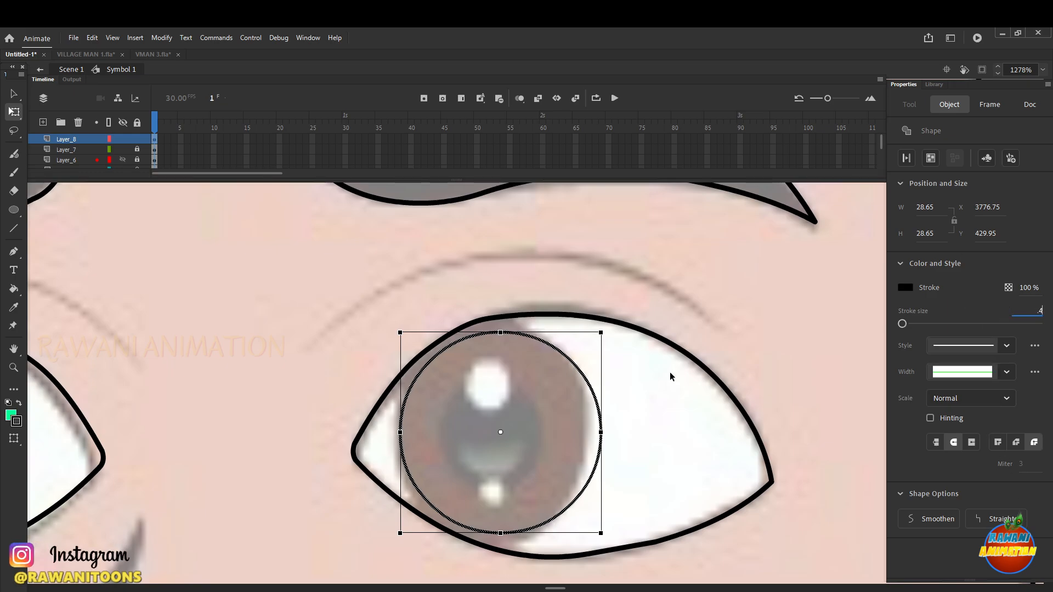
click(653, 311)
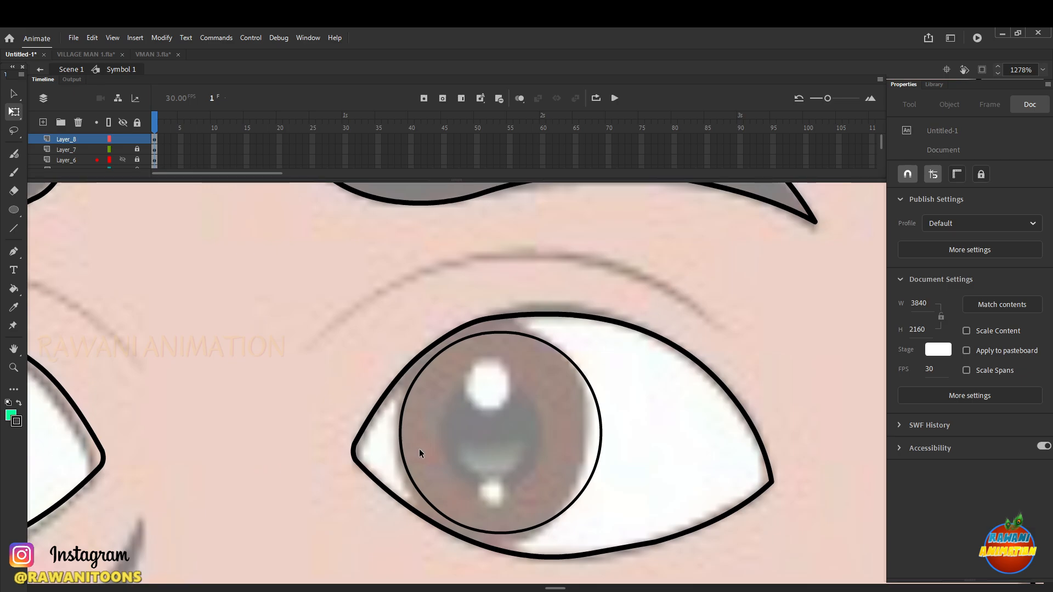
Nudge the iris circle slightly toward the nose to match the edges of the reference iris
scroll(602, 433, up, 1)
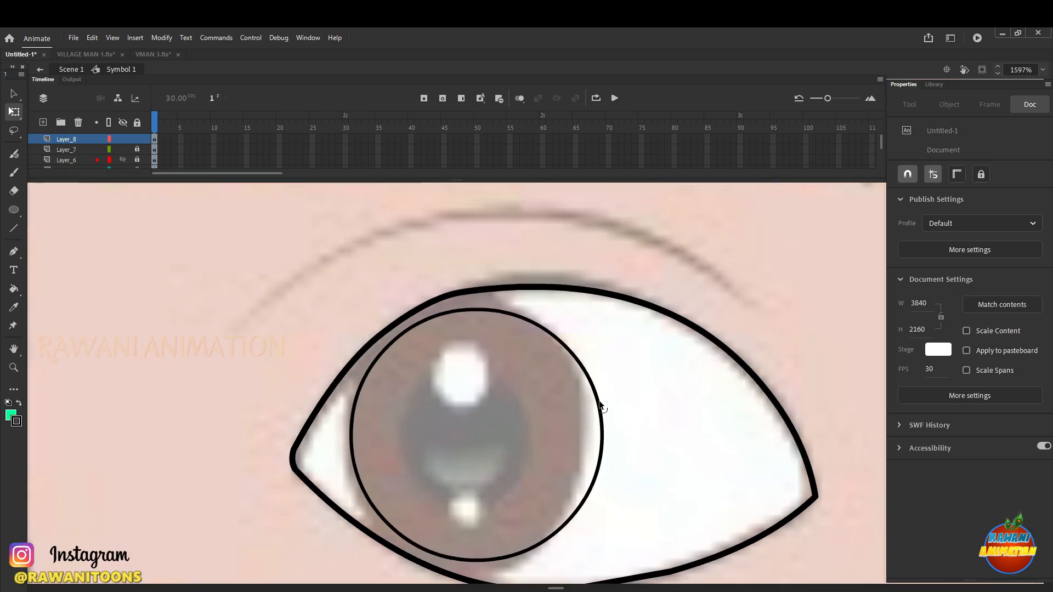
click(601, 403)
drag(600, 406, 588, 402)
scroll(712, 279, down, 1)
click(713, 279)
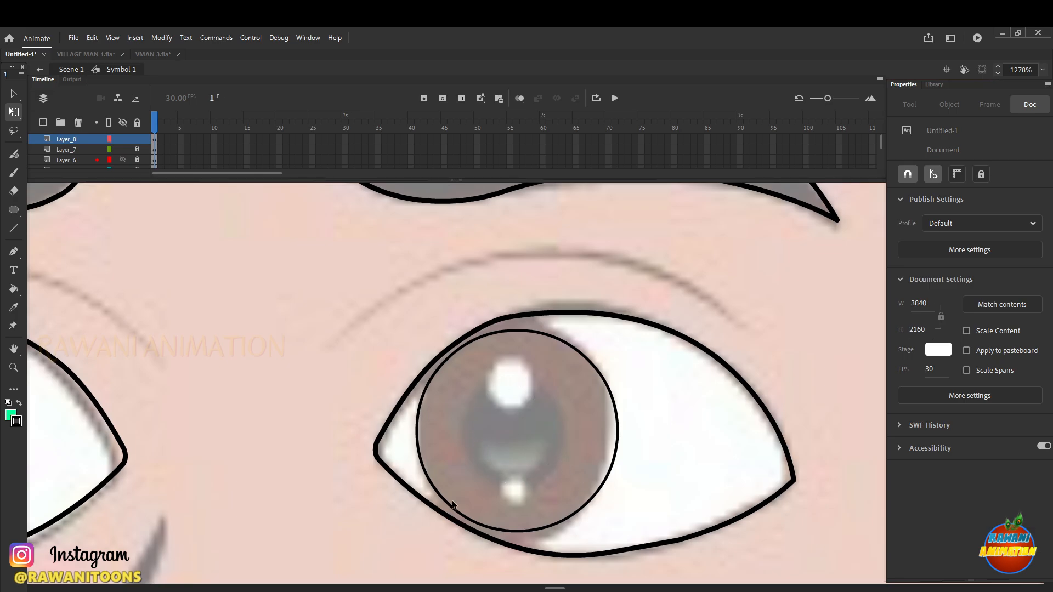
Lock the iris layer, add a new layer and draw a smaller filled circle for the right eye's pupil
click(43, 123)
click(14, 209)
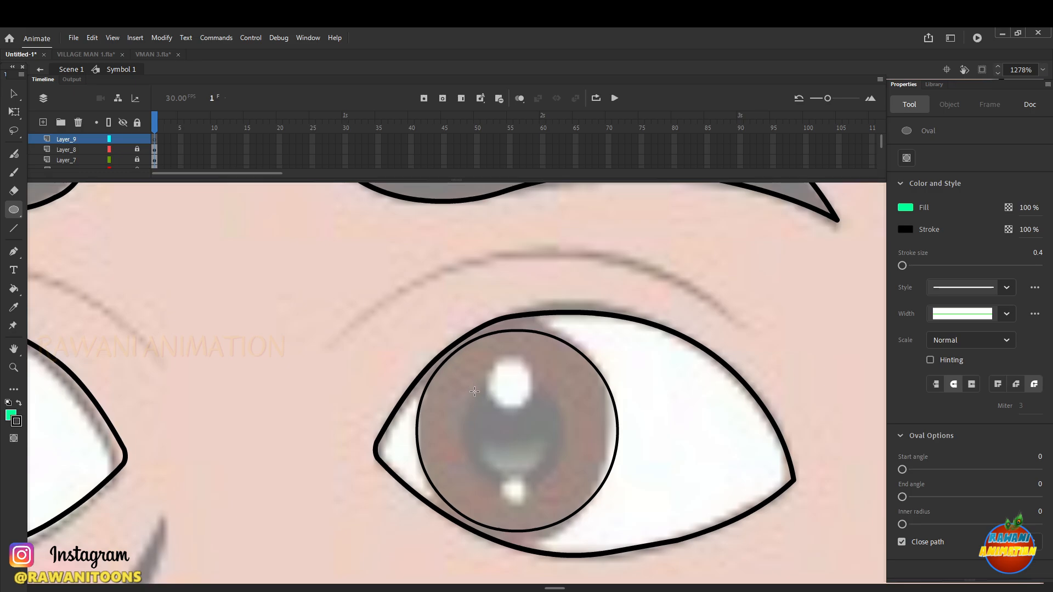
mouse_move(474, 392)
mouse_down()
mouse_move(568, 487)
mouse_move(550, 489)
mouse_up()
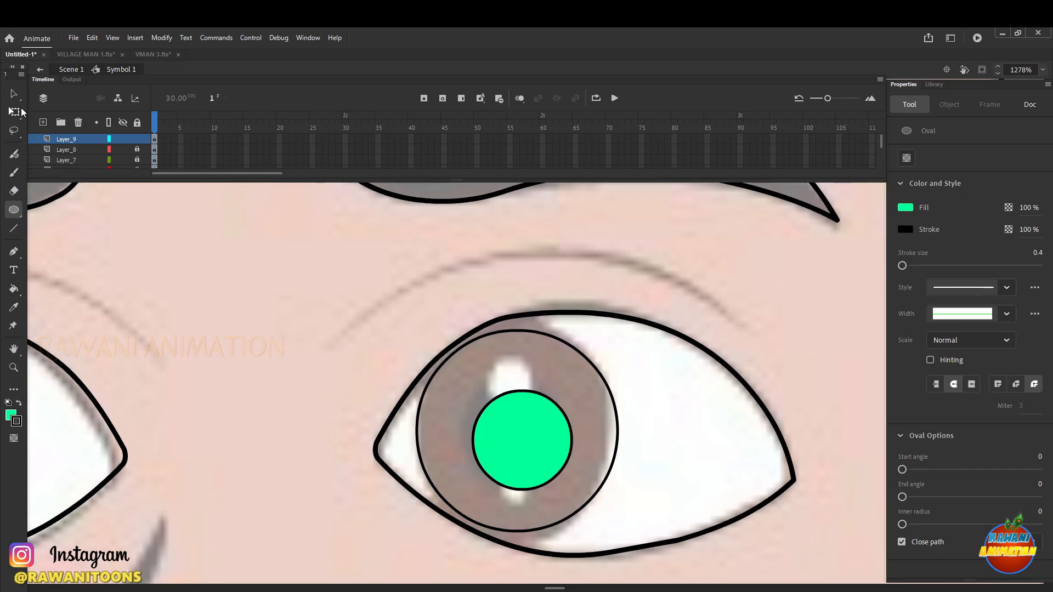
Center the green pupil circle inside the right eye's iris outline and delete its fill
click(17, 111)
click(510, 442)
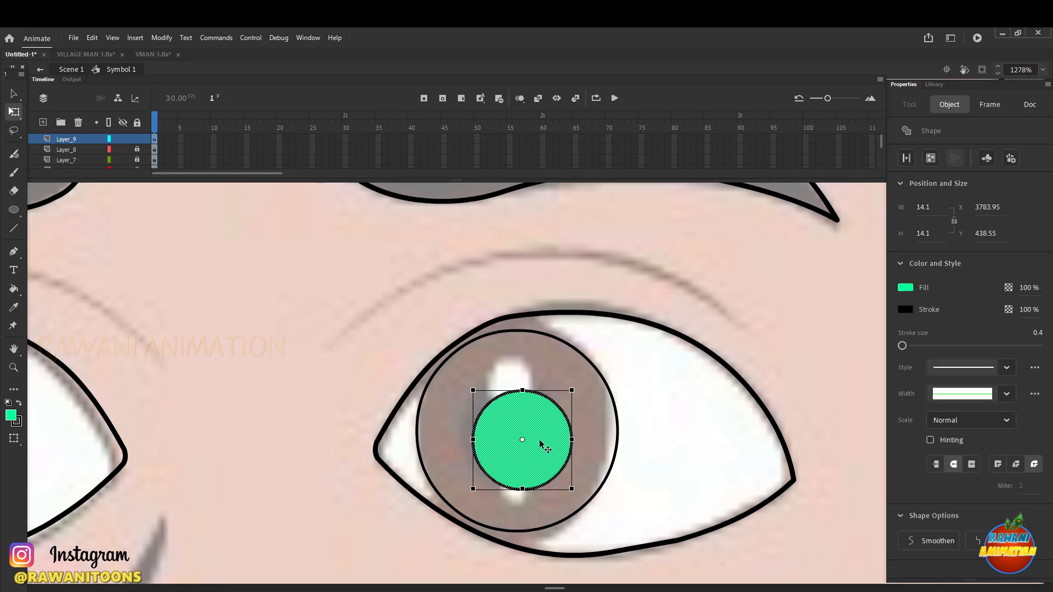
drag(541, 441, 538, 437)
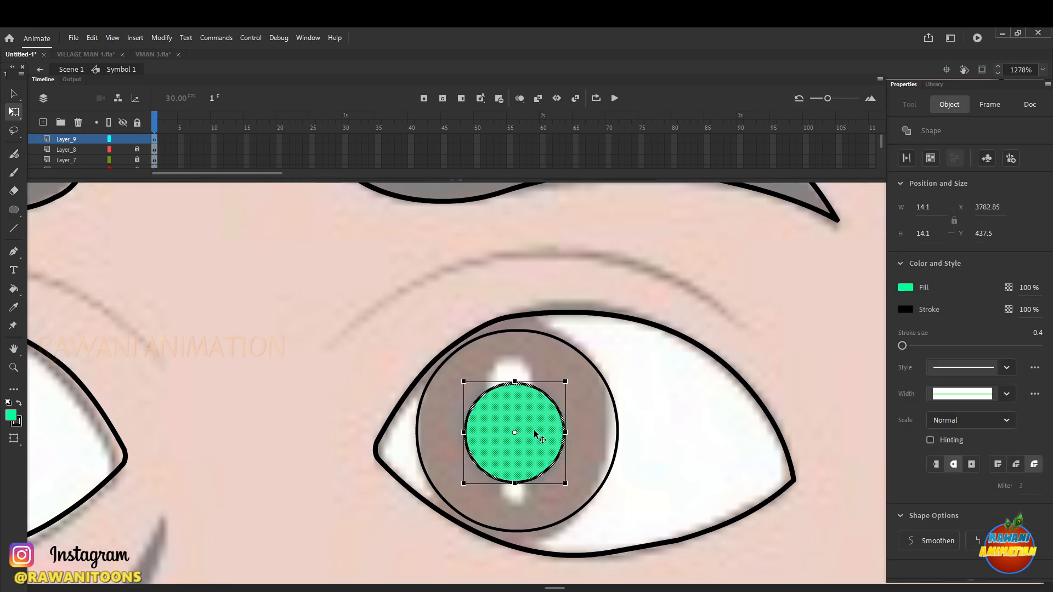
click(274, 315)
click(531, 429)
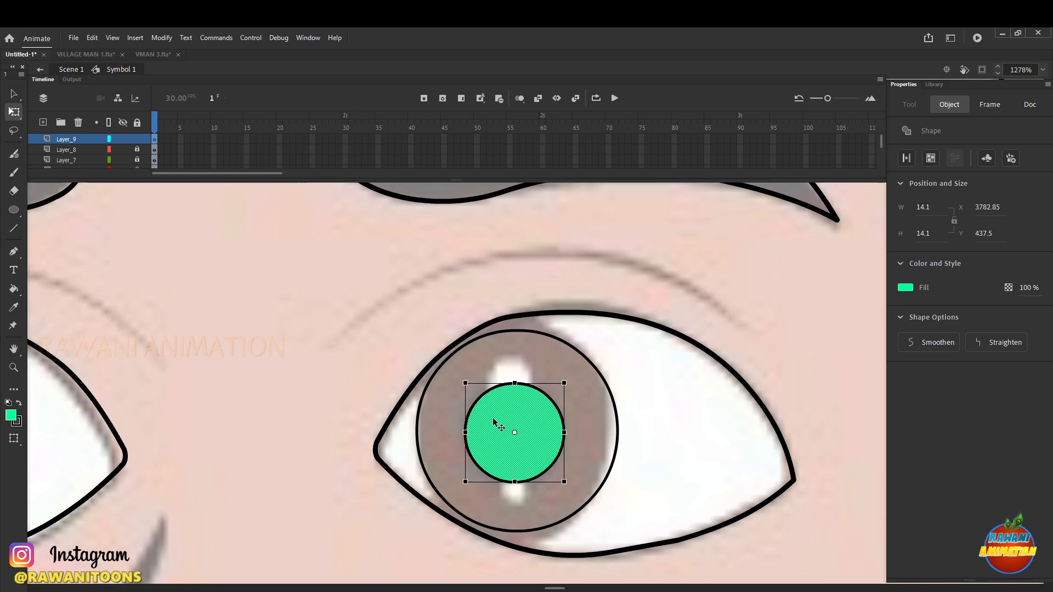
key(Delete)
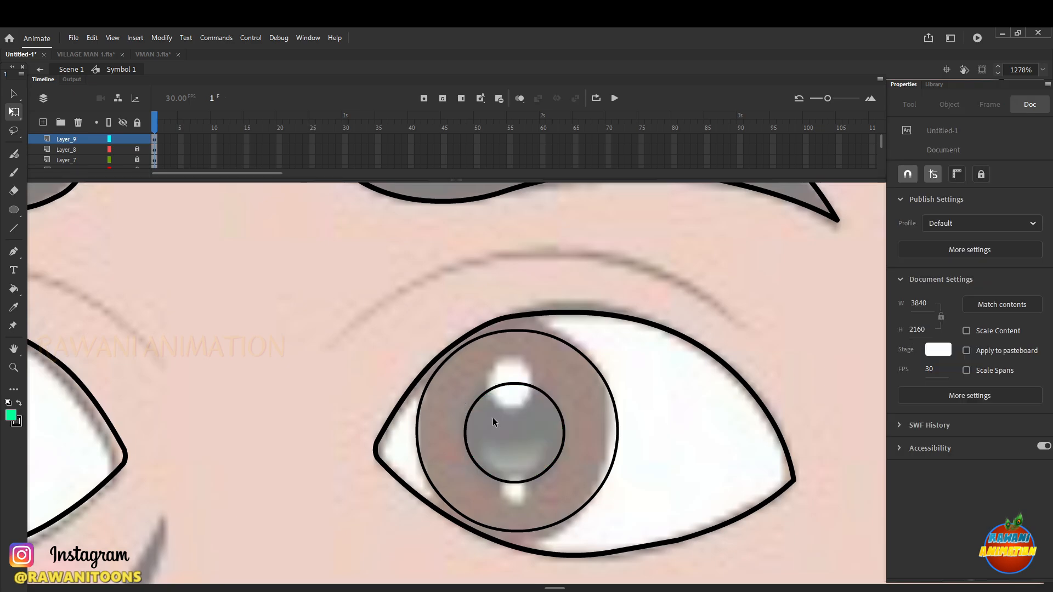
Enlarge the pupil outline about its center to about 16.2 by 16.2
click(556, 453)
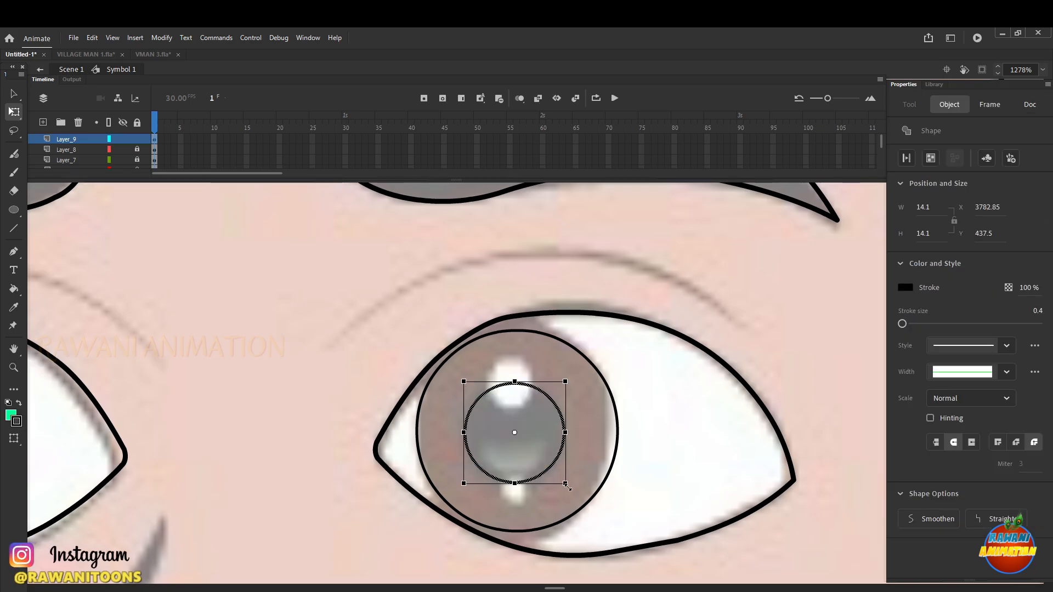
drag(568, 486, 574, 494)
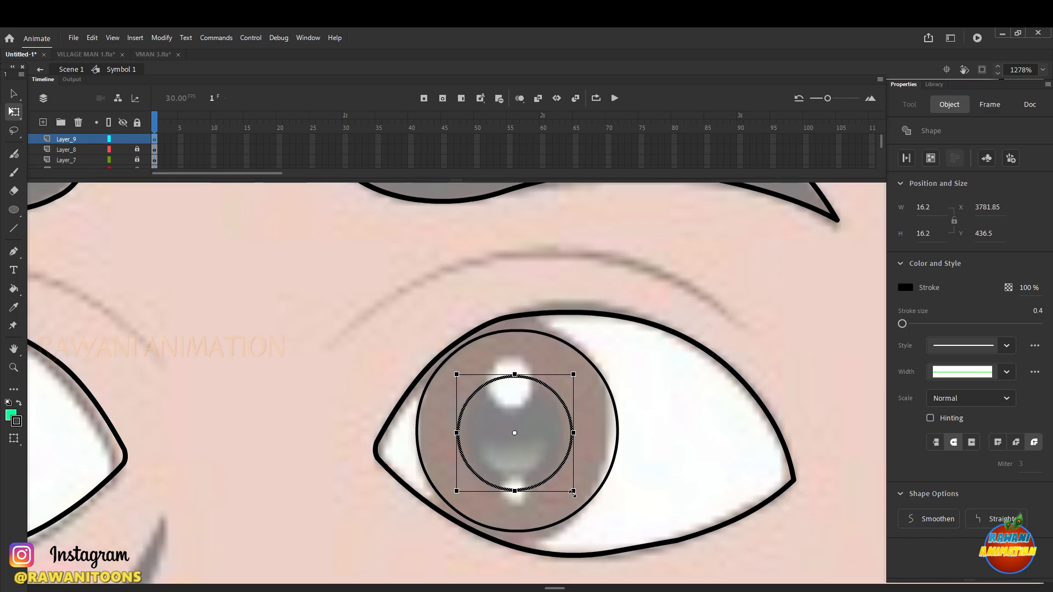
click(276, 326)
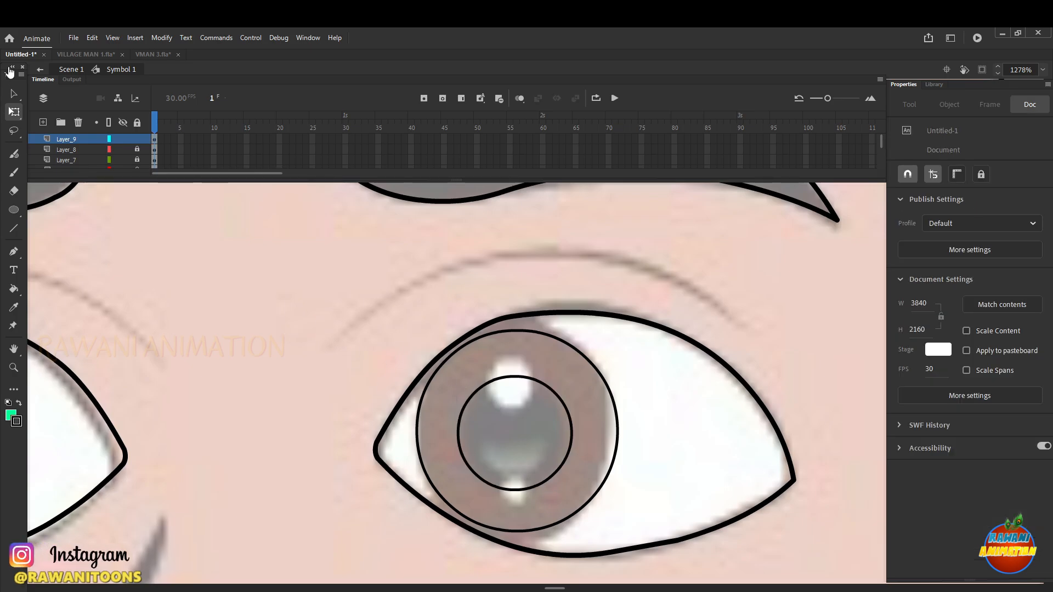
Lock the pupil's layer and draw a circle about 6.3 wide over the upper eye highlight on a new layer
click(137, 140)
click(43, 122)
click(13, 212)
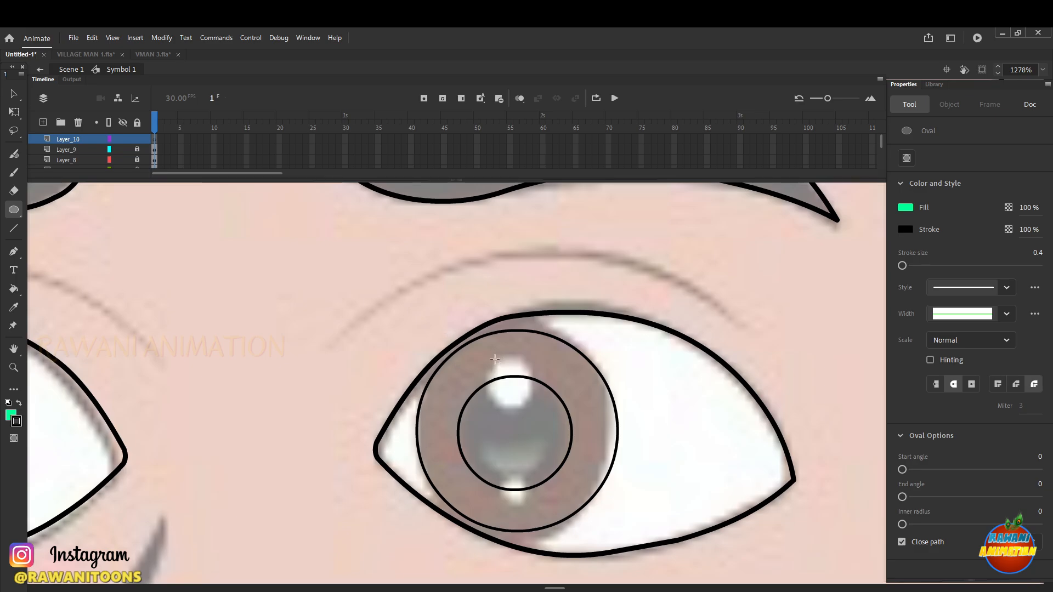
drag(493, 362, 521, 406)
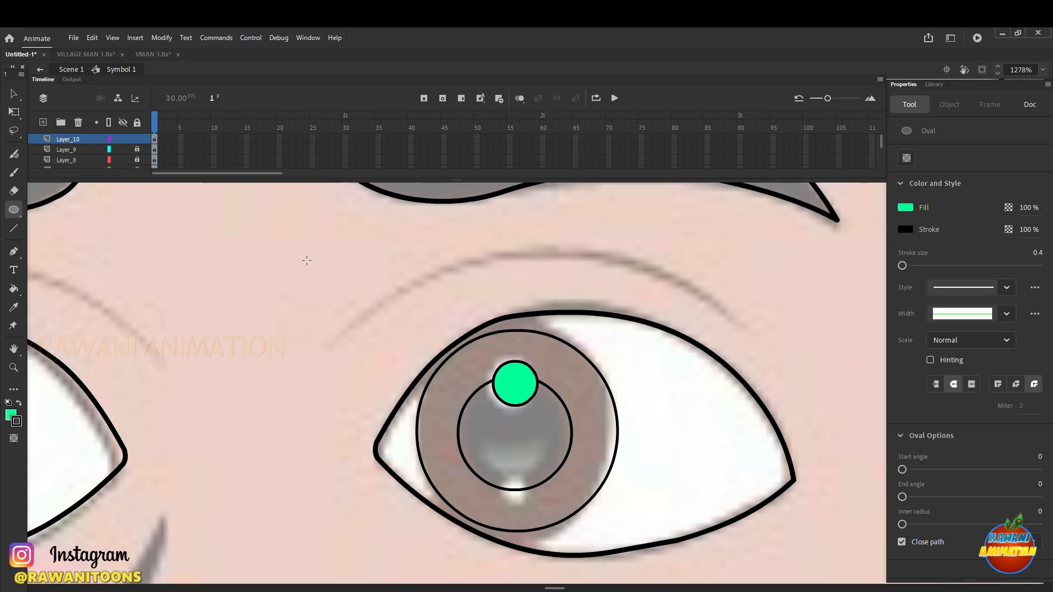
Shift the upper highlight circle slightly left onto the reference highlight and delete its green fill
click(154, 140)
scroll(504, 365, up, 2)
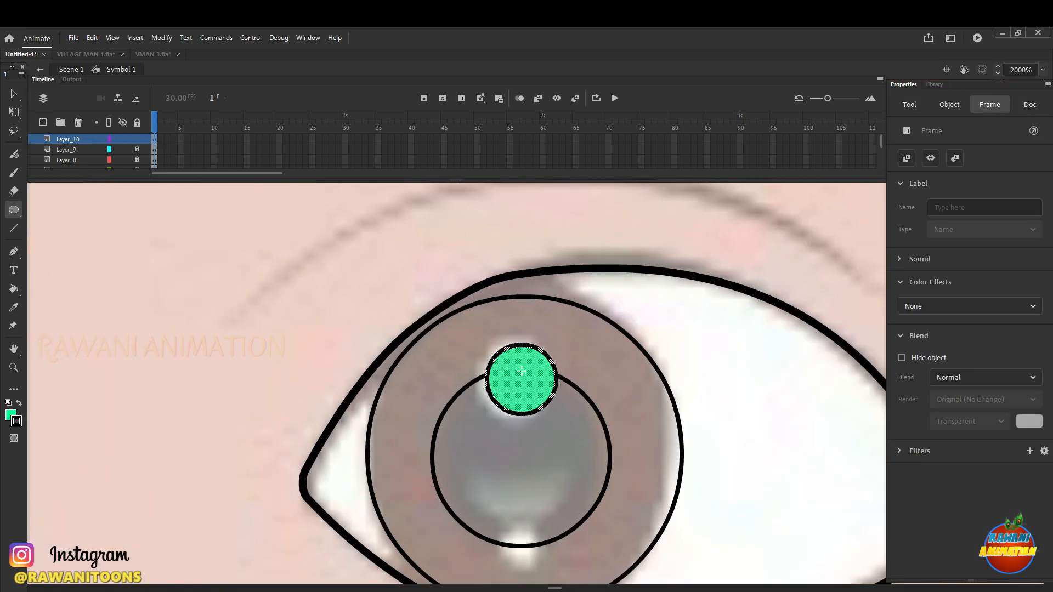
click(13, 111)
click(535, 390)
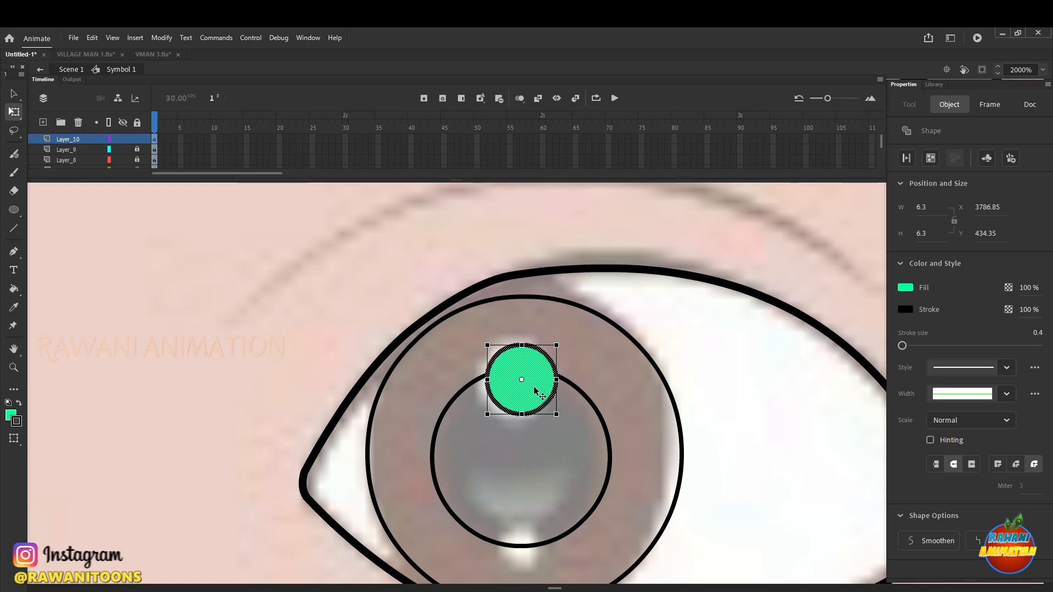
drag(535, 390, 528, 391)
scroll(528, 384, down, 4)
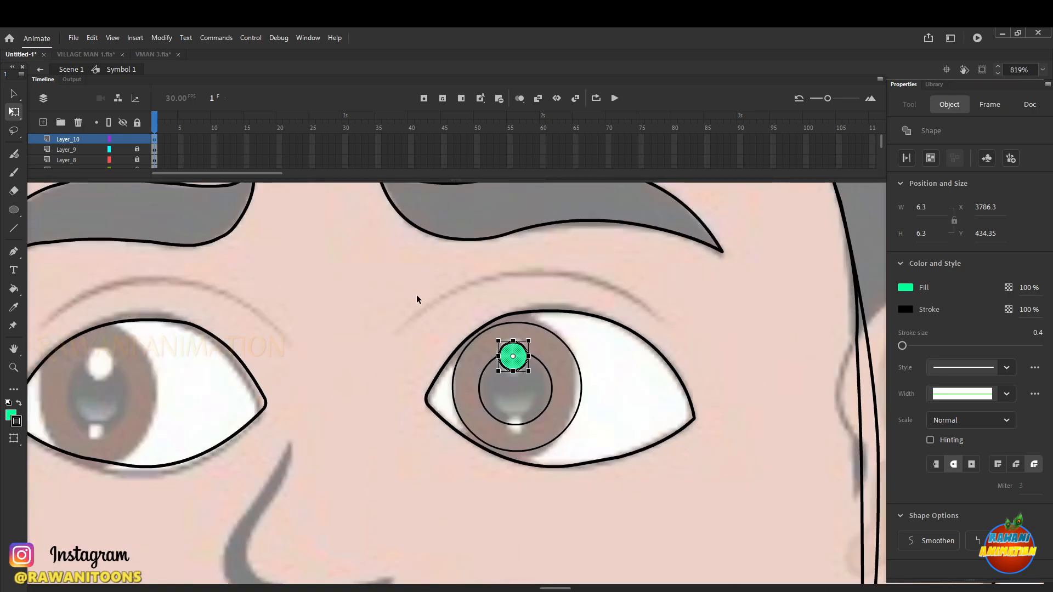
click(417, 296)
scroll(496, 362, up, 4)
click(513, 357)
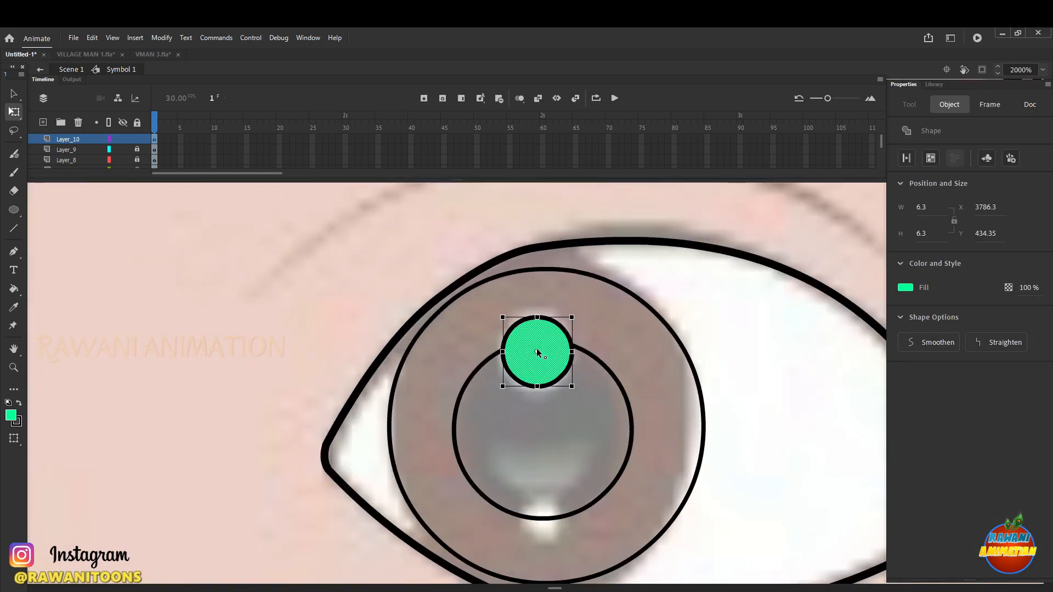
key(Delete)
Add another layer and draw a circle about 3.2 wide at the small lower highlight below the pupil
scroll(472, 329, down, 2)
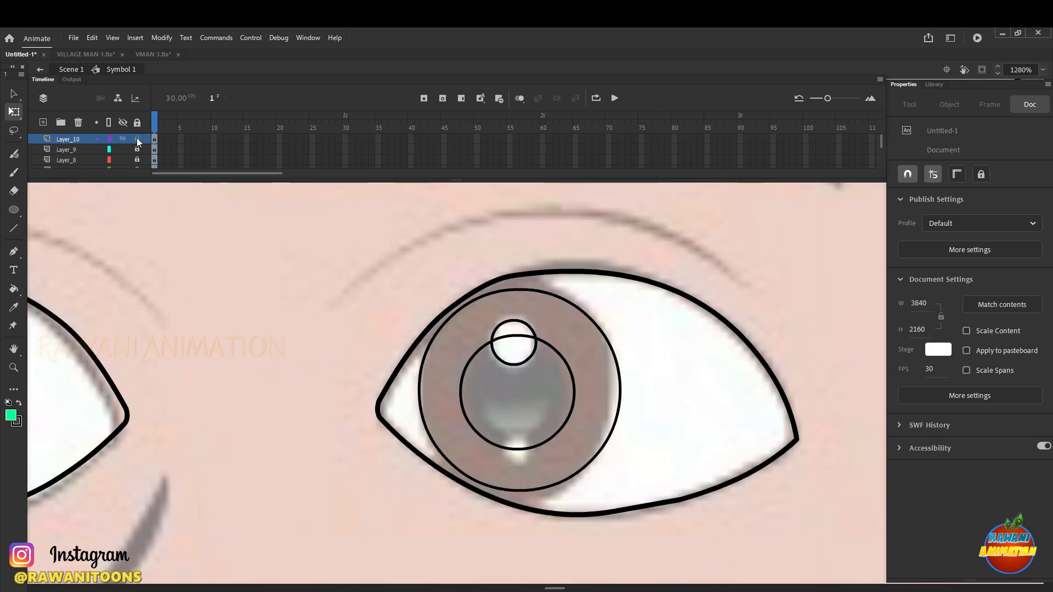
click(43, 123)
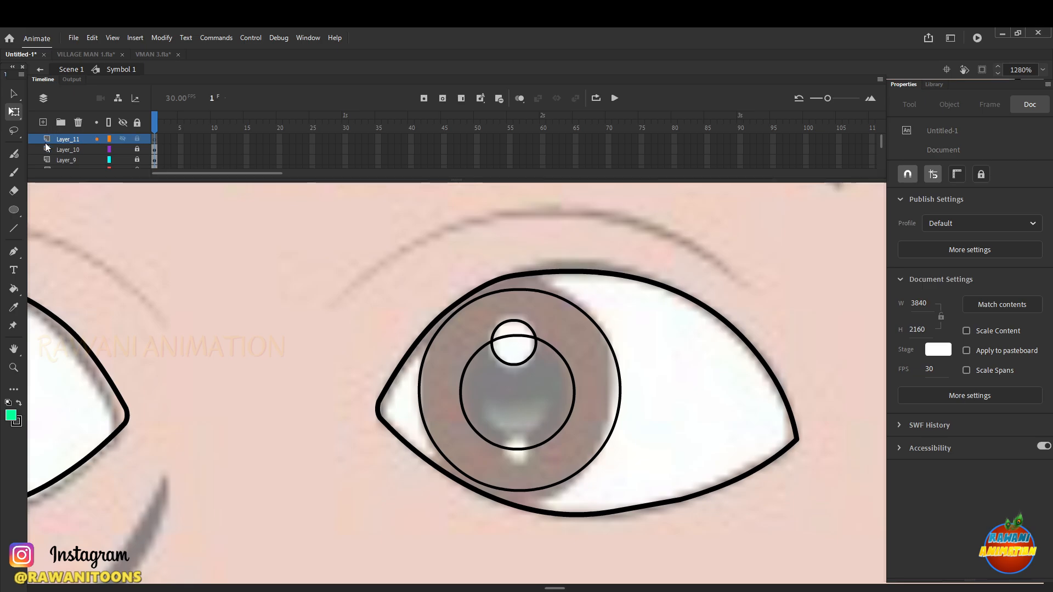
click(15, 210)
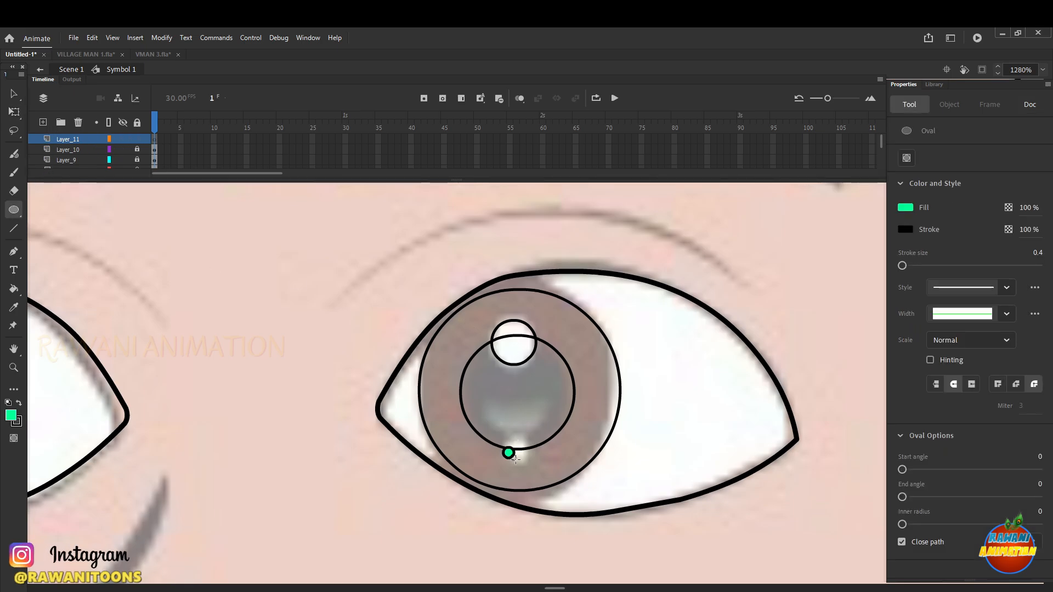
drag(516, 459, 524, 471)
Move the small lower highlight circle slightly up onto the reference highlight and delete its green fill
click(13, 112)
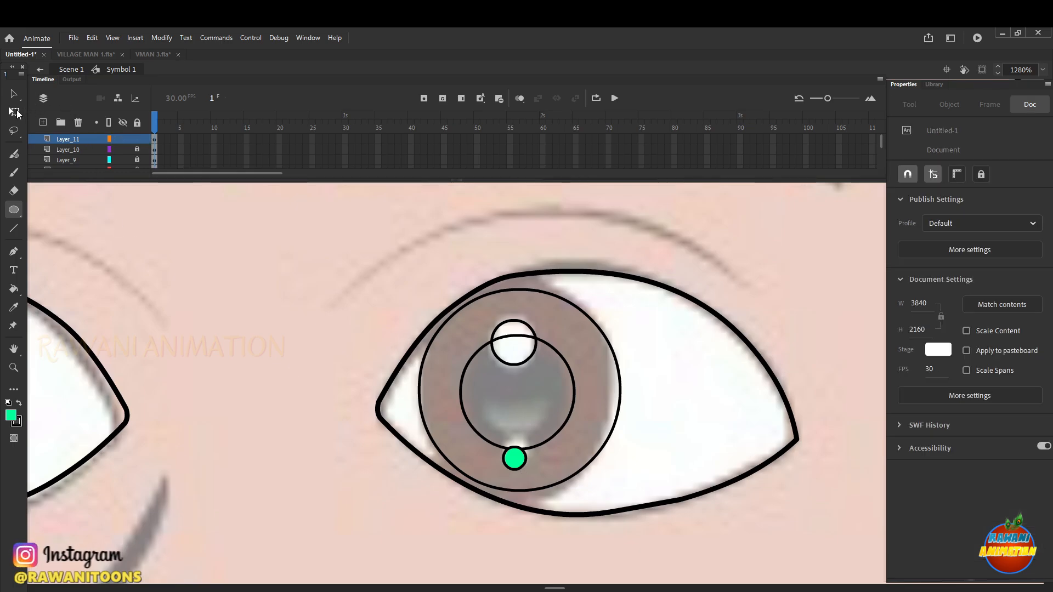
click(506, 459)
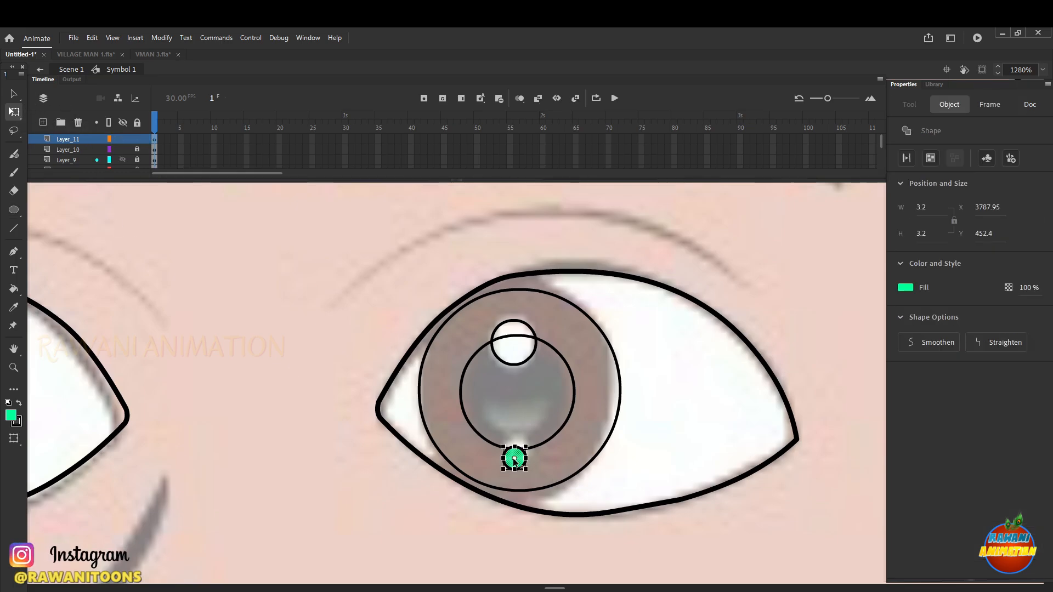
scroll(510, 461, up, 2)
double_click(523, 434)
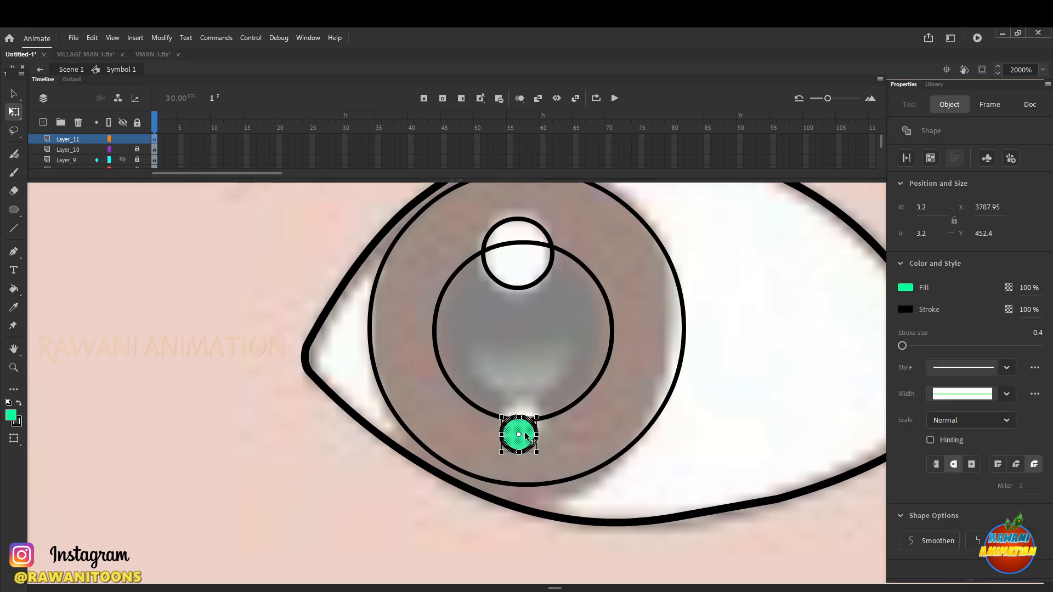
drag(526, 434, 528, 420)
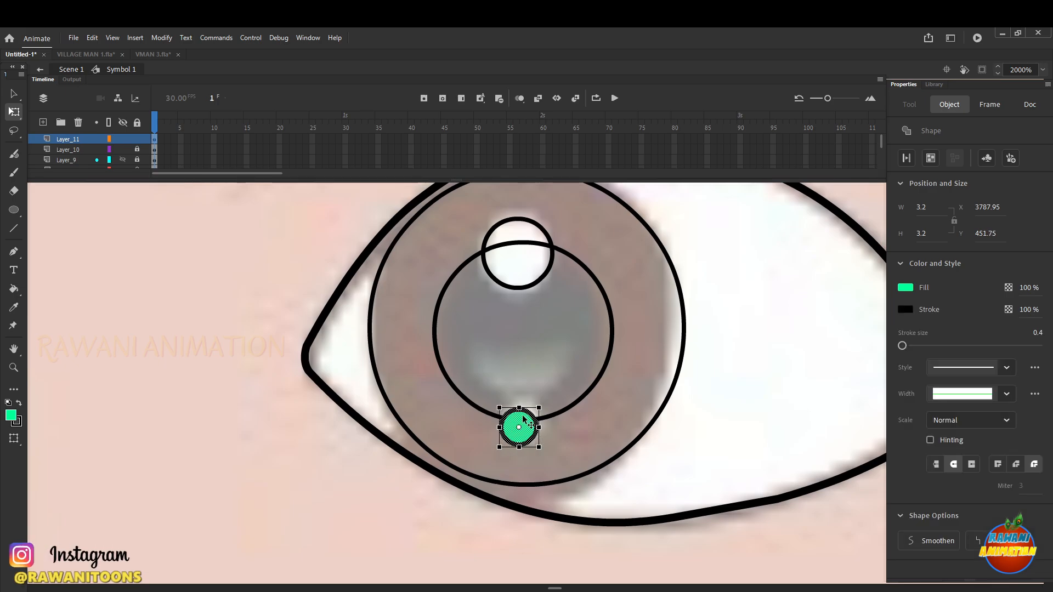
click(567, 358)
click(521, 427)
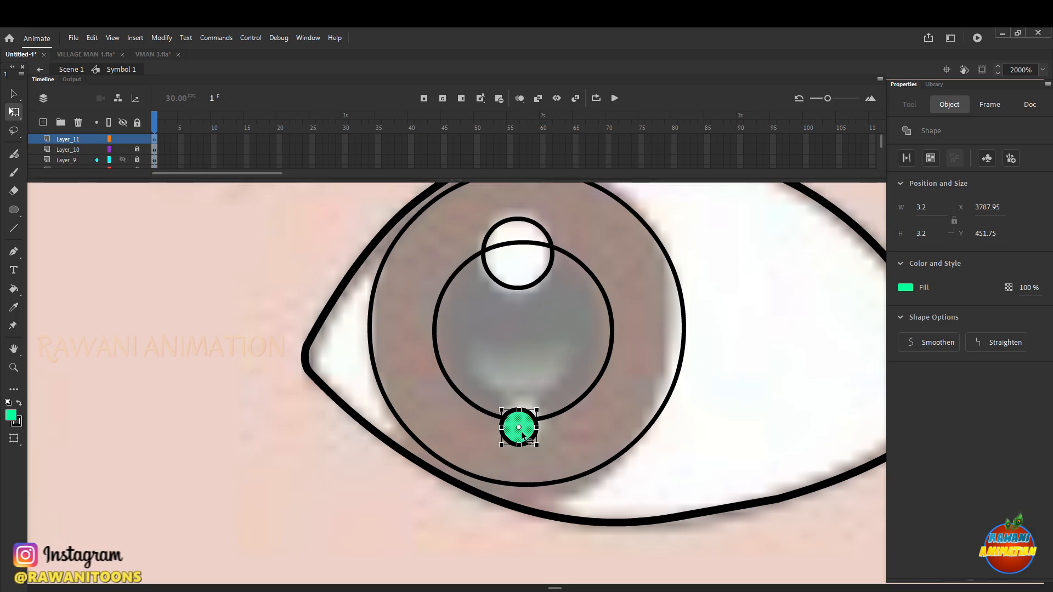
key(Delete)
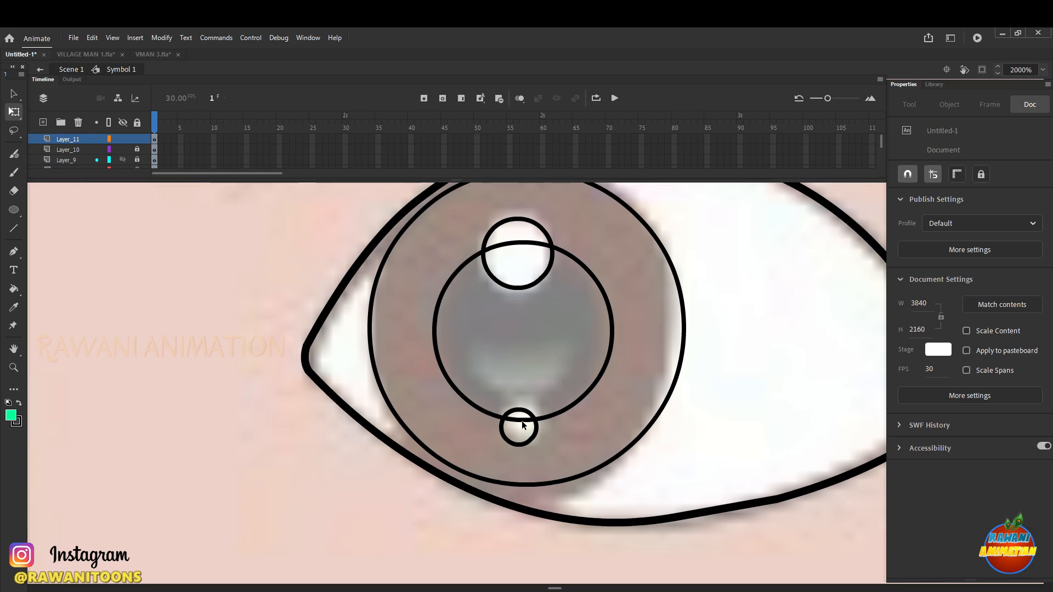
Add a layer for the left eye's iris and copy the right eye's iris outline
scroll(522, 425, down, 4)
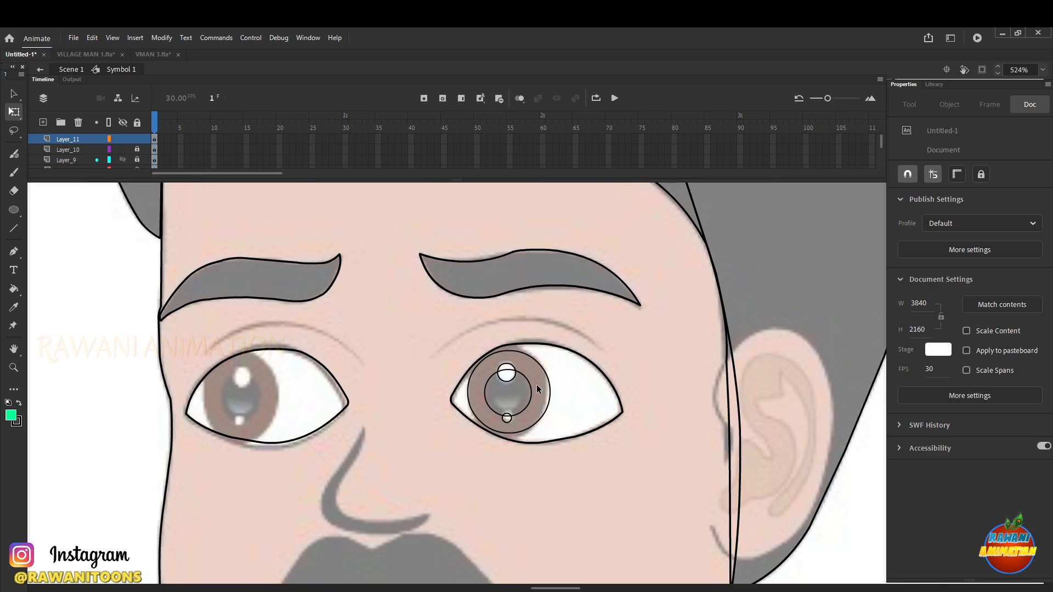
scroll(508, 373, down, 3)
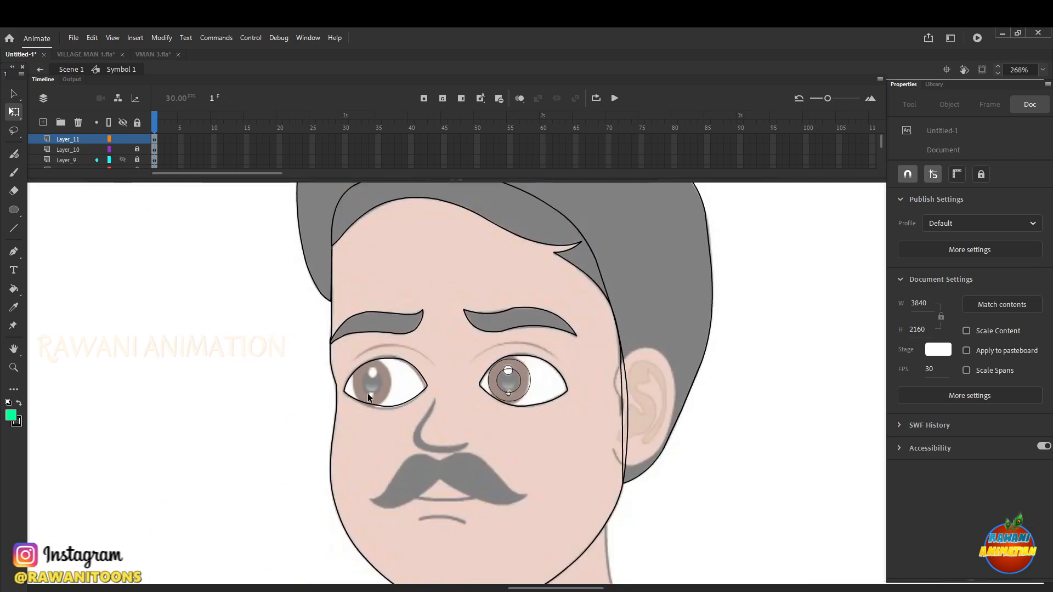
scroll(367, 393, up, 2)
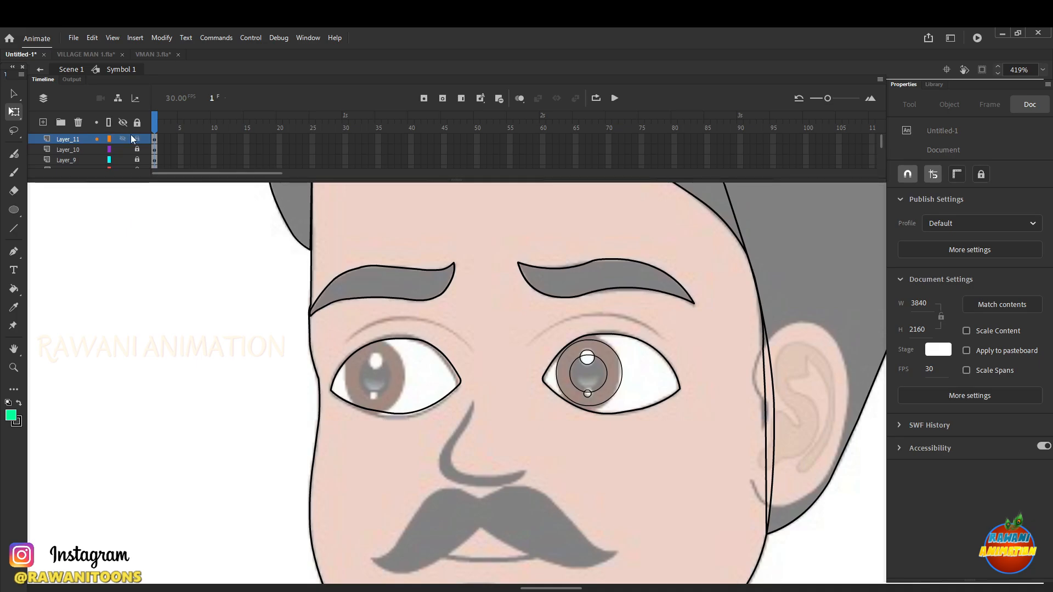
click(44, 122)
scroll(624, 367, up, 5)
click(624, 359)
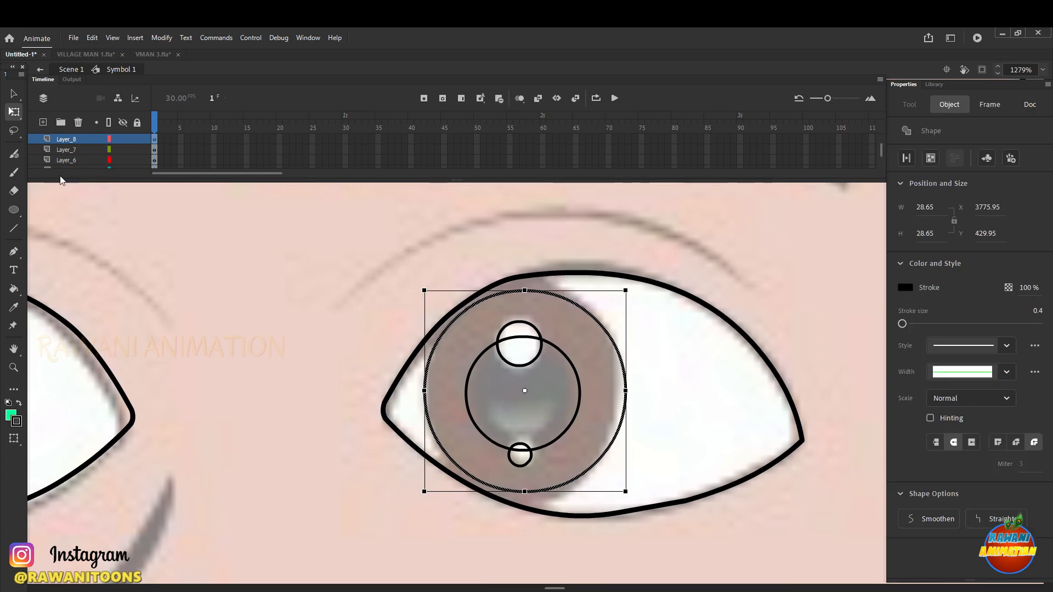
Paste the iris outline onto Layer_12 and fit it over the left eye's iris at about 27.5 by 27.5
scroll(150, 144, up, 2)
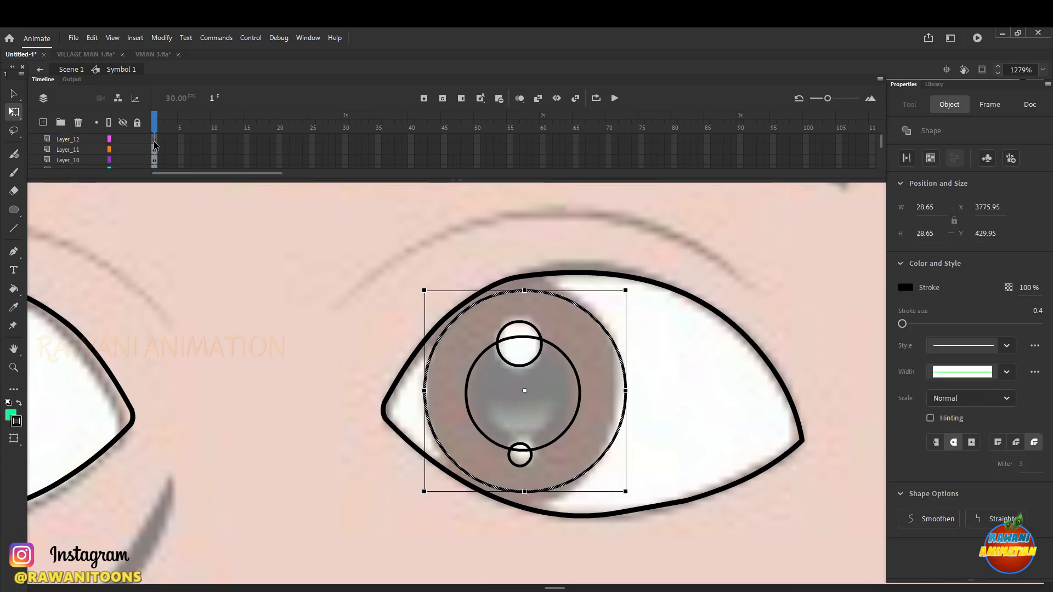
click(154, 141)
key(ctrl+v)
scroll(642, 294, down, 3)
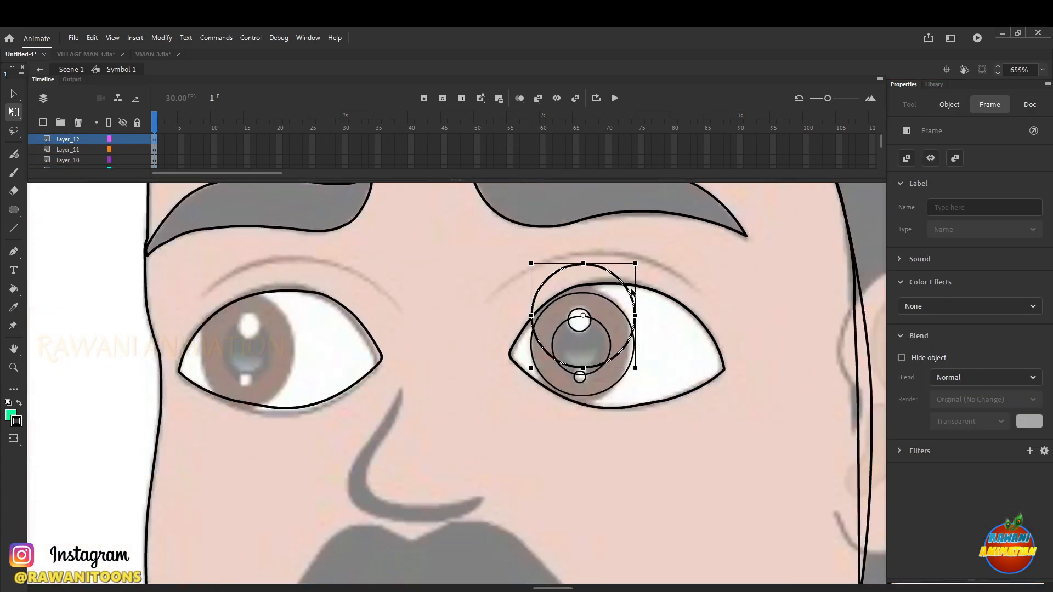
drag(632, 292, 290, 325)
drag(298, 401, 287, 385)
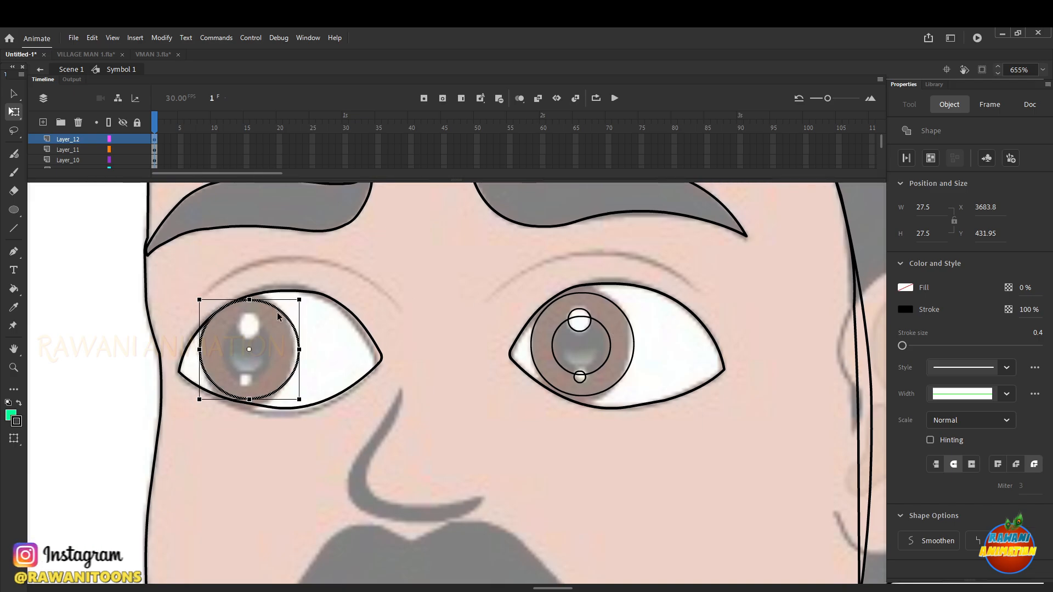
Add a layer above the left iris layer and transfer a duplicate of the left iris outline onto it
click(42, 121)
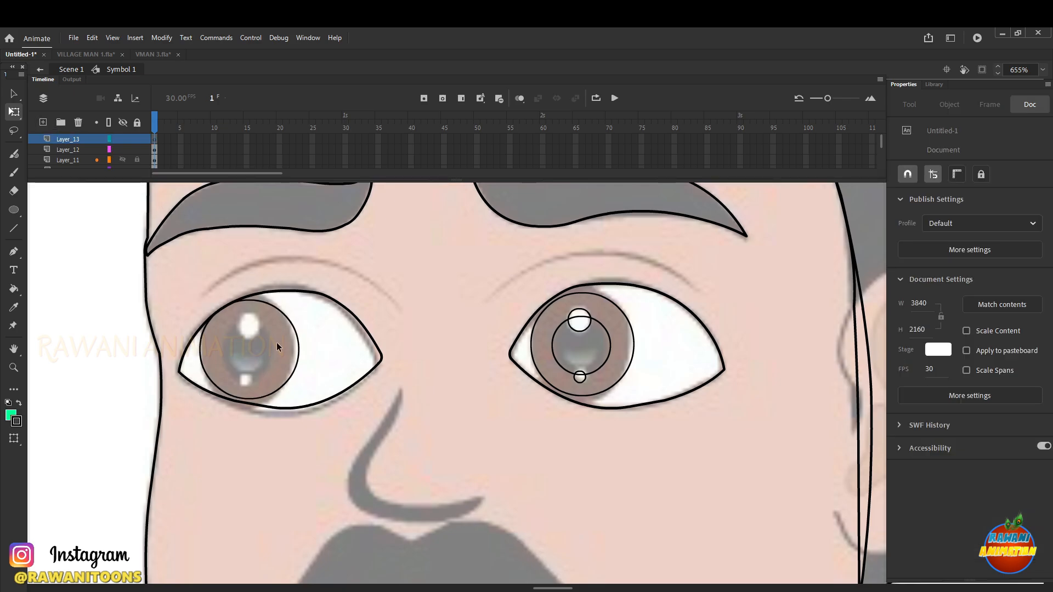
click(299, 343)
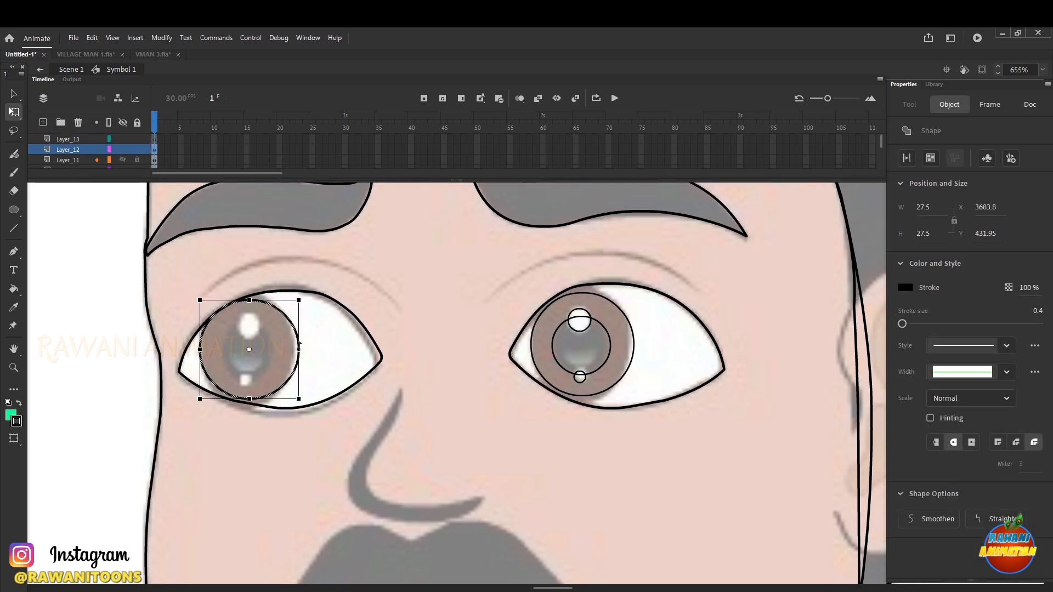
drag(299, 344, 453, 245)
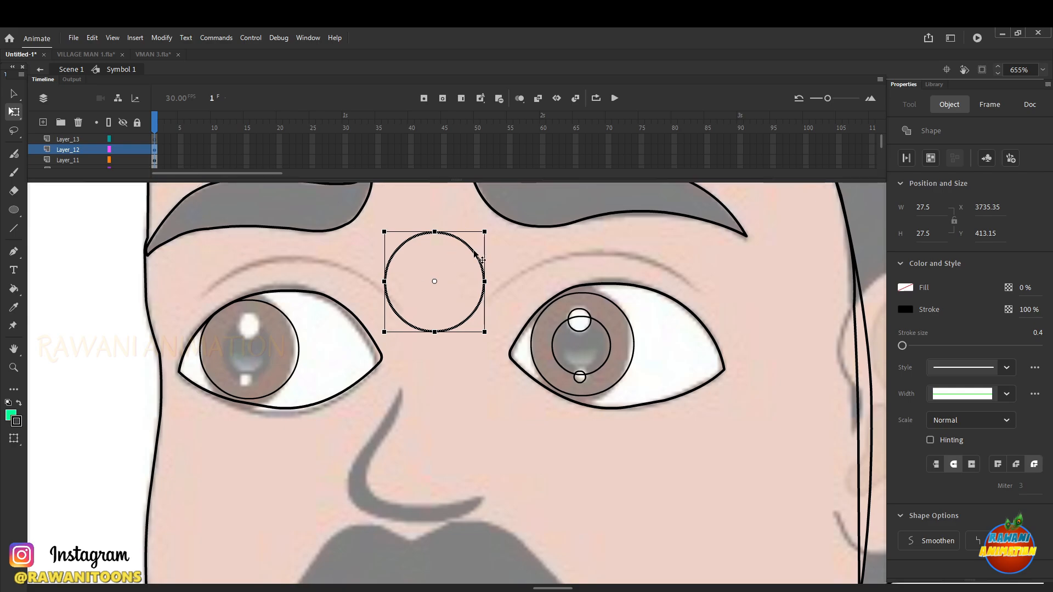
key(ctrl+x)
click(154, 139)
key(ctrl+v)
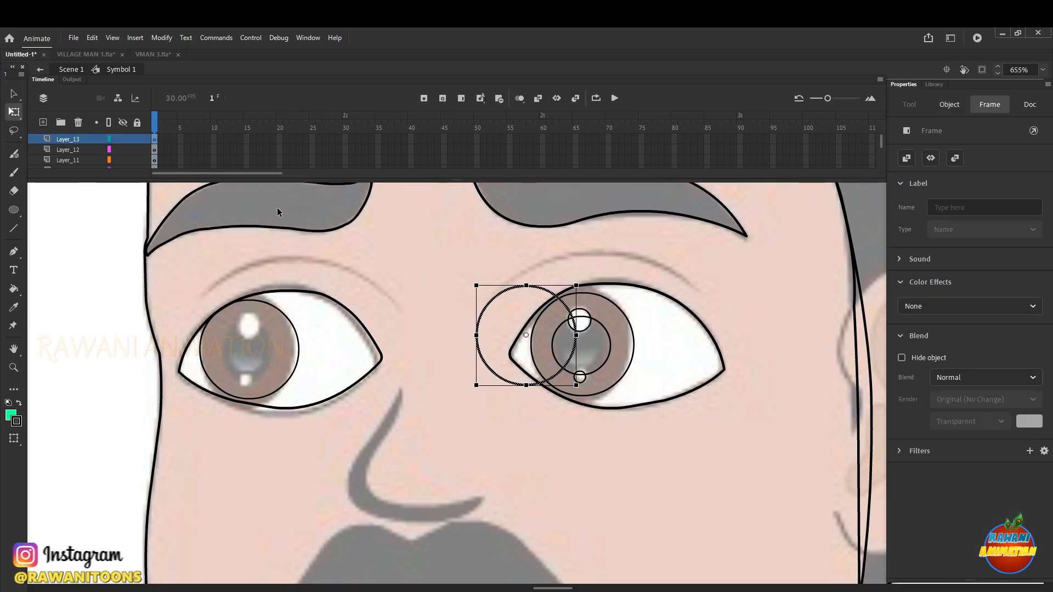
Move the duplicate iris outline on Layer_13 between the eyes, shrink it to about 19 by 19, and delete it
drag(560, 300, 457, 270)
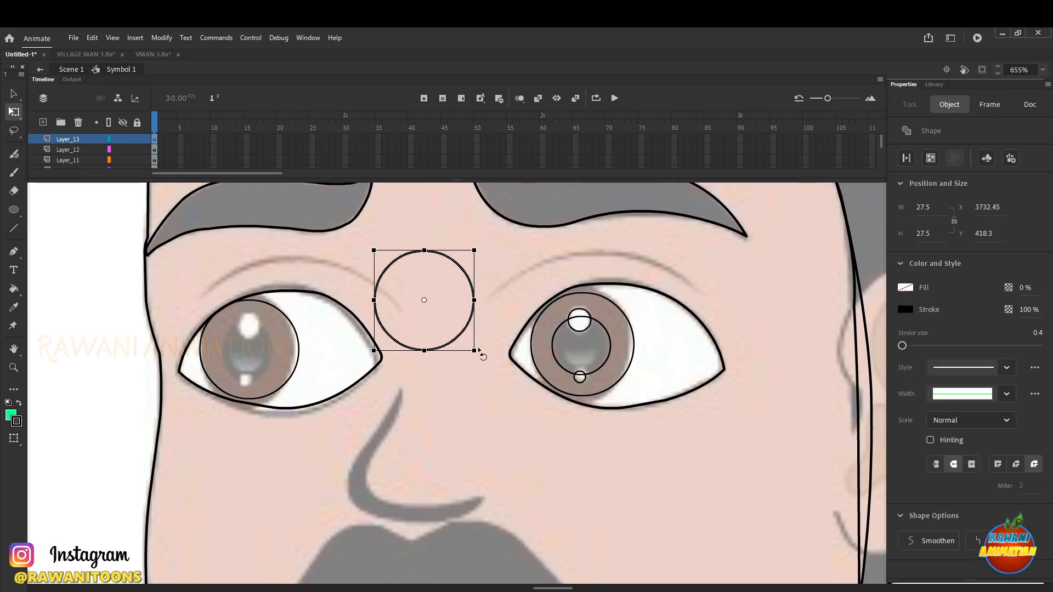
drag(475, 355, 459, 339)
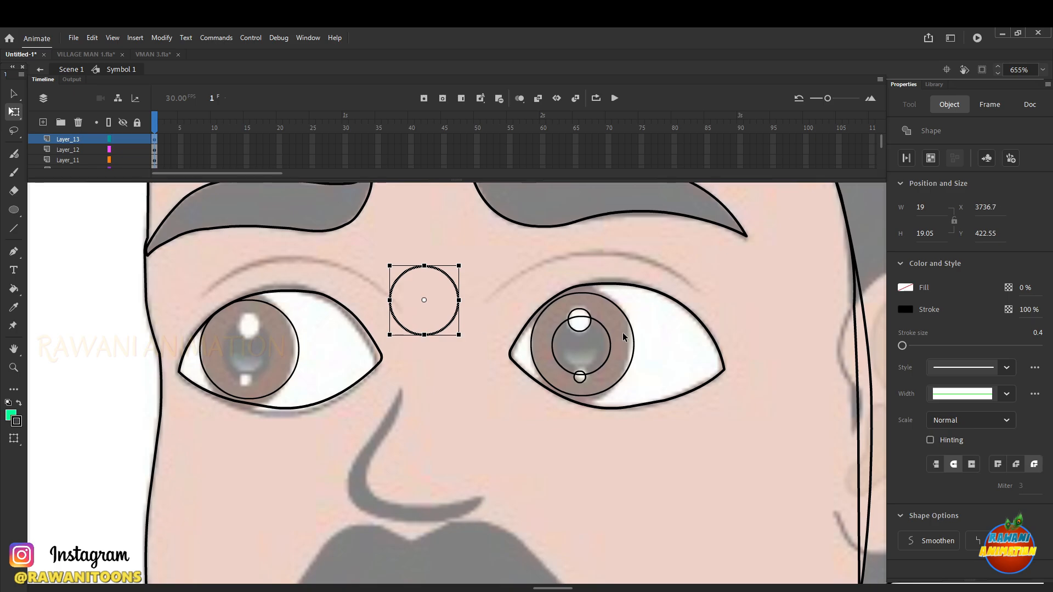
key(Delete)
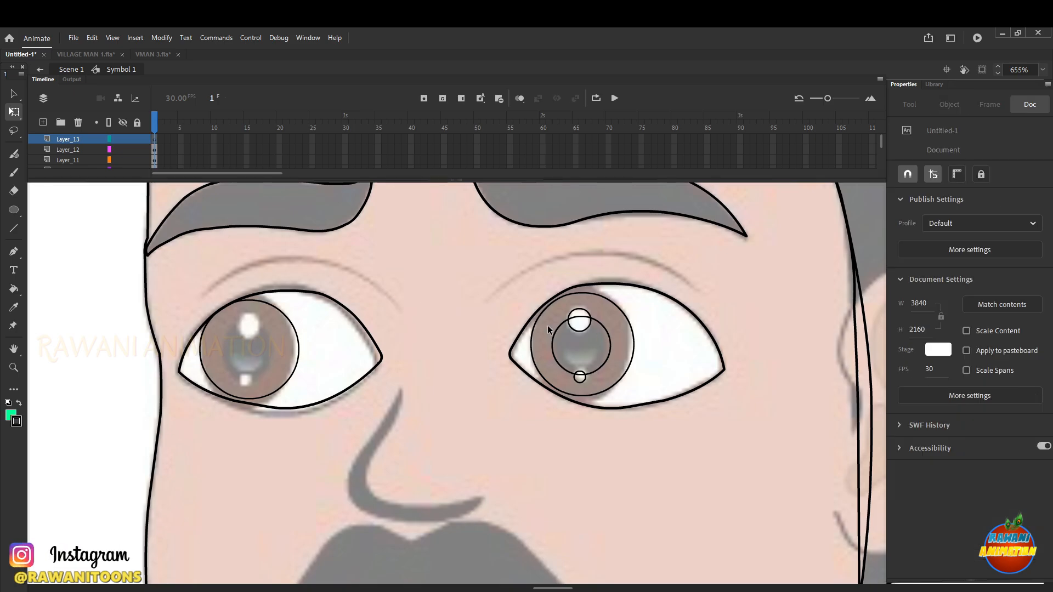
Copy the right eye's pupil outline onto Layer_13 and place it over the left eye's pupil
click(609, 334)
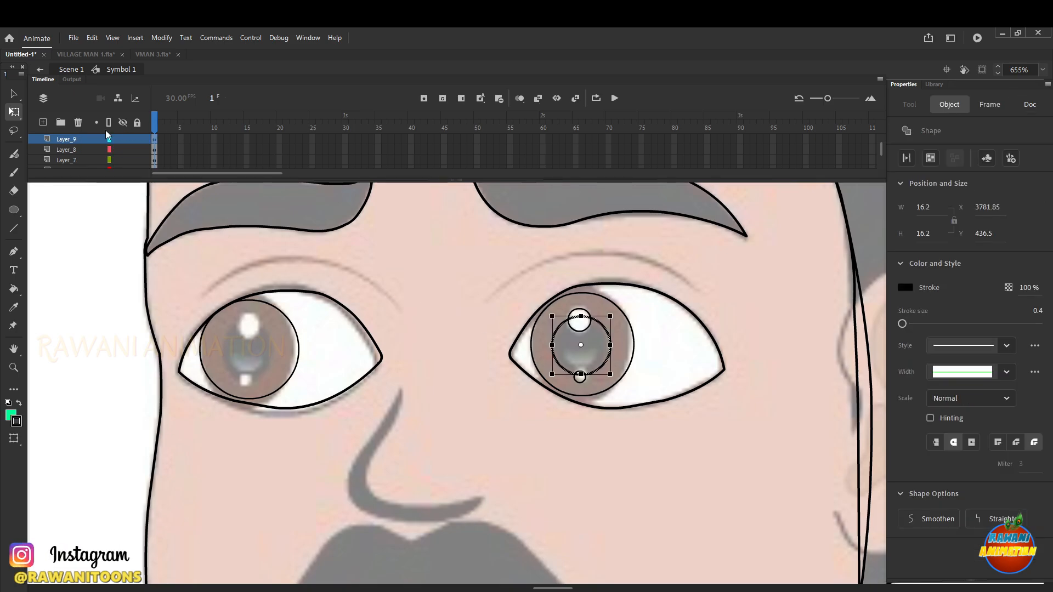
scroll(82, 151, up, 4)
click(154, 138)
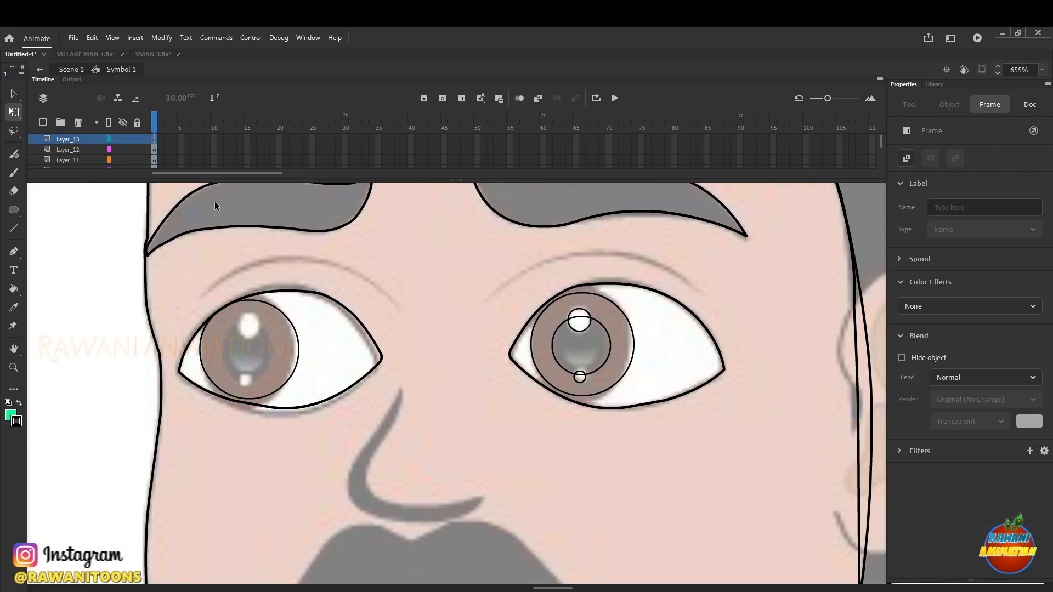
key(ctrl+v)
drag(548, 320, 268, 334)
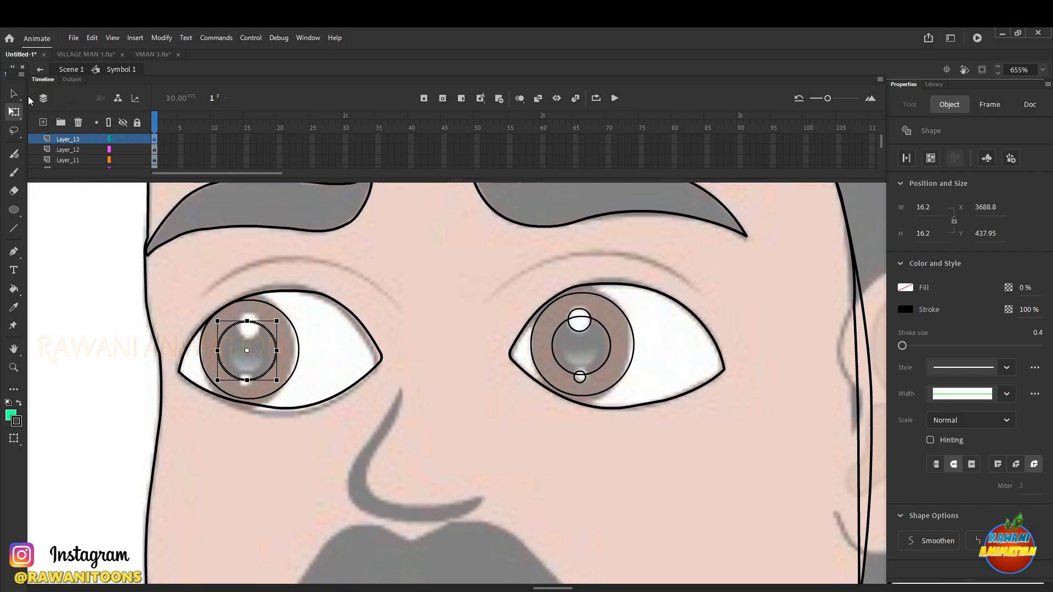
Add a layer above the left pupil and place a copy of the right eye's upper highlight circle over the left eye's upper highlight
click(44, 123)
click(582, 313)
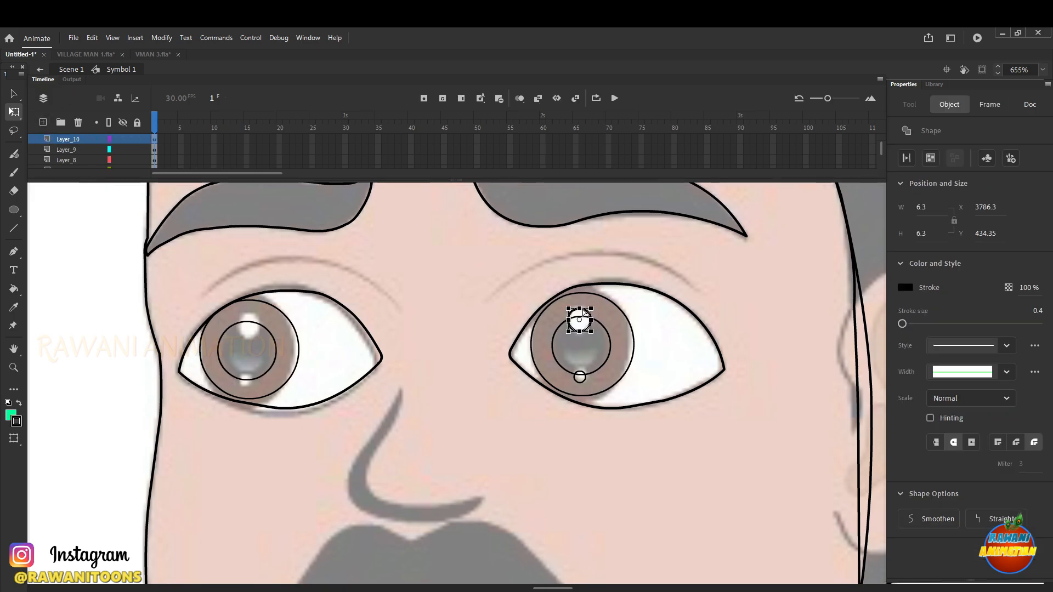
scroll(153, 143, up, 2)
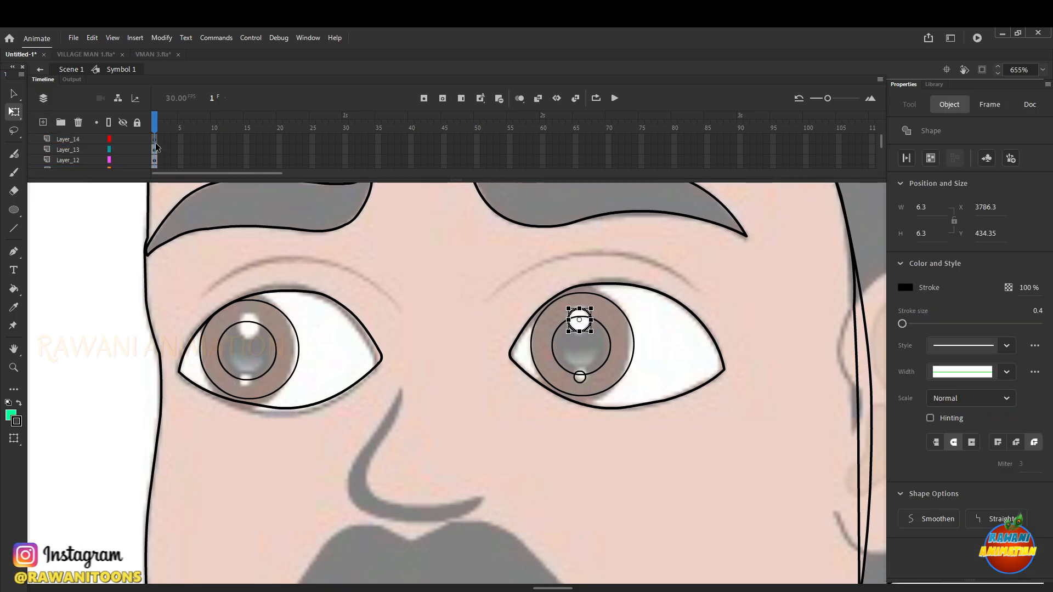
click(154, 139)
key(ctrl+v)
scroll(511, 331, up, 4)
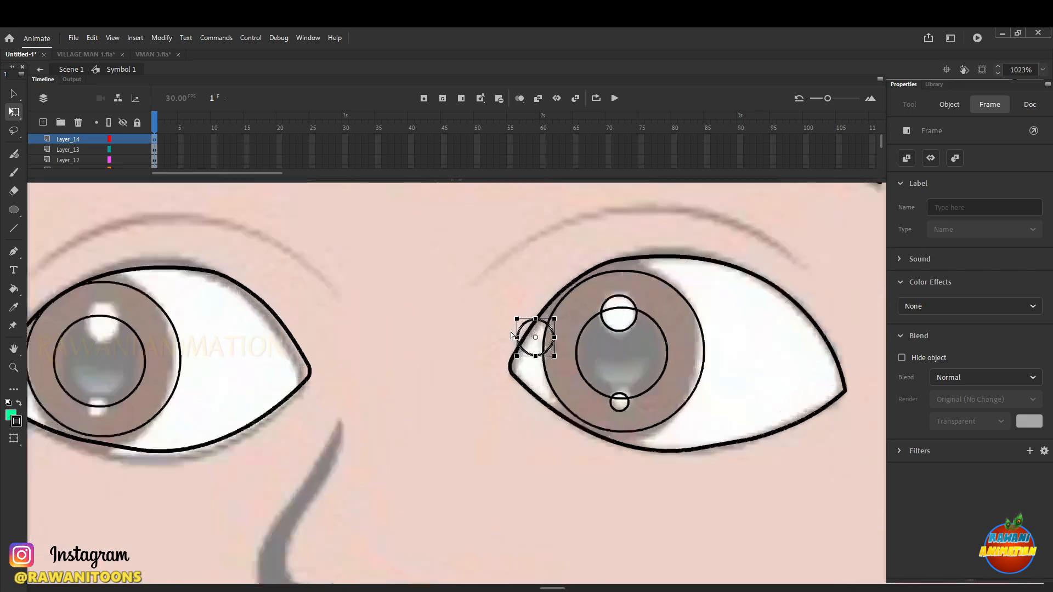
drag(553, 364, 240, 383)
scroll(793, 387, up, 1)
scroll(242, 384, down, 7)
click(473, 391)
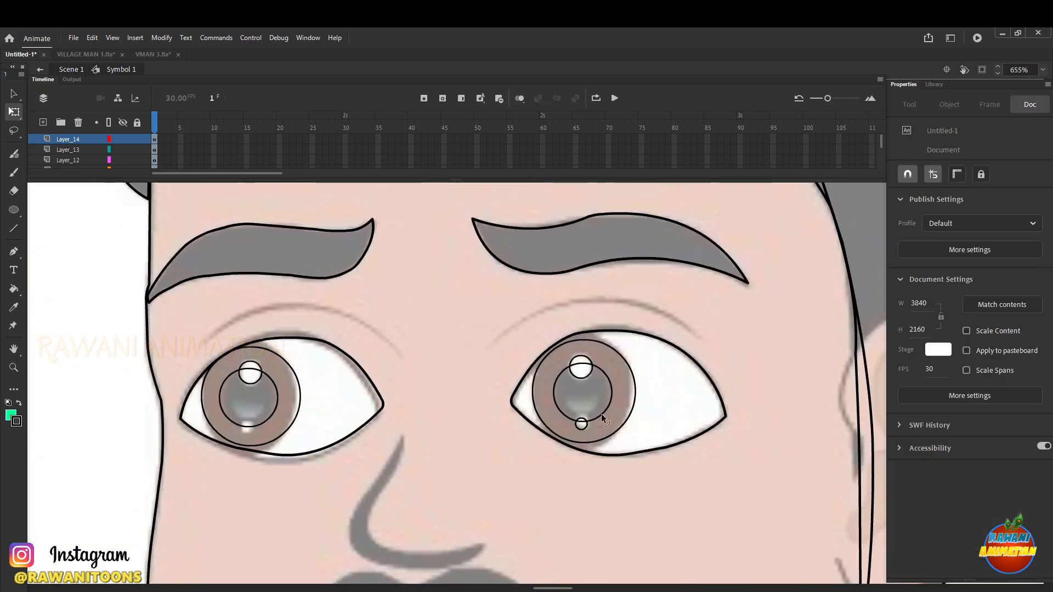
Copy the right eye's lower highlight circle and paste it onto a new layer above Layer_14
scroll(596, 413, up, 5)
click(569, 431)
scroll(366, 332, down, 4)
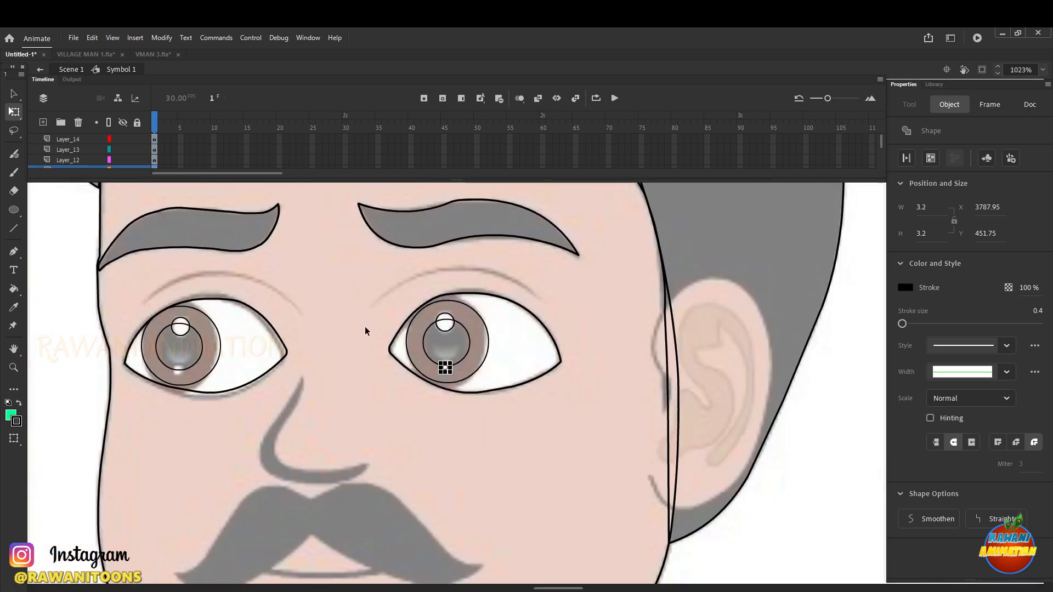
click(71, 140)
click(46, 123)
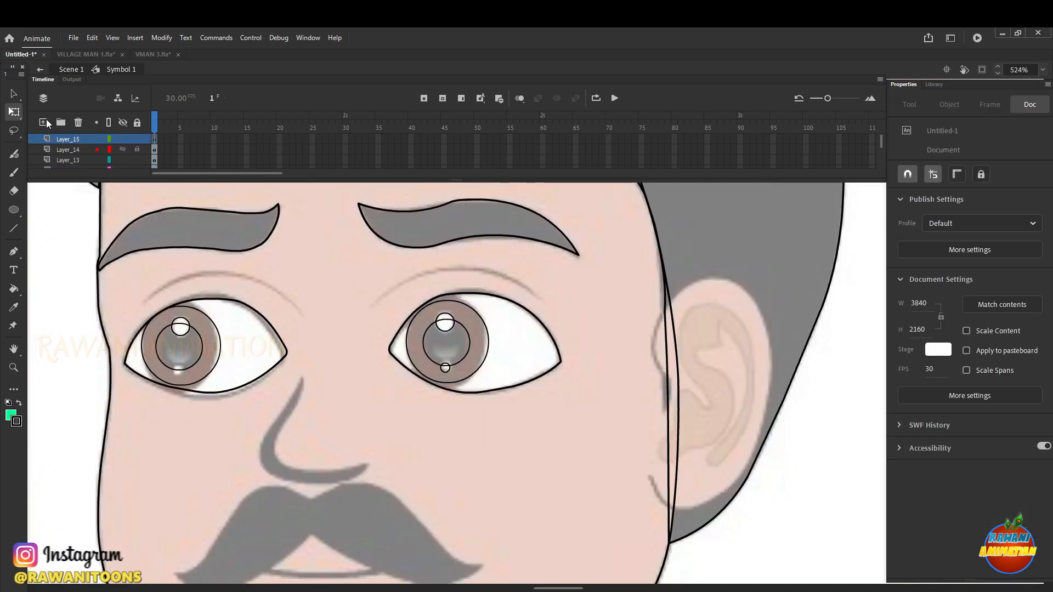
key(ctrl+v)
Move the pasted small highlight circle onto the left eye's lower highlight in the reference and deselect it
scroll(525, 330, up, 4)
drag(545, 345, 98, 240)
scroll(397, 338, down, 2)
scroll(438, 346, down, 3)
scroll(486, 307, up, 2)
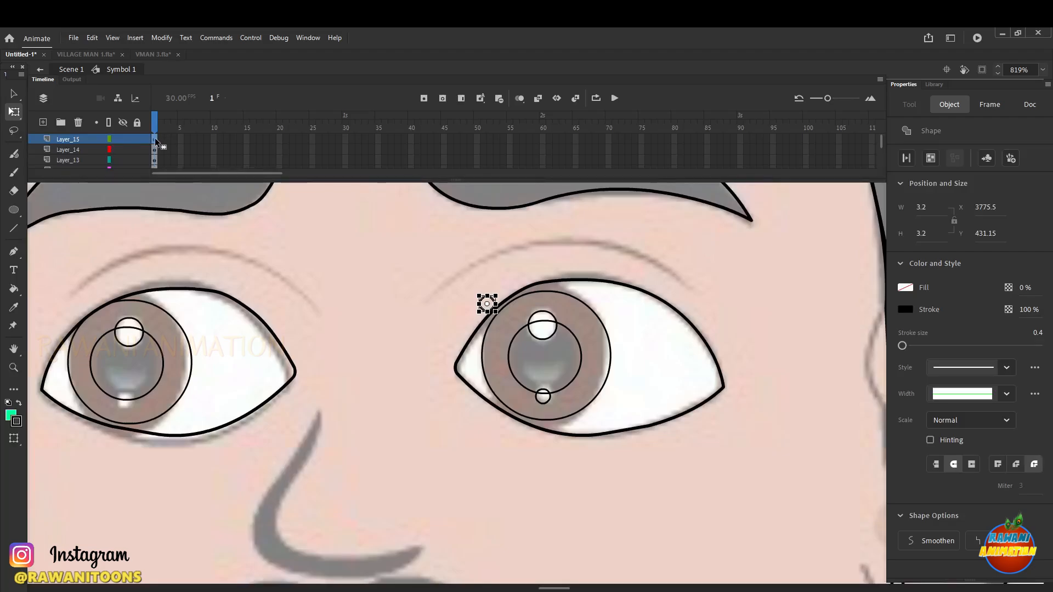
scroll(484, 305, up, 3)
drag(488, 305, 187, 379)
scroll(263, 378, down, 5)
scroll(53, 386, up, 4)
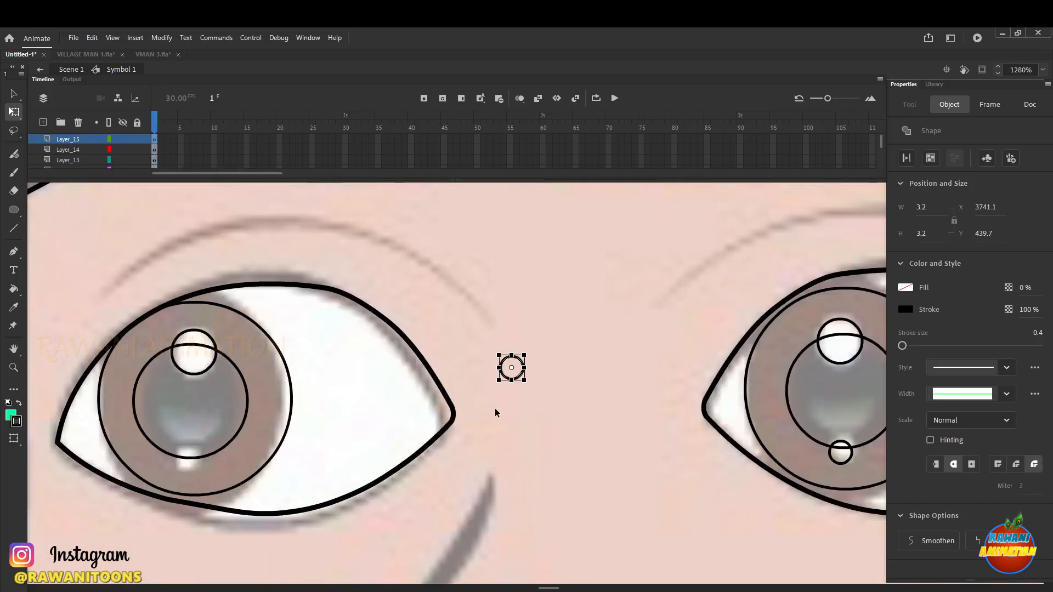
scroll(510, 364, up, 2)
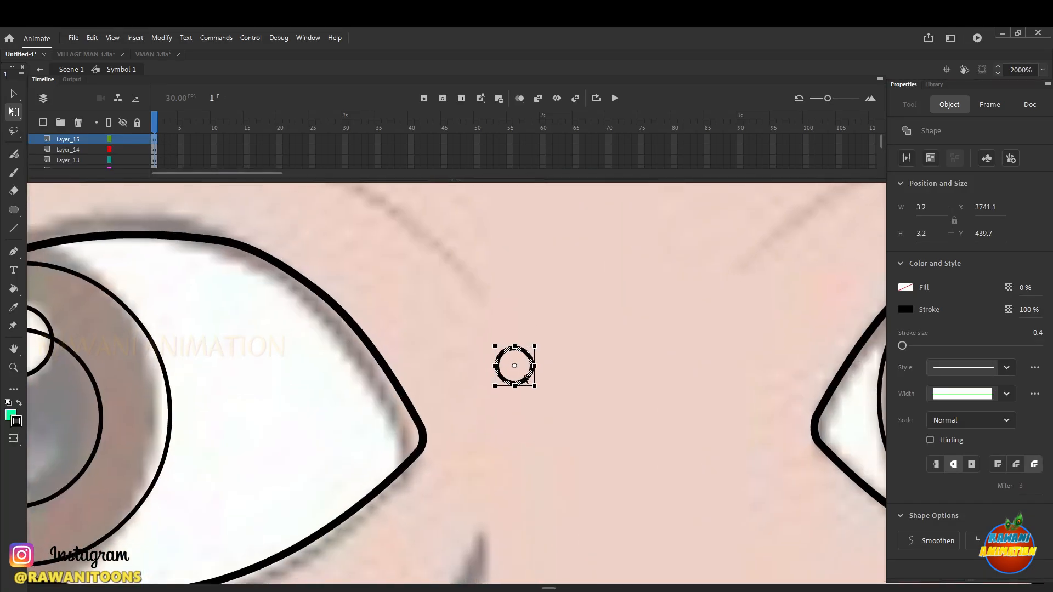
drag(513, 365, 250, 398)
scroll(180, 430, down, 1)
drag(504, 393, 310, 478)
scroll(310, 477, down, 2)
scroll(316, 479, down, 4)
click(403, 426)
scroll(315, 435, down, 3)
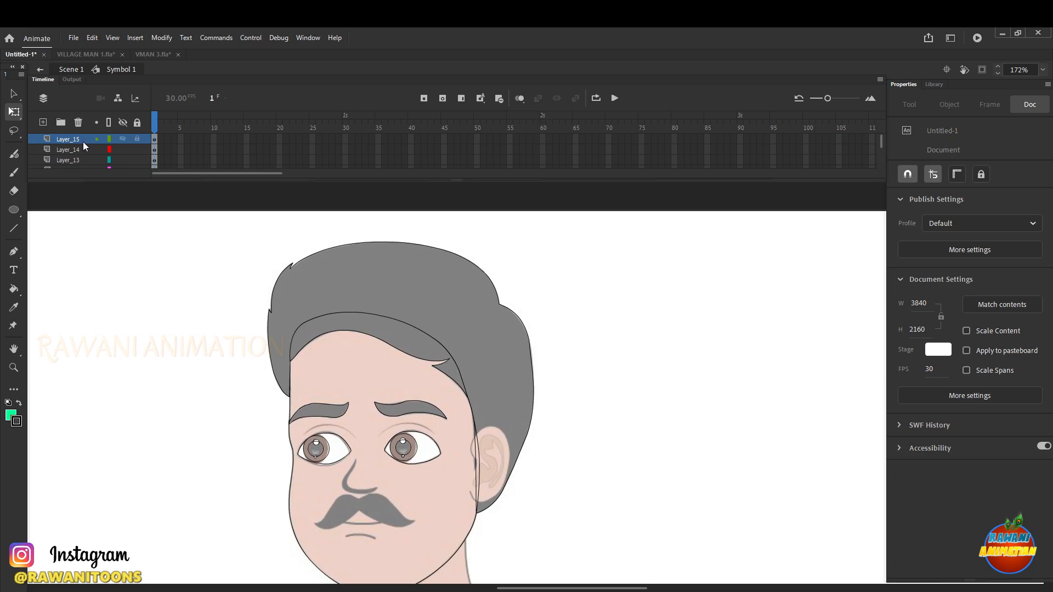
Add a layer above Layer_15 and trace the left eye's eyelid crease as one curve with the Pen tool
click(44, 123)
scroll(315, 432, up, 3)
key(p)
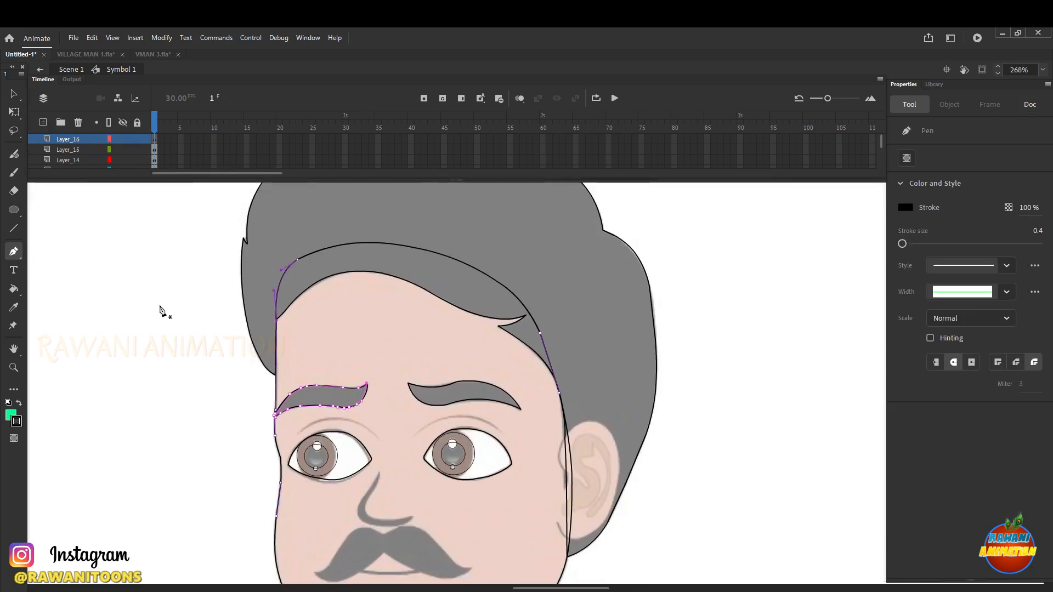
click(155, 140)
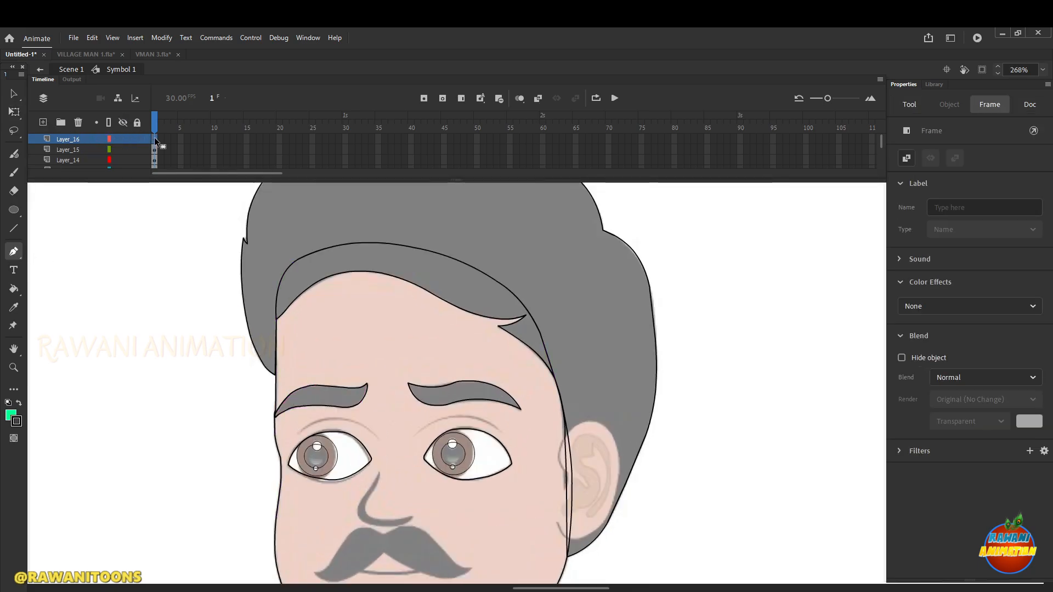
click(297, 433)
drag(378, 438, 423, 484)
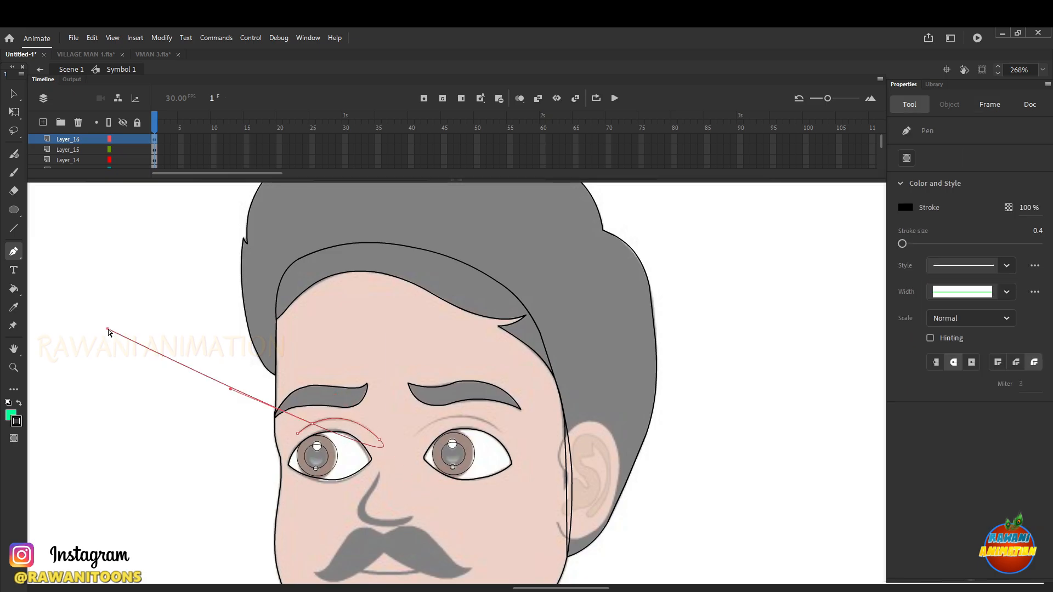
click(13, 111)
scroll(360, 423, up, 5)
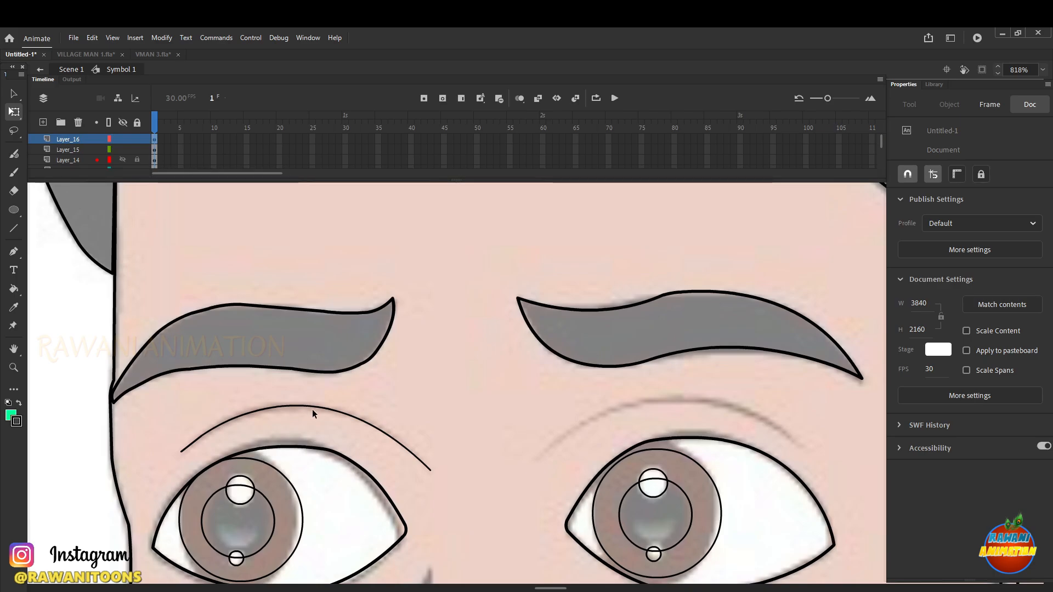
scroll(313, 409, down, 5)
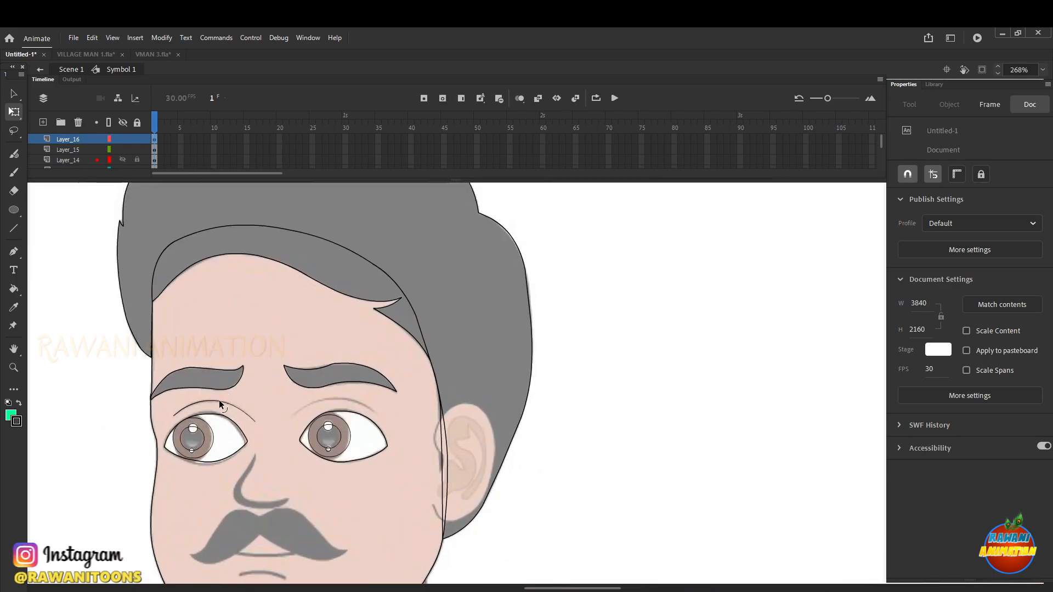
scroll(219, 400, up, 1)
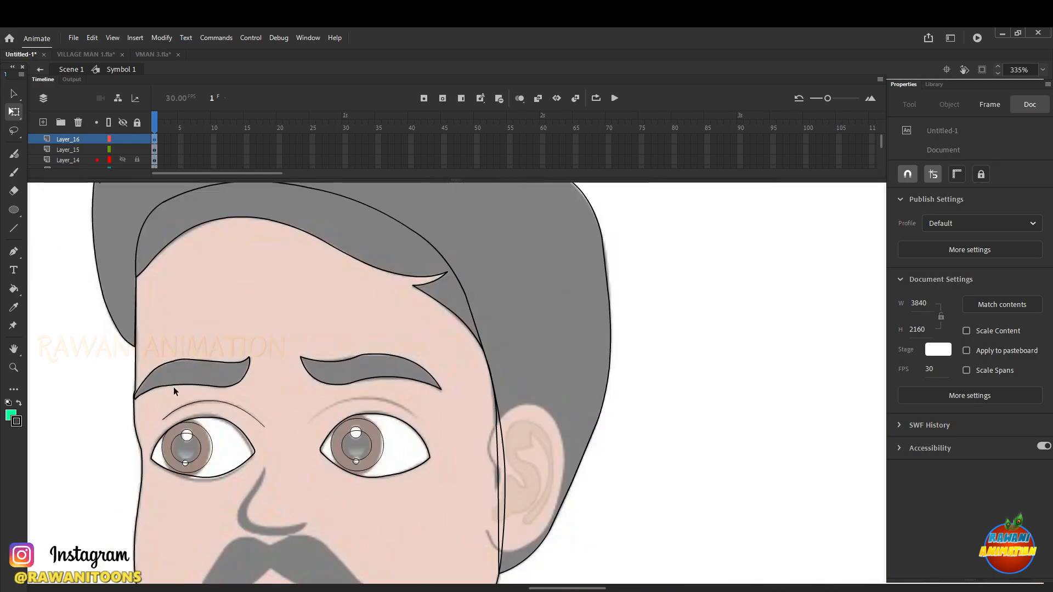
Add a layer above the left eyelid crease layer for the right eye's crease
click(43, 121)
click(240, 410)
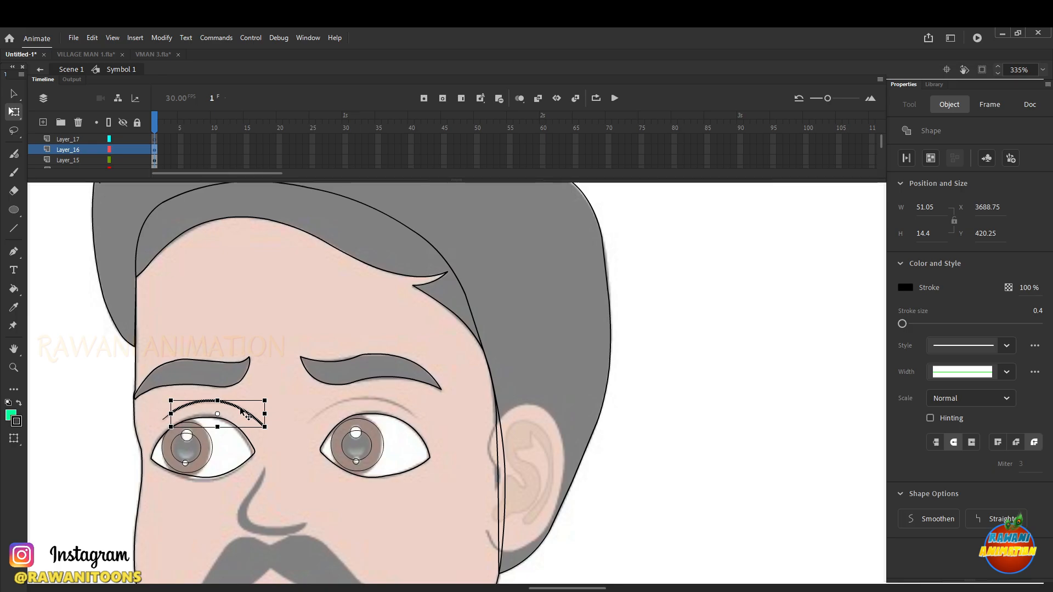
double_click(241, 410)
click(154, 139)
key(ctrl+v)
scroll(558, 341, up, 1)
drag(562, 338, 353, 429)
right_click(353, 429)
mouse_move(417, 316)
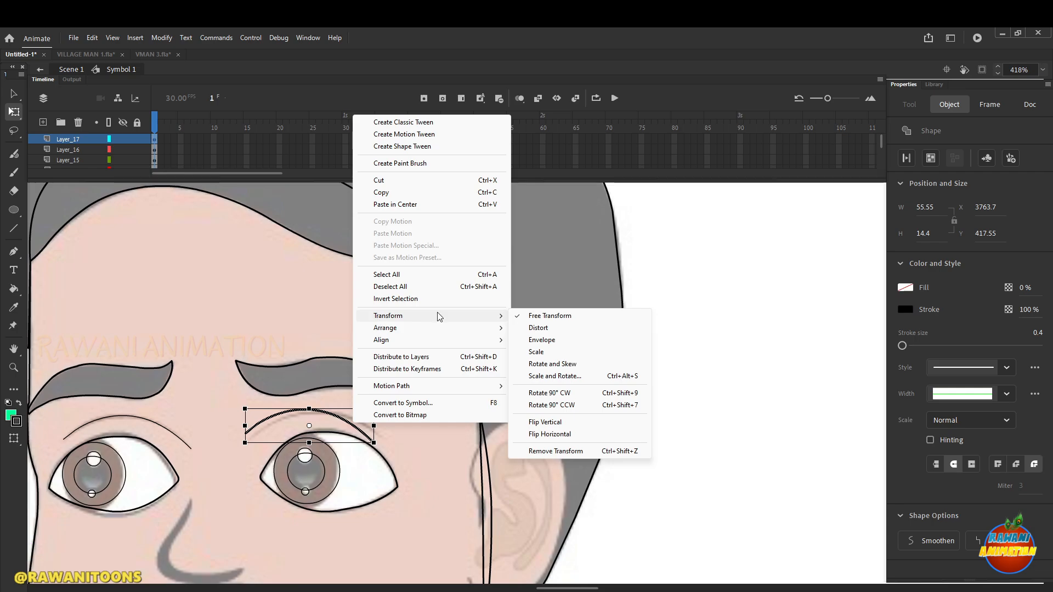
click(590, 436)
scroll(350, 426, up, 2)
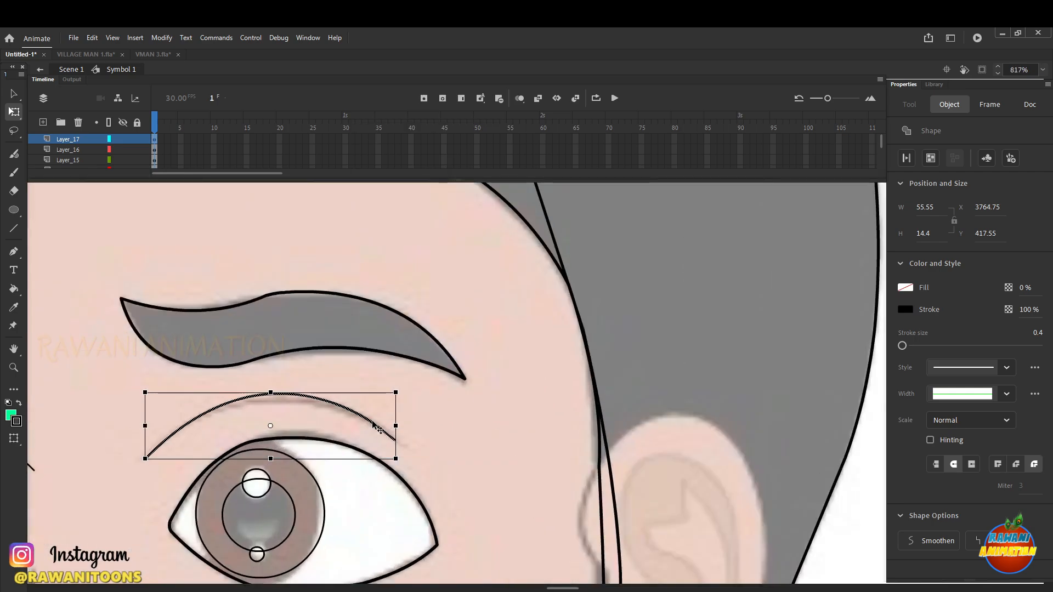
scroll(373, 425, down, 3)
click(195, 404)
scroll(364, 417, up, 2)
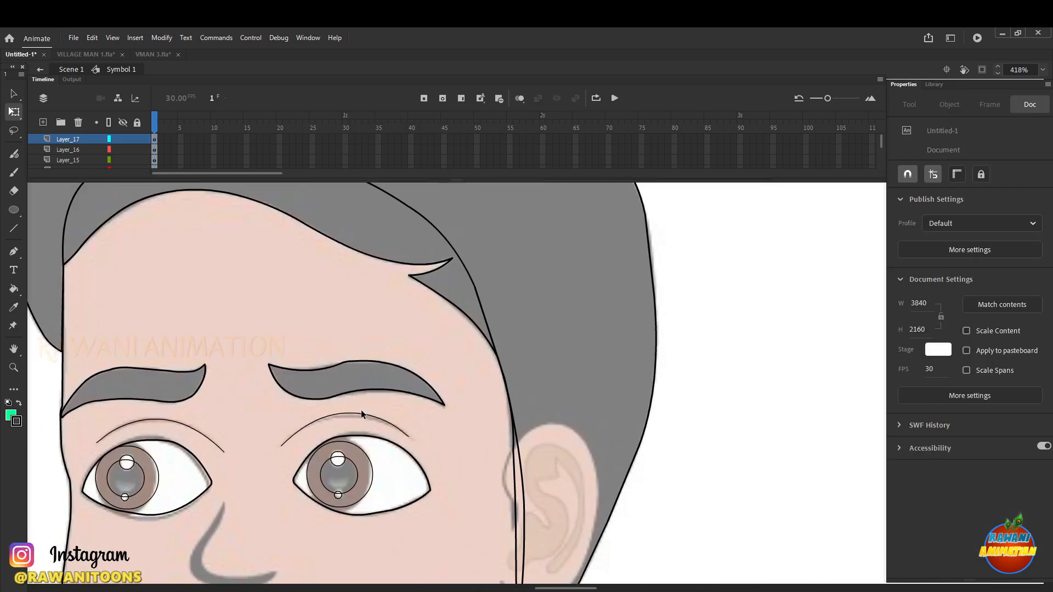
click(360, 410)
key(Delete)
Trace the right eye's eyelid crease on Layer_17 as one curve with the Pen tool
key(p)
click(96, 442)
drag(224, 451, 291, 520)
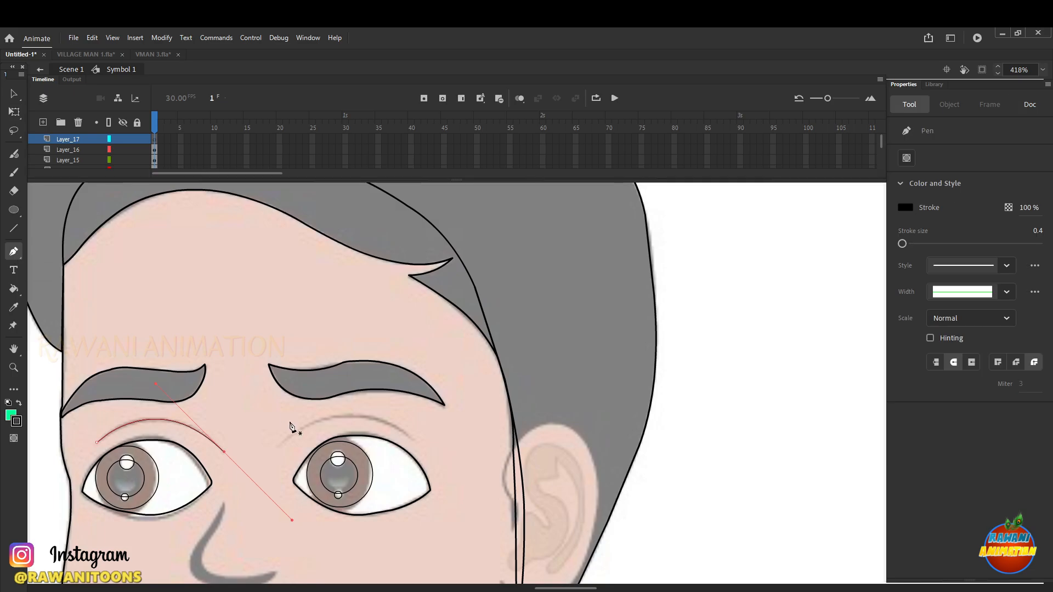
click(162, 143)
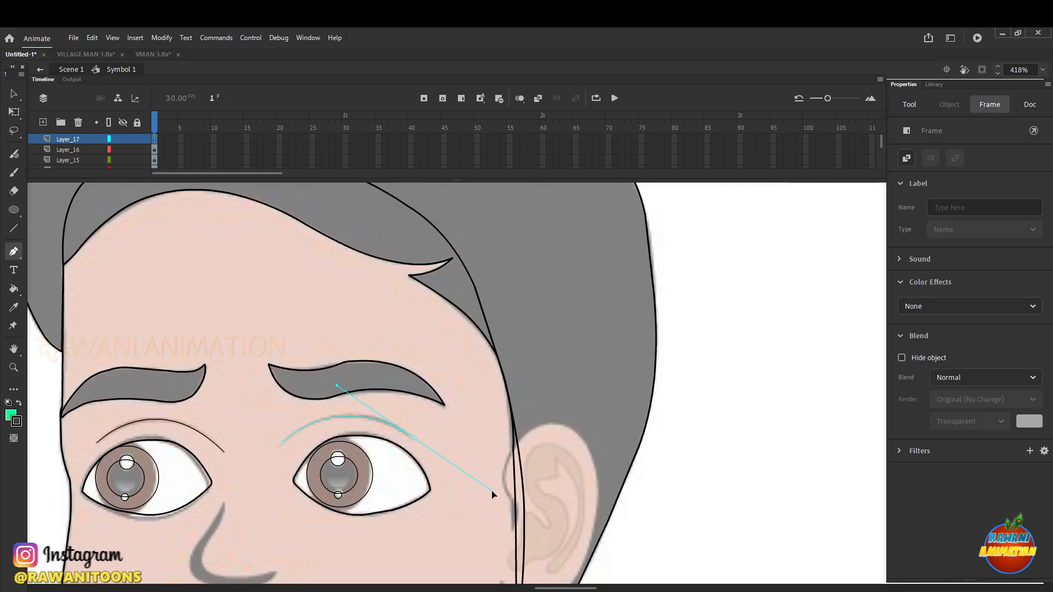
scroll(455, 472, down, 3)
click(14, 112)
scroll(422, 456, down, 4)
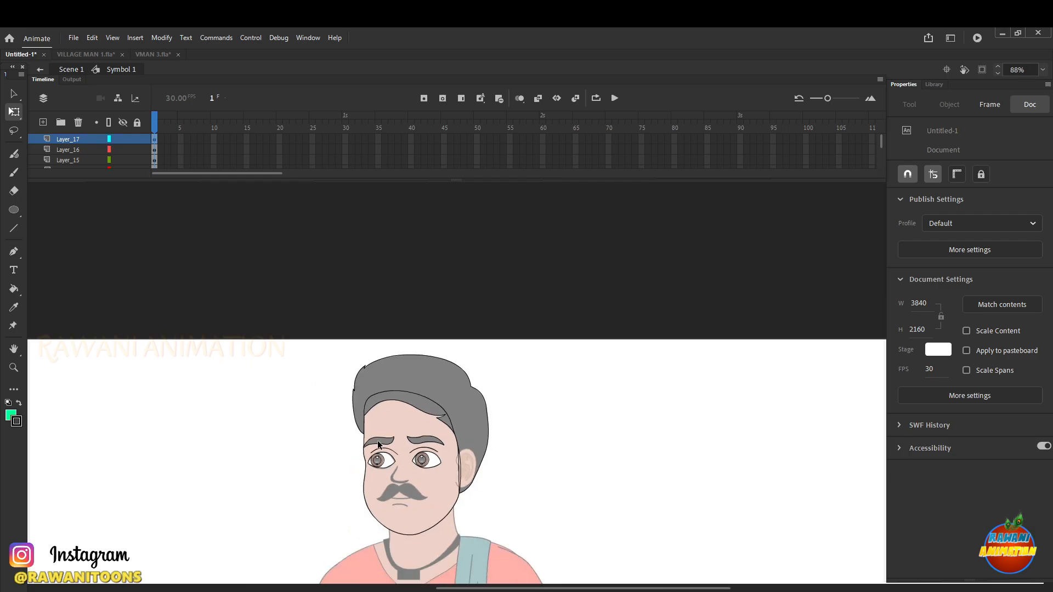
scroll(404, 461, up, 2)
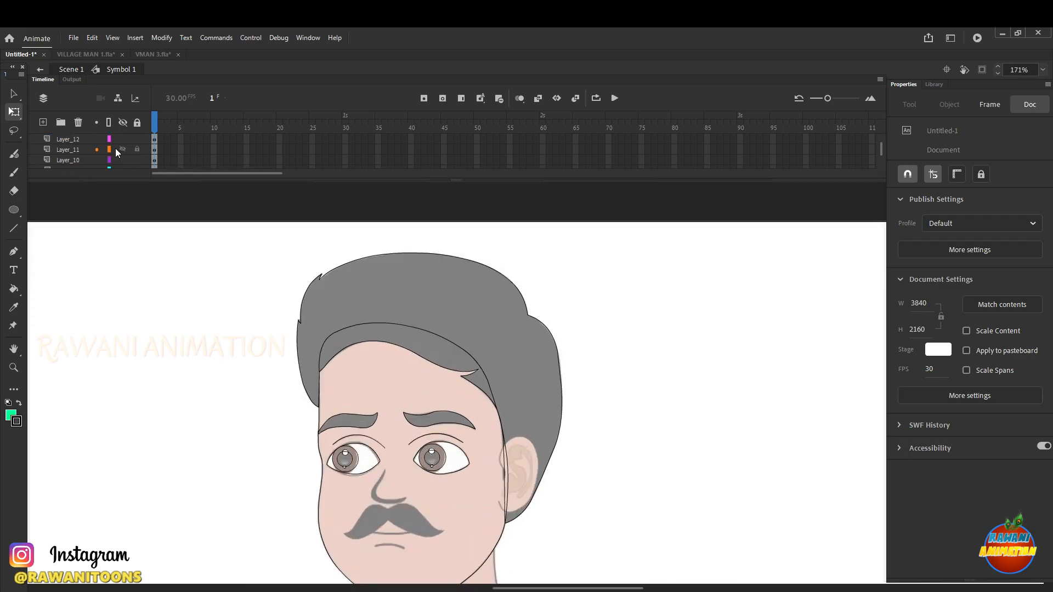
scroll(387, 417, up, 3)
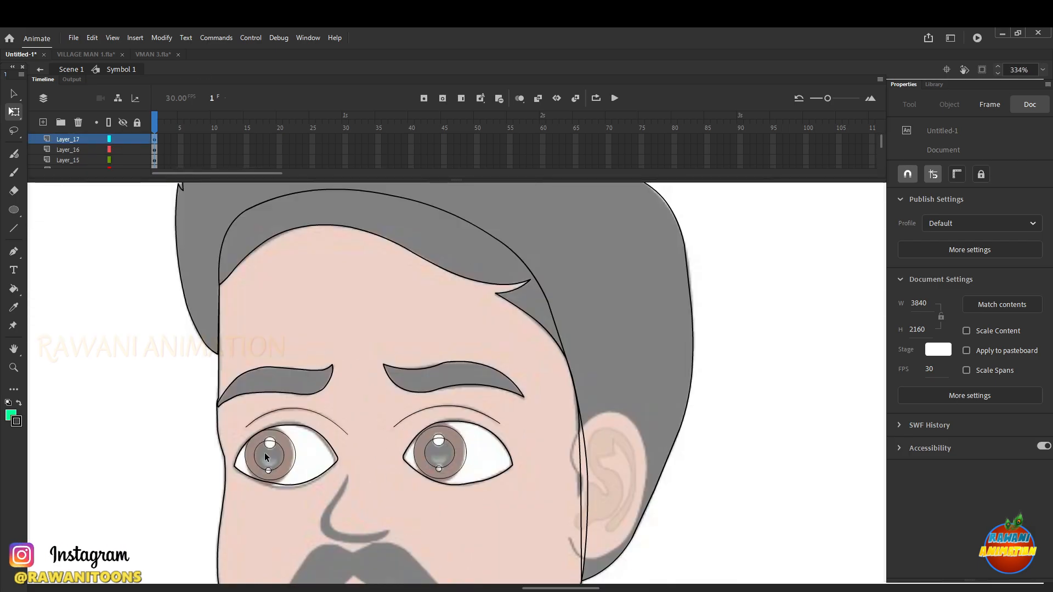
scroll(330, 410, down, 3)
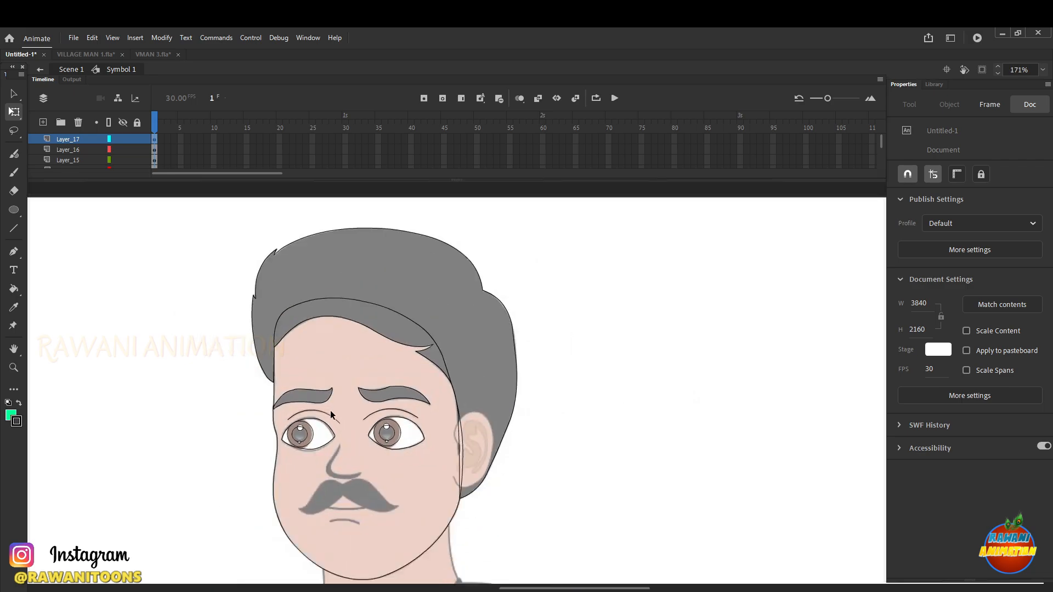
scroll(361, 422, up, 3)
scroll(361, 422, down, 3)
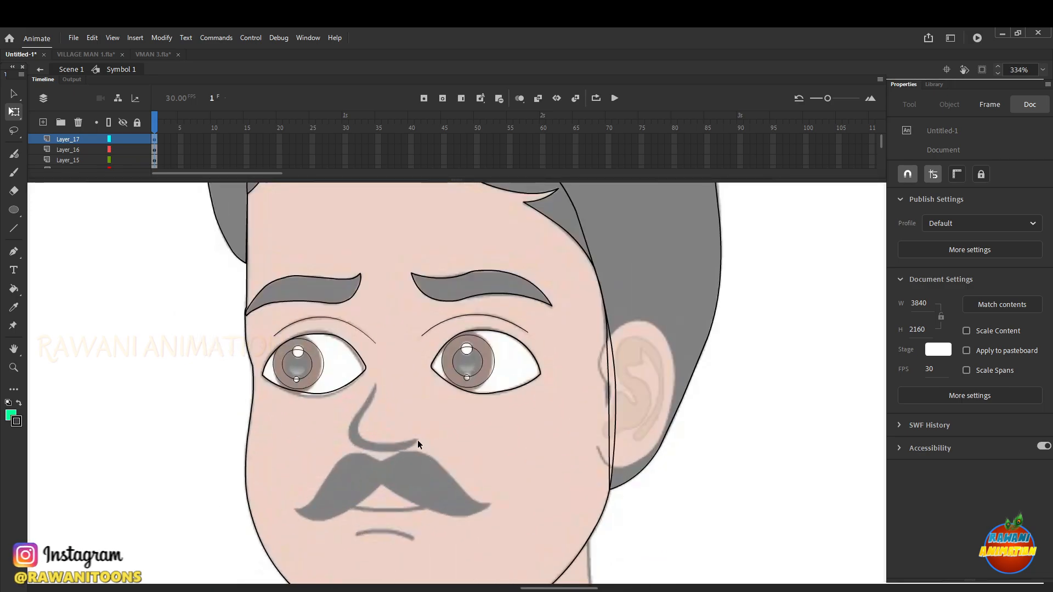
Add a layer above Layer_17 and trace the nose's outer edge from bridge to nostril tip with the Pen tool at stroke size 0.1
scroll(357, 414, up, 3)
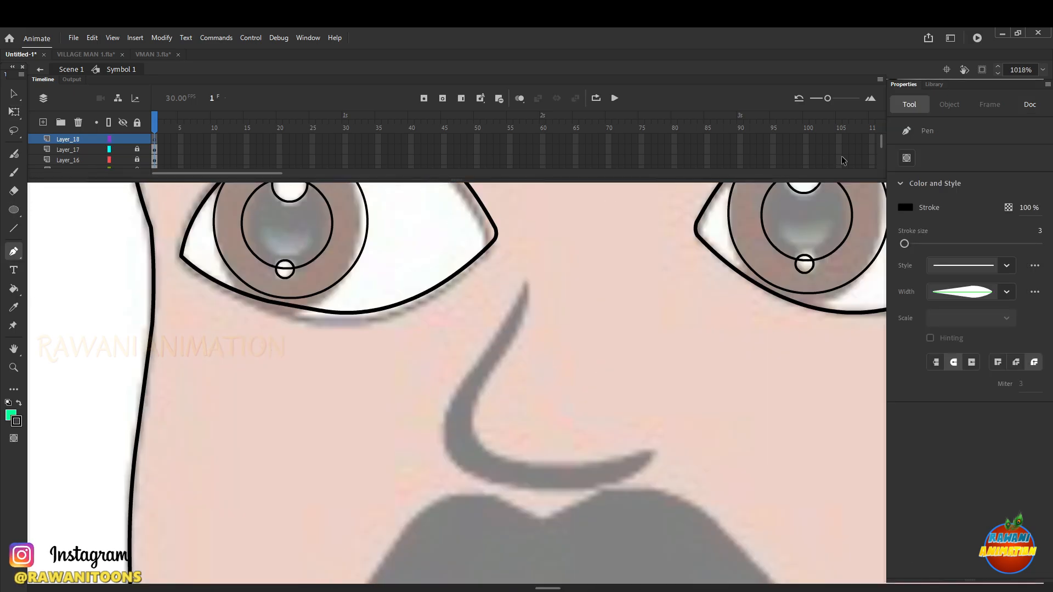
drag(904, 244, 899, 244)
click(509, 315)
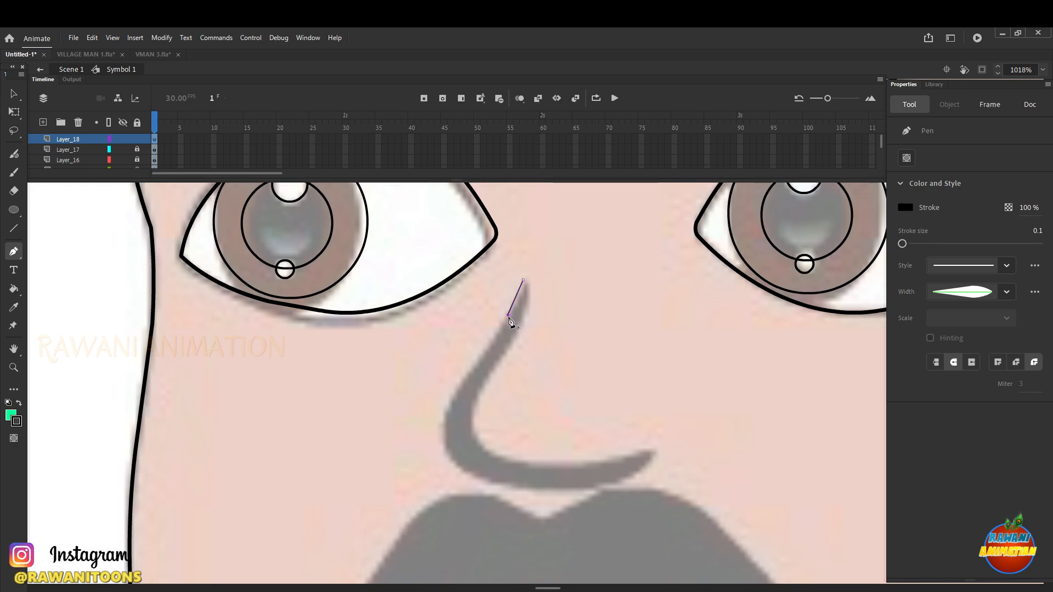
click(480, 356)
drag(431, 437, 436, 446)
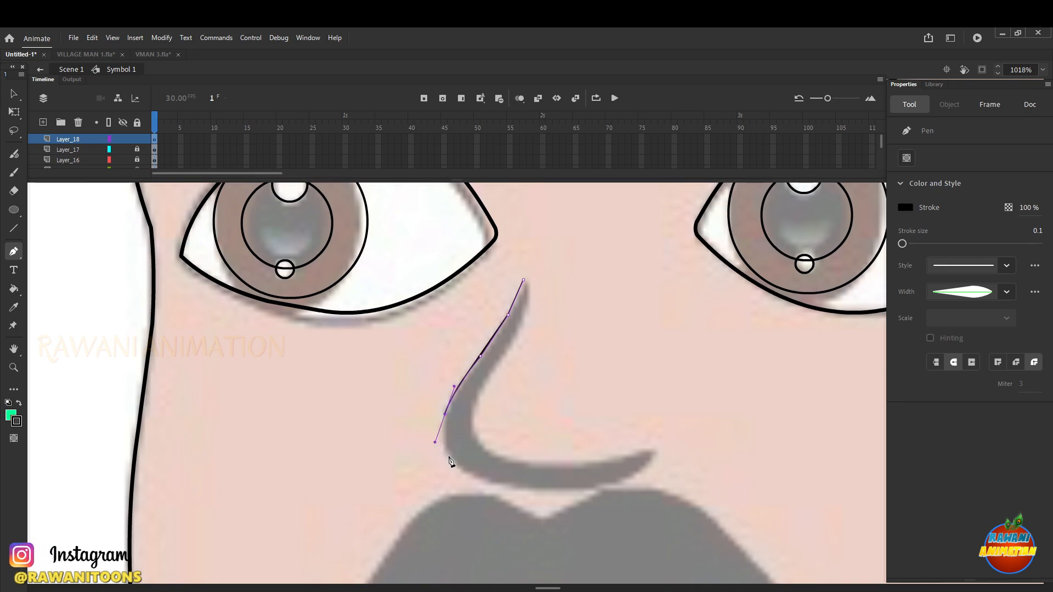
click(445, 416)
drag(475, 477, 522, 499)
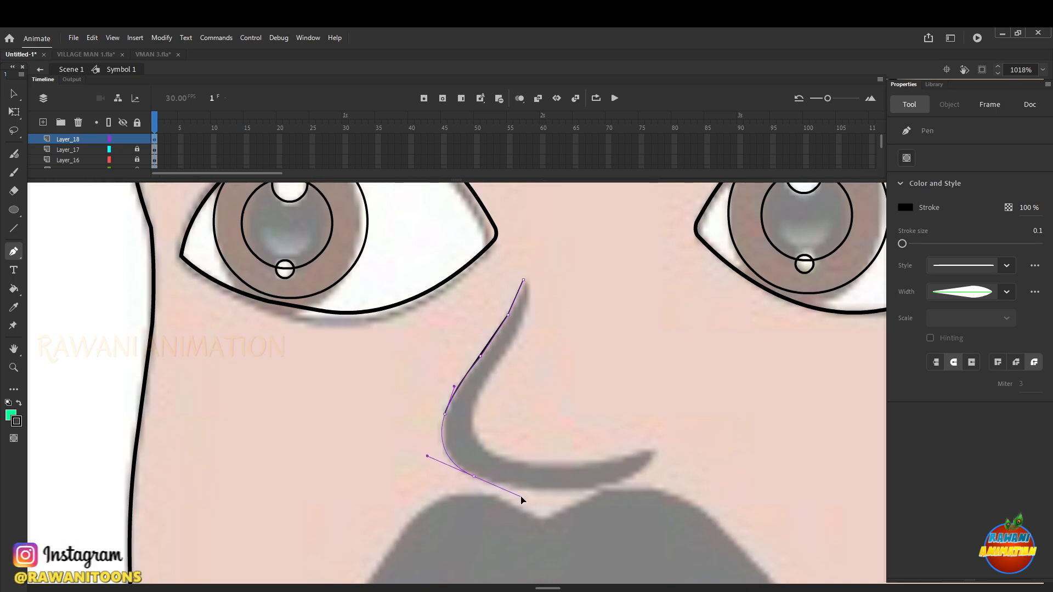
drag(652, 454, 710, 386)
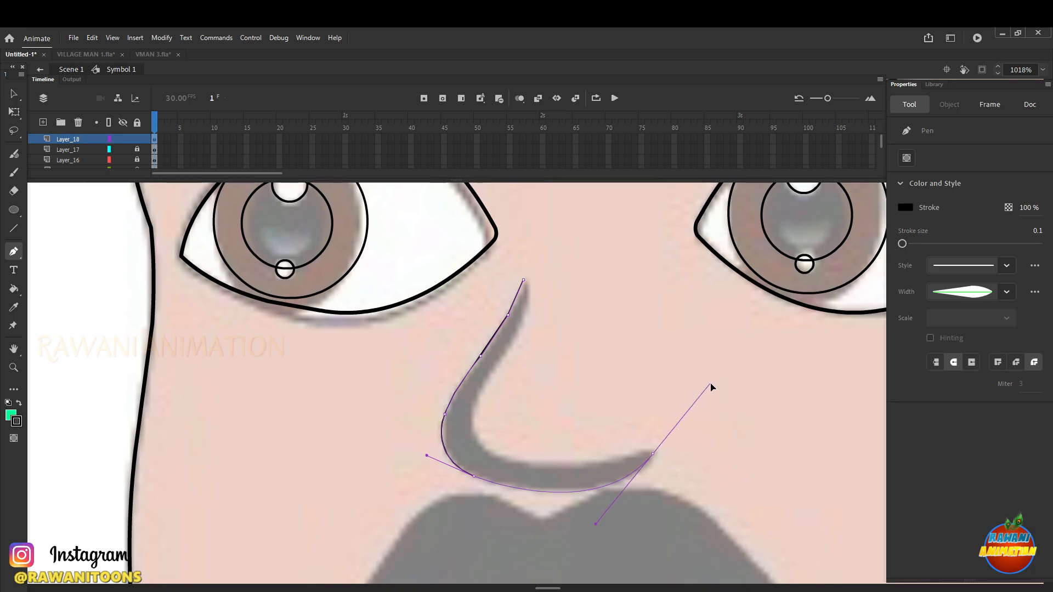
Continue the nose outline around the nostril tip and back along its inner edge towards the bridge with curved segments
click(653, 453)
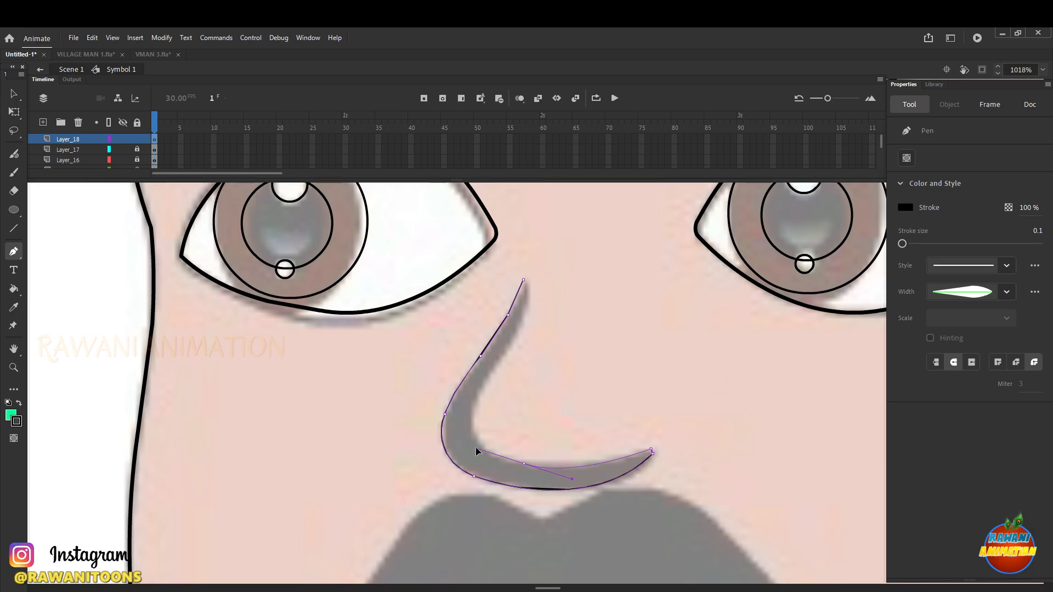
drag(476, 448, 471, 451)
click(524, 464)
key(ctrl+=)
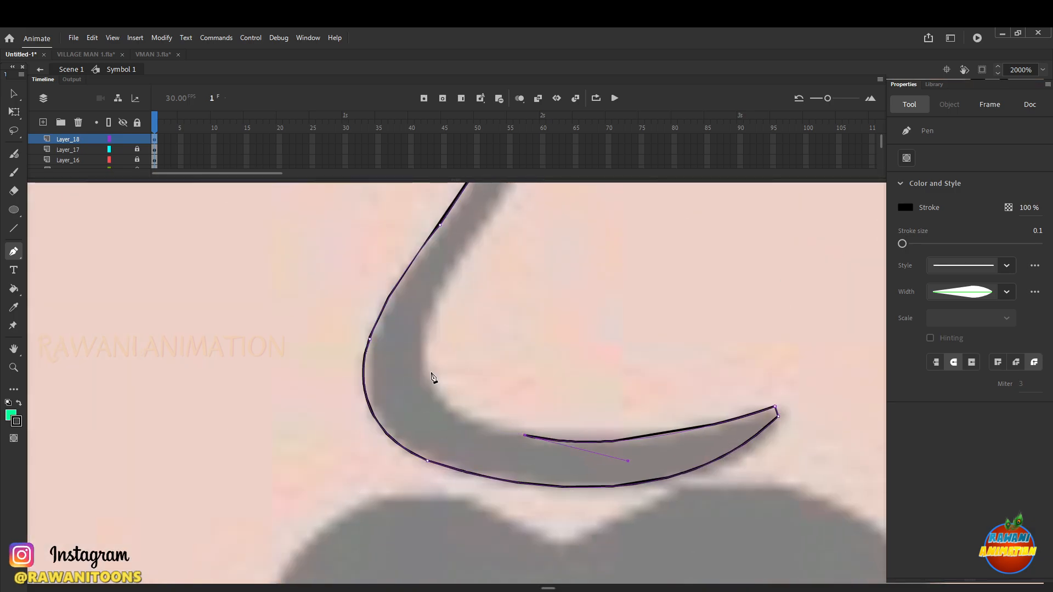
drag(428, 369, 410, 299)
scroll(498, 389, down, 2)
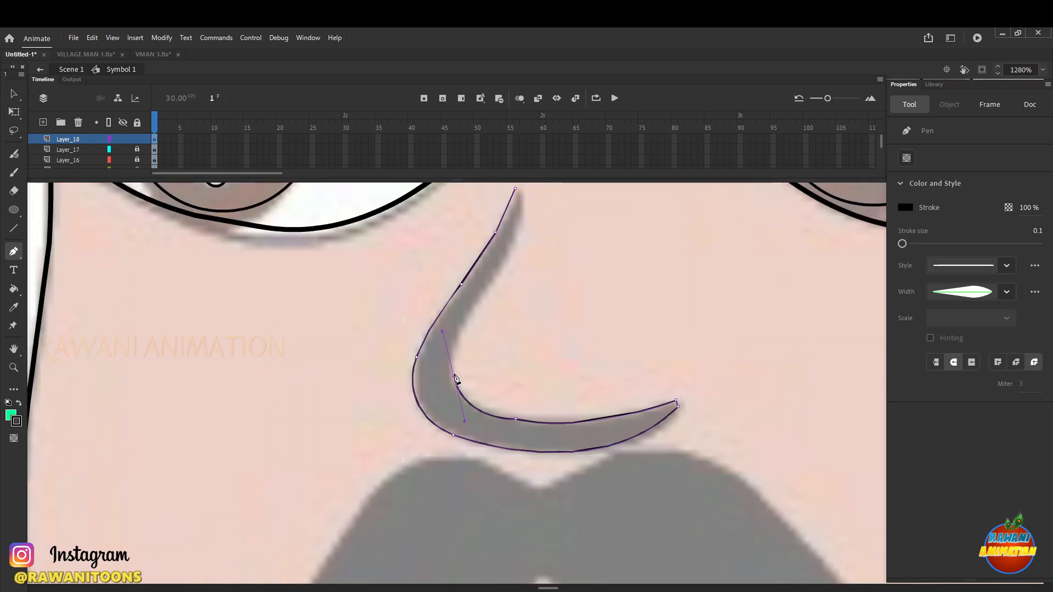
drag(507, 257, 573, 182)
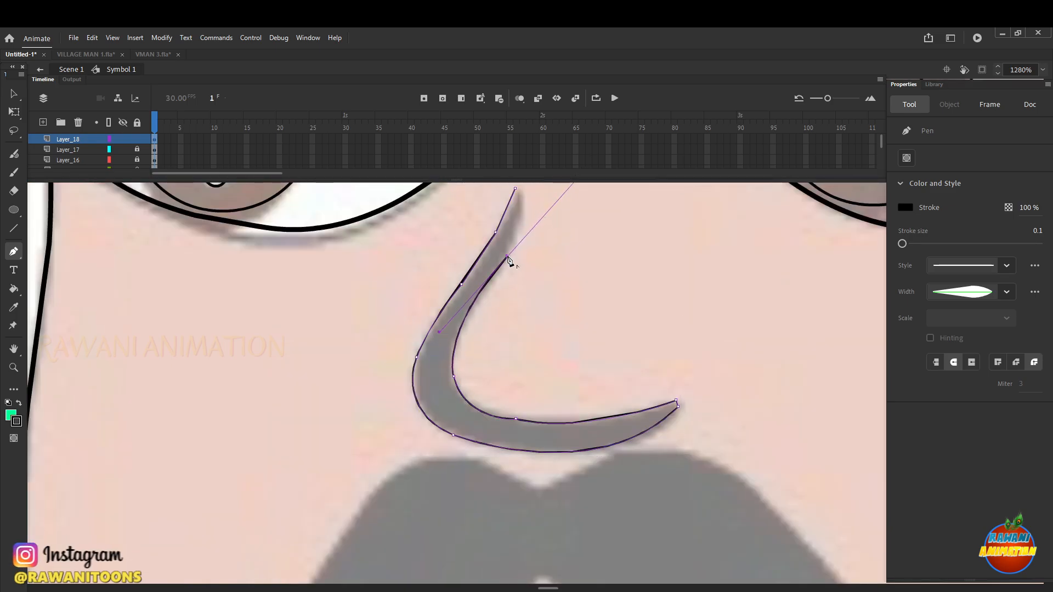
click(508, 256)
Close the nose outline with short straight segments up to its starting point at the bridge
scroll(521, 268, up, 3)
drag(515, 340, 483, 325)
key(ctrl+z)
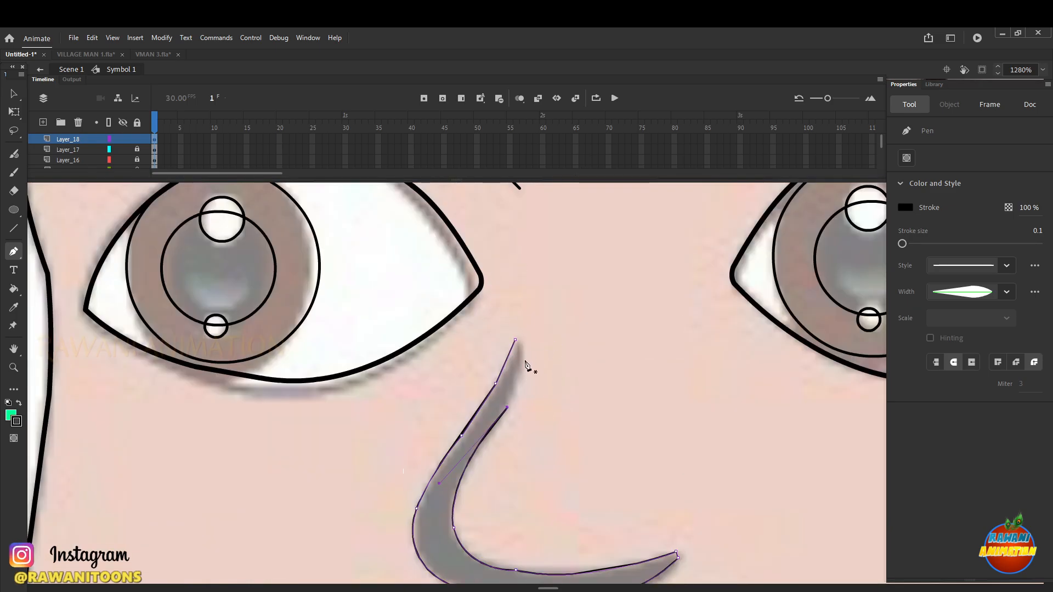
scroll(511, 407, up, 2)
click(508, 380)
click(533, 305)
click(520, 275)
scroll(537, 312, down, 6)
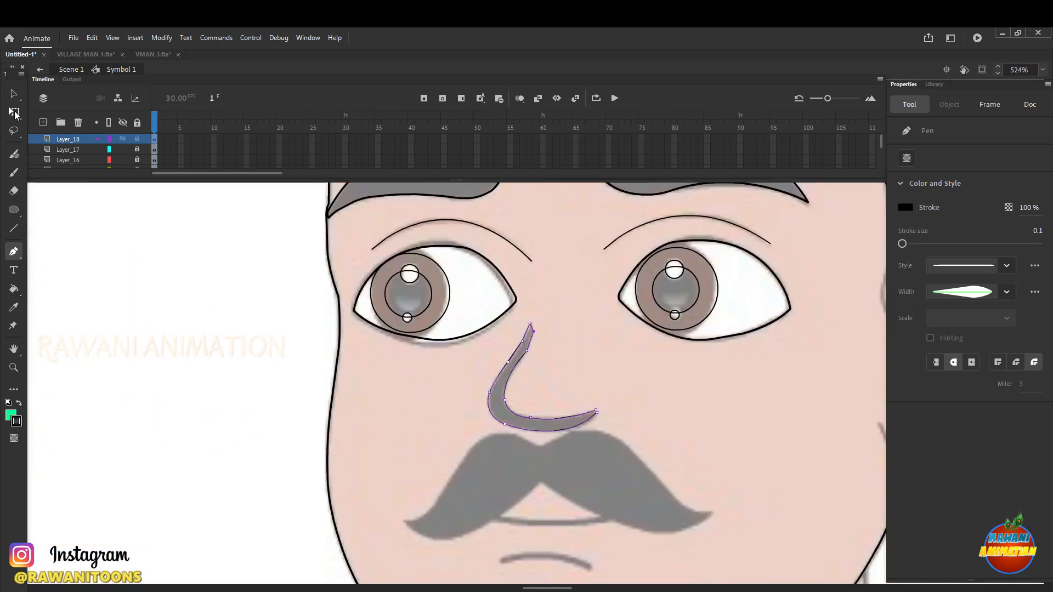
Refine the nose outline's tips against the reference and lock Layer_18
click(15, 113)
scroll(518, 364, up, 4)
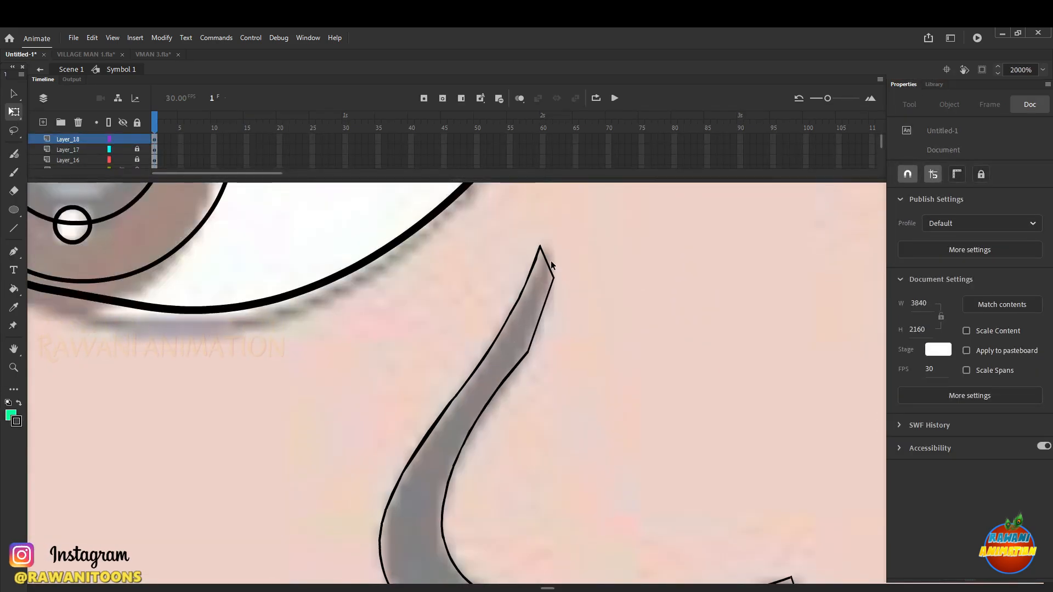
scroll(517, 377, down, 3)
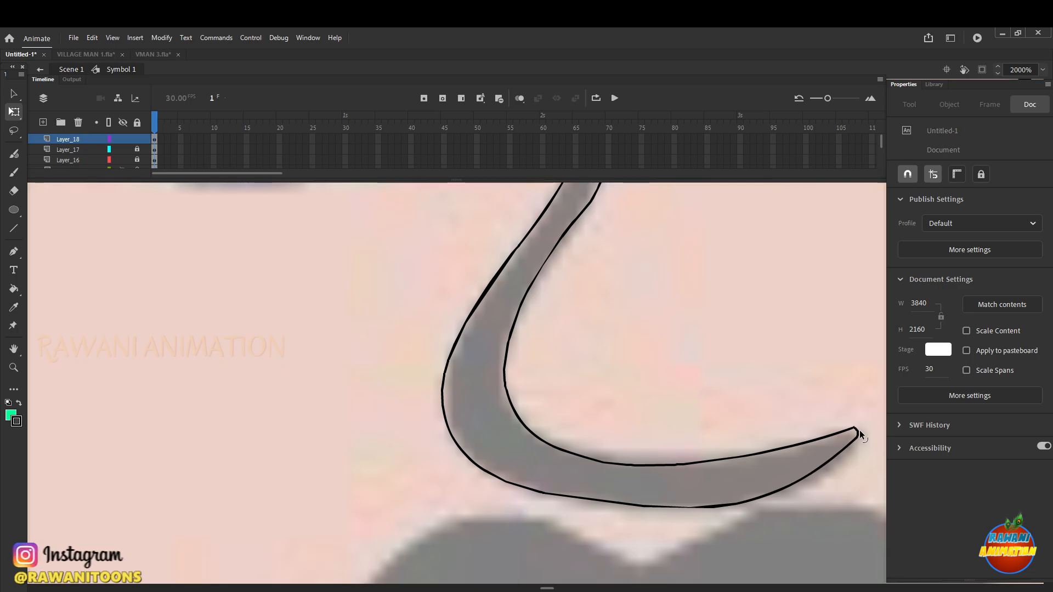
scroll(860, 430, down, 5)
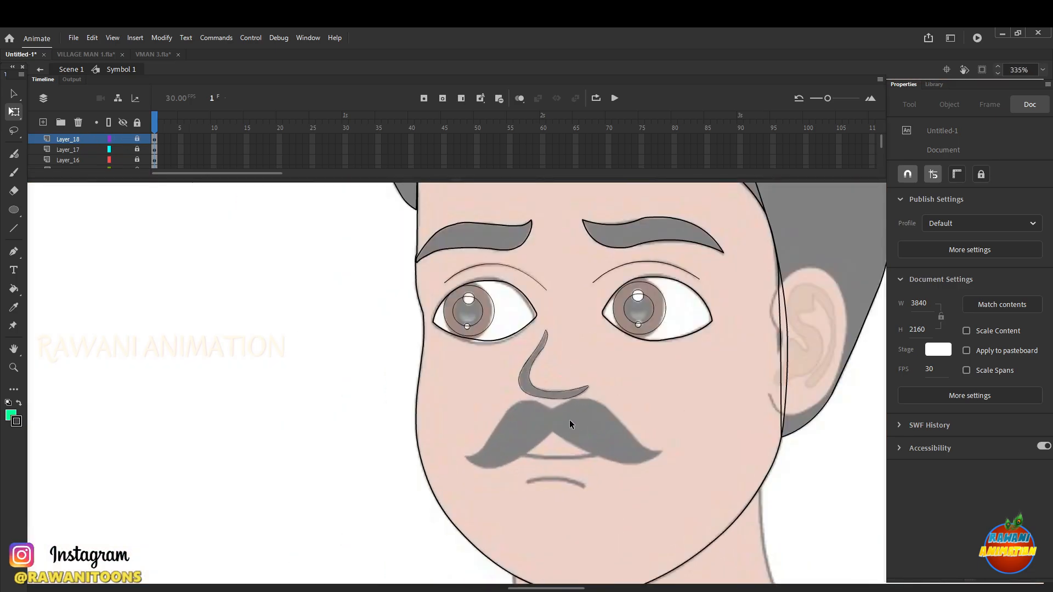
scroll(568, 421, down, 3)
scroll(561, 432, up, 2)
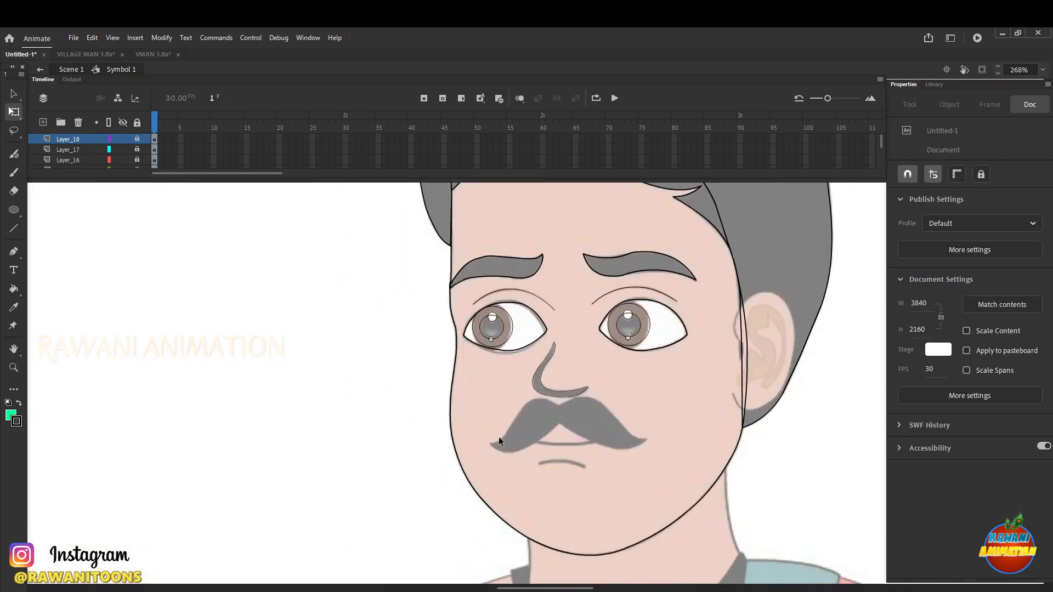
Leave Layer_18 locked and add a layer above it for tracing the moustache with the Pen tool
click(14, 253)
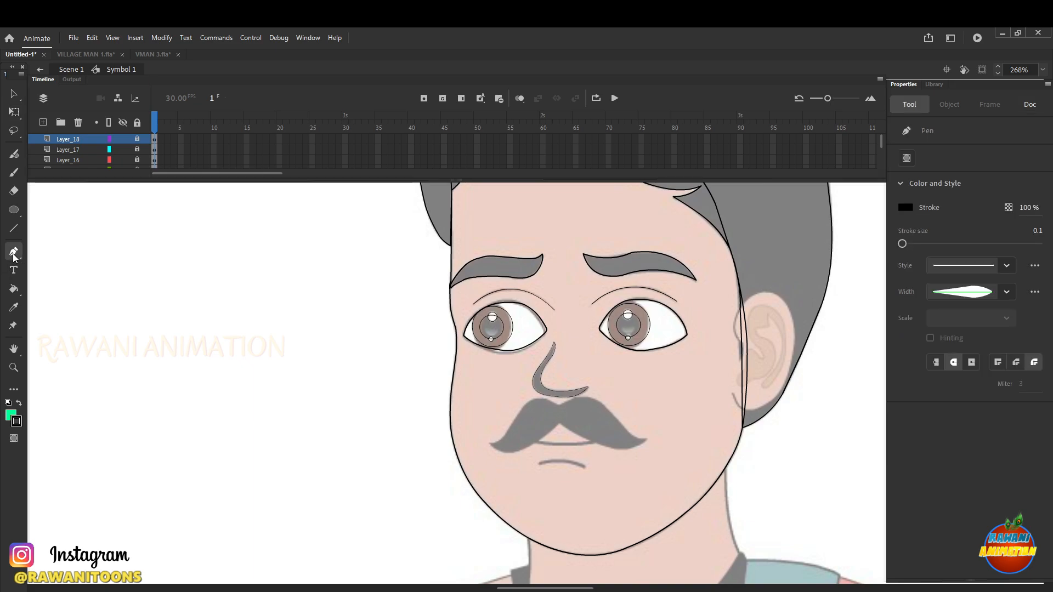
click(489, 448)
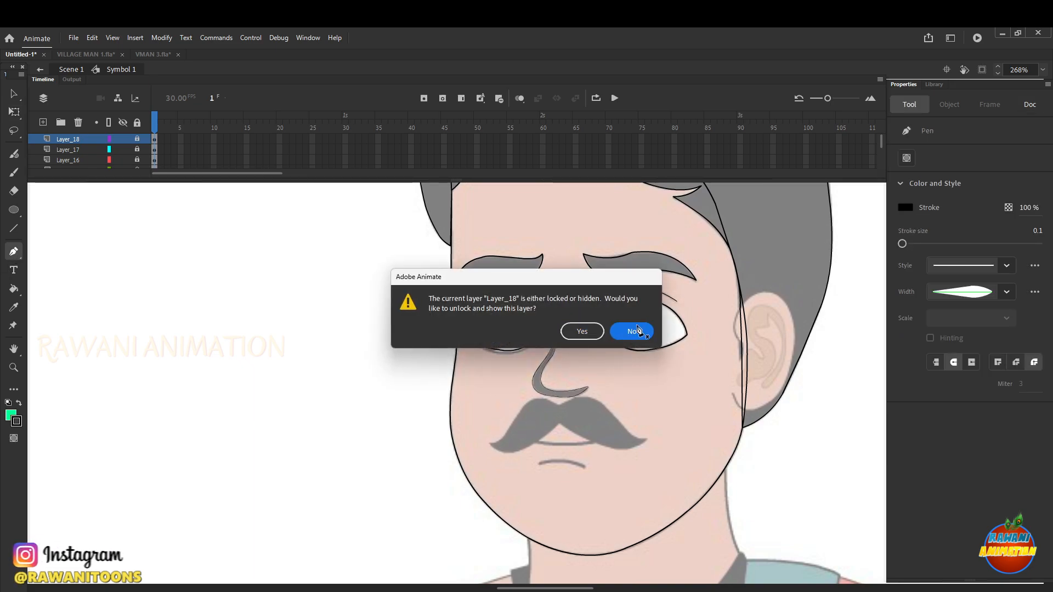
click(631, 332)
click(43, 122)
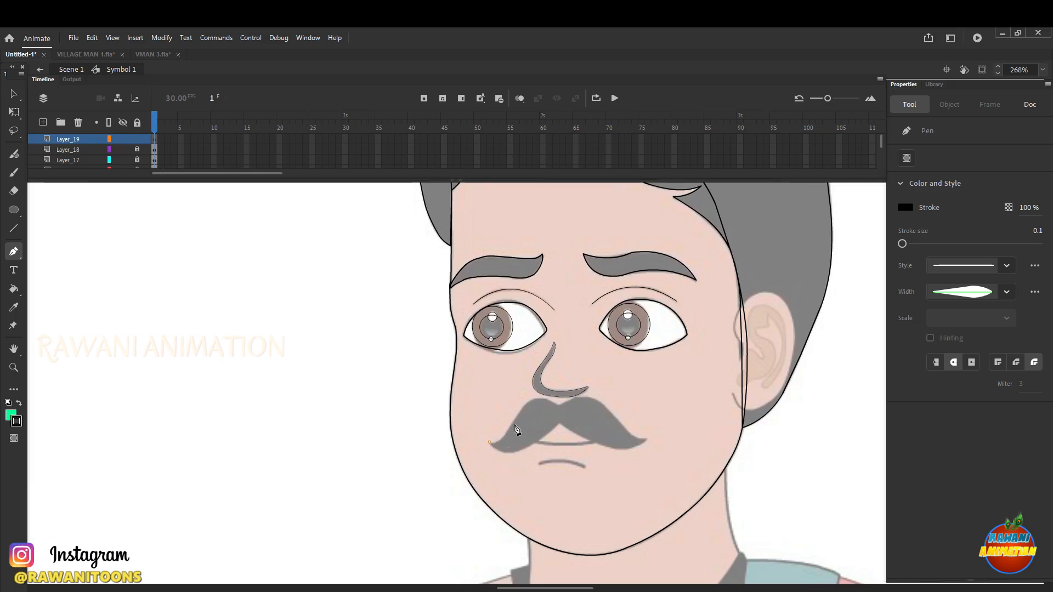
Trace the moustache's upper edge on Layer_19 from its left tip over the centre notch to its right tip
scroll(525, 419, up, 3)
click(491, 381)
click(532, 355)
click(561, 355)
click(600, 373)
click(614, 372)
click(643, 355)
click(662, 351)
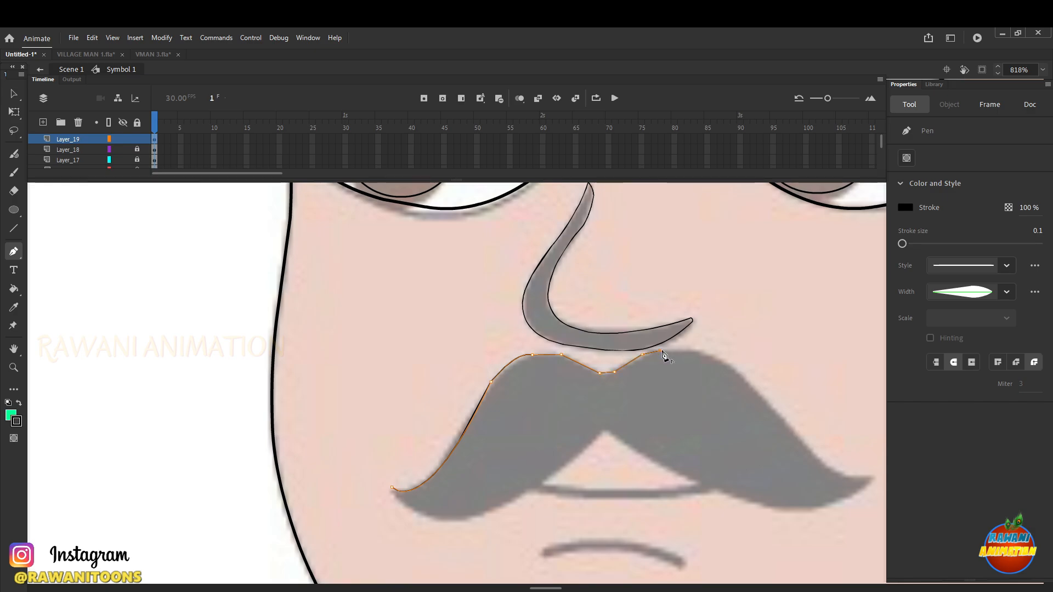
click(700, 351)
click(726, 364)
click(771, 403)
click(818, 459)
click(871, 475)
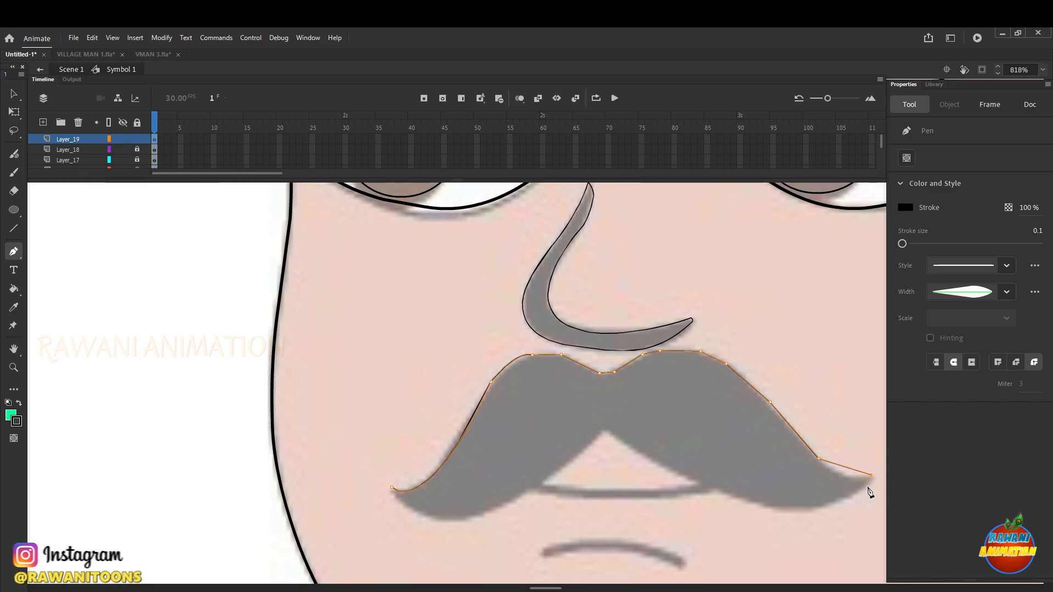
Trace the moustache's lower edge through the central peak and close the outline at the left tip
click(867, 486)
click(825, 507)
click(770, 510)
click(679, 474)
click(606, 429)
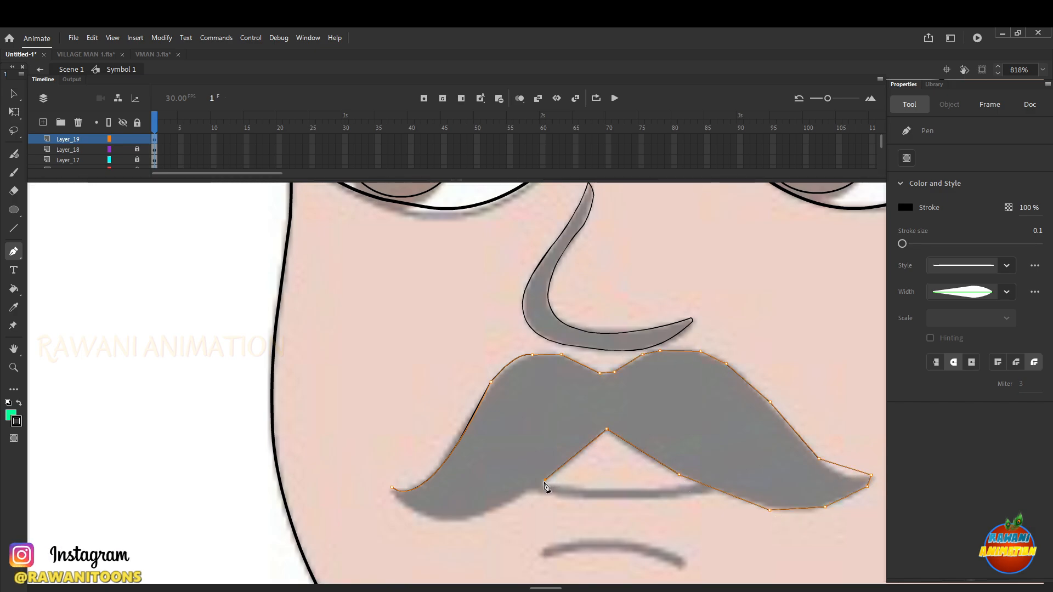
click(544, 483)
drag(392, 488, 362, 431)
Select the whole moustache outline, give its stroke a uniform width profile and deselect it
click(14, 112)
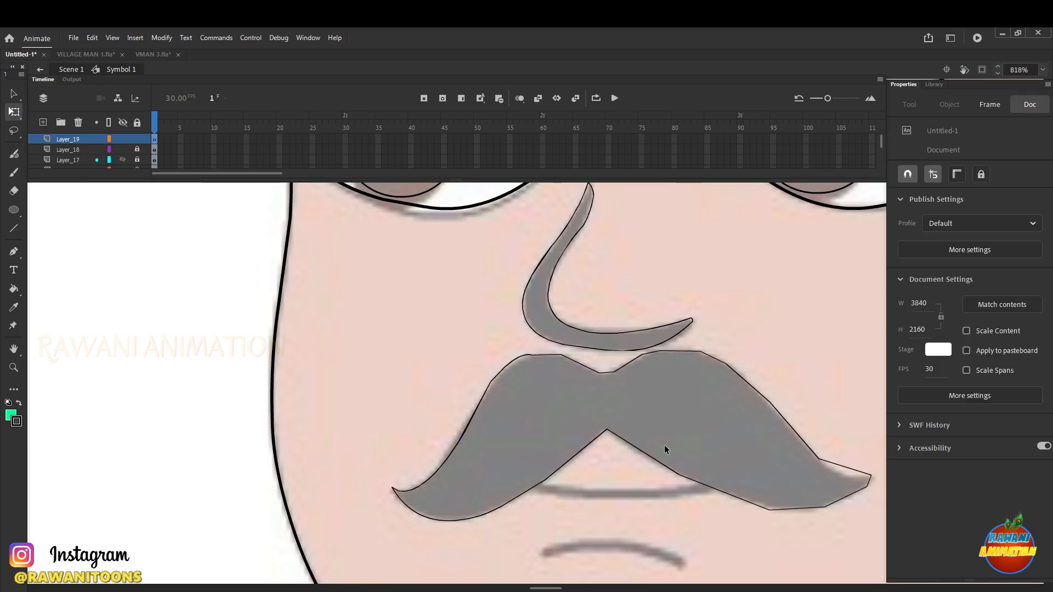
scroll(662, 456, up, 4)
scroll(613, 462, down, 2)
double_click(644, 473)
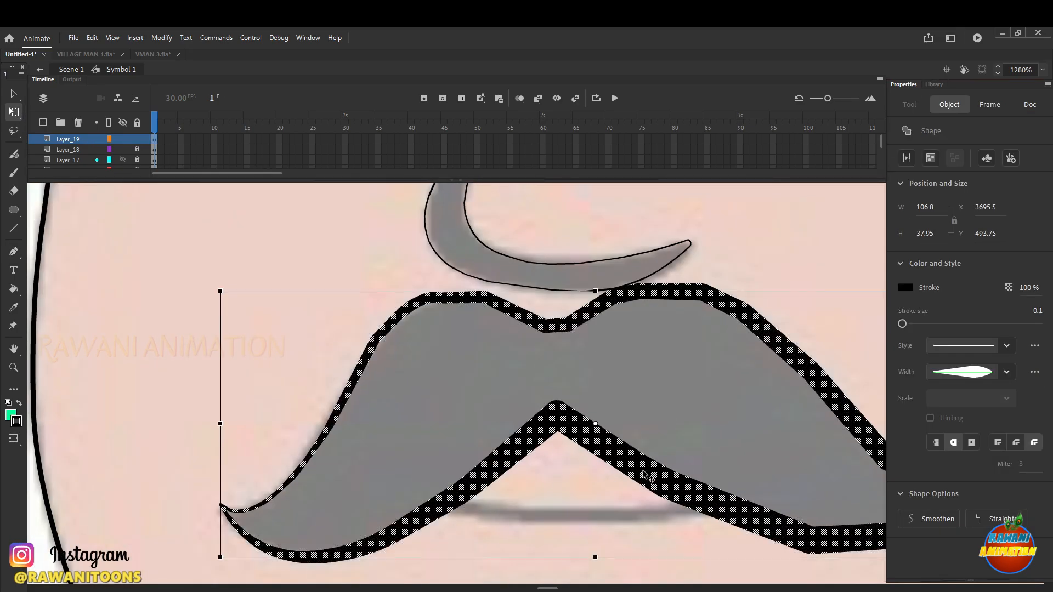
click(1007, 372)
click(992, 387)
click(822, 269)
Bend the moustache's lower edge to the reference, then move the right tip corner and curve the edge above it
scroll(823, 269, up, 2)
scroll(658, 332, right, 1)
scroll(725, 434, down, 3)
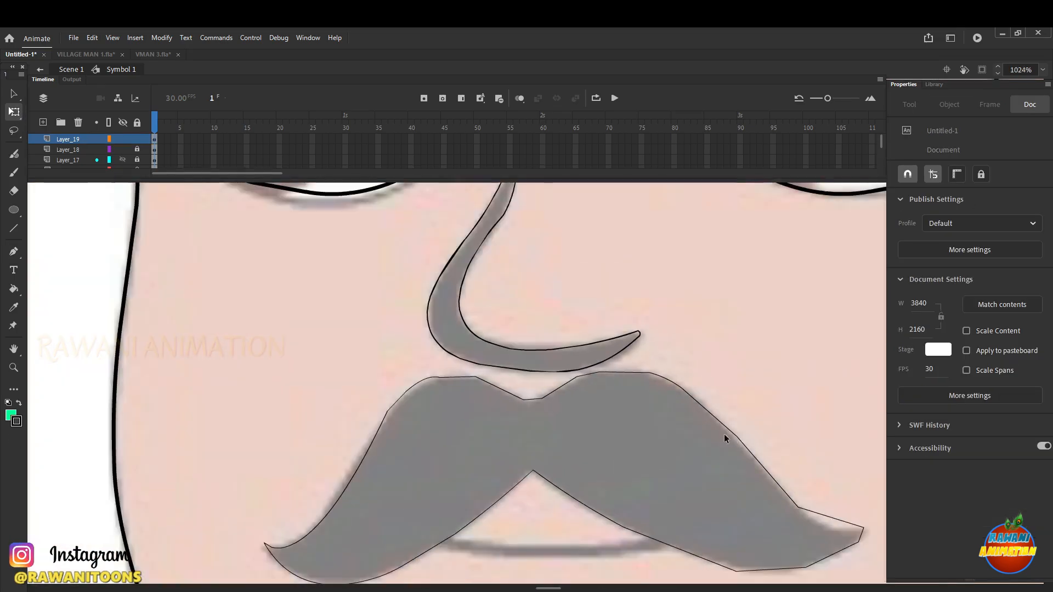
scroll(395, 400, up, 2)
scroll(393, 408, down, 3)
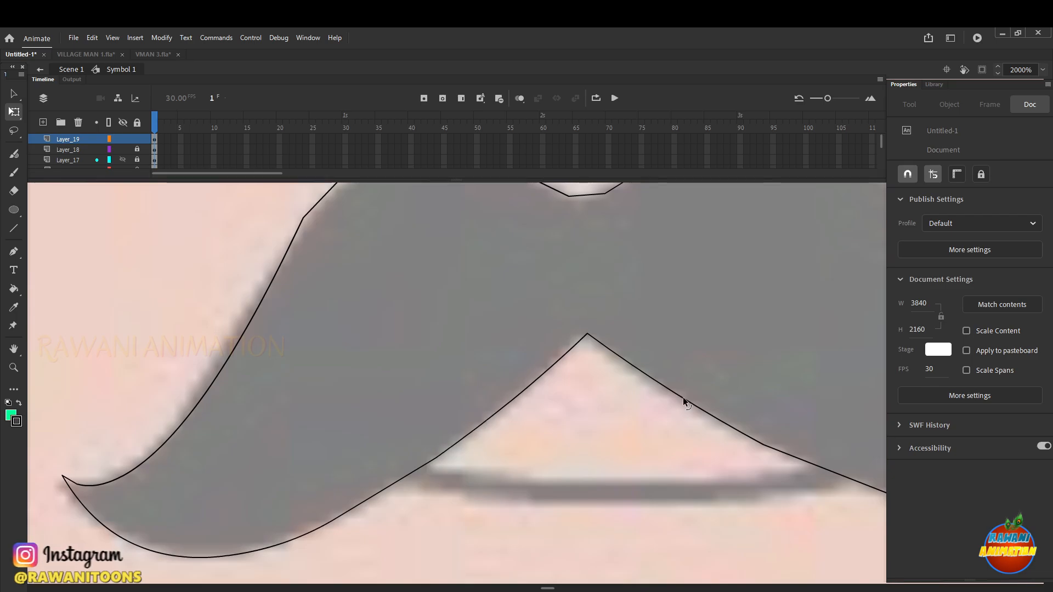
scroll(682, 397, right, 5)
scroll(776, 455, down, 2)
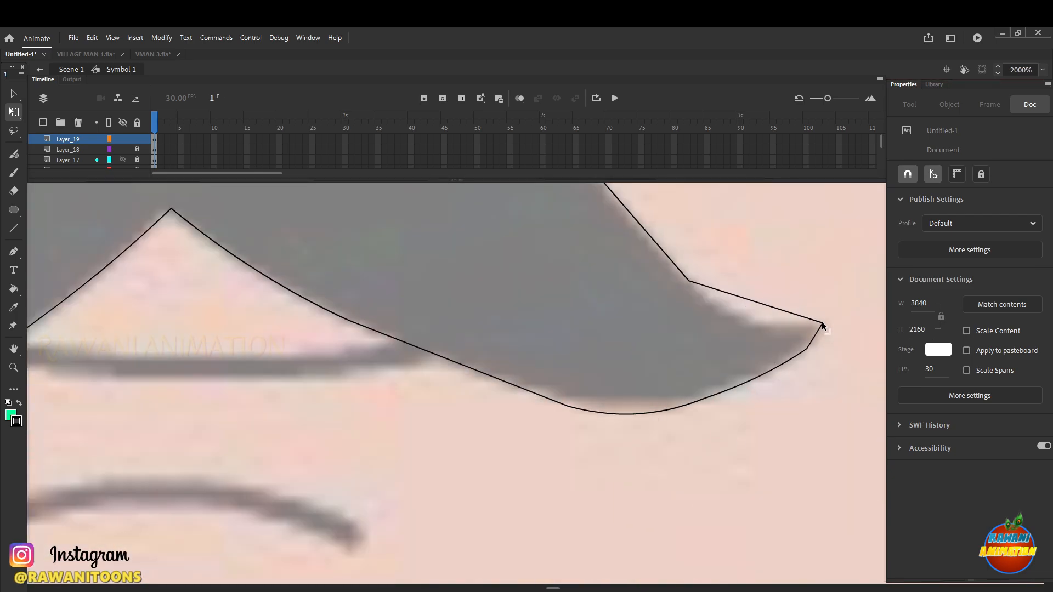
mouse_move(821, 323)
mouse_down()
mouse_move(831, 327)
mouse_move(820, 340)
mouse_up()
drag(760, 303, 762, 338)
Curve the upper edge of the moustache's right half and round the centre notch to match the reference
scroll(641, 377, up, 5)
scroll(558, 278, left, 2)
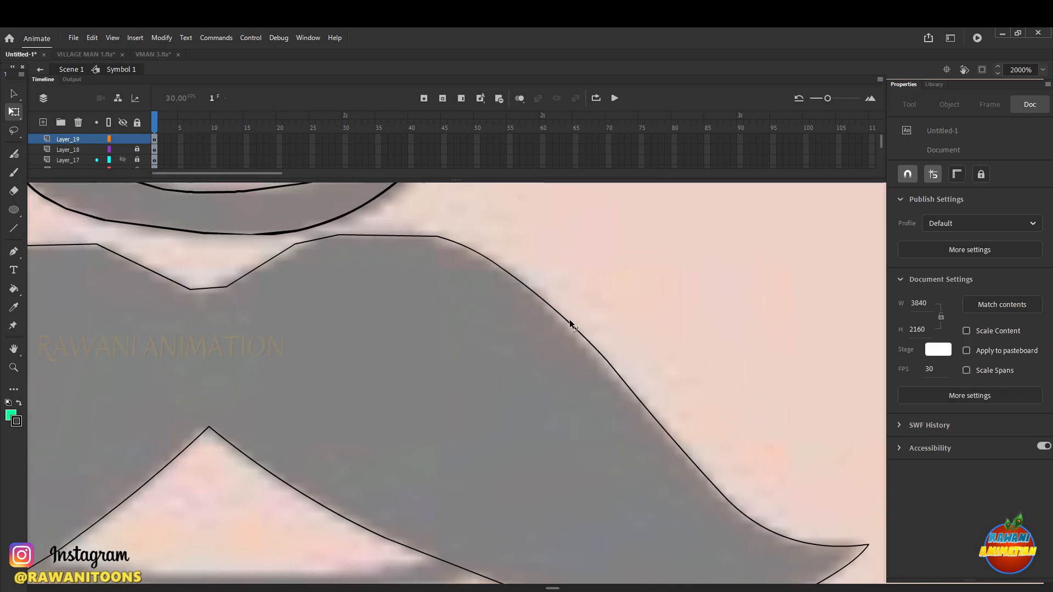
drag(259, 266, 255, 259)
drag(212, 288, 216, 290)
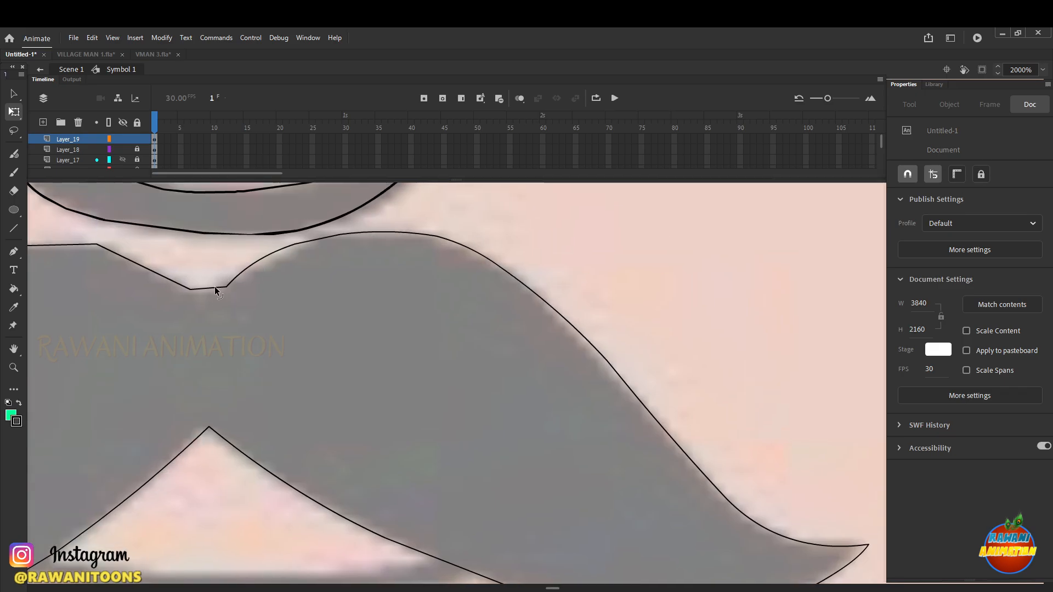
Curve the upper edge of the moustache's left half down towards its tip to match the reference
scroll(482, 376, down, 3)
scroll(288, 343, up, 3)
drag(461, 310, 433, 304)
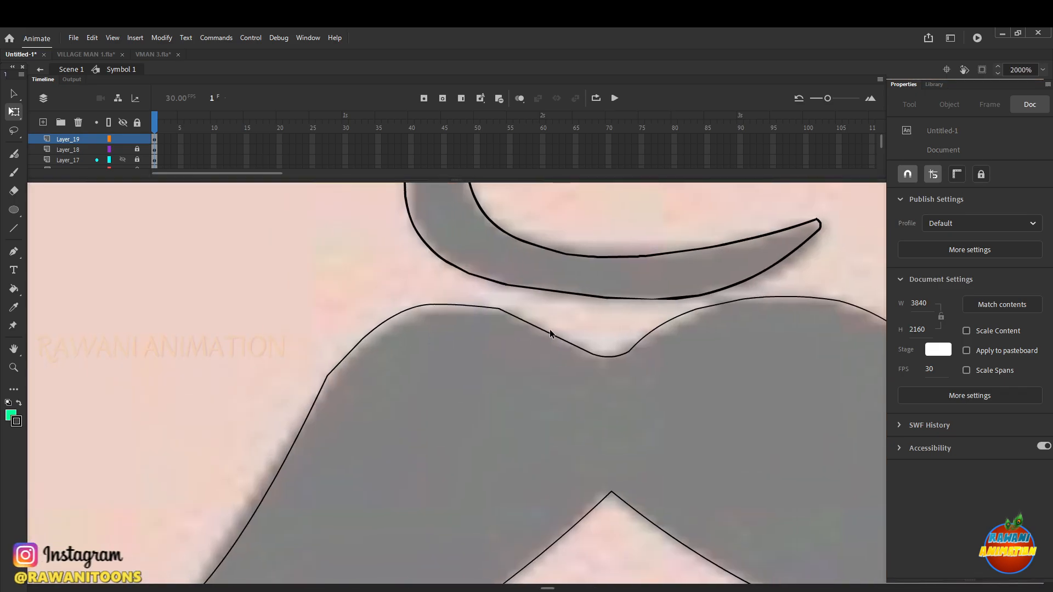
drag(318, 396, 328, 402)
scroll(328, 401, down, 2)
scroll(327, 401, left, 2)
drag(329, 455, 321, 455)
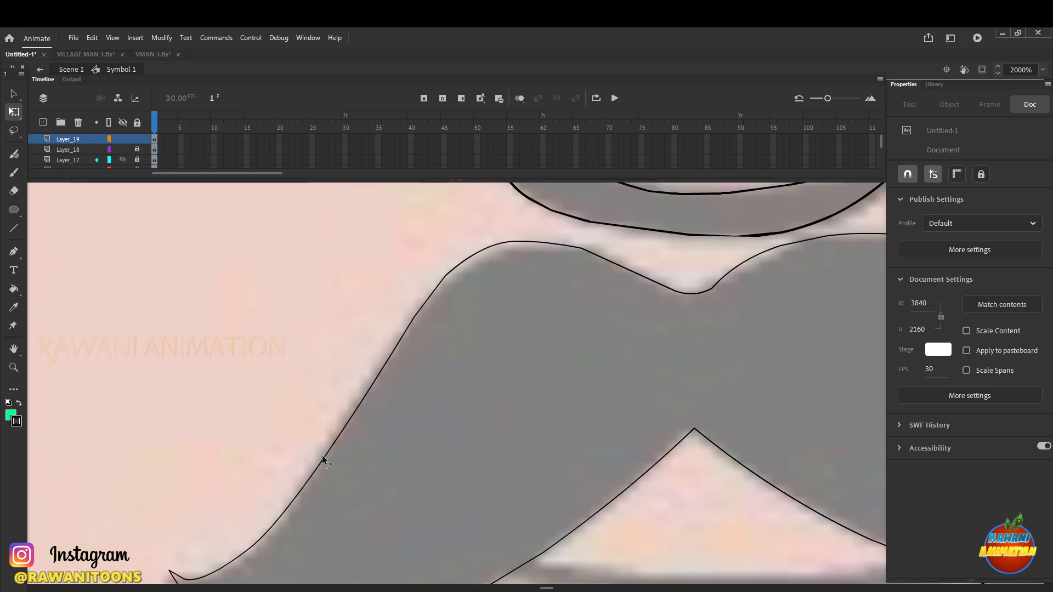
Check the moustache outline against the reference and lock Layer_19
scroll(262, 550, down, 6)
scroll(262, 550, left, 5)
scroll(566, 390, down, 8)
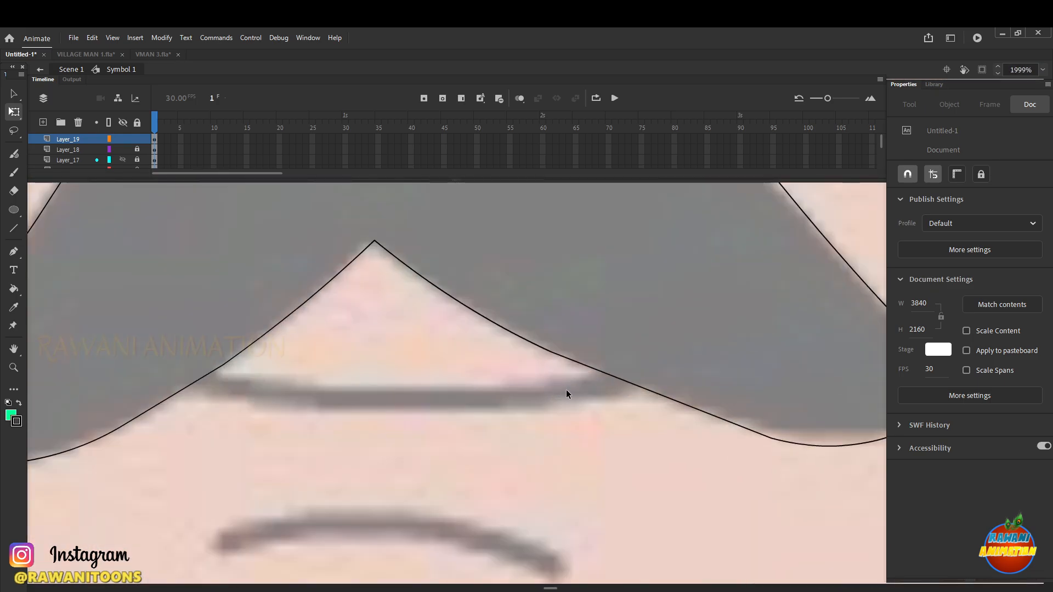
scroll(457, 296, up, 3)
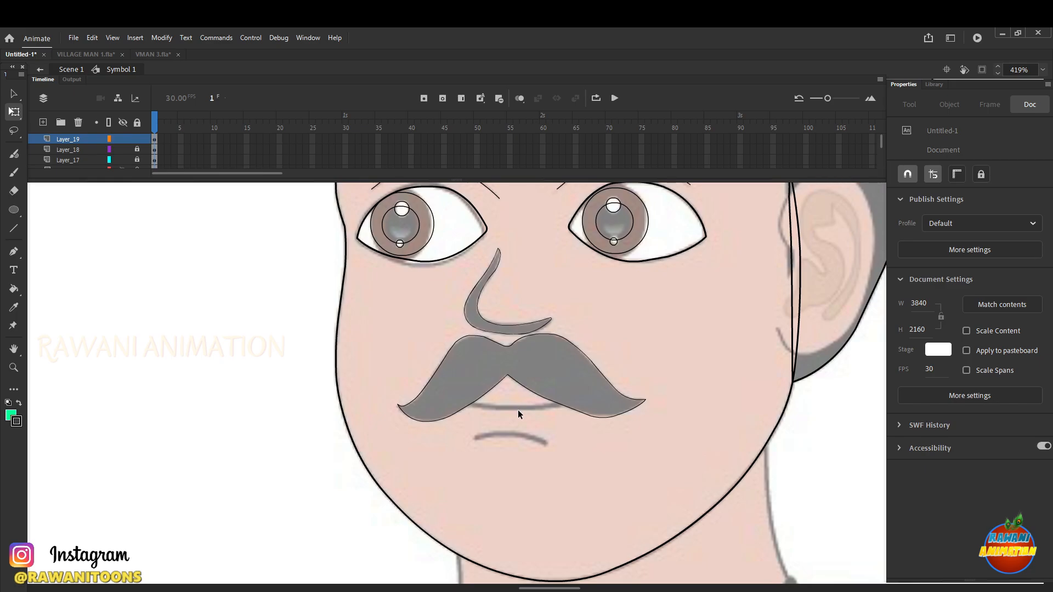
scroll(514, 409, down, 5)
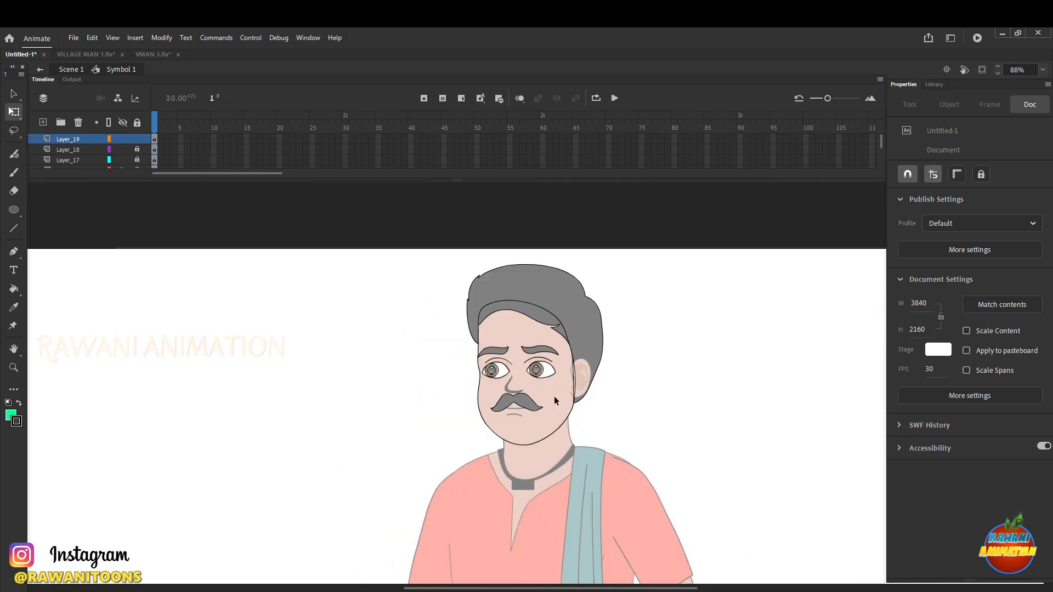
scroll(555, 401, up, 3)
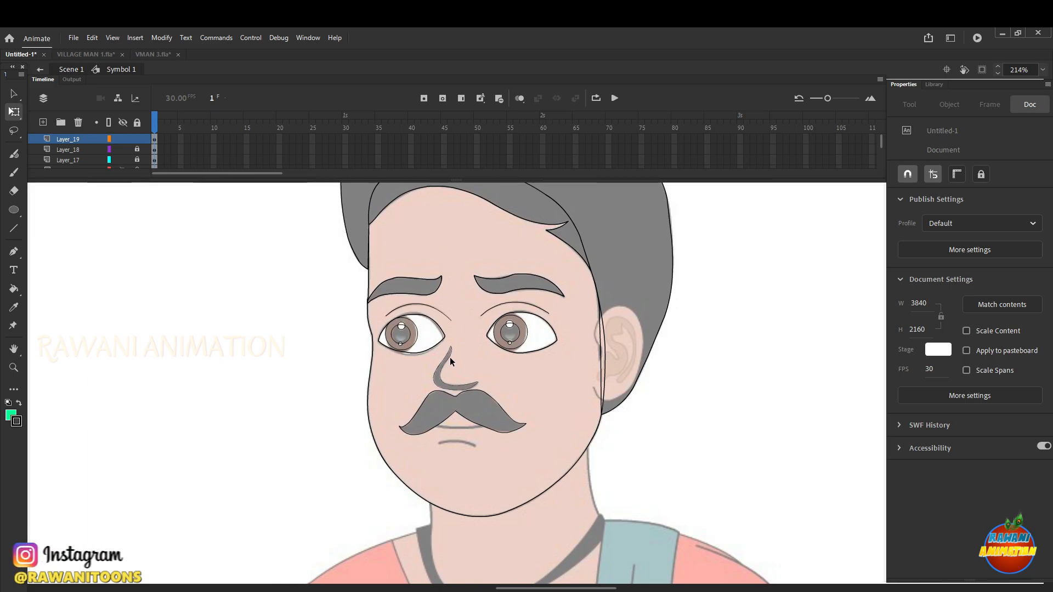
scroll(483, 343, down, 3)
scroll(482, 344, down, 1)
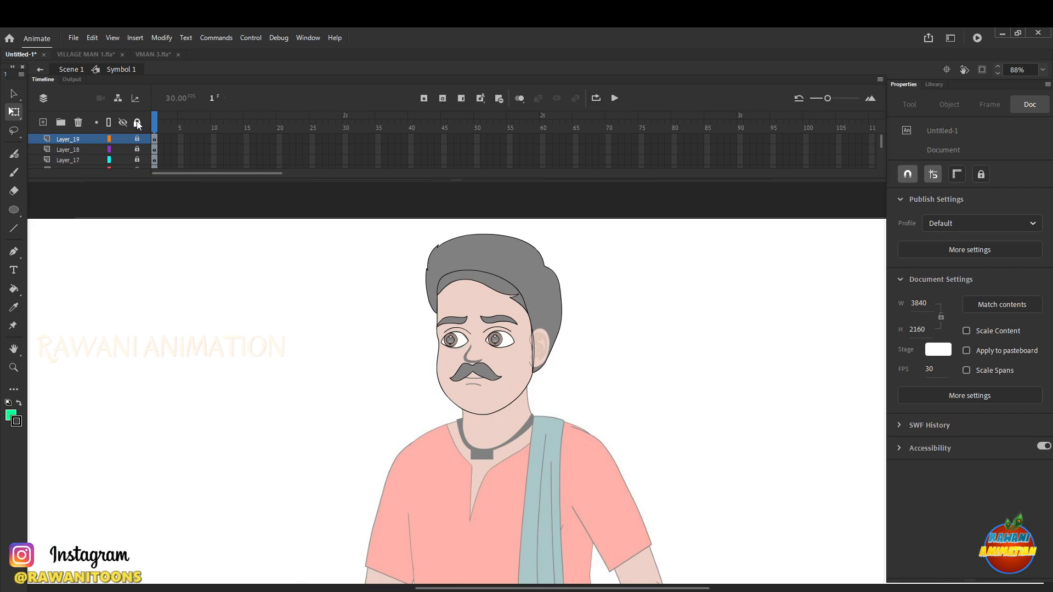
Try moving the whole traced head beside the reference to compare the two, and undo the move
drag(387, 235, 680, 439)
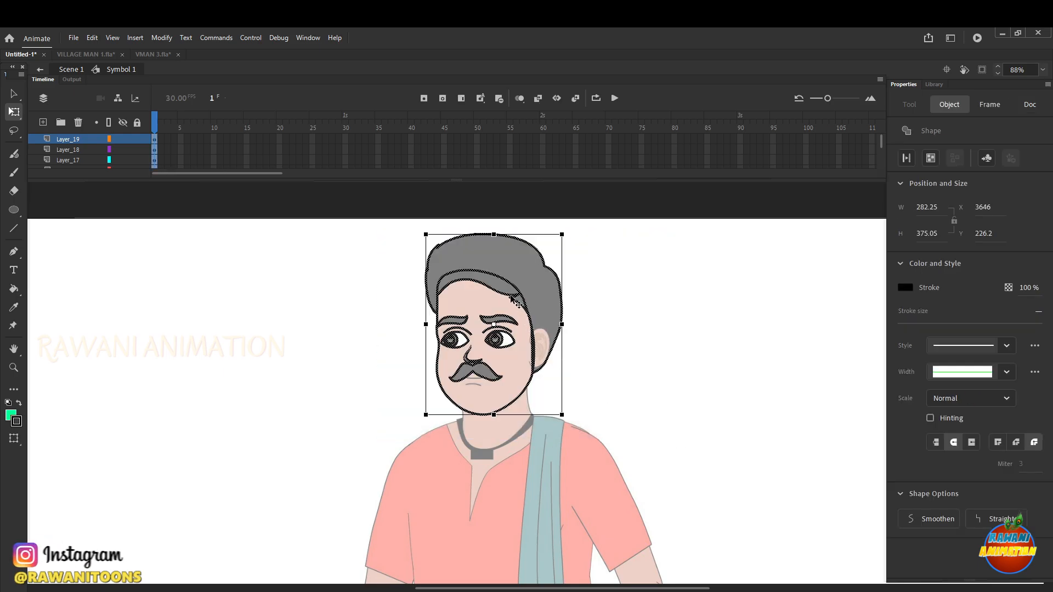
drag(522, 320, 341, 343)
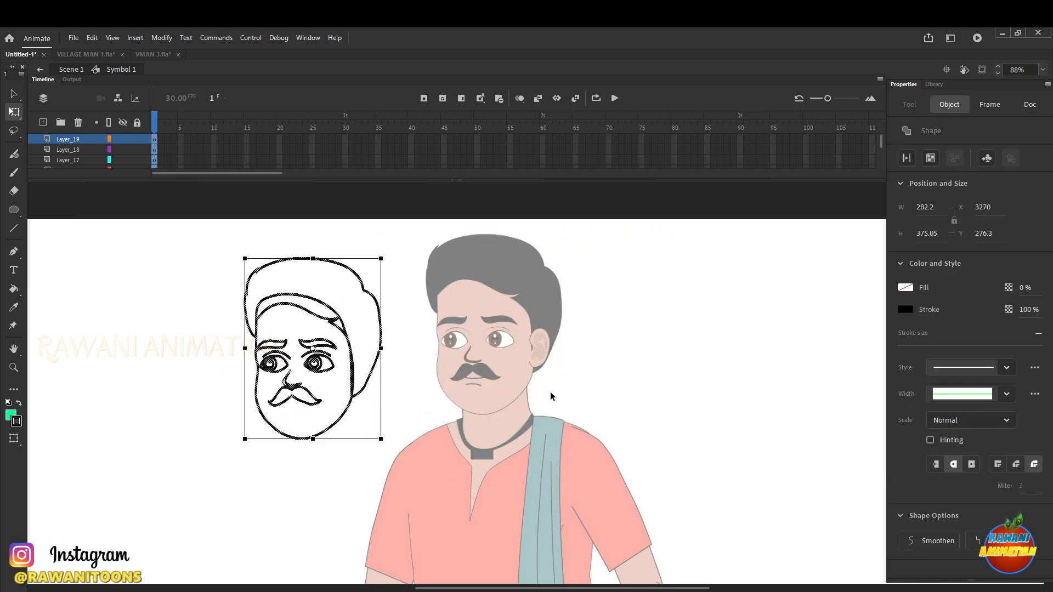
click(644, 354)
scroll(289, 390, up, 5)
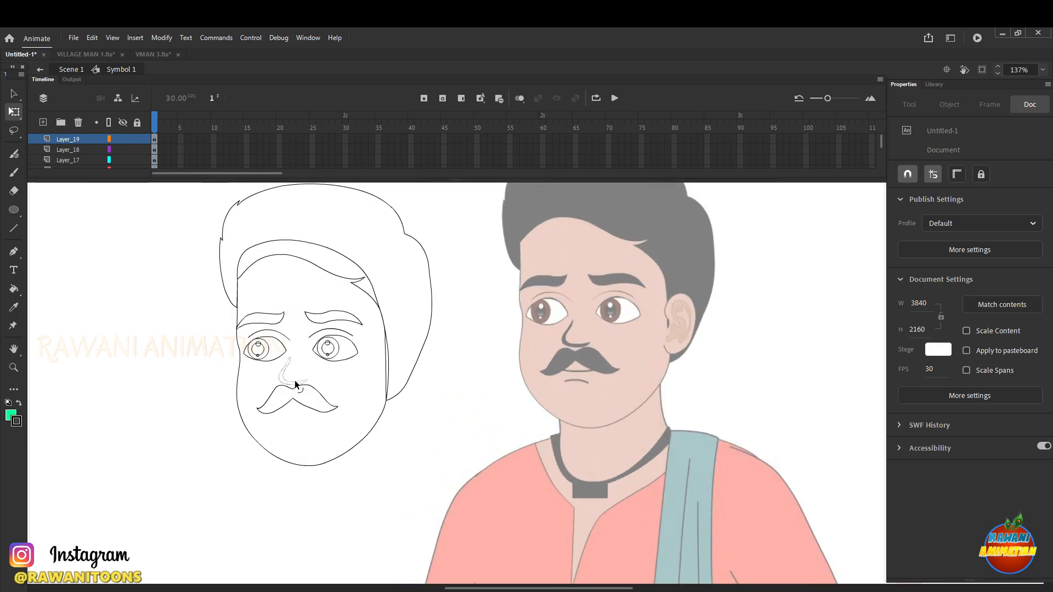
scroll(296, 385, down, 2)
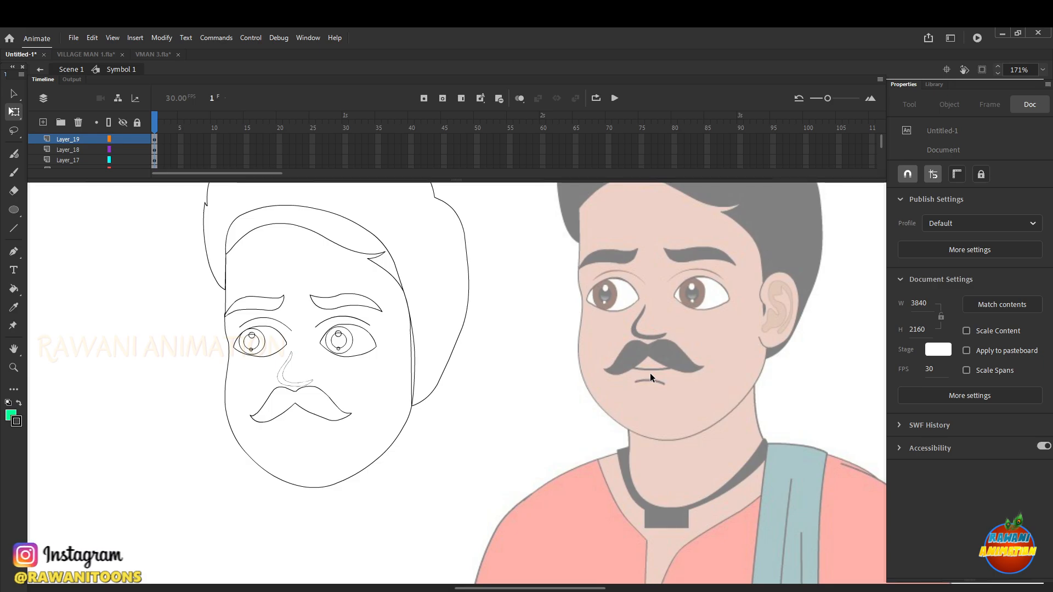
key(ctrl+z)
key(ctrl+z)
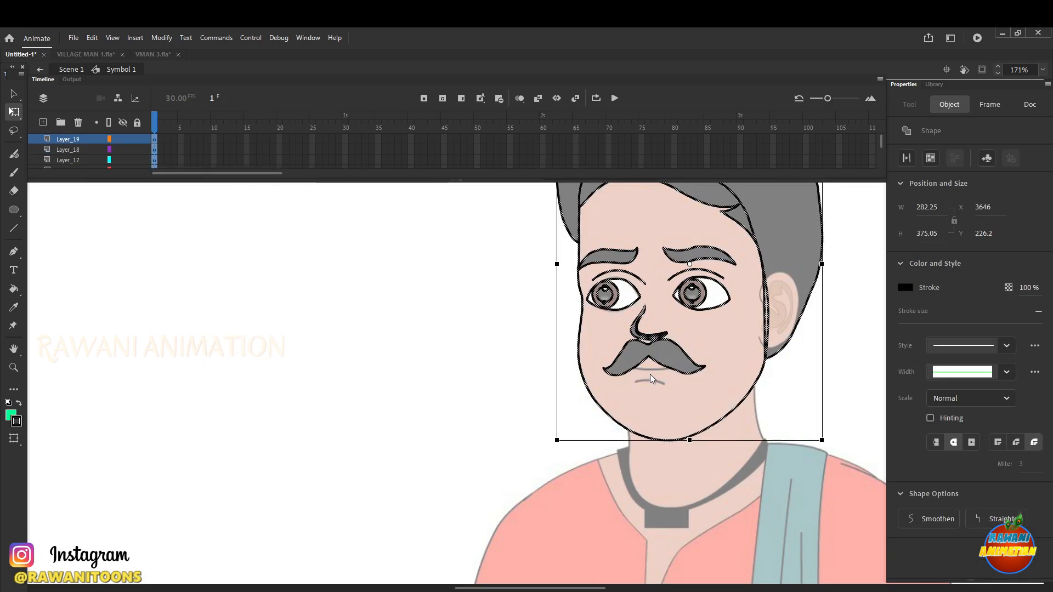
Add a new layer above the moustache, lock all the others, and draw the curved mouth line with the Pen tool
click(43, 122)
click(154, 139)
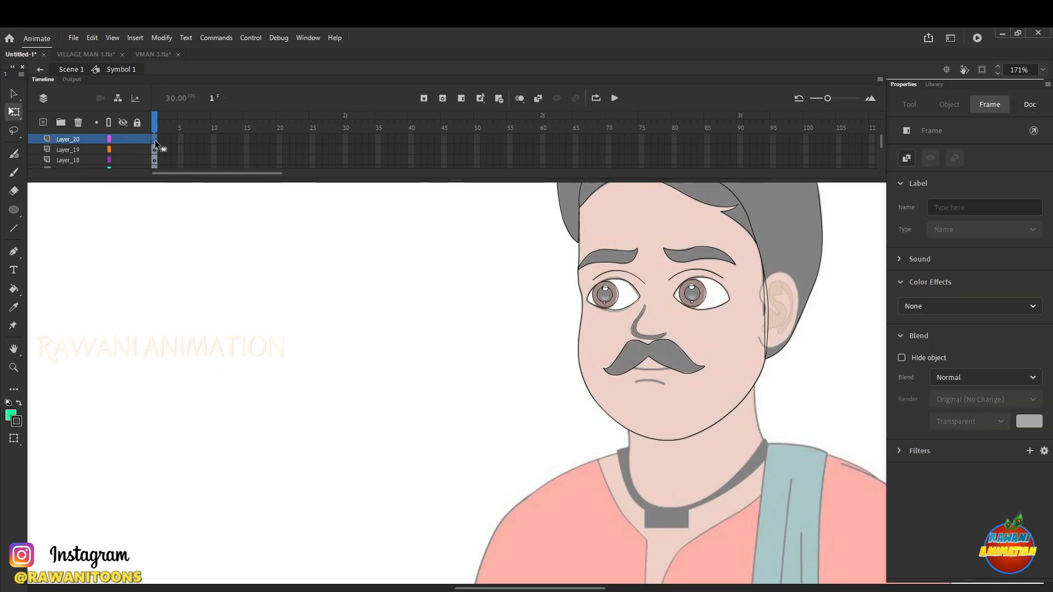
scroll(693, 373, up, 3)
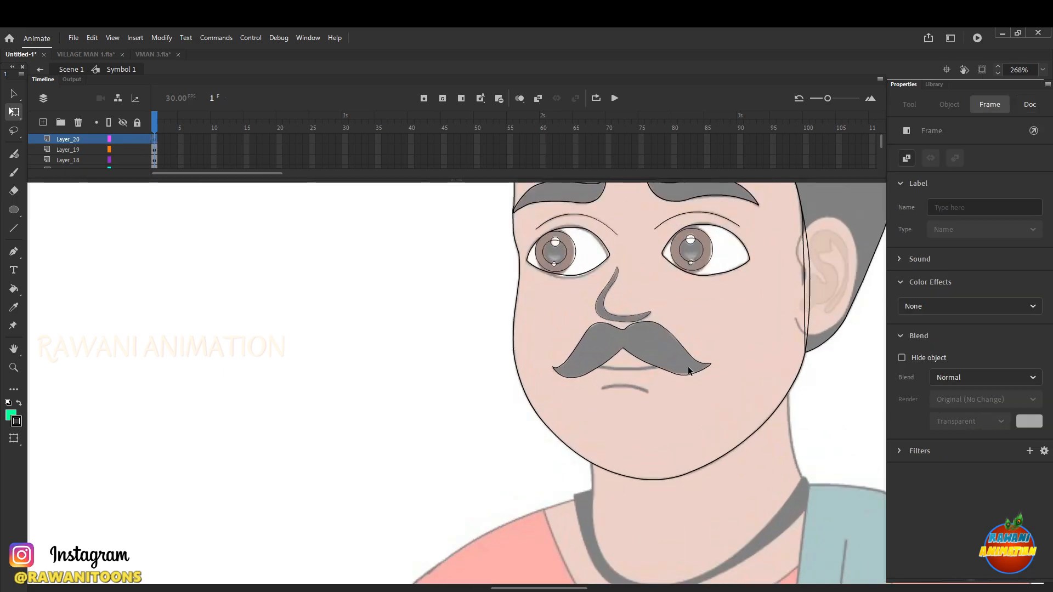
click(137, 122)
click(137, 139)
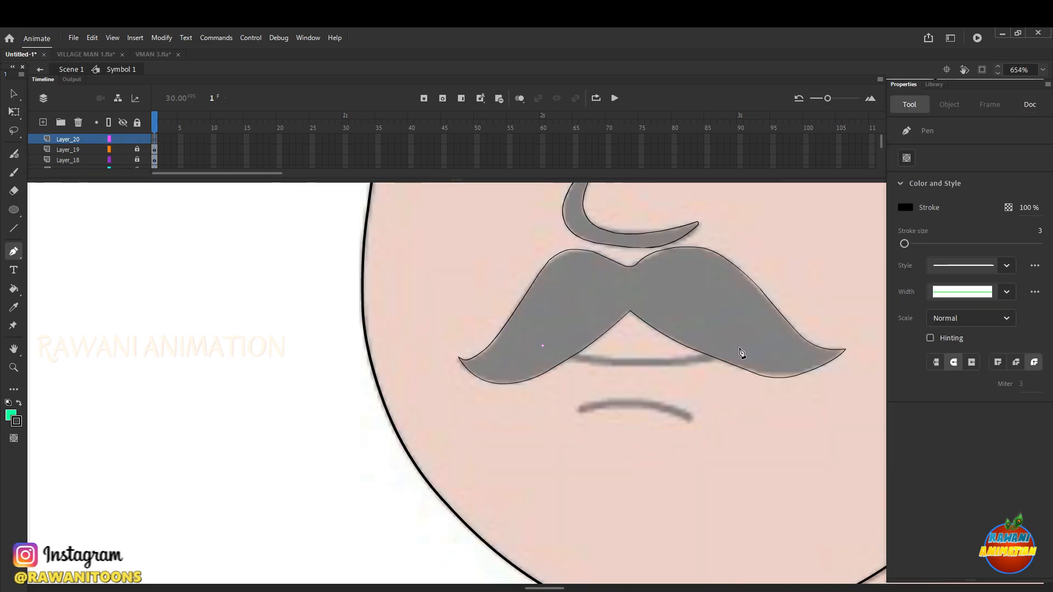
drag(739, 347, 833, 311)
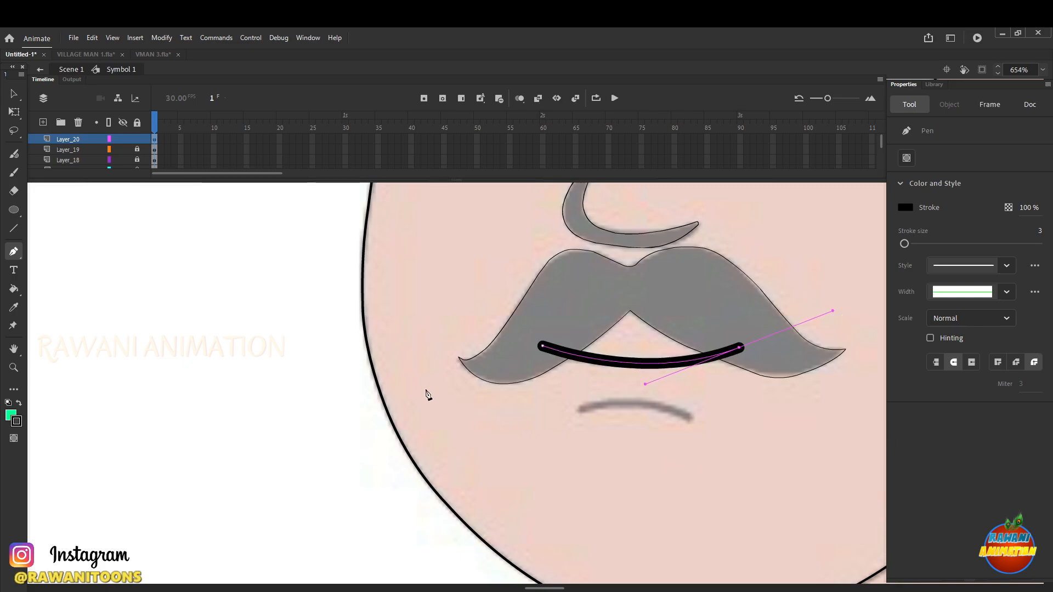
key(q)
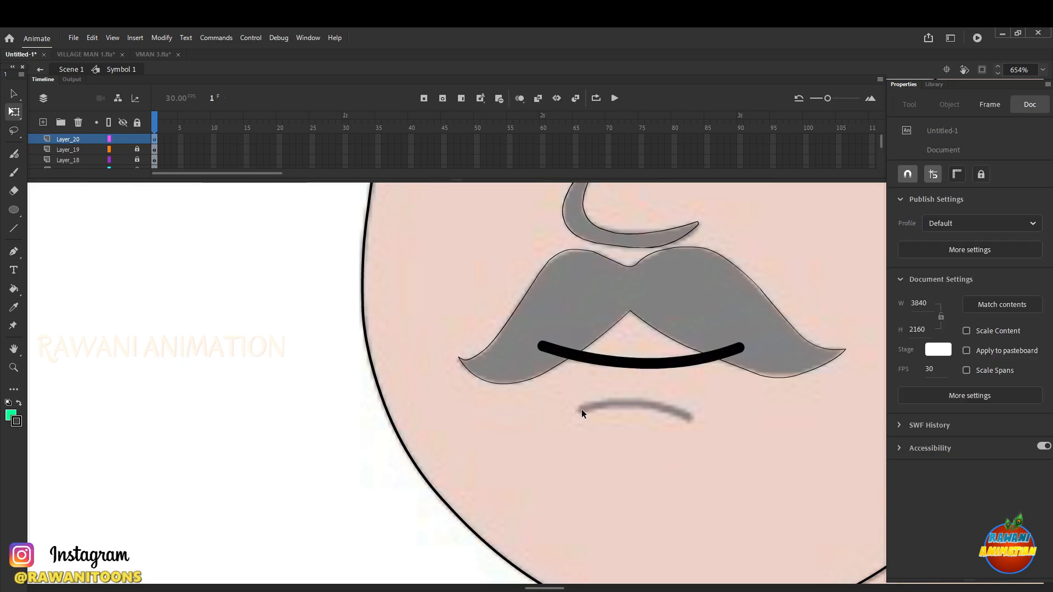
Draw the short arched lower-lip line below the mouth with the Pen tool to match the reference
click(578, 409)
click(9, 253)
click(576, 411)
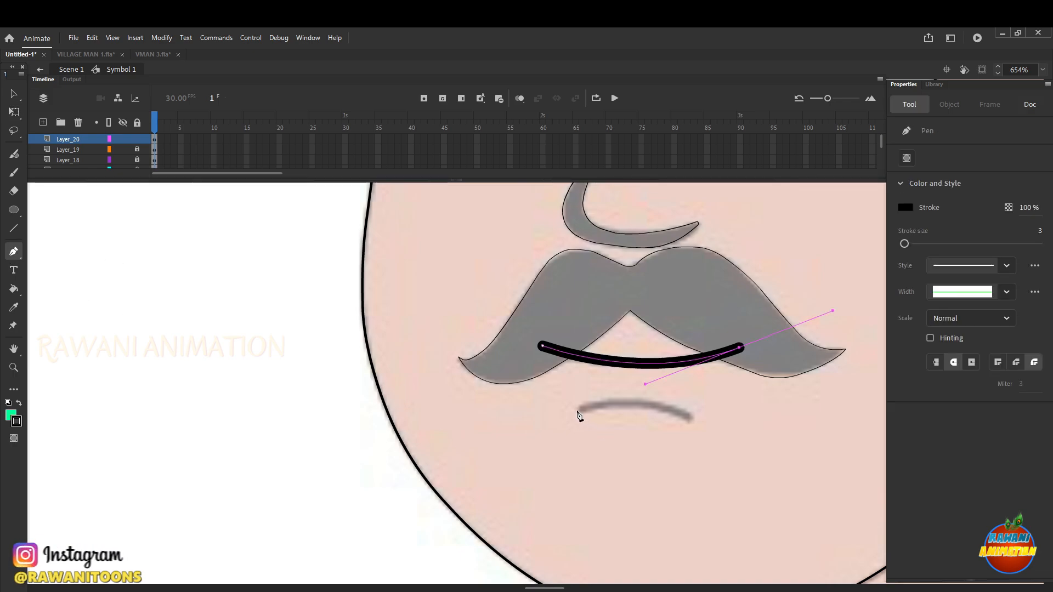
drag(689, 419, 735, 453)
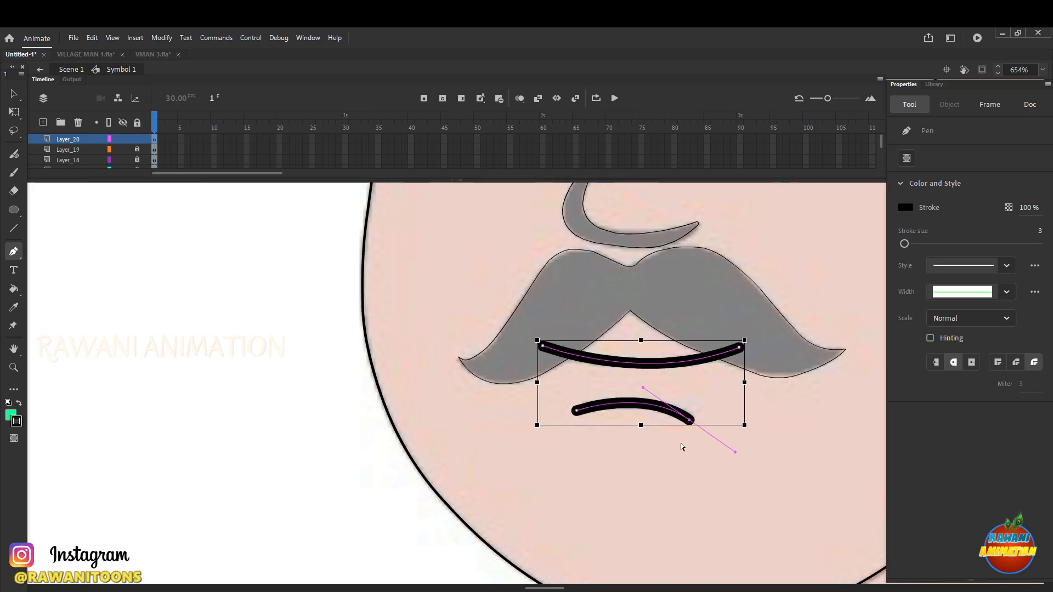
scroll(680, 443, down, 3)
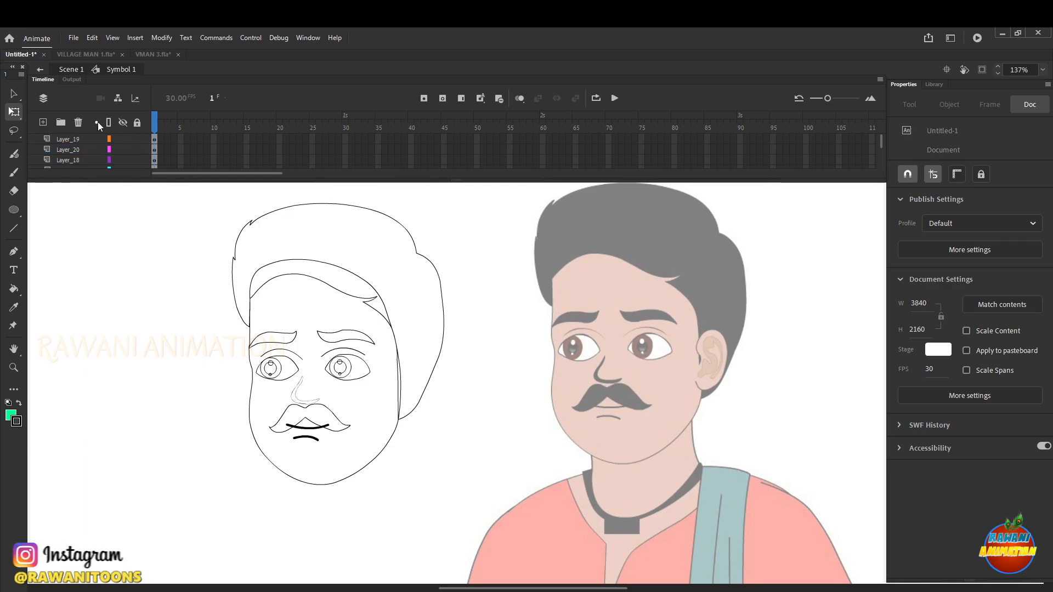
Lock all layers except Layer_2 and select the face outline on its first frame
click(138, 123)
scroll(134, 146, down, 8)
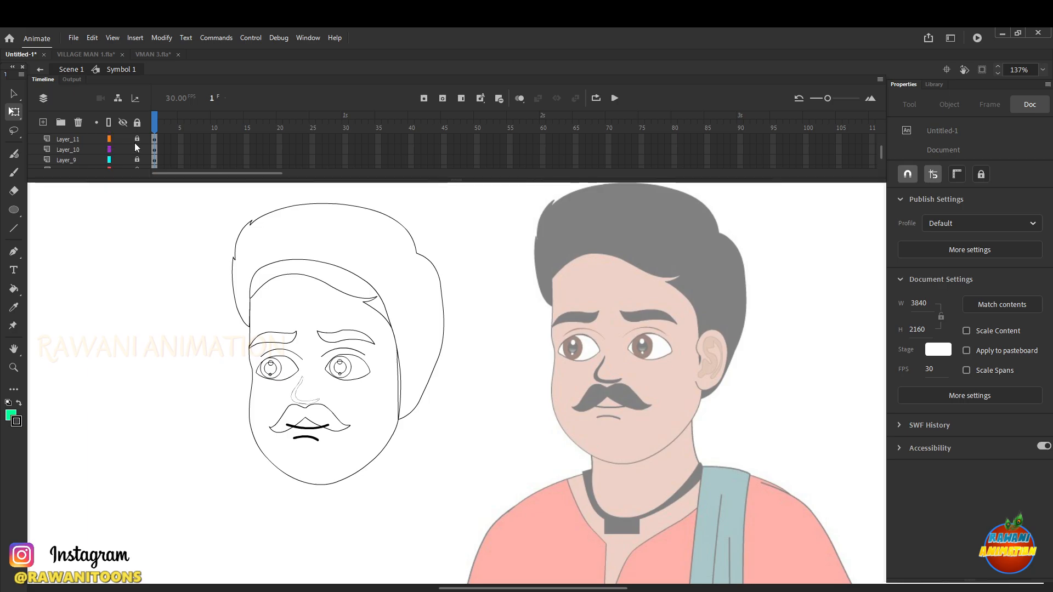
scroll(135, 146, down, 7)
click(153, 148)
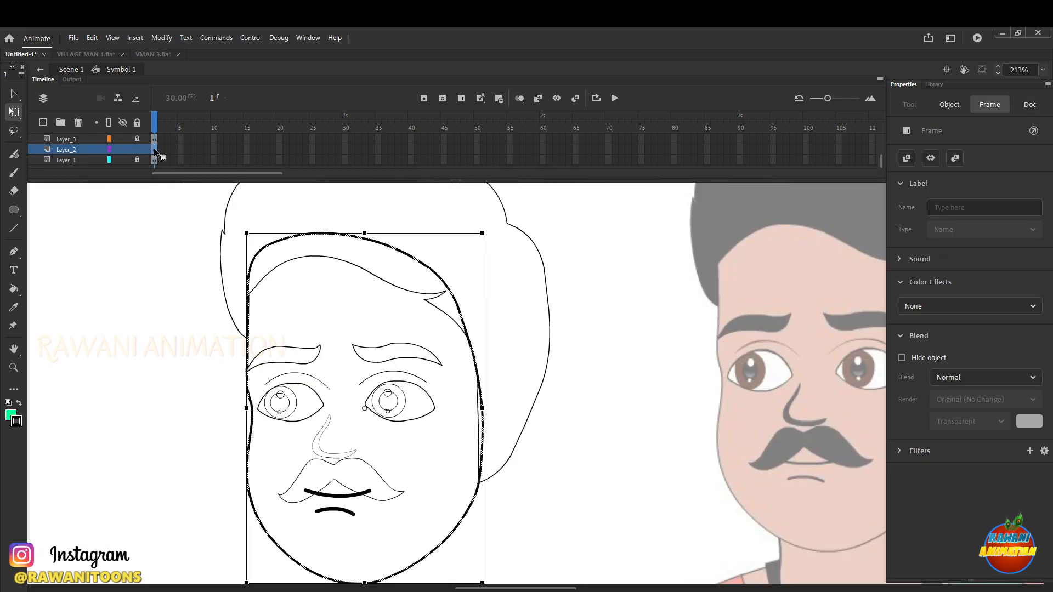
click(155, 139)
click(155, 150)
drag(475, 355, 647, 308)
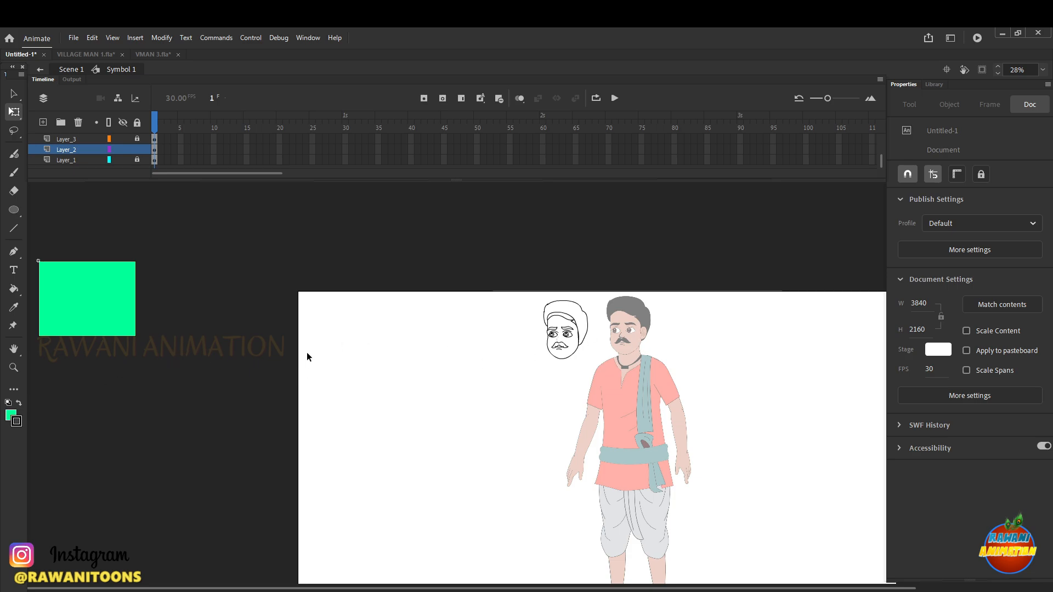
Exit Symbol 1, sample the skin colour #DDA38F from the reference man's face with the Eyedropper, and reopen the symbol
click(40, 69)
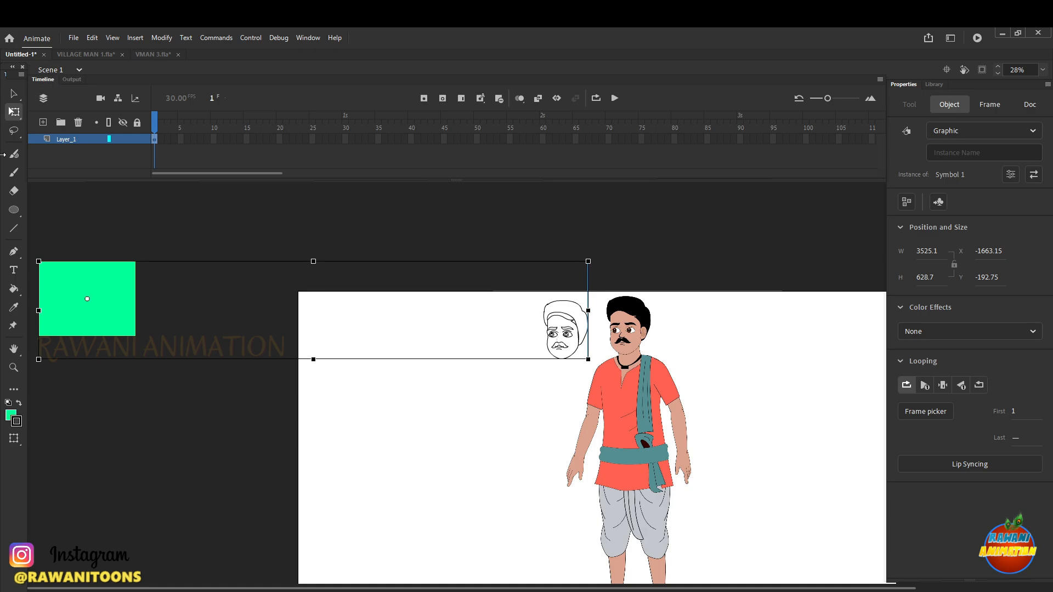
click(15, 309)
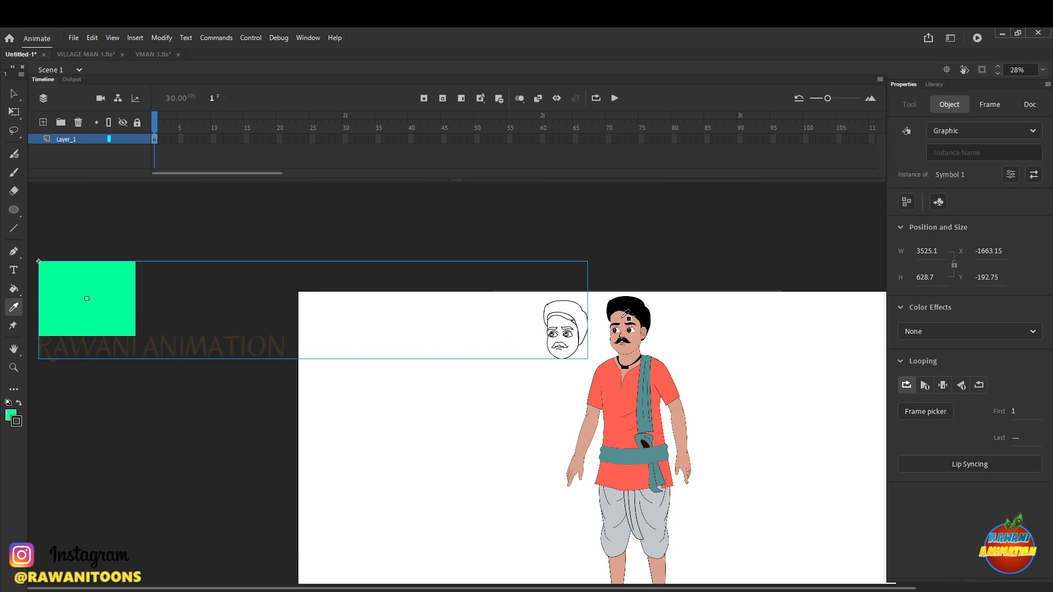
click(623, 318)
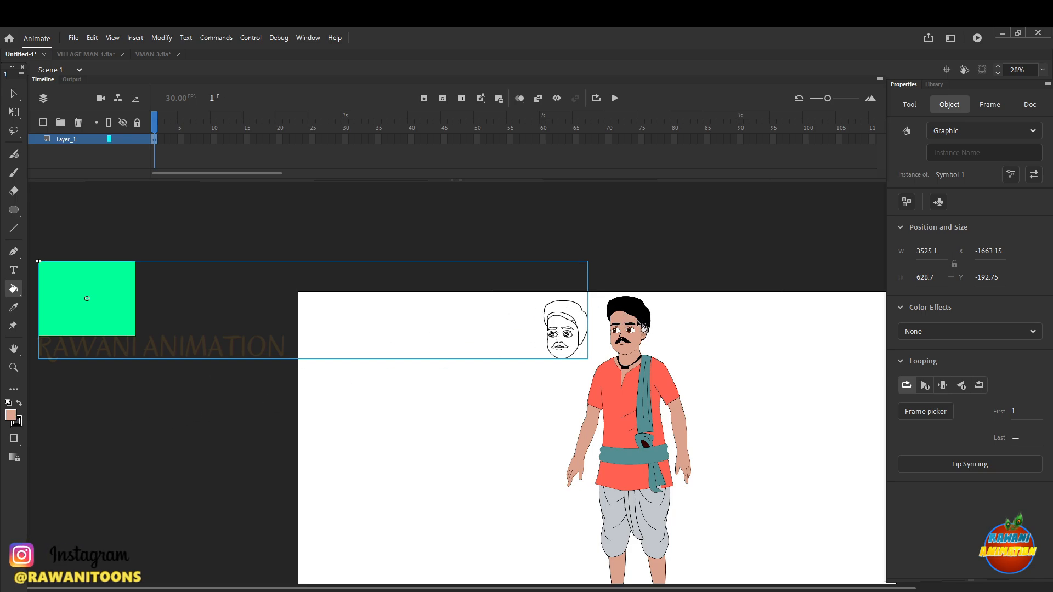
click(14, 112)
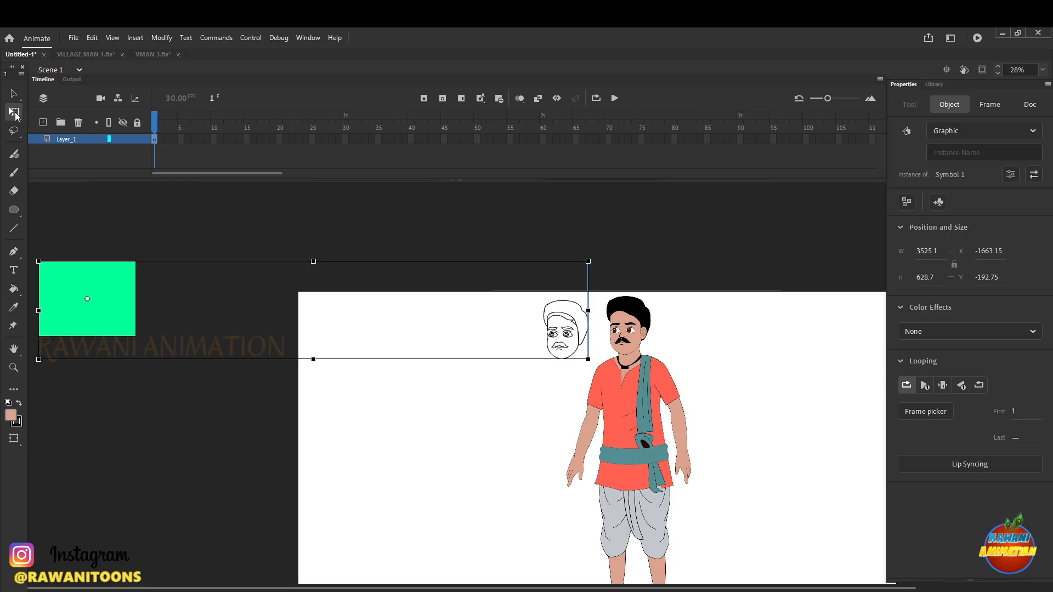
double_click(116, 287)
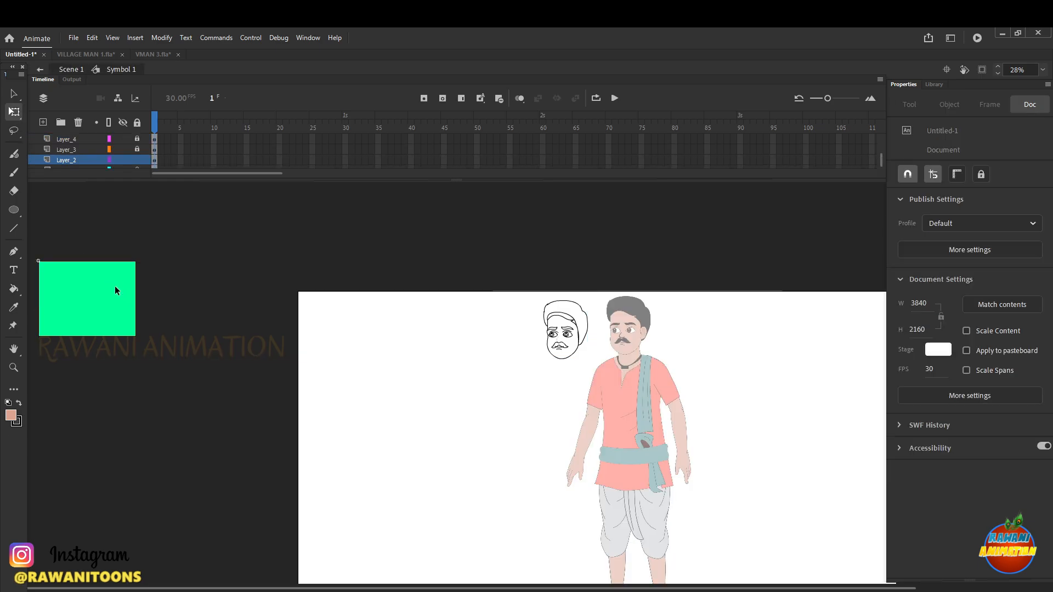
Fill the traced face on Layer_2 with the sampled skin colour using the Paint Bucket
scroll(591, 334, up, 5)
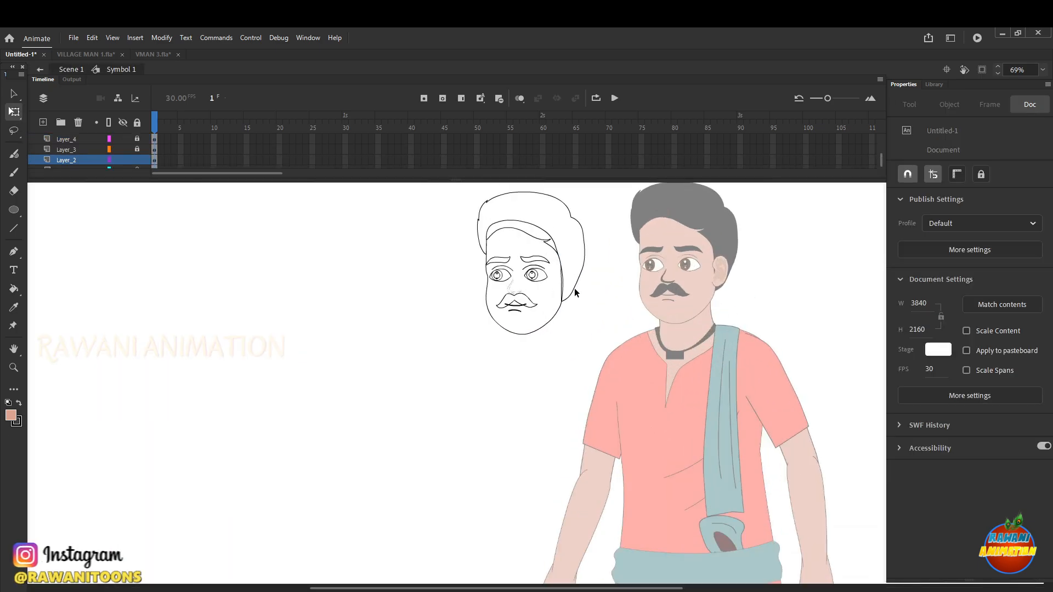
scroll(552, 261, up, 8)
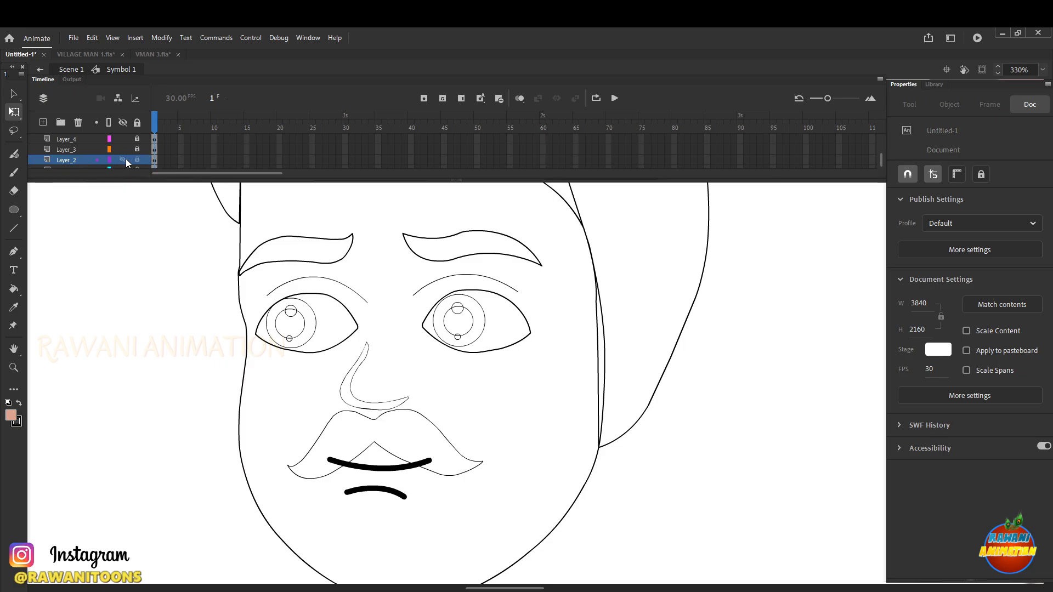
click(14, 289)
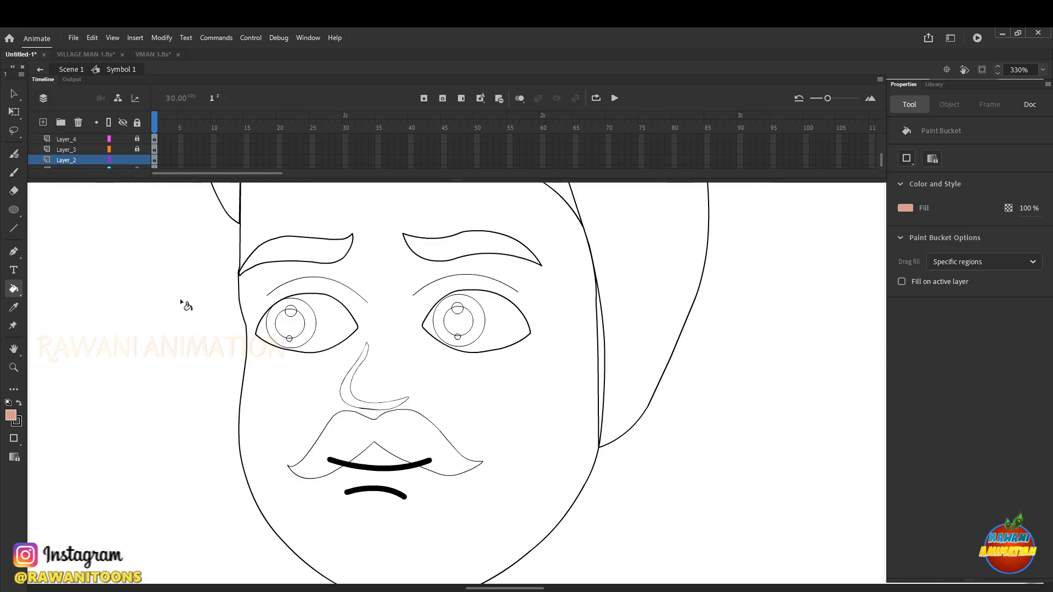
scroll(186, 305, down, 5)
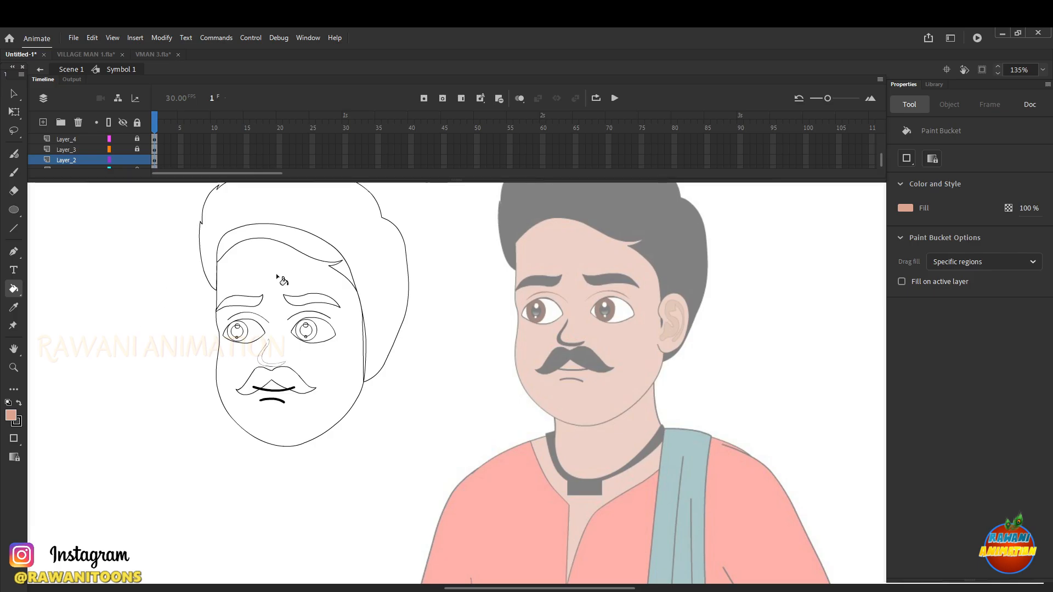
scroll(294, 249, up, 3)
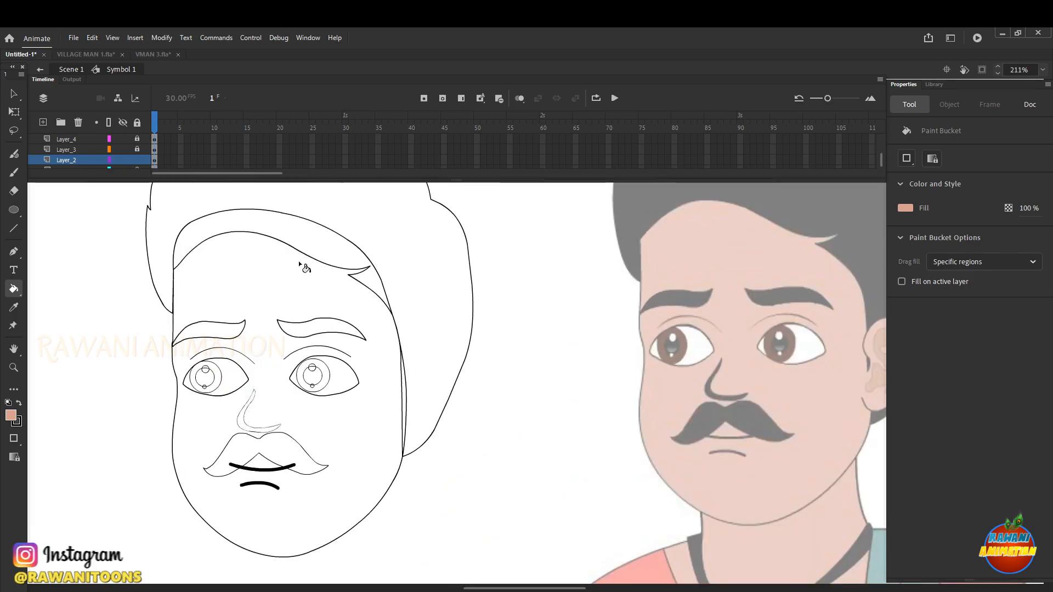
click(258, 280)
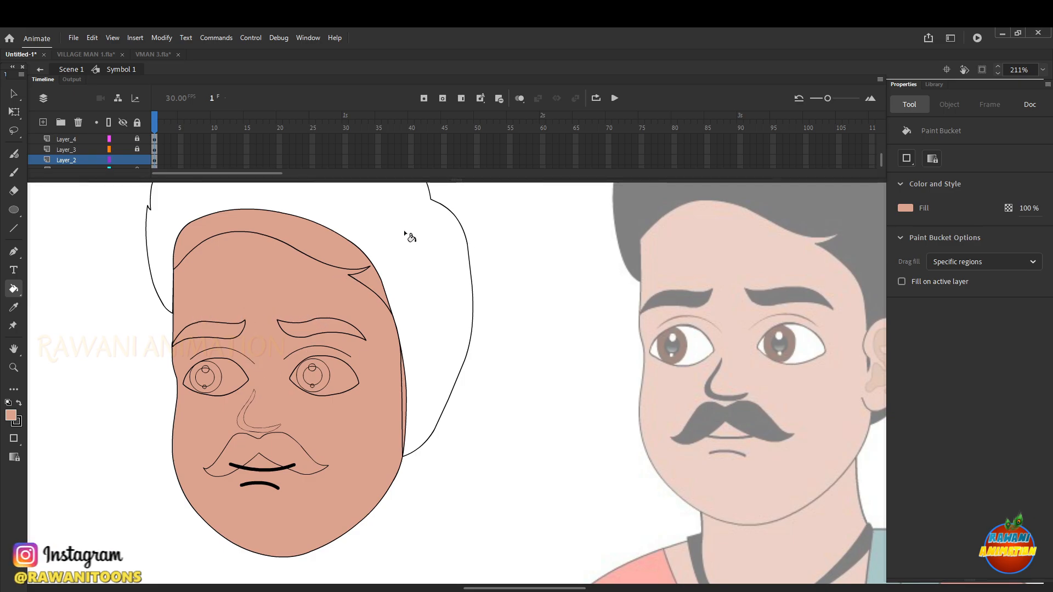
Set the fill colour to black, lock Layer_2, unlock Layer_3, and fill the hair shape
scroll(419, 326, up, 3)
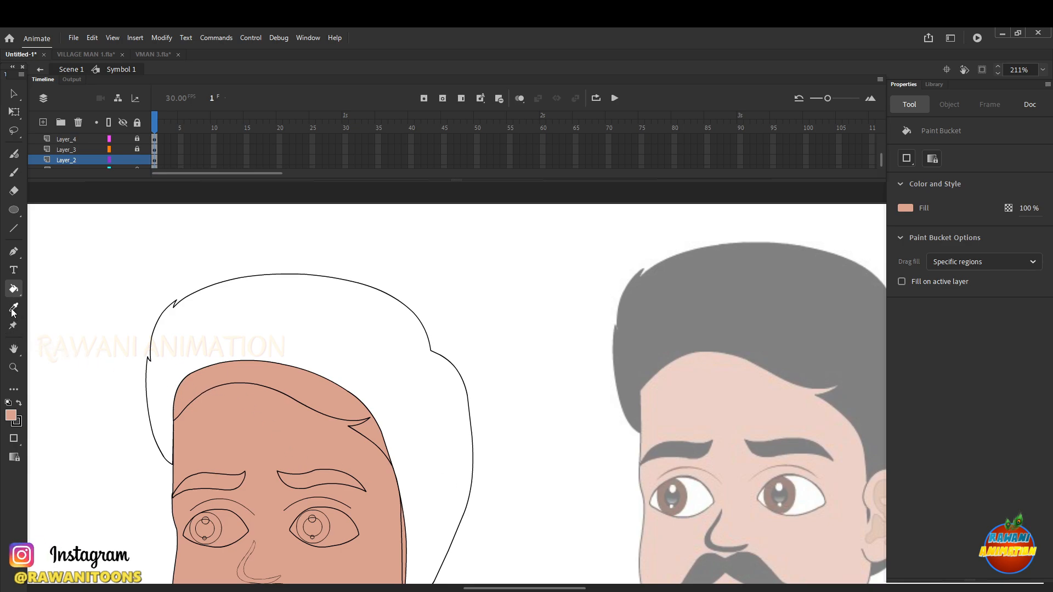
click(12, 418)
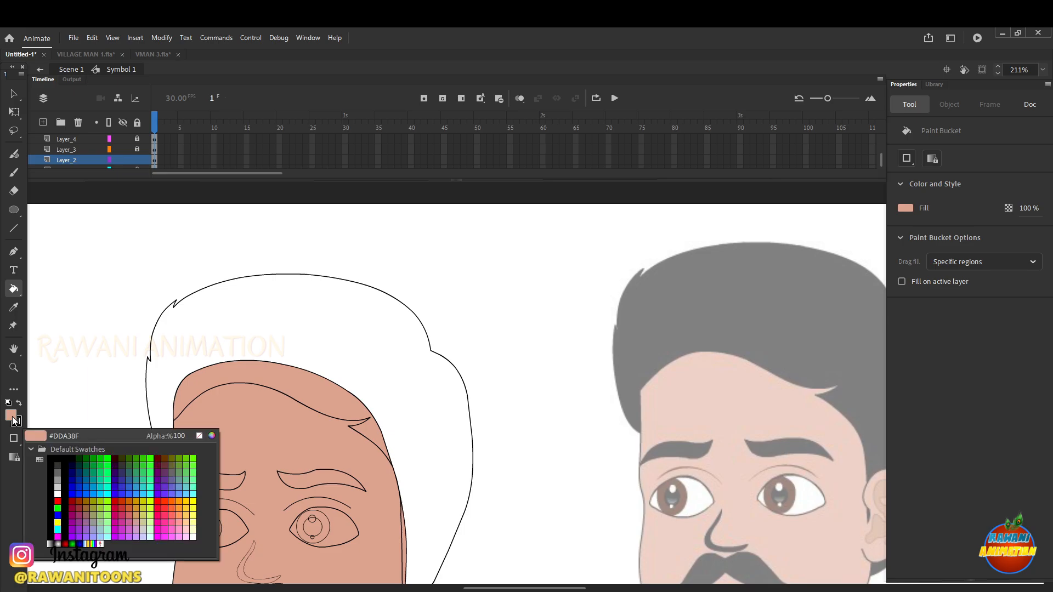
click(62, 455)
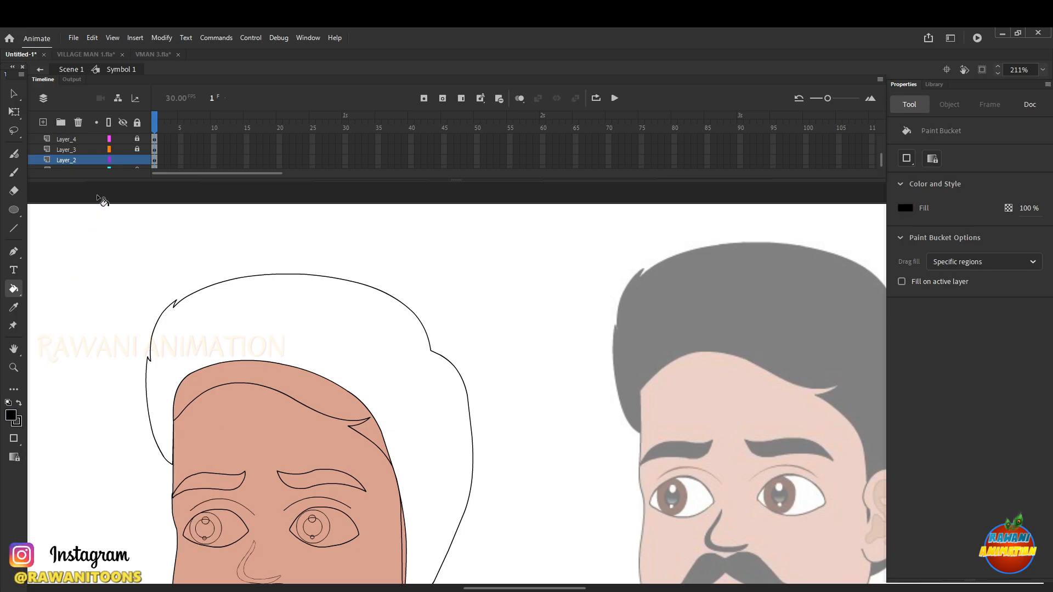
click(136, 160)
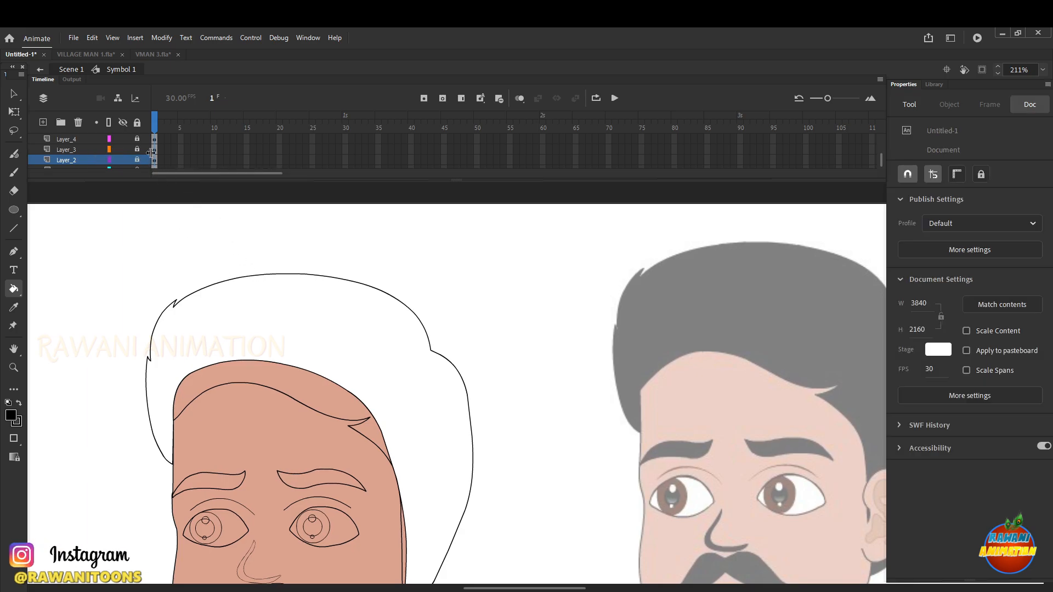
click(138, 149)
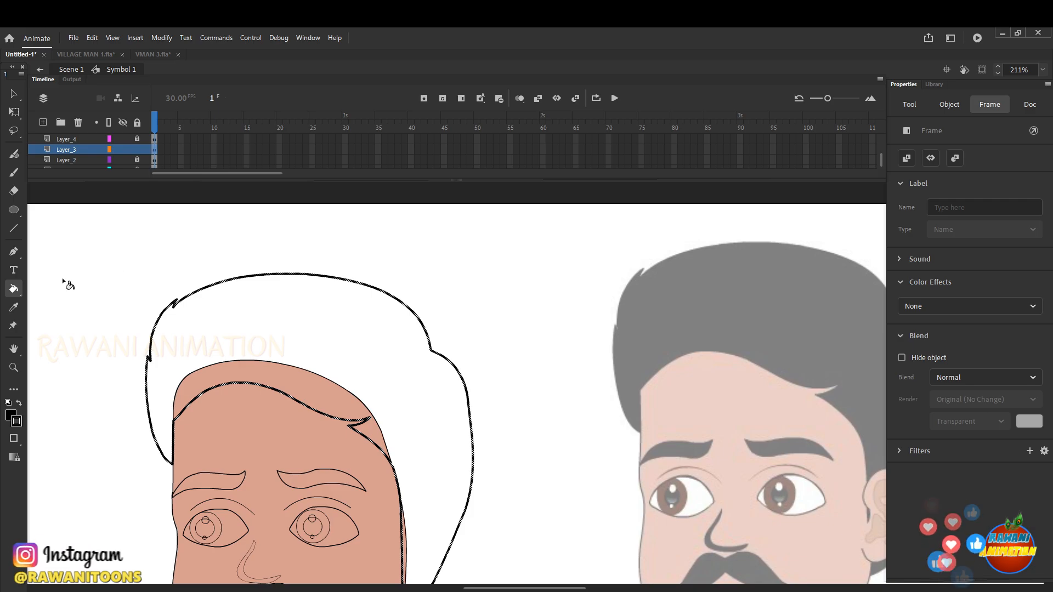
click(246, 315)
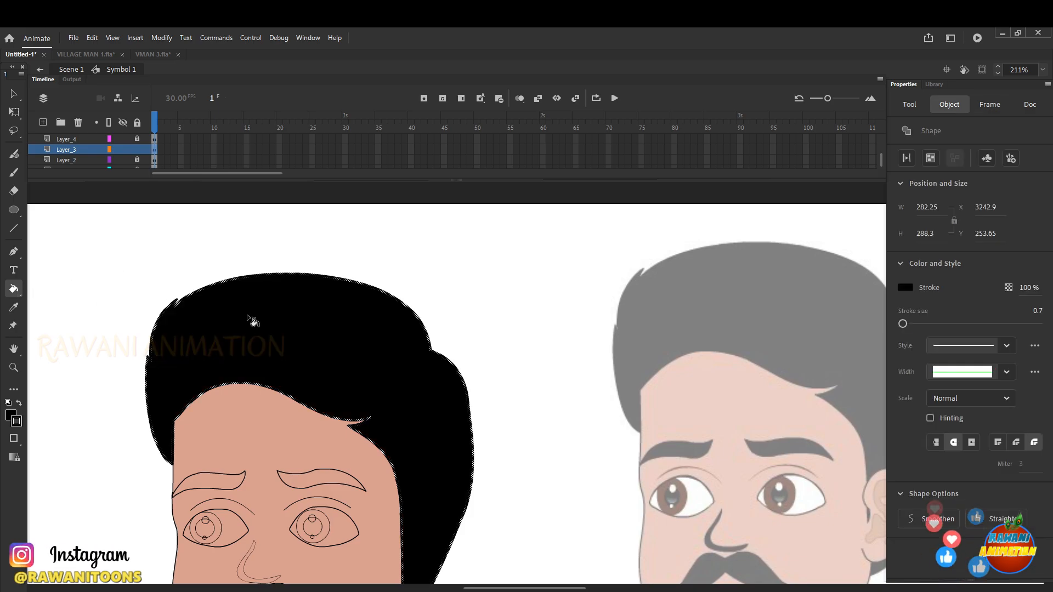
scroll(263, 322, down, 5)
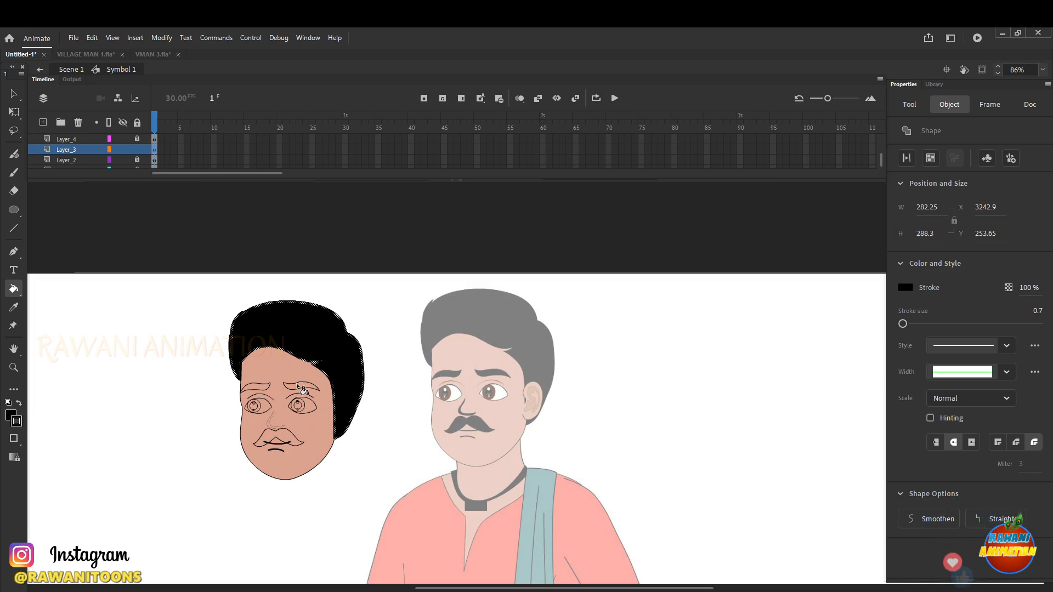
scroll(324, 363, up, 5)
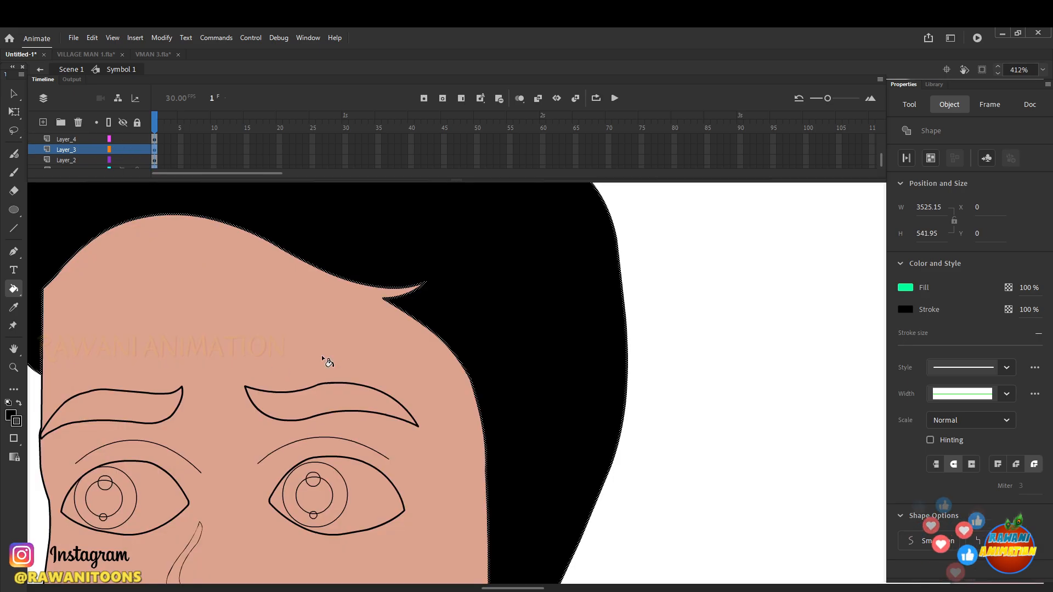
Select the right-hand eyebrow outline on Layer_5 and fill it with black using the Paint Bucket
click(15, 113)
click(341, 381)
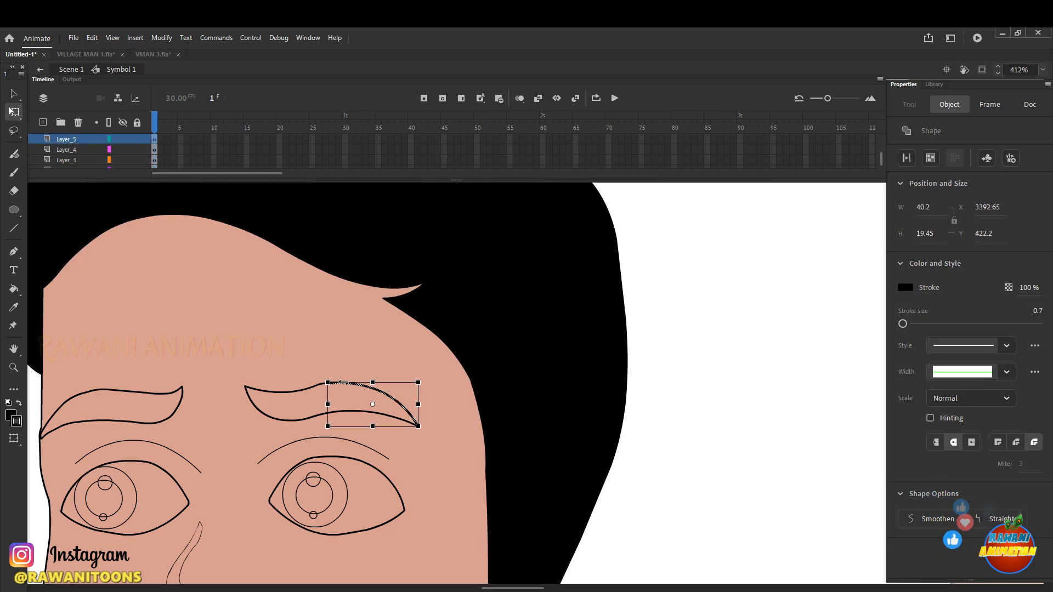
key(k)
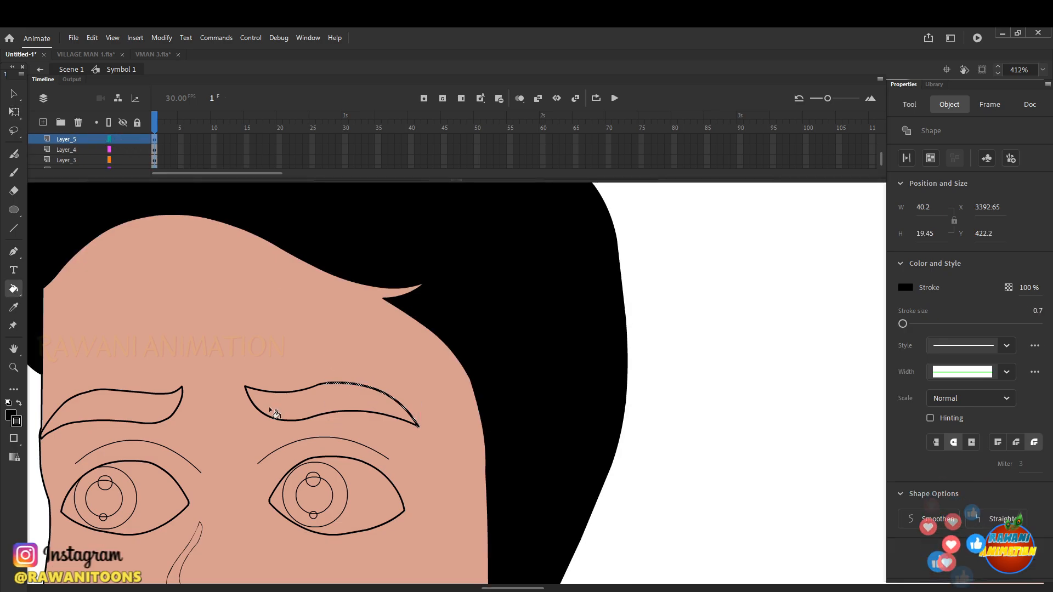
click(317, 407)
scroll(299, 410, down, 2)
Select the left-hand eyebrow on Layer_4 and fill it with black
click(14, 112)
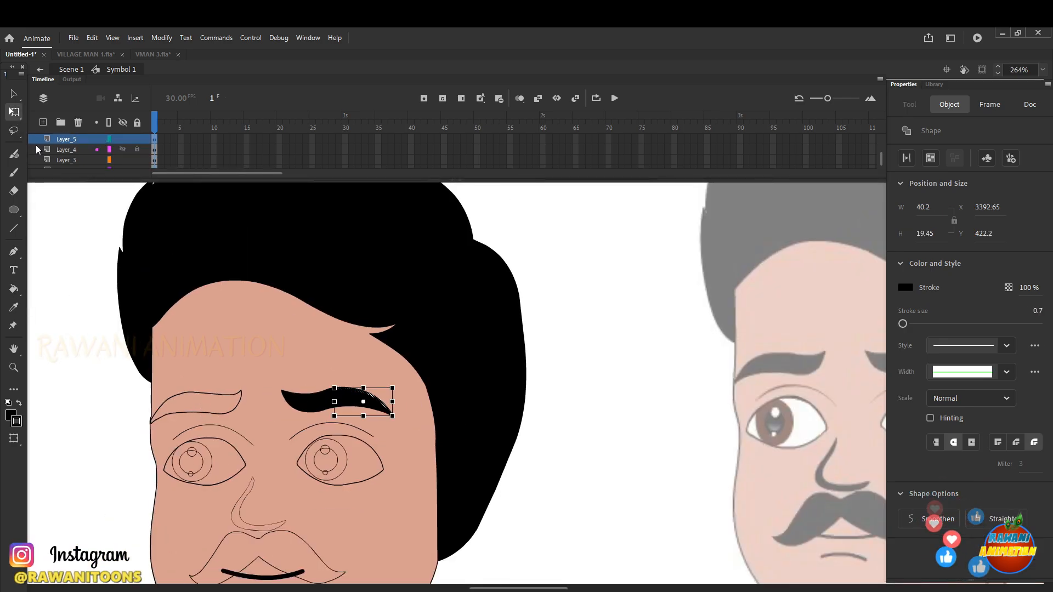
click(63, 150)
click(154, 151)
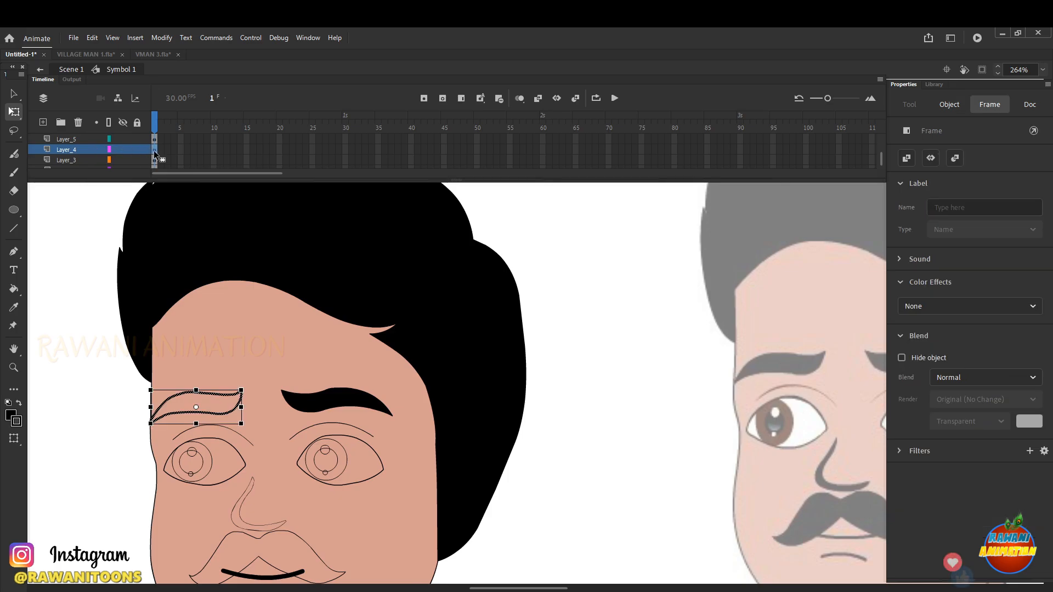
key(k)
click(208, 404)
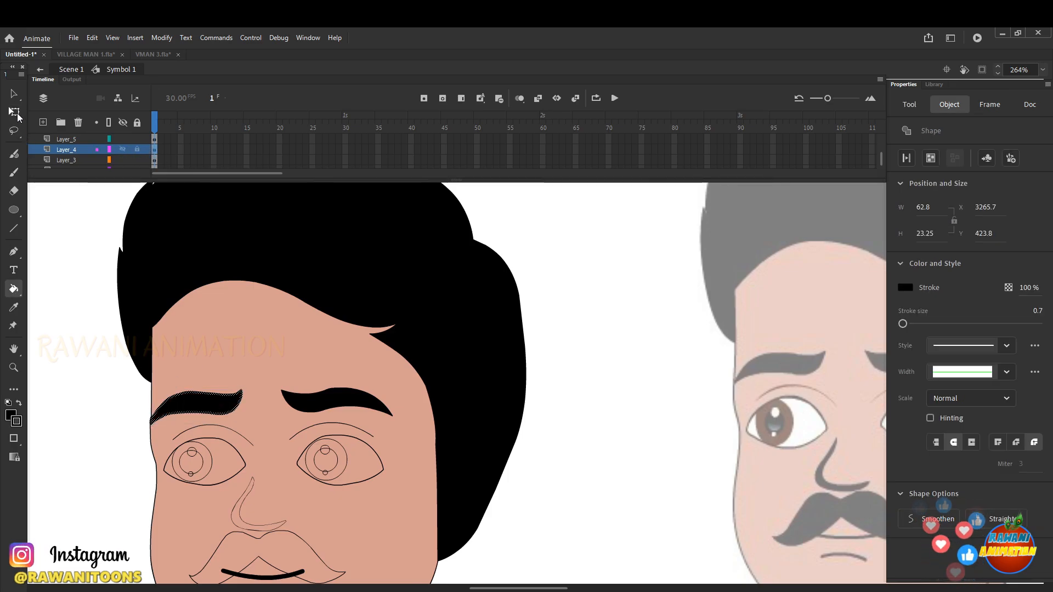
Select the moustache outline on Layer_19 and fill the moustache with black
click(16, 113)
scroll(264, 433, down, 1)
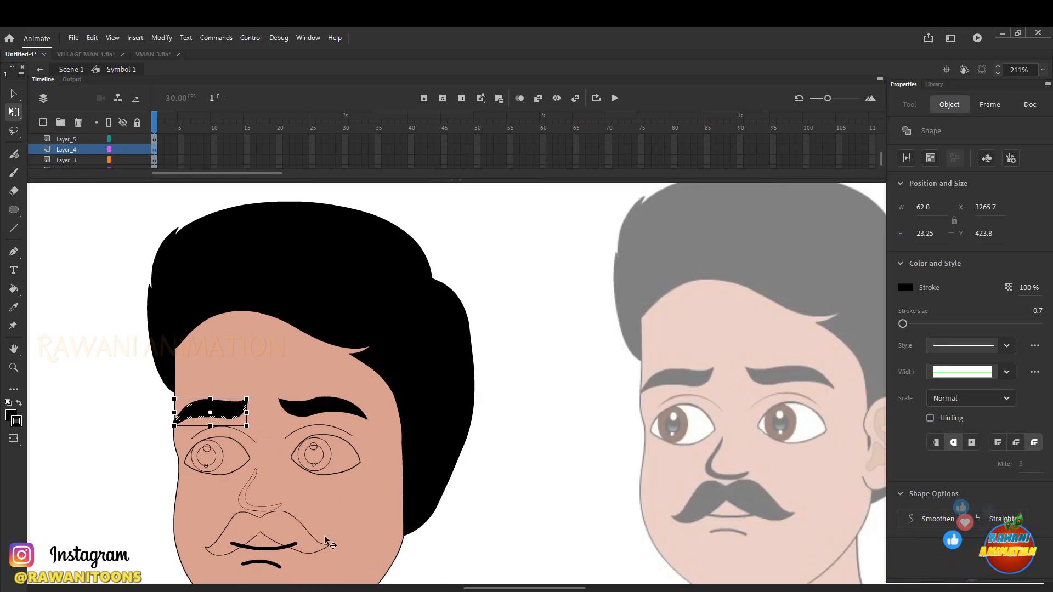
click(291, 514)
click(57, 140)
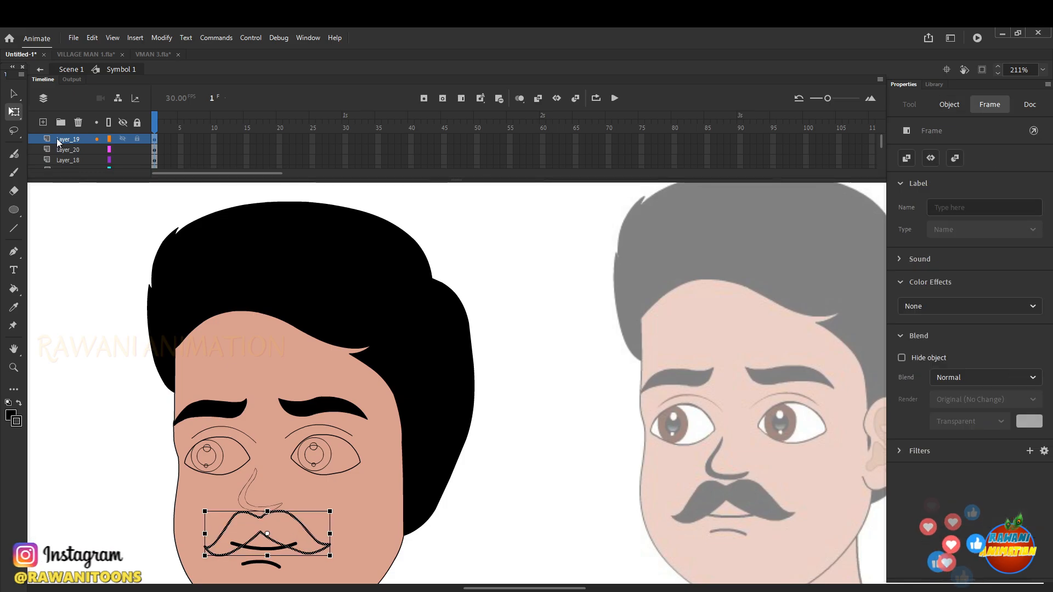
click(14, 289)
click(312, 549)
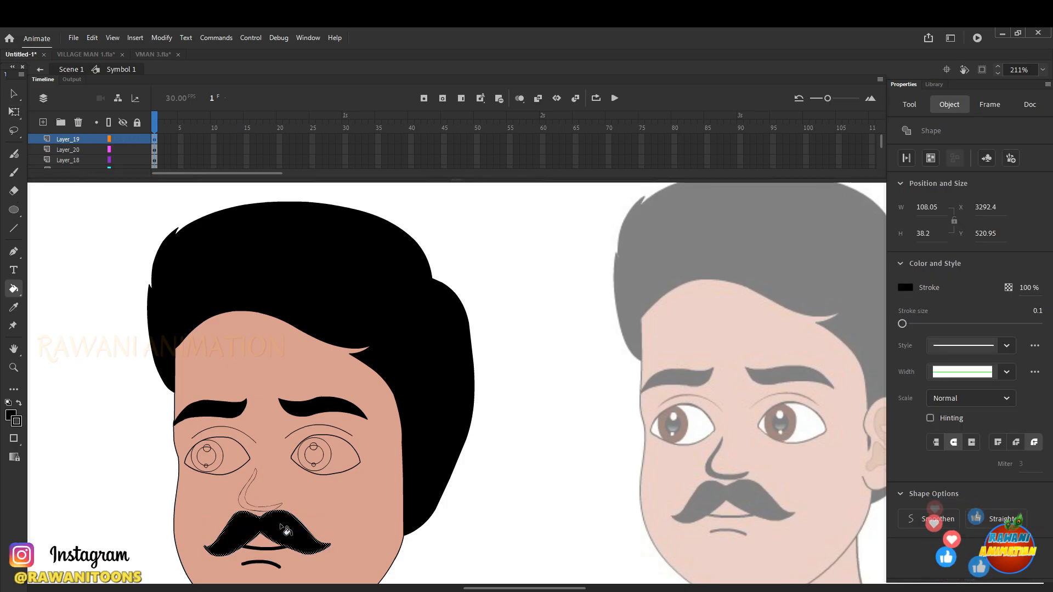
Exit Symbol 1 to compare the coloured face with the full-colour reference man, and reopen the symbol
click(14, 112)
key(ctrl+2)
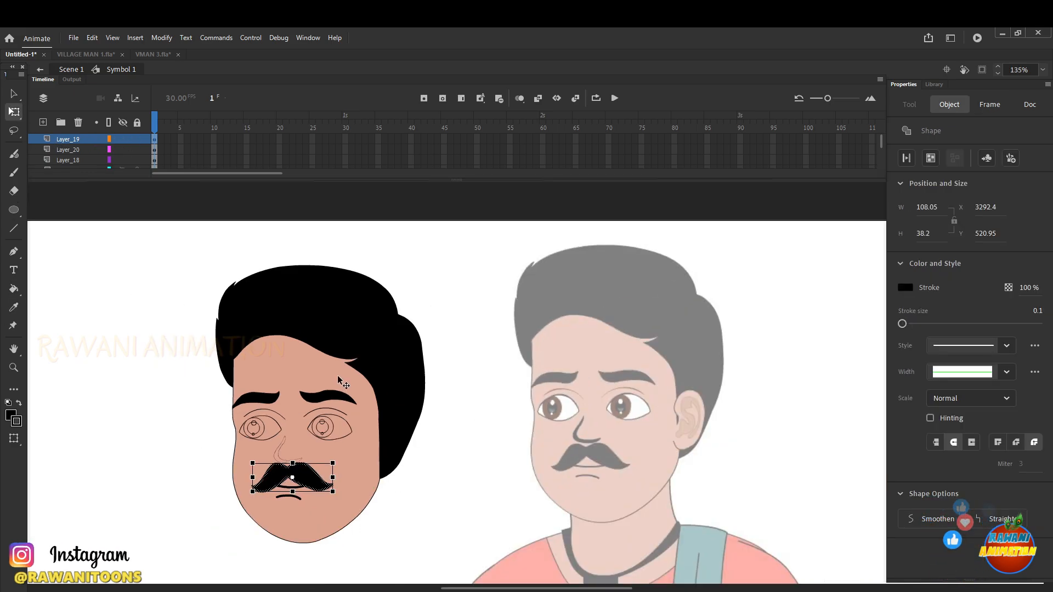
double_click(183, 309)
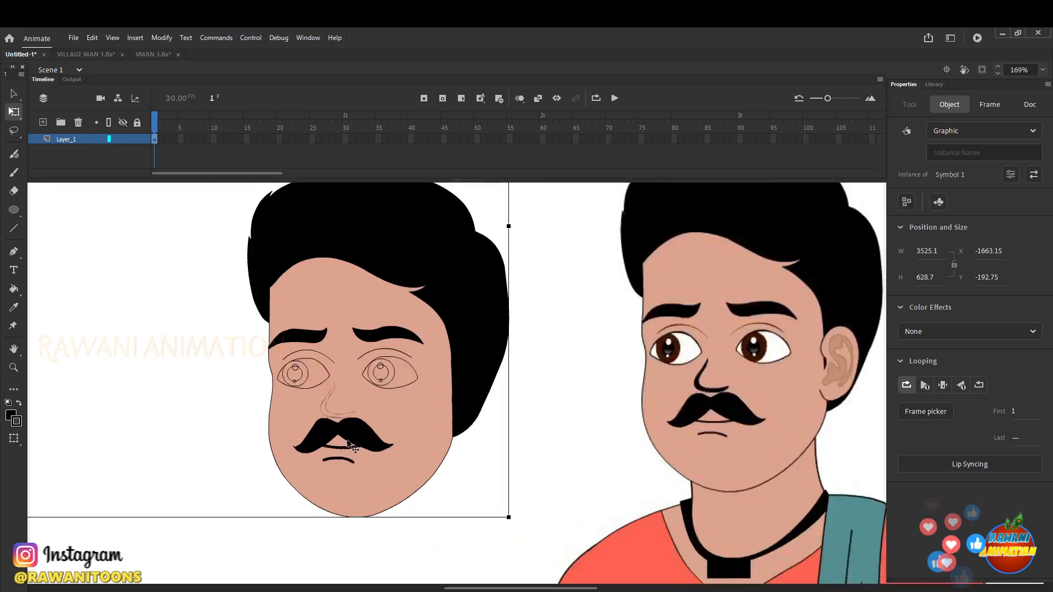
scroll(351, 442, up, 3)
scroll(417, 354, up, 2)
scroll(404, 367, down, 1)
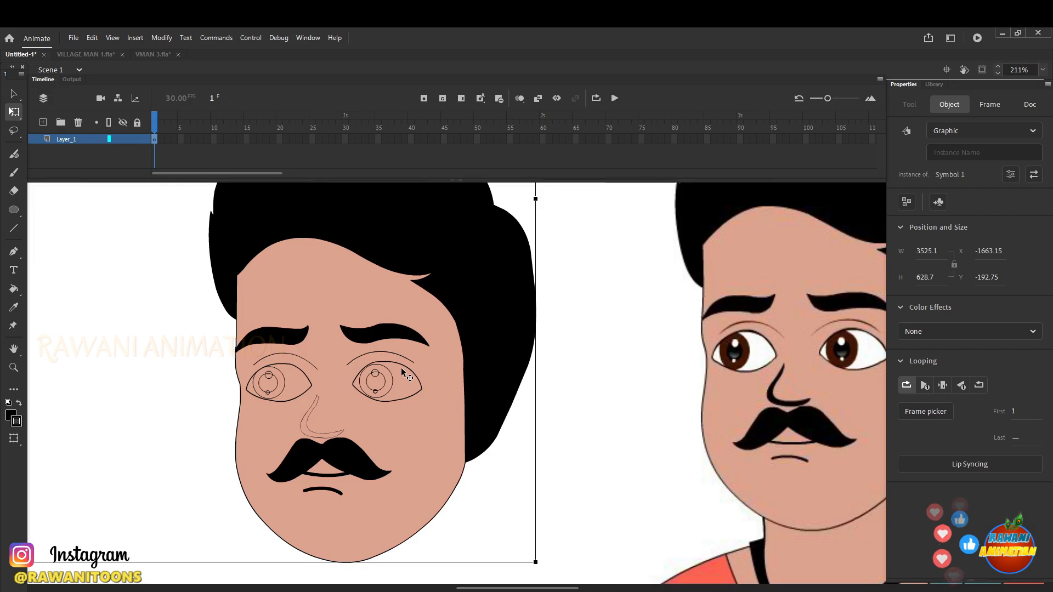
double_click(406, 253)
scroll(400, 351, up, 1)
scroll(395, 371, down, 1)
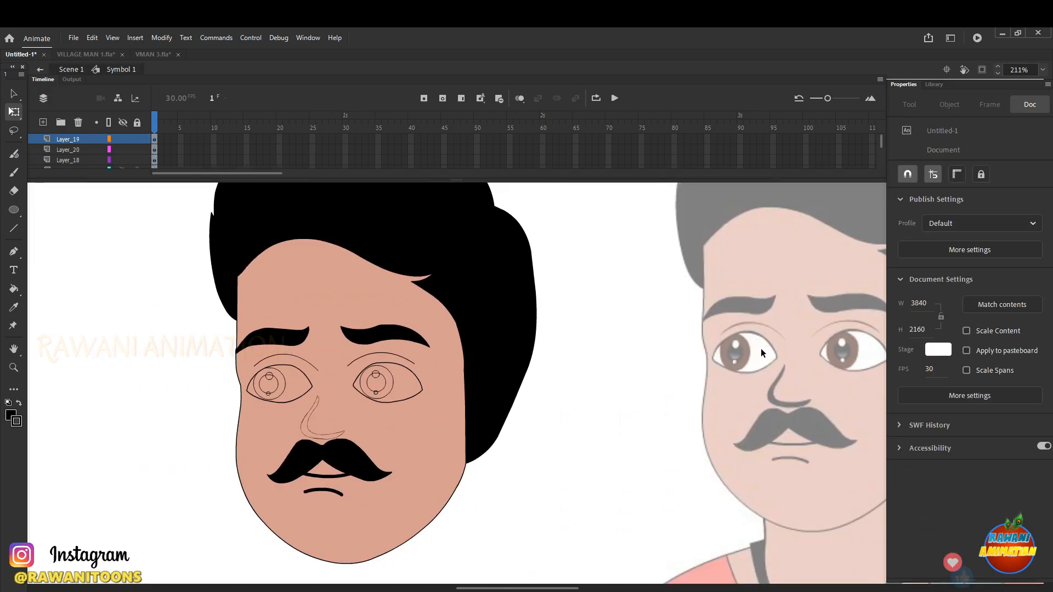
Select the right-hand eye outline on Layer_6, set the fill colour to white, and fill the eye
scroll(487, 393, up, 3)
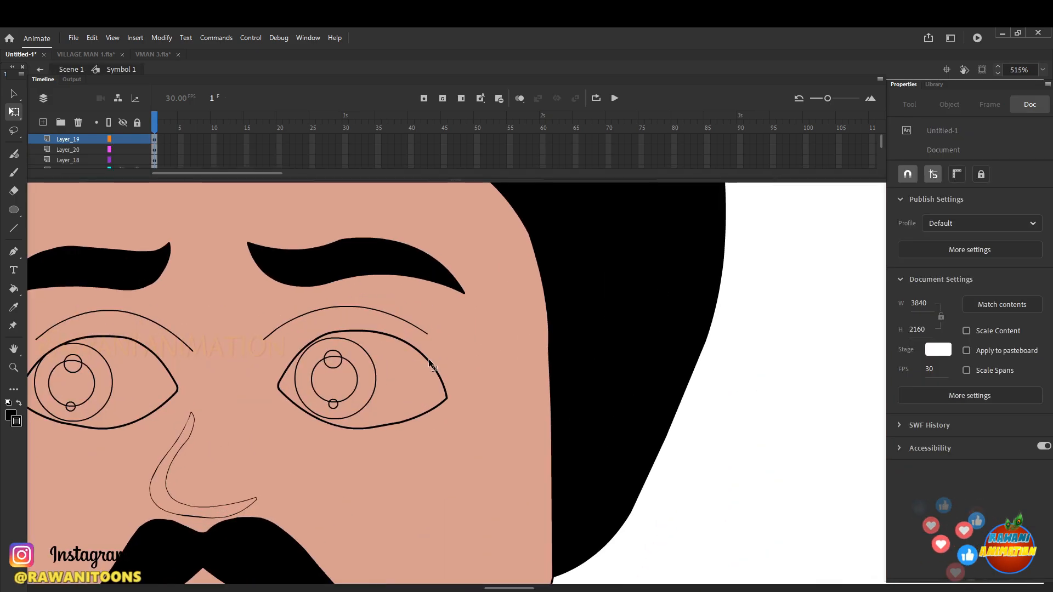
click(432, 366)
click(14, 288)
click(12, 417)
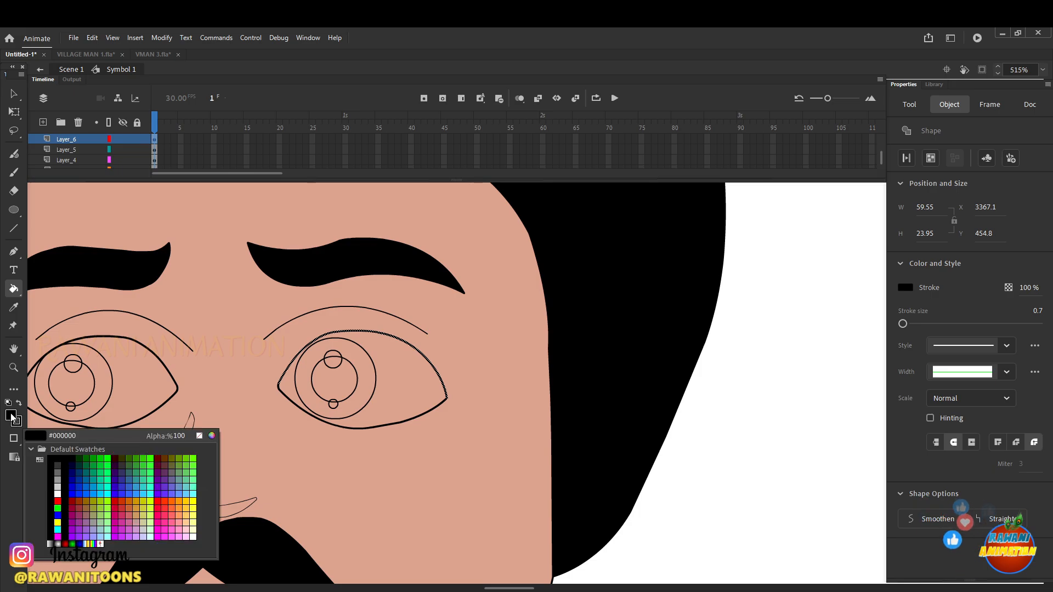
click(57, 495)
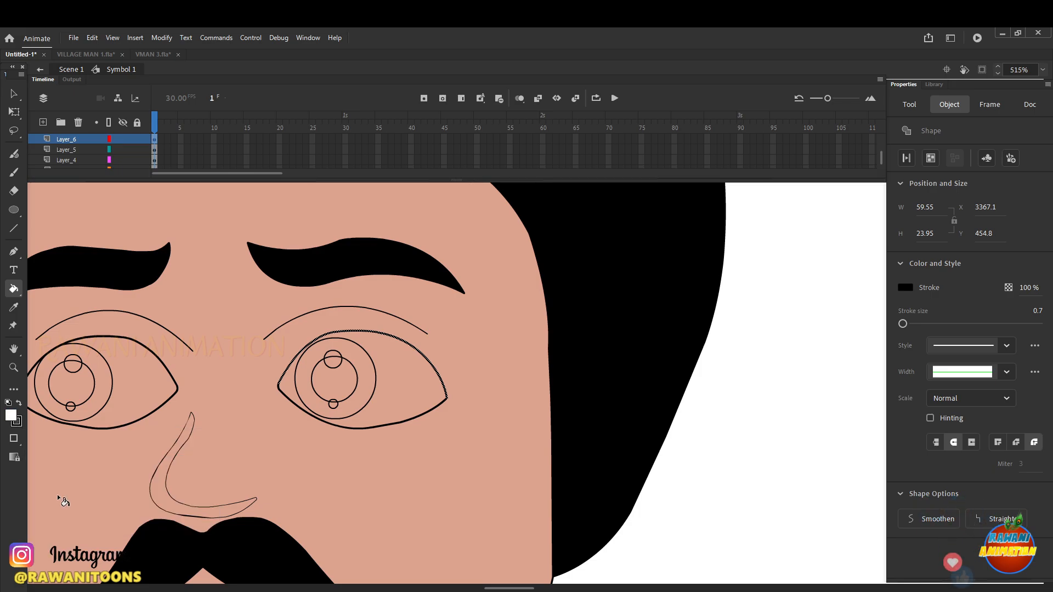
click(396, 396)
scroll(241, 384, up, 1)
Select the left-hand eye outline on Layer_7 and fill the eye with white
click(14, 112)
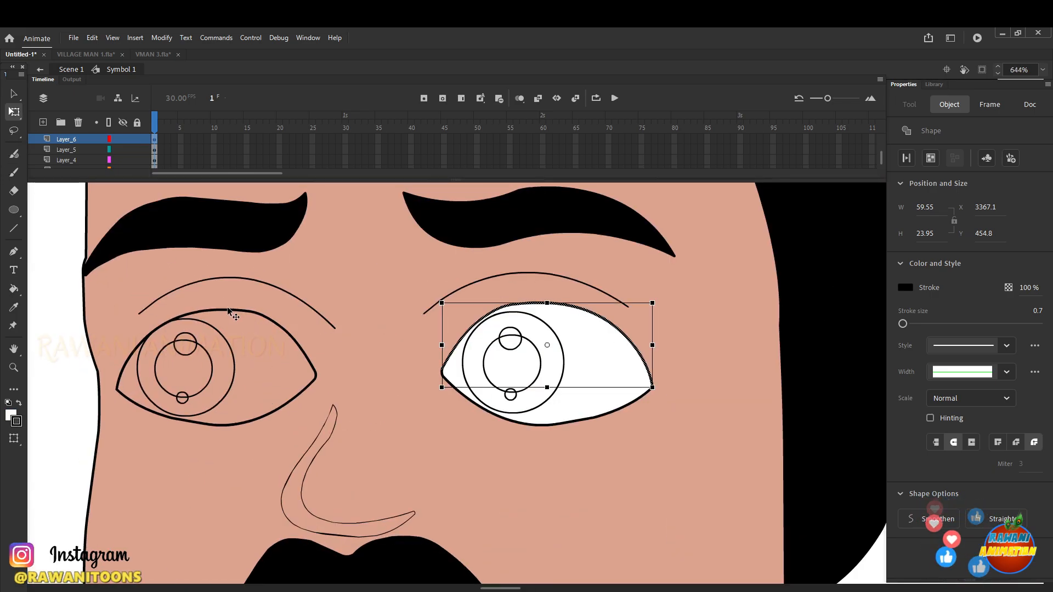
click(227, 309)
click(14, 290)
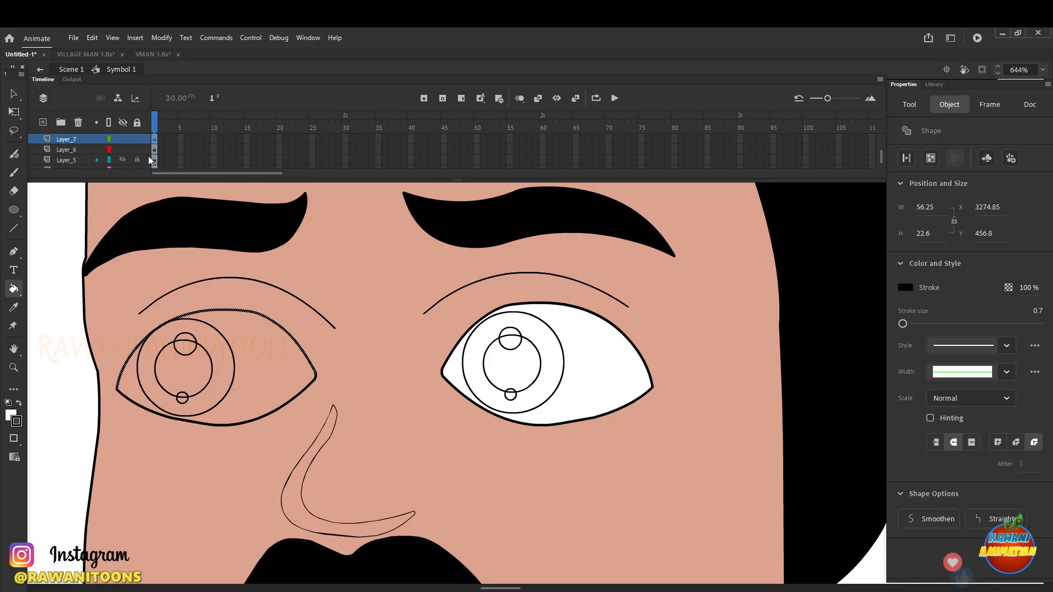
click(259, 368)
scroll(264, 369, down, 5)
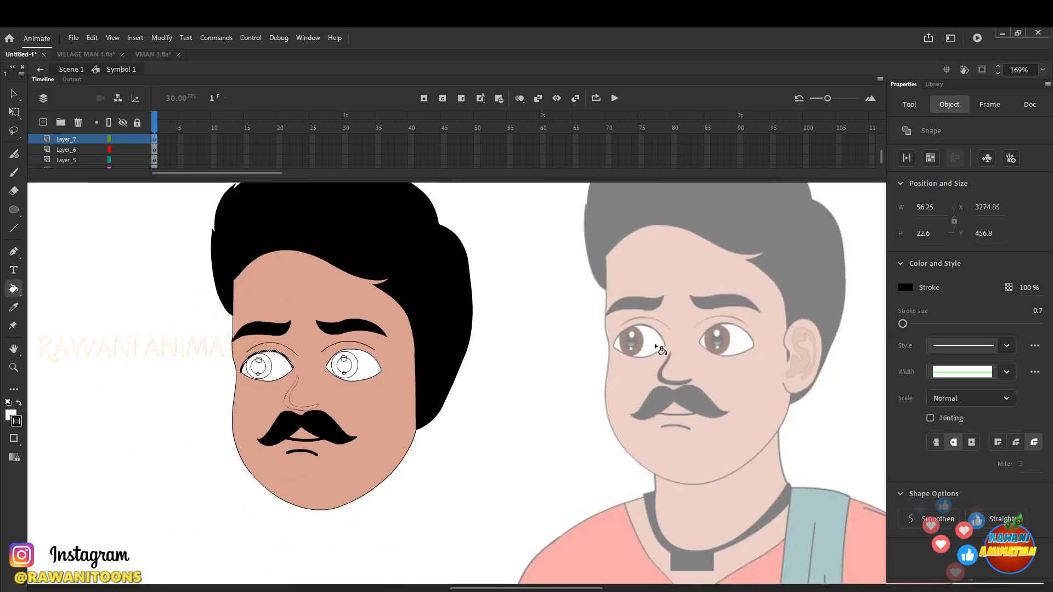
Exit Symbol 1, sample the dark brown iris colour from the reference man's eye with the Eyedropper, and reopen the symbol
key(q)
double_click(512, 292)
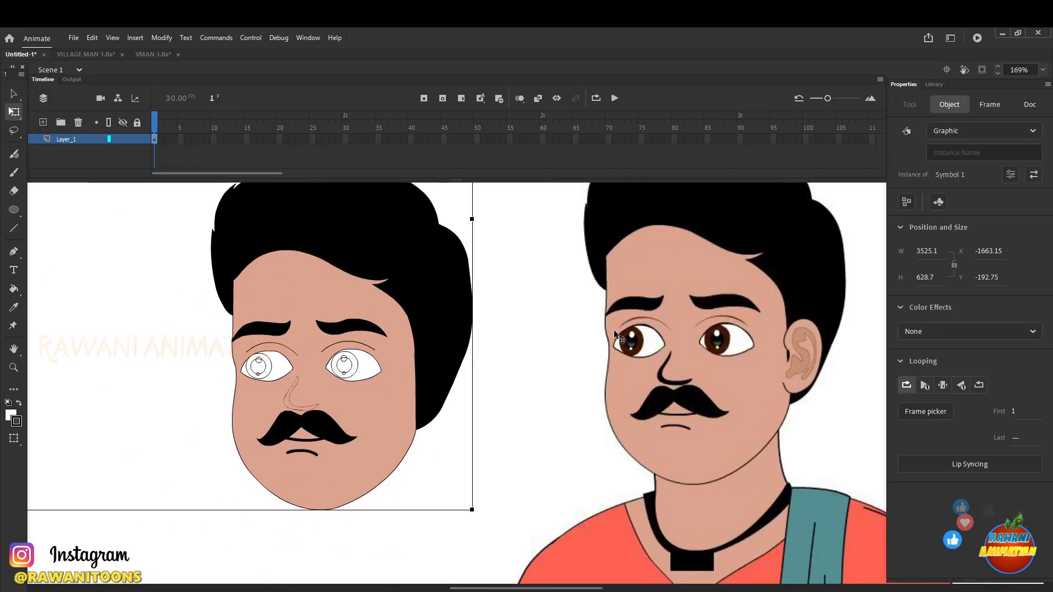
click(13, 307)
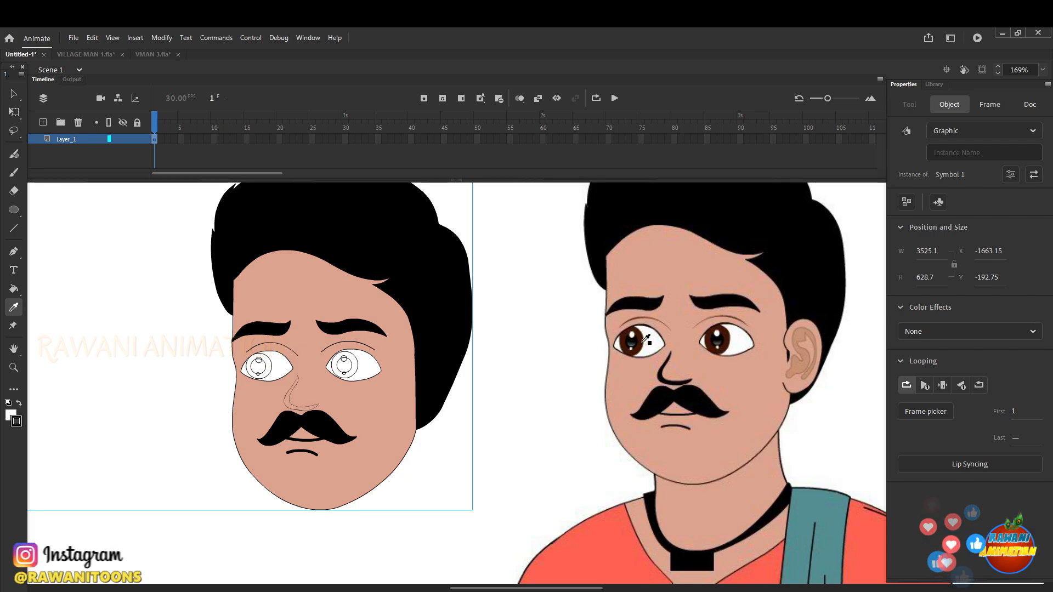
click(643, 345)
click(14, 112)
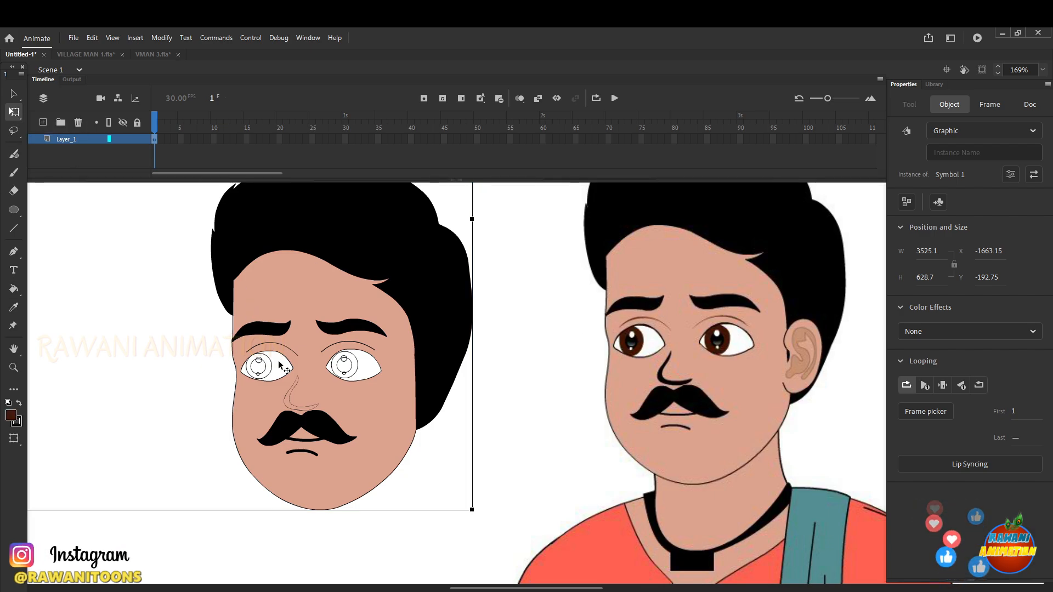
scroll(277, 359, up, 4)
double_click(283, 345)
scroll(283, 346, down, 2)
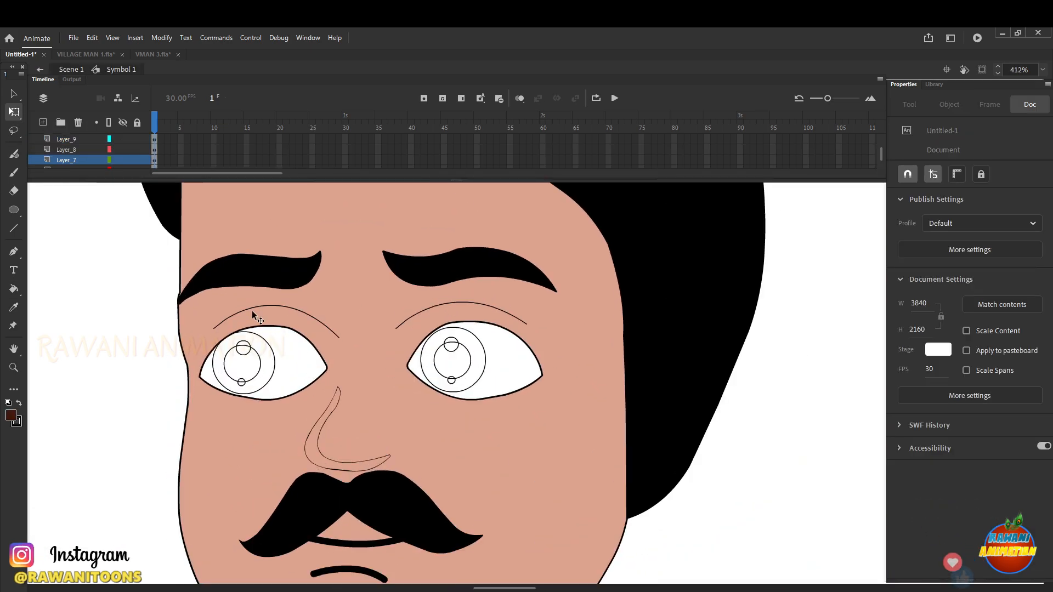
scroll(326, 390, down, 1)
scroll(290, 362, up, 3)
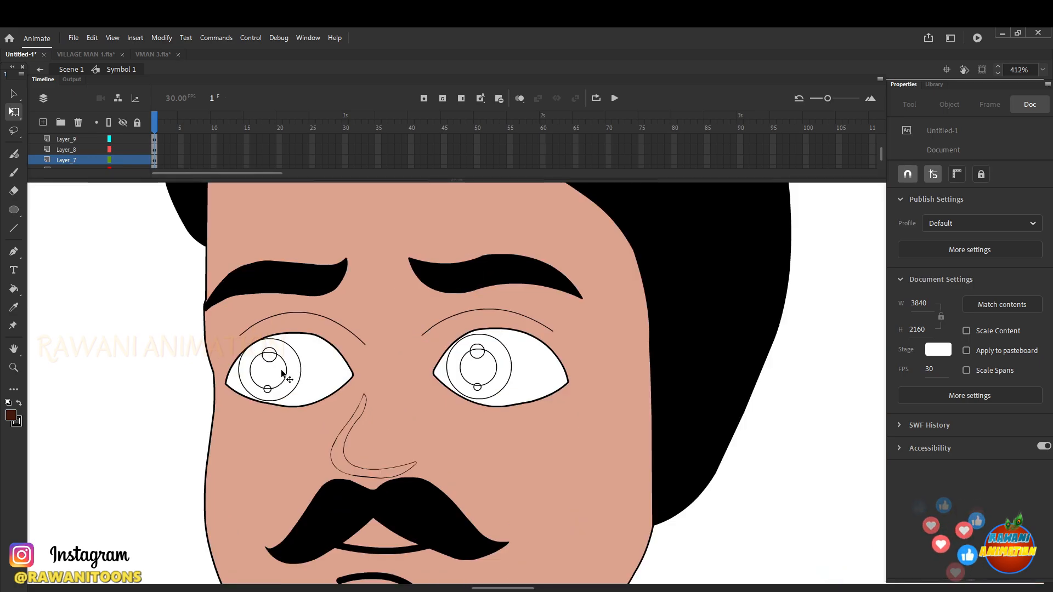
scroll(283, 367, down, 5)
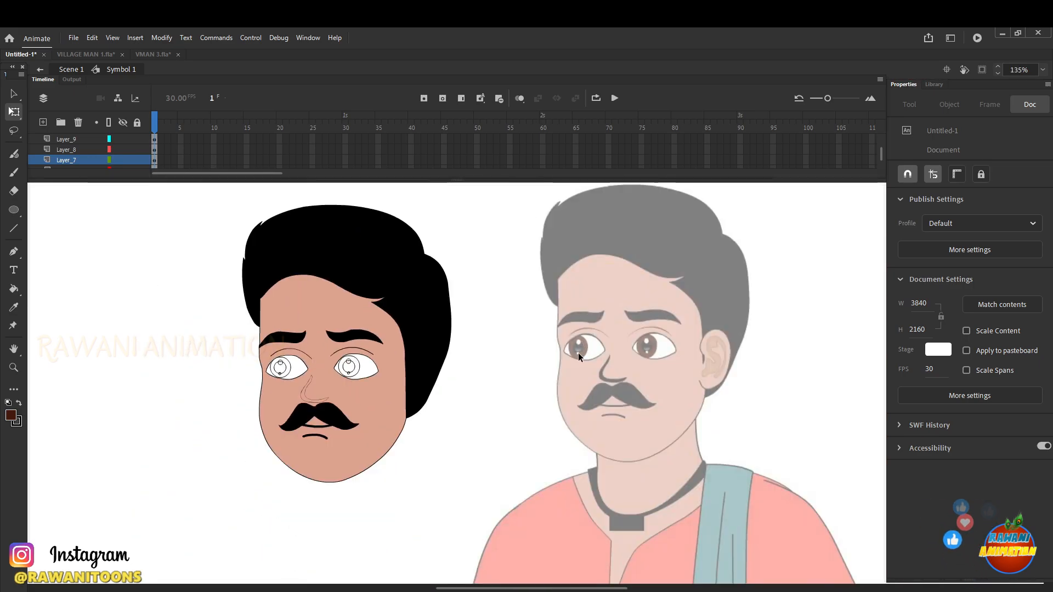
Select the left-hand iris circle on Layer_12 and fill it with the sampled dark brown
scroll(290, 363, up, 8)
click(299, 346)
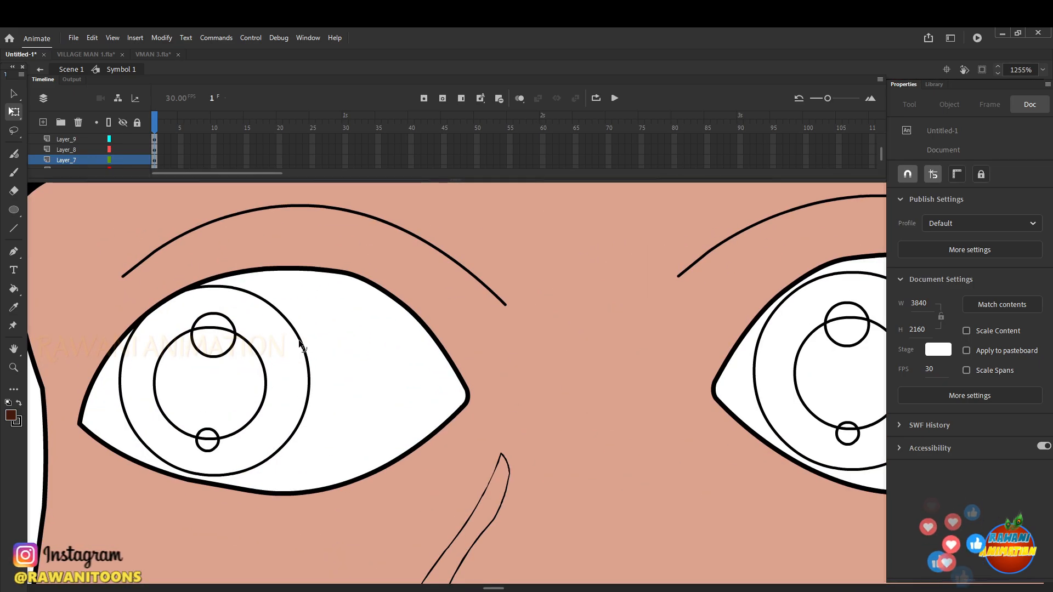
click(14, 291)
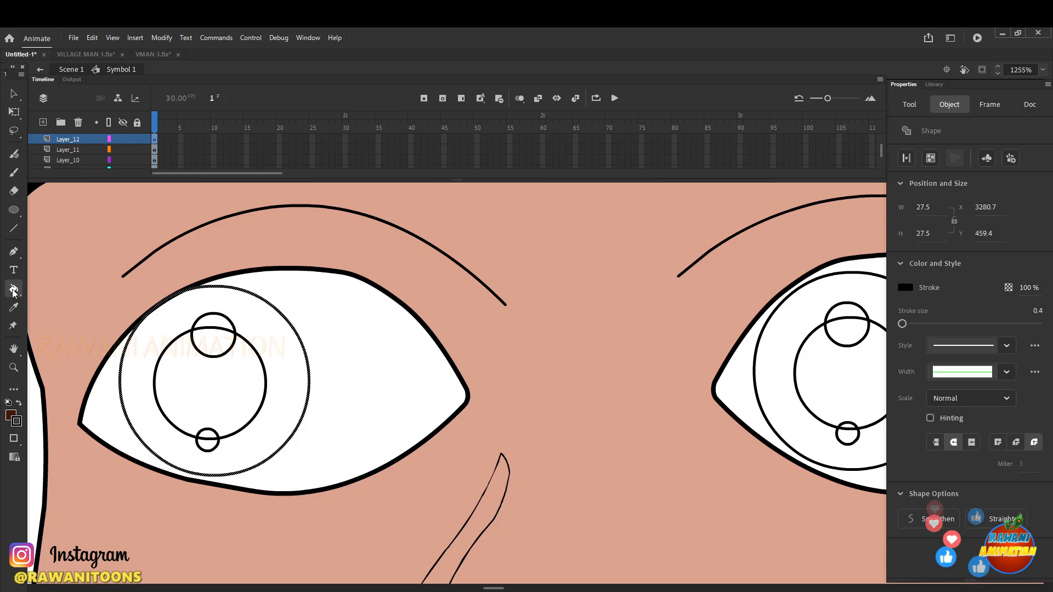
click(267, 329)
Select the right-hand iris circle on Layer_8 and fill it with the sampled dark brown
scroll(209, 341, down, 5)
click(14, 112)
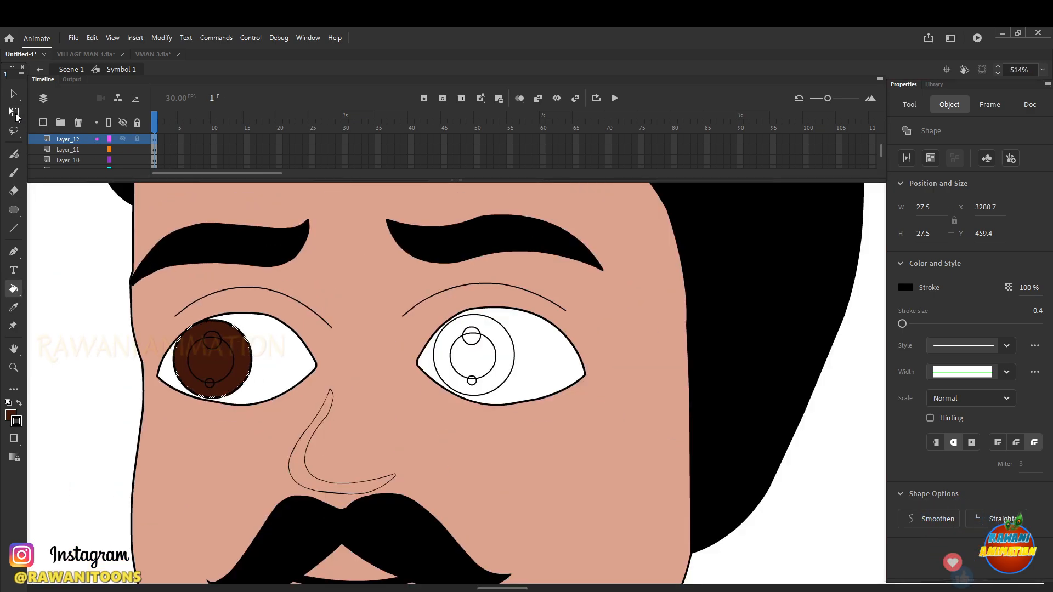
click(446, 326)
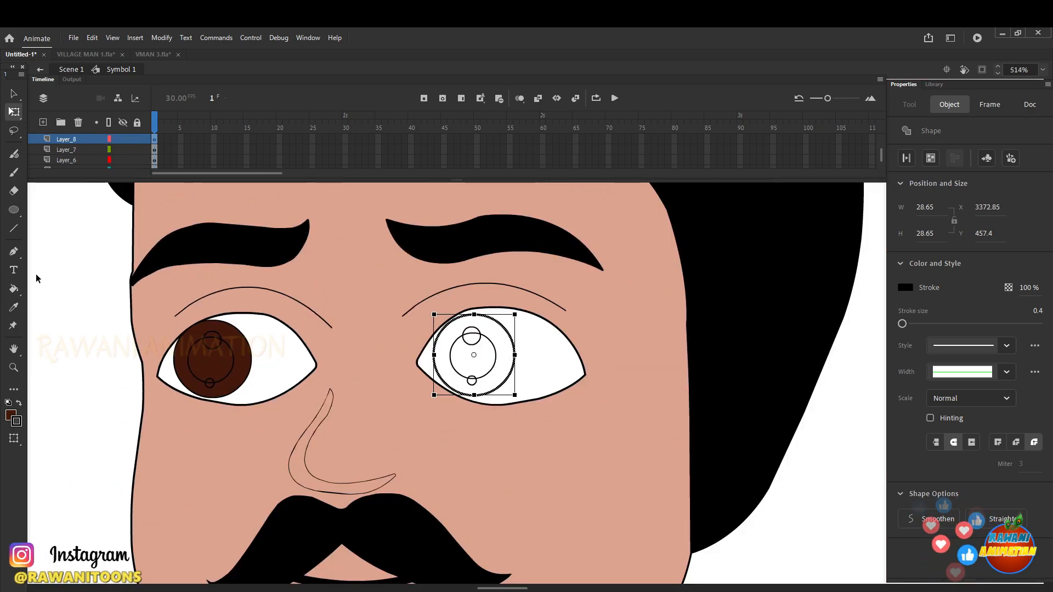
click(14, 288)
click(450, 323)
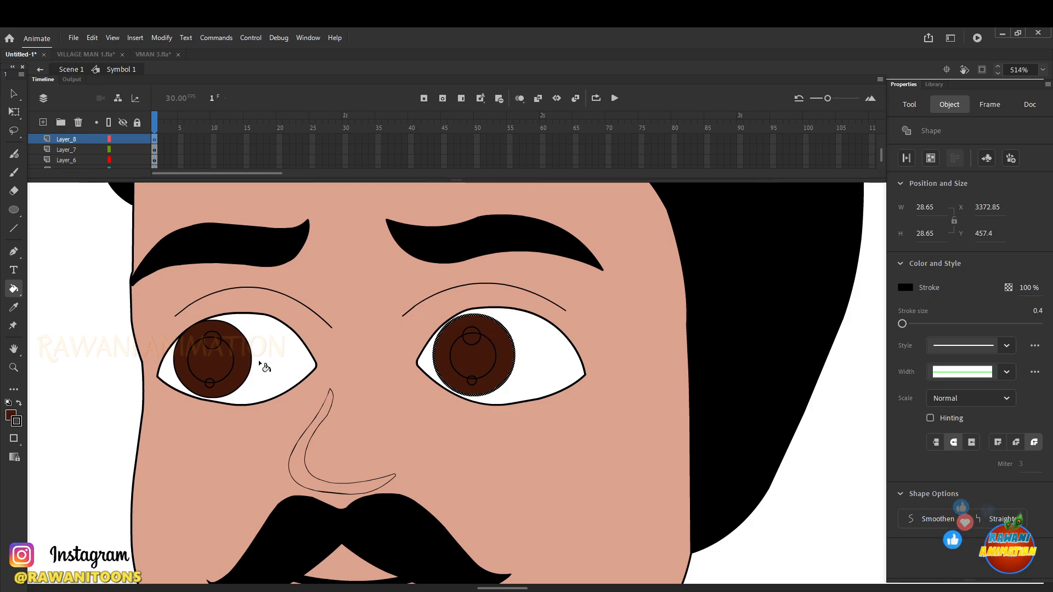
Select the left-hand pupil circle on Layer_13, set the fill colour to black, and fill the pupil
scroll(259, 359, down, 4)
scroll(709, 327, up, 4)
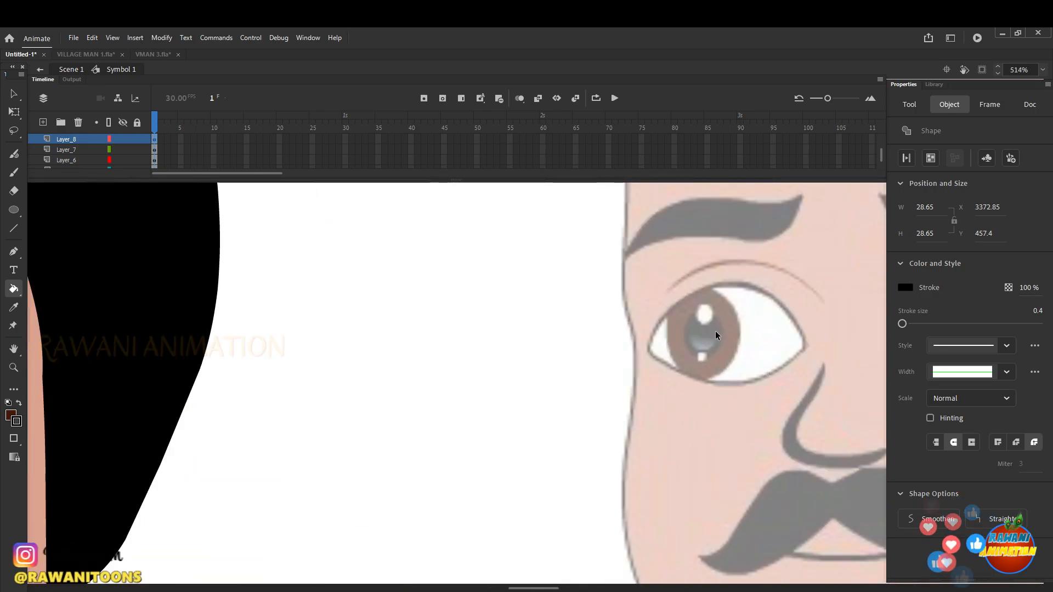
scroll(715, 331, down, 4)
scroll(480, 350, up, 5)
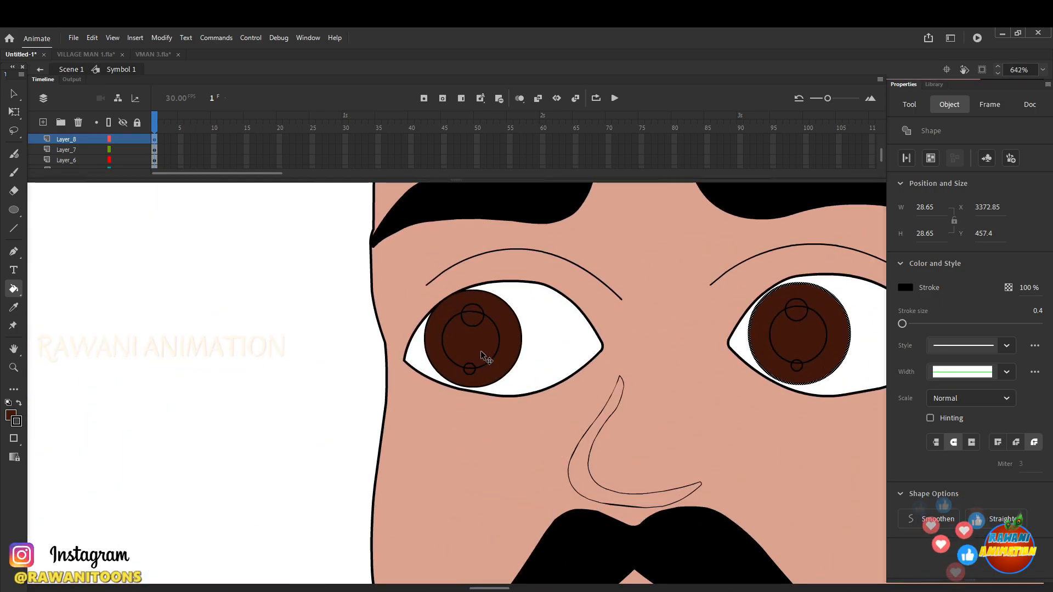
click(16, 114)
click(496, 328)
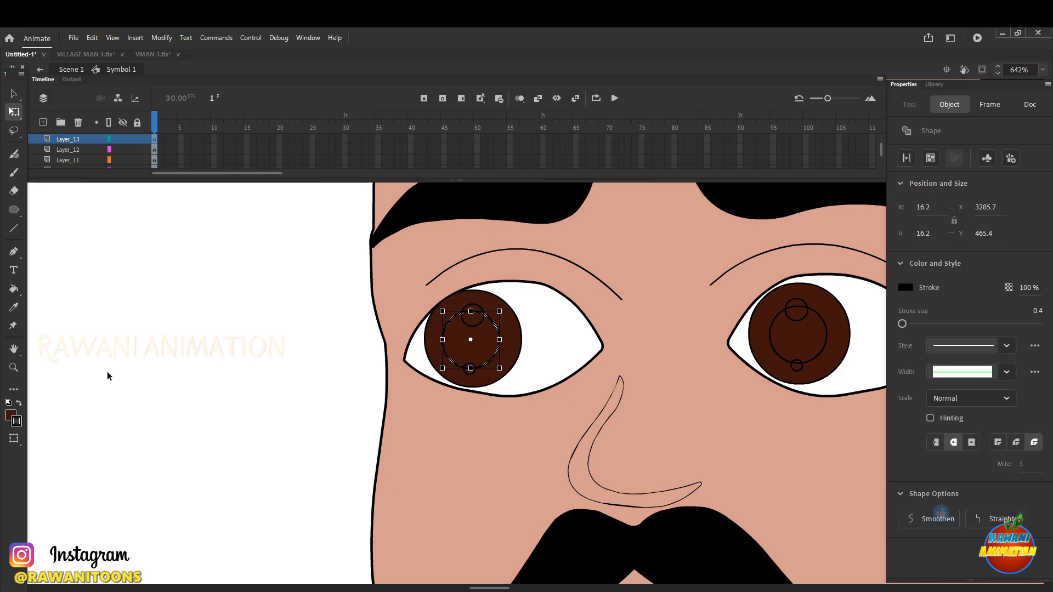
click(12, 417)
click(57, 461)
click(15, 289)
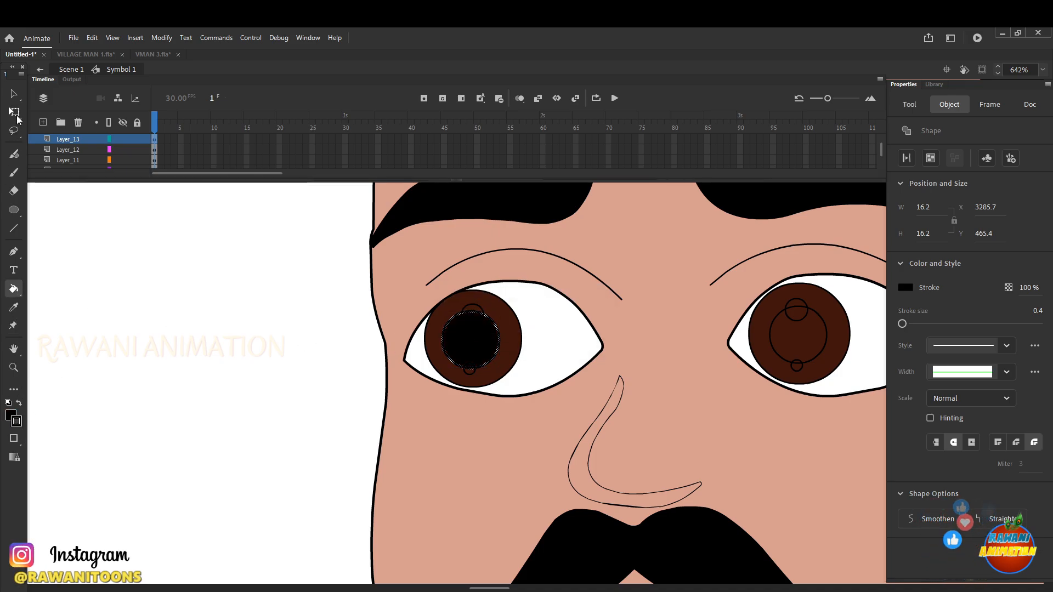
click(12, 418)
click(63, 463)
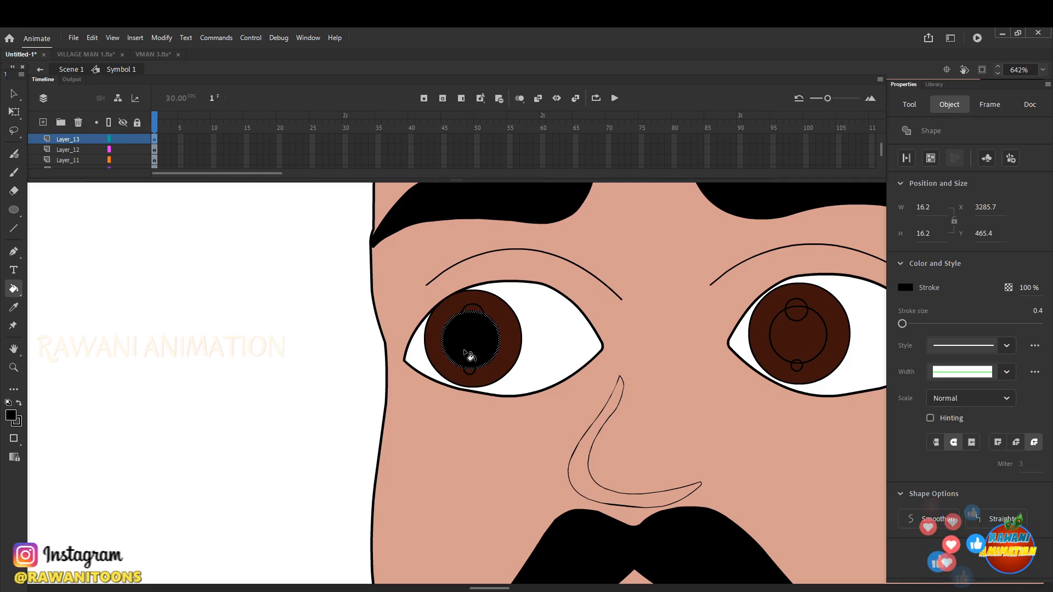
Select the right-hand pupil circle on Layer_9 and fill it with black
key(q)
click(813, 312)
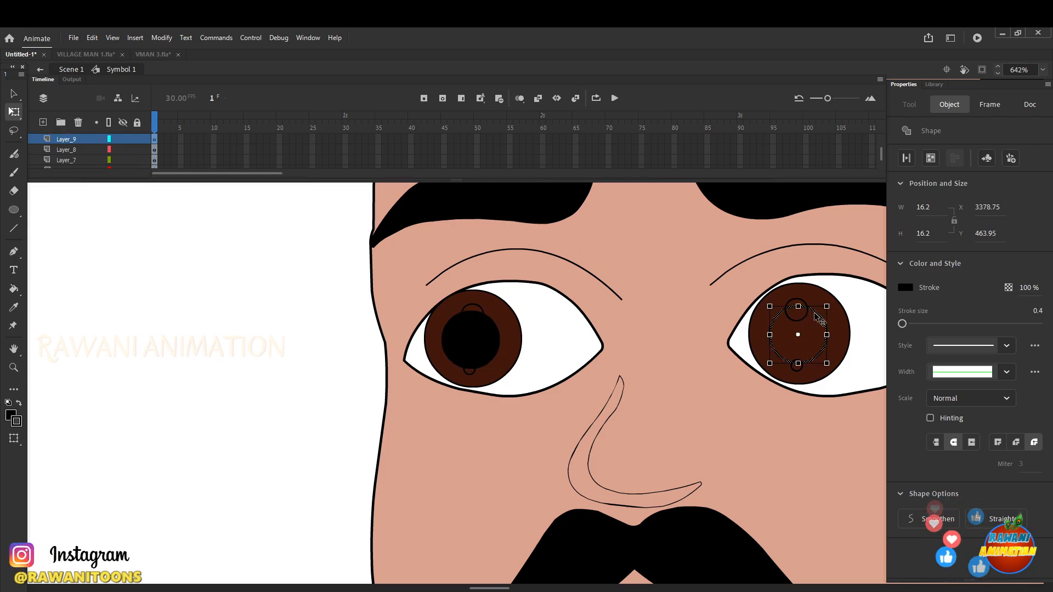
click(14, 289)
click(811, 339)
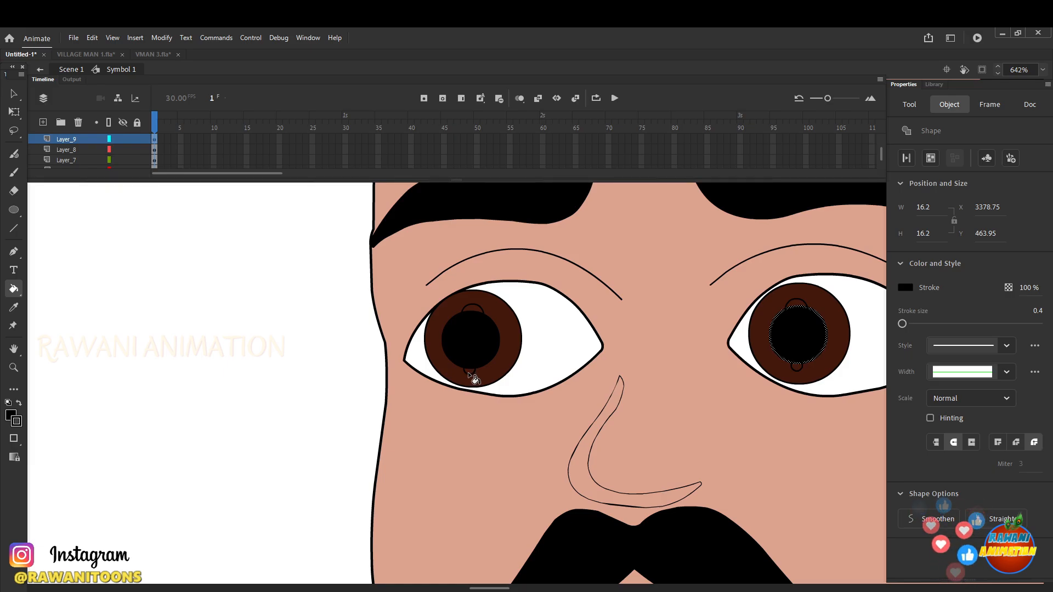
Select the upper highlight circle of the left-hand eye on Layer_14, set the fill colour to white, and fill the highlight
key(q)
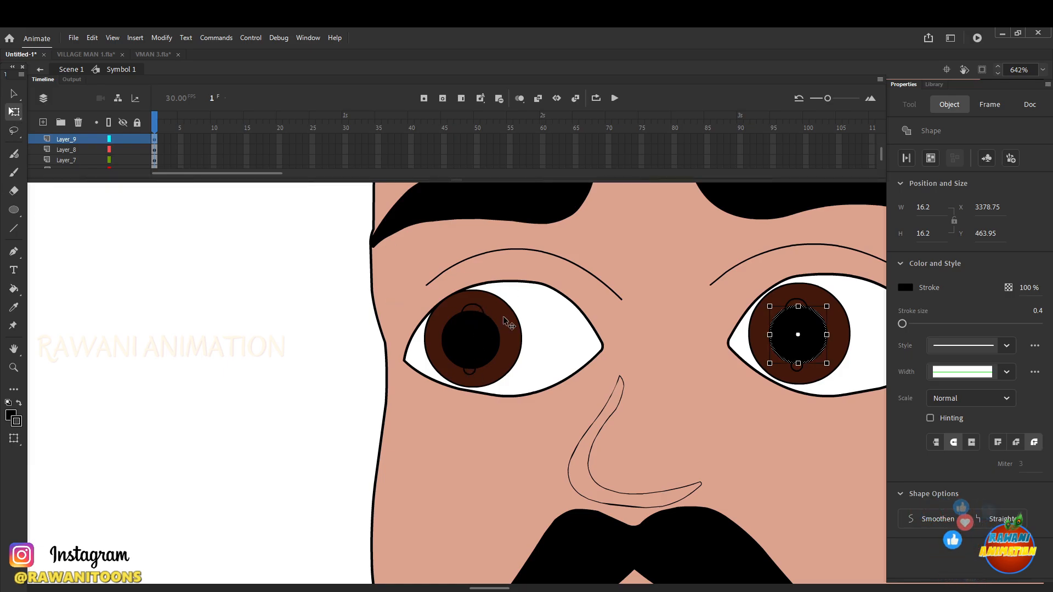
click(477, 307)
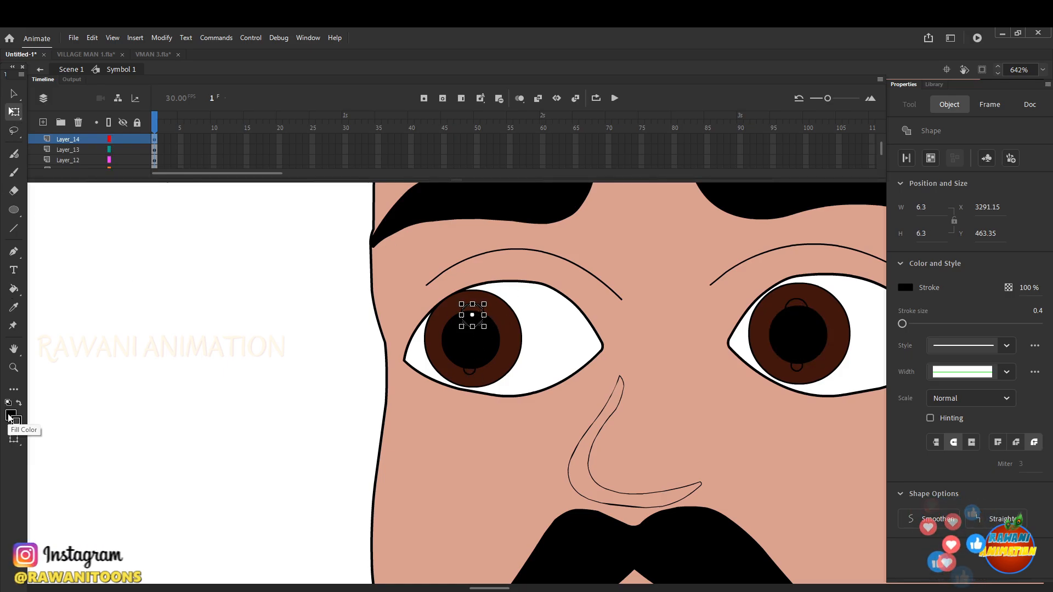
click(11, 416)
click(57, 494)
click(13, 288)
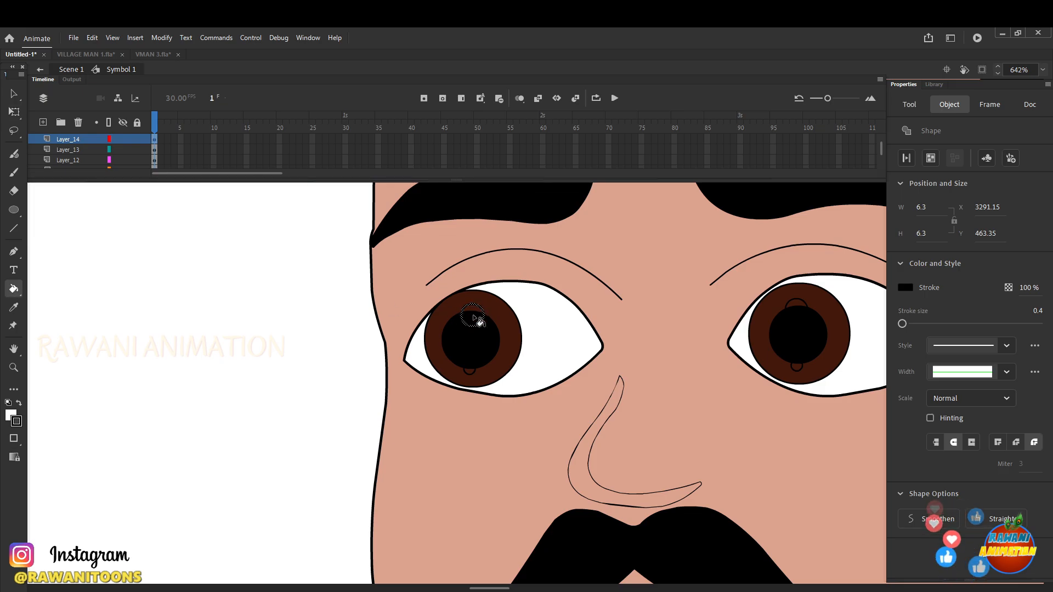
click(474, 317)
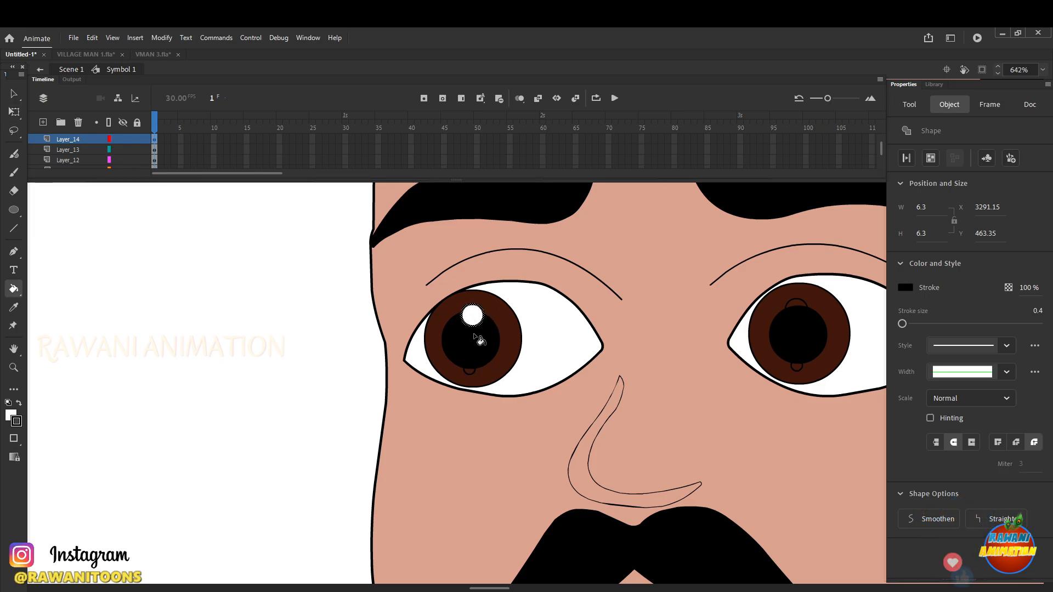
Select the upper highlight circle of the right-hand eye on Layer_10 and fill it with white
scroll(466, 345, down, 3)
scroll(472, 362, up, 3)
scroll(439, 341, down, 3)
scroll(432, 344, up, 1)
scroll(434, 348, up, 2)
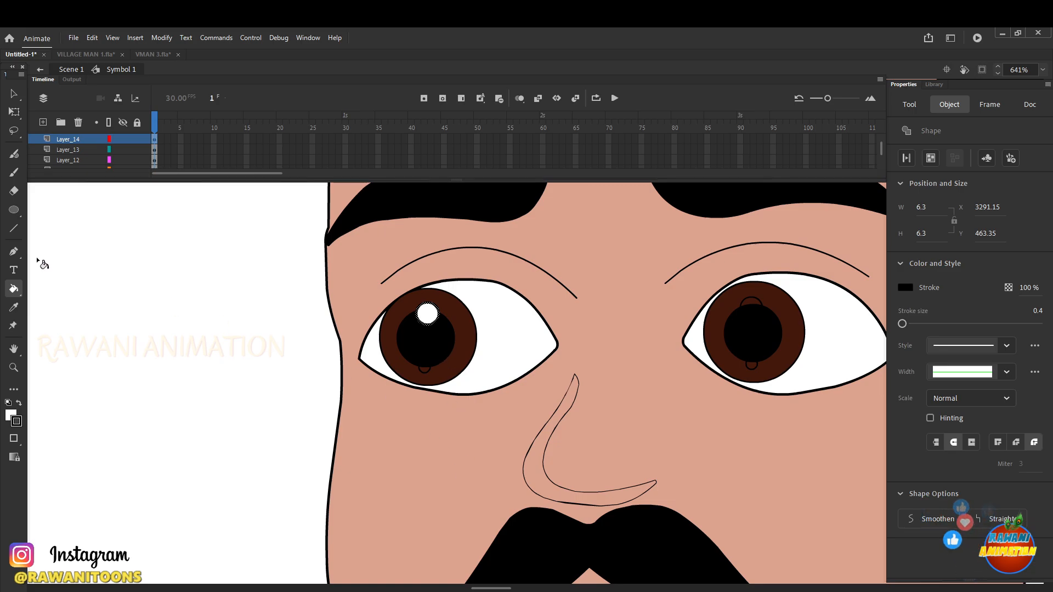
click(14, 112)
click(244, 294)
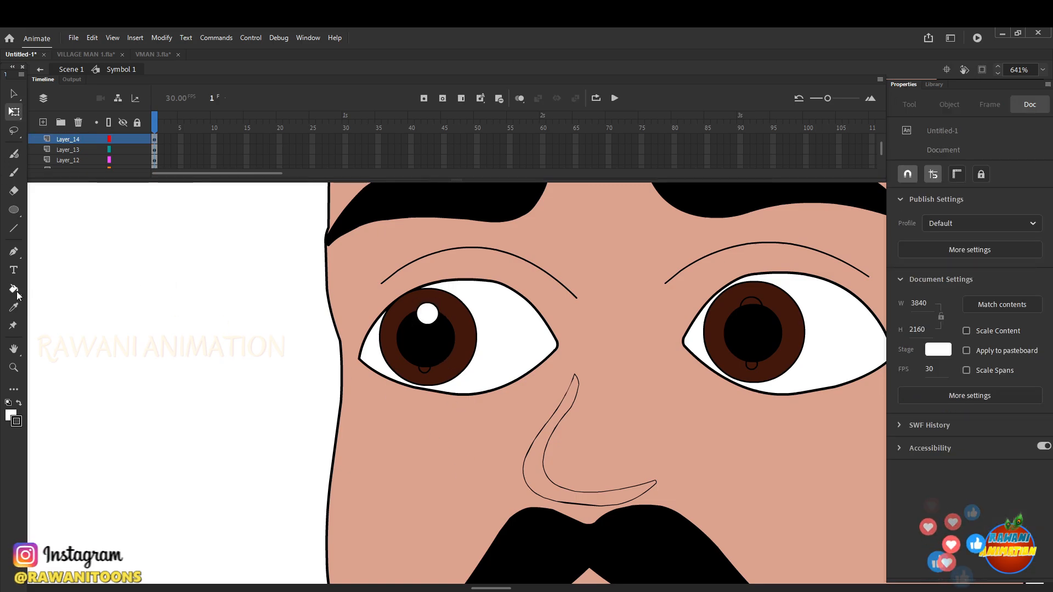
scroll(425, 327, up, 2)
scroll(419, 334, down, 2)
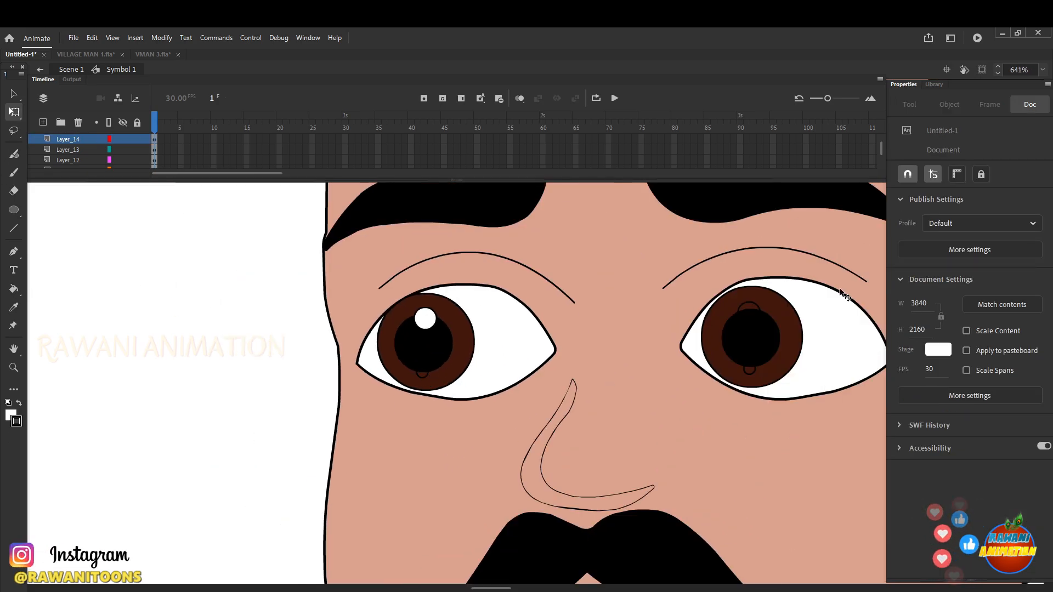
click(750, 303)
click(15, 288)
click(749, 313)
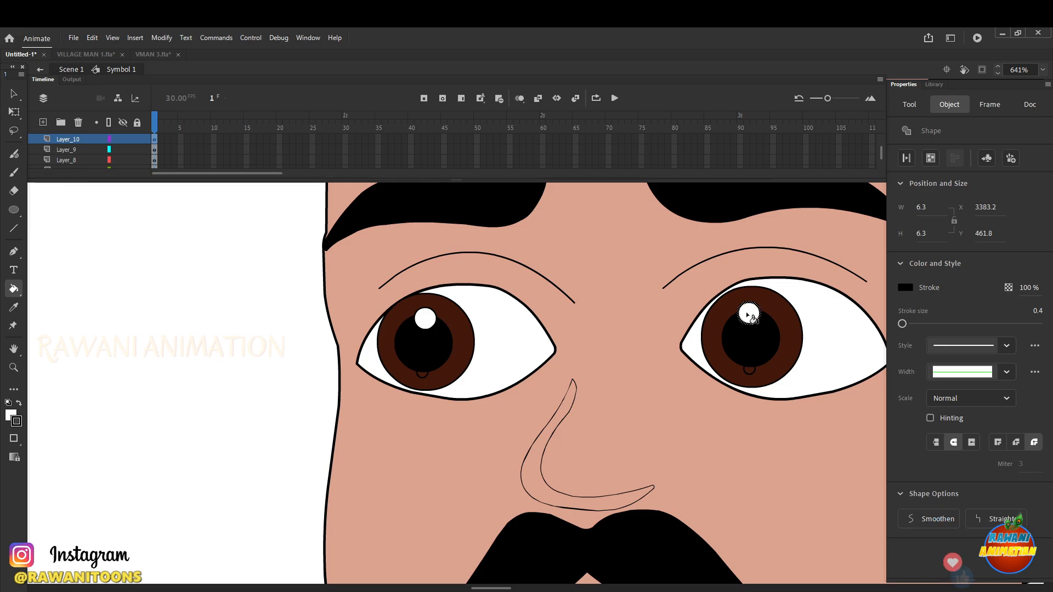
Select the small lower highlight circle of the left-hand eye on Layer_15 and fill it with white
key(q)
scroll(425, 379, up, 2)
click(431, 367)
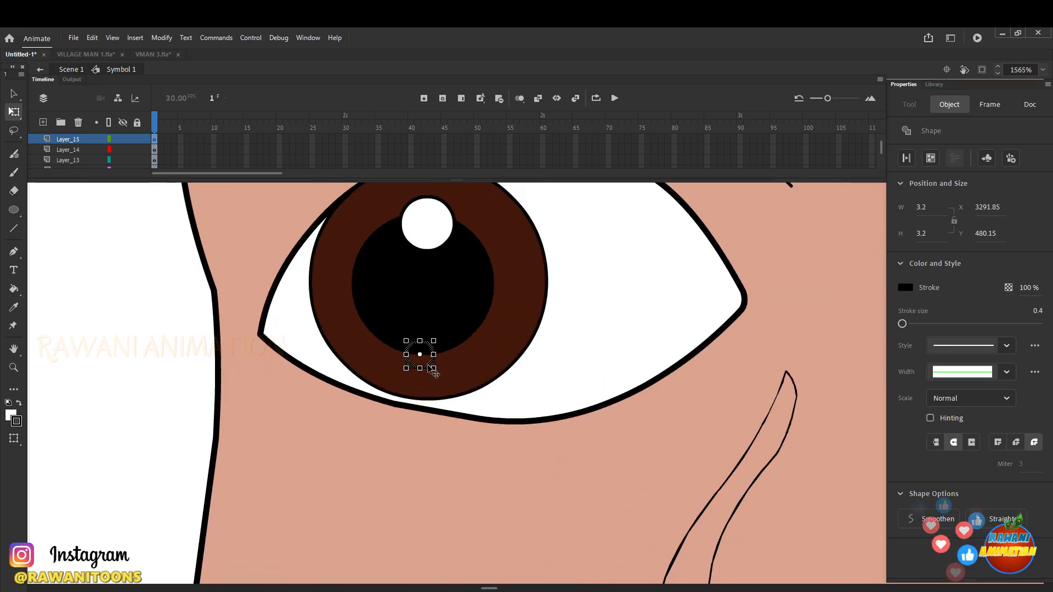
click(14, 289)
click(420, 358)
scroll(554, 371, down, 2)
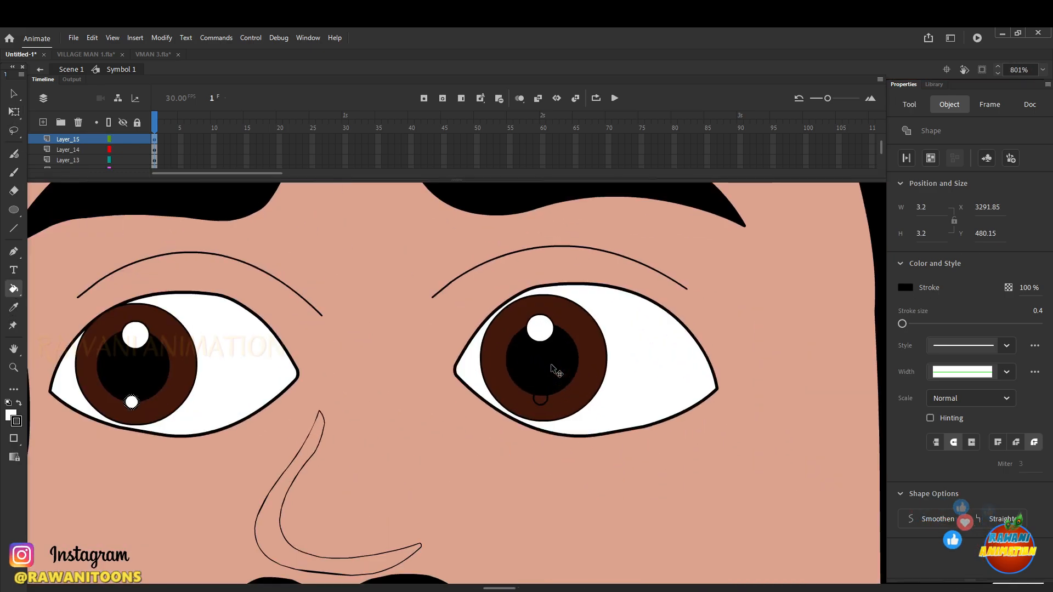
Select the small lower highlight circle of the right-hand eye on Layer_11 and fill it with white
scroll(554, 373, up, 2)
key(q)
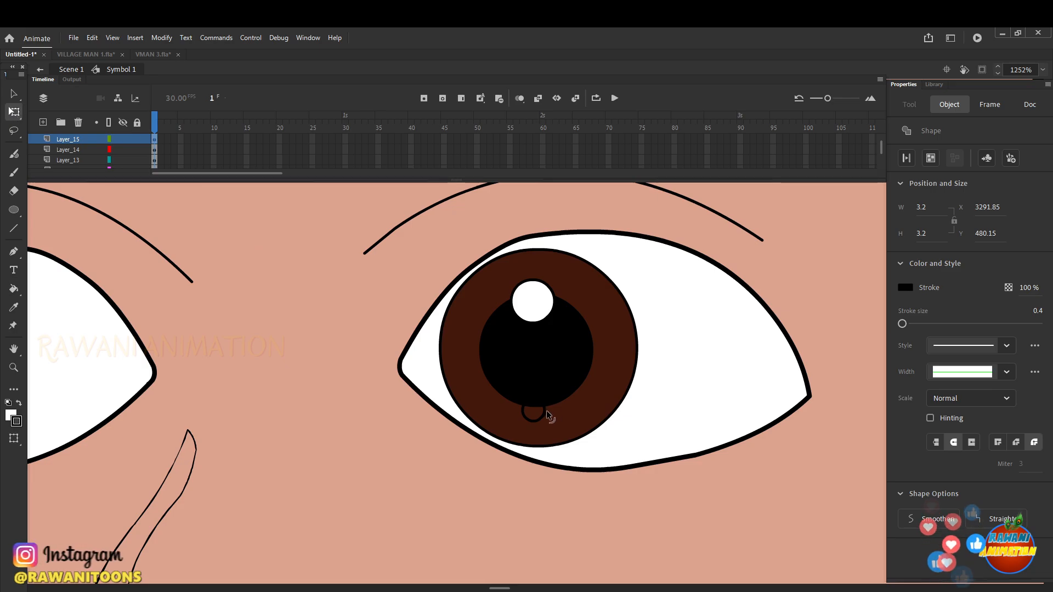
click(534, 414)
key(k)
click(537, 415)
scroll(538, 416, down, 2)
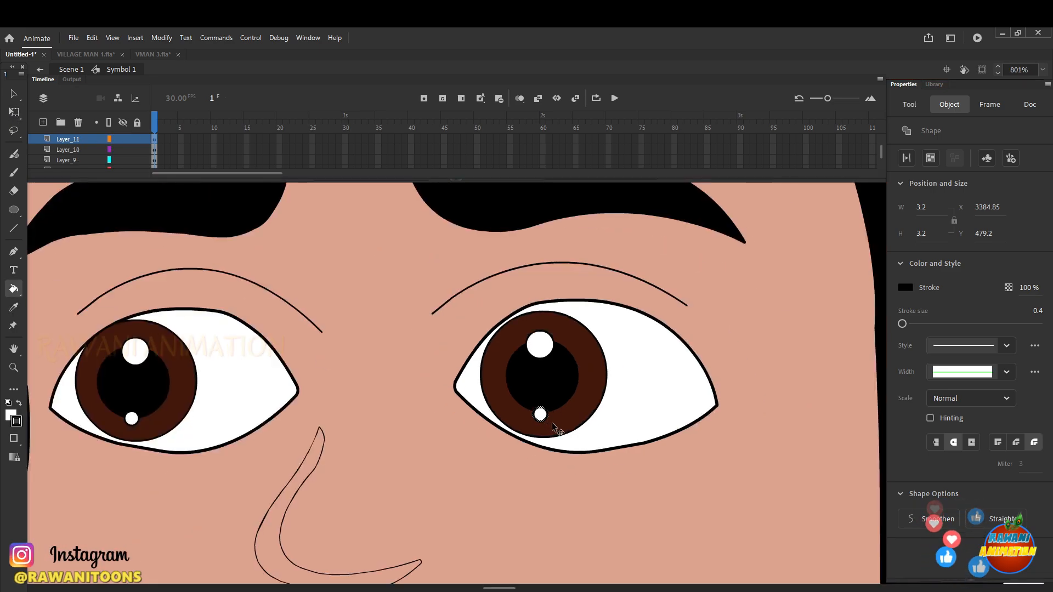
Check the whole head beside the reference man, exit Symbol 1 to view it in the scene, and reopen the symbol
scroll(553, 428, down, 3)
scroll(797, 439, down, 1)
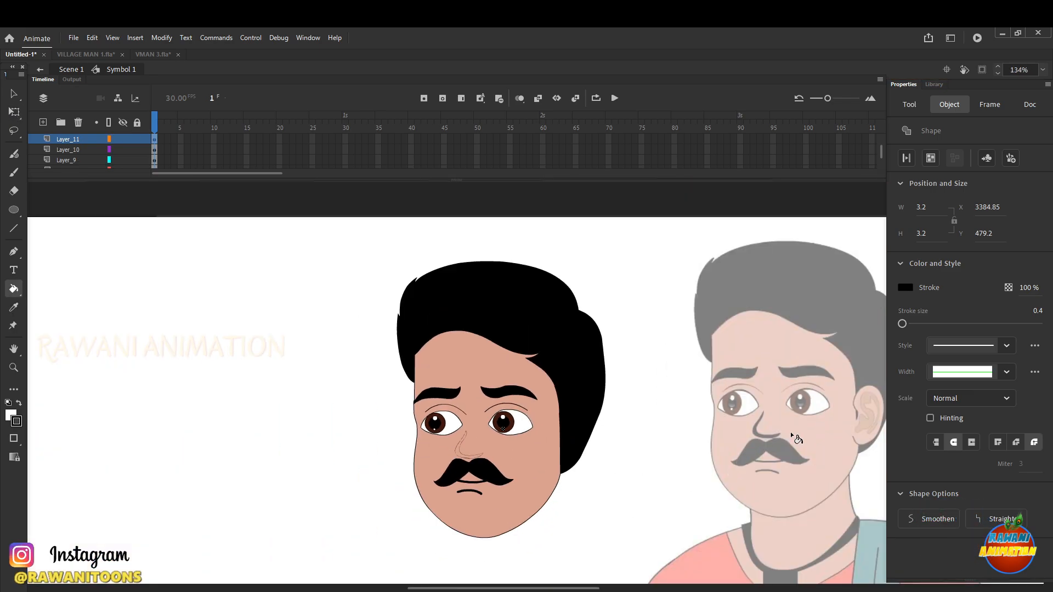
scroll(455, 453, up, 4)
key(q)
double_click(323, 412)
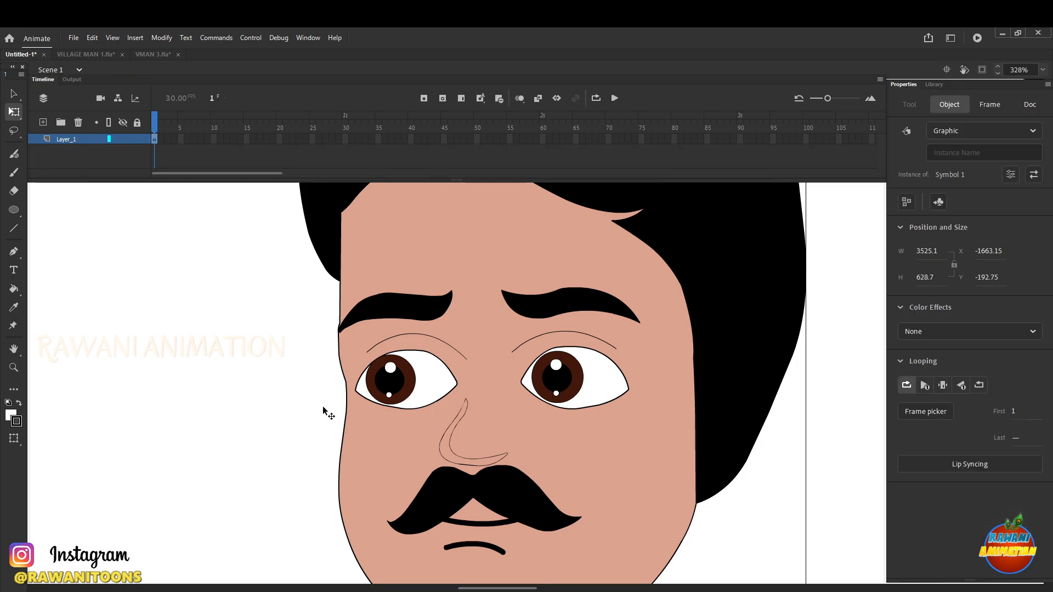
scroll(324, 411, down, 2)
scroll(417, 448, up, 5)
double_click(387, 450)
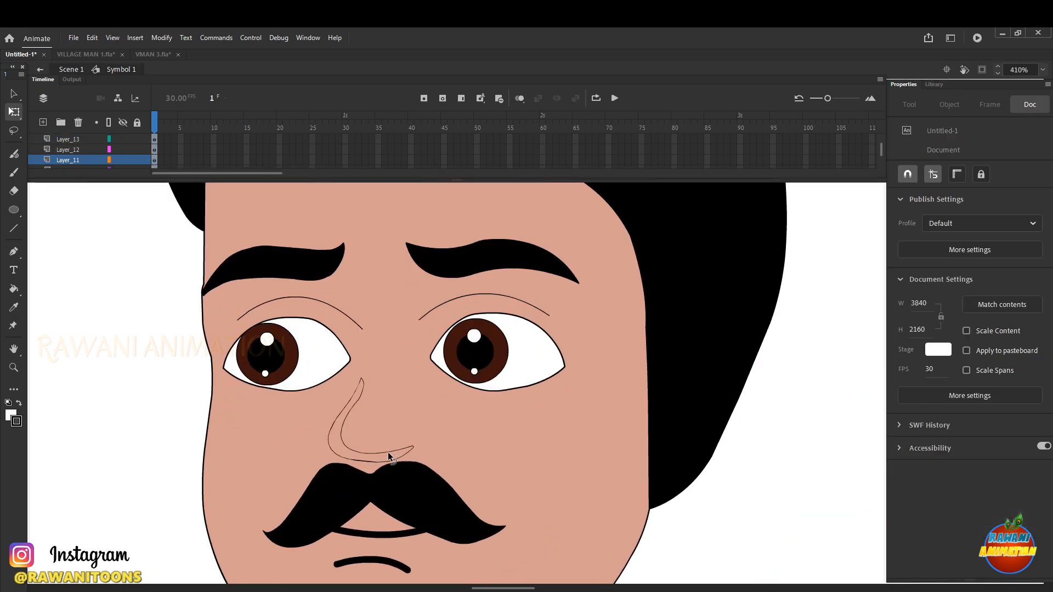
Select the nose outline on Layer_18, set the fill colour to black, and fill the nose shape
click(387, 452)
click(70, 321)
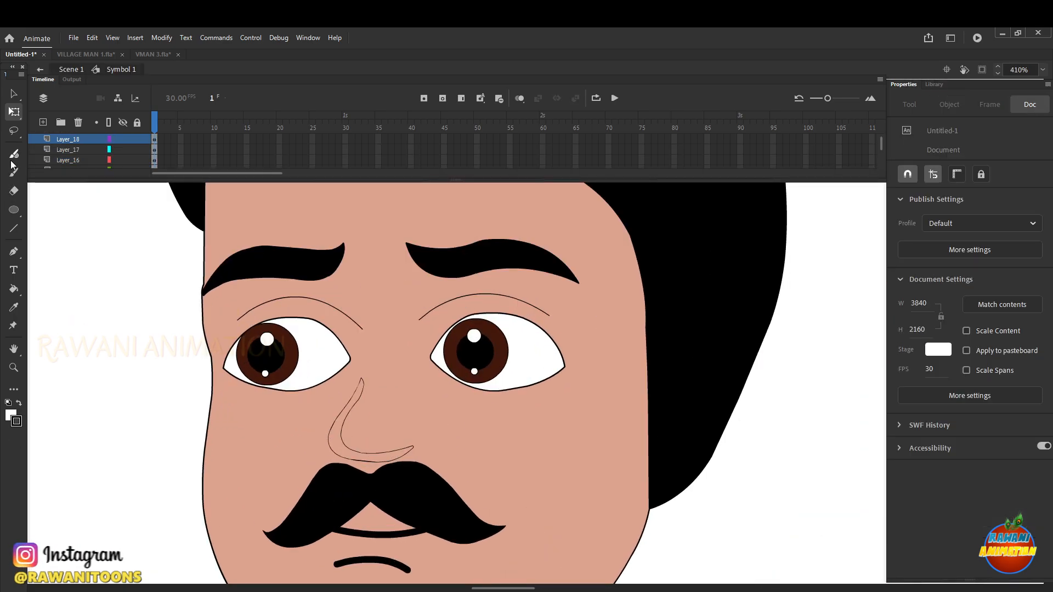
click(14, 289)
click(344, 449)
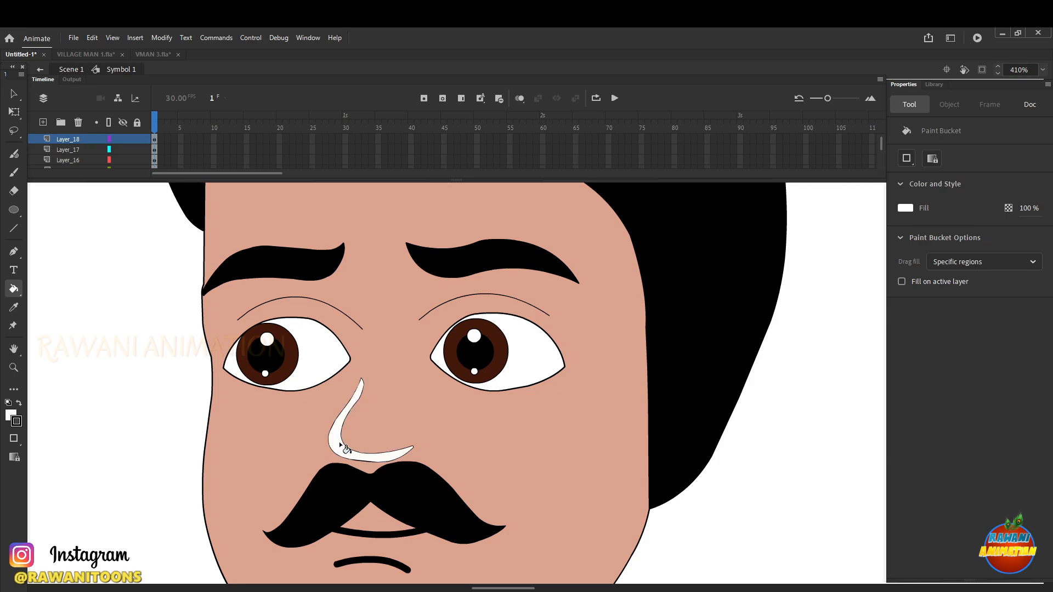
click(11, 415)
click(60, 455)
click(343, 446)
Exit Symbol 1 and compare the coloured head and its features with the reference man at several zoom levels
key(ctrl+2)
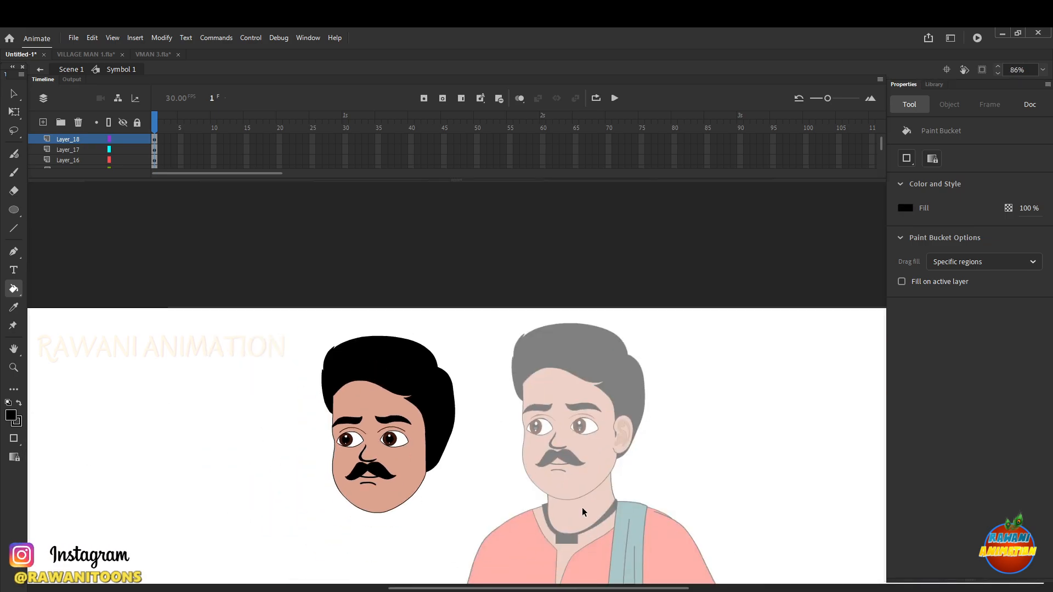
click(13, 112)
scroll(363, 276, down, 2)
double_click(297, 332)
click(555, 353)
scroll(538, 365, up, 3)
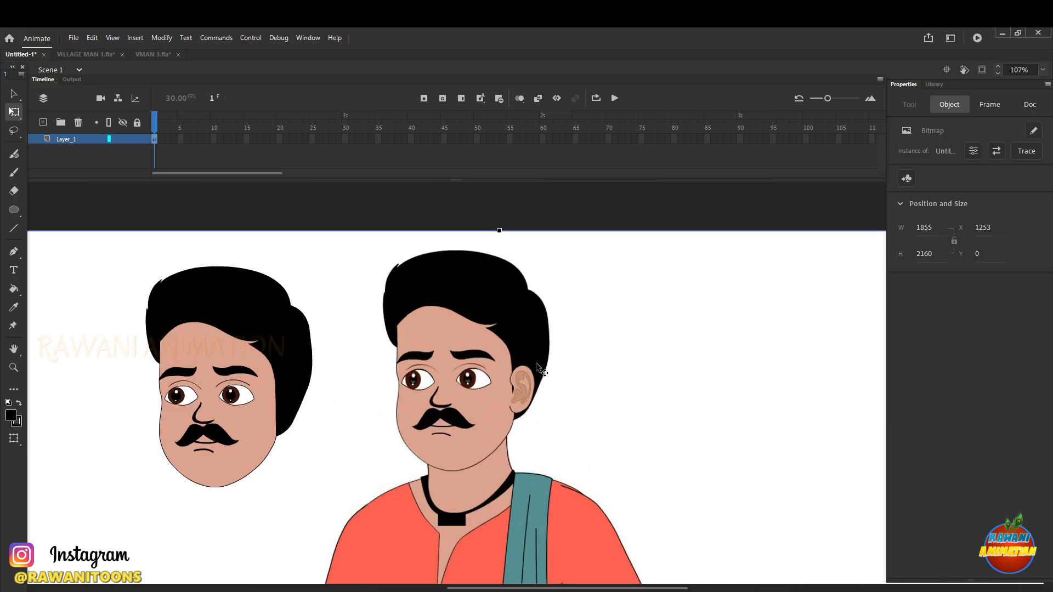
scroll(198, 398, up, 1)
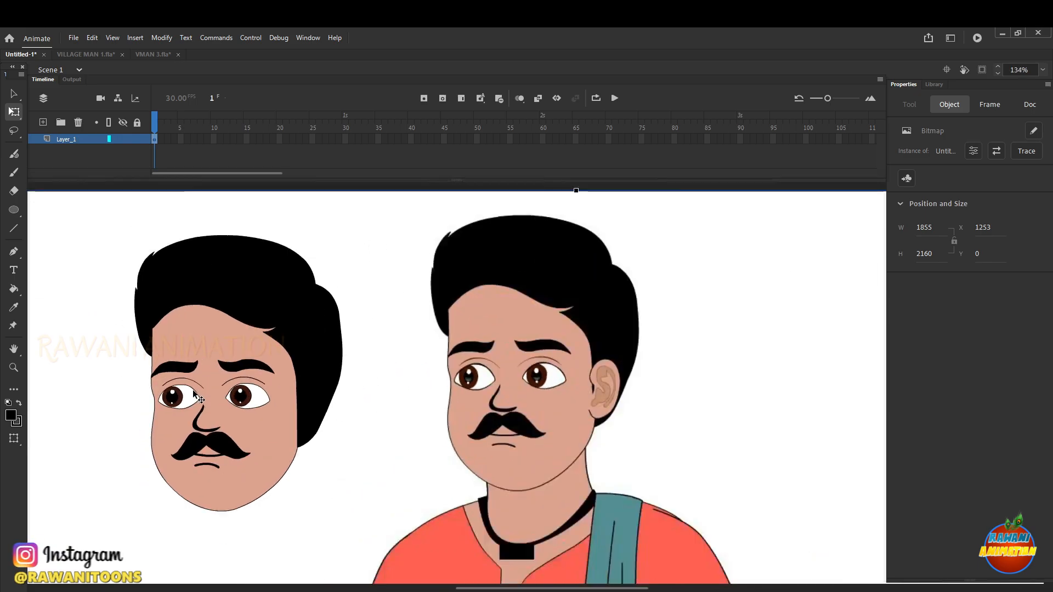
scroll(197, 397, up, 2)
scroll(199, 400, down, 4)
scroll(307, 394, up, 3)
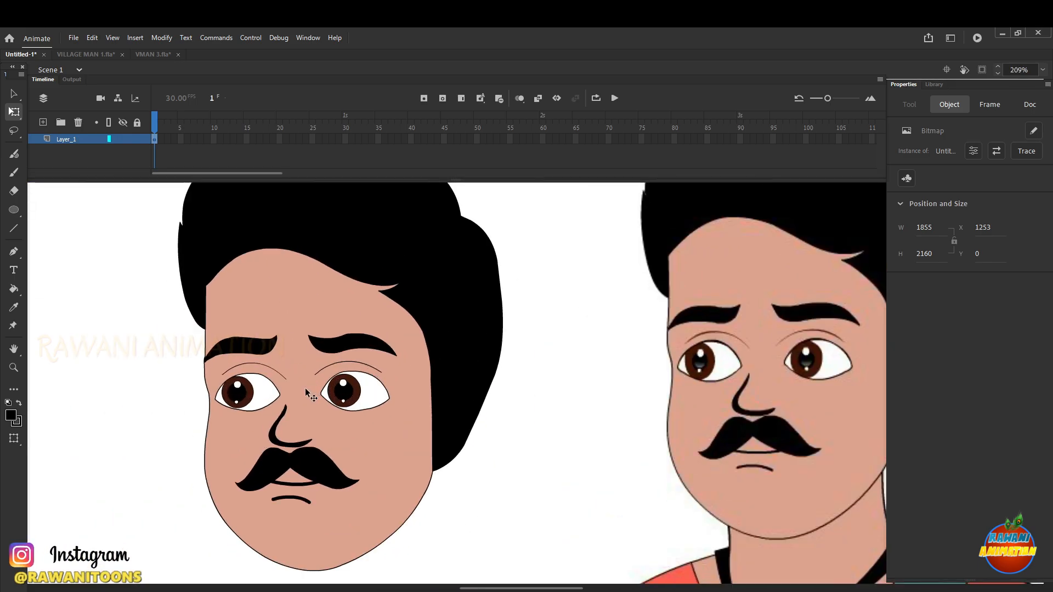
scroll(307, 394, down, 5)
scroll(307, 393, up, 3)
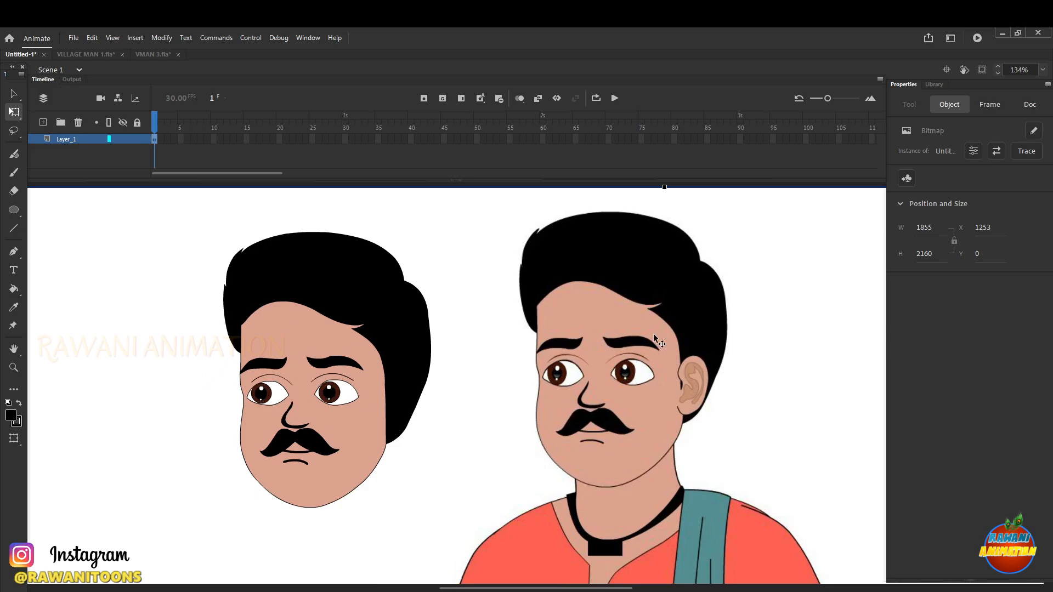
scroll(322, 391, down, 2)
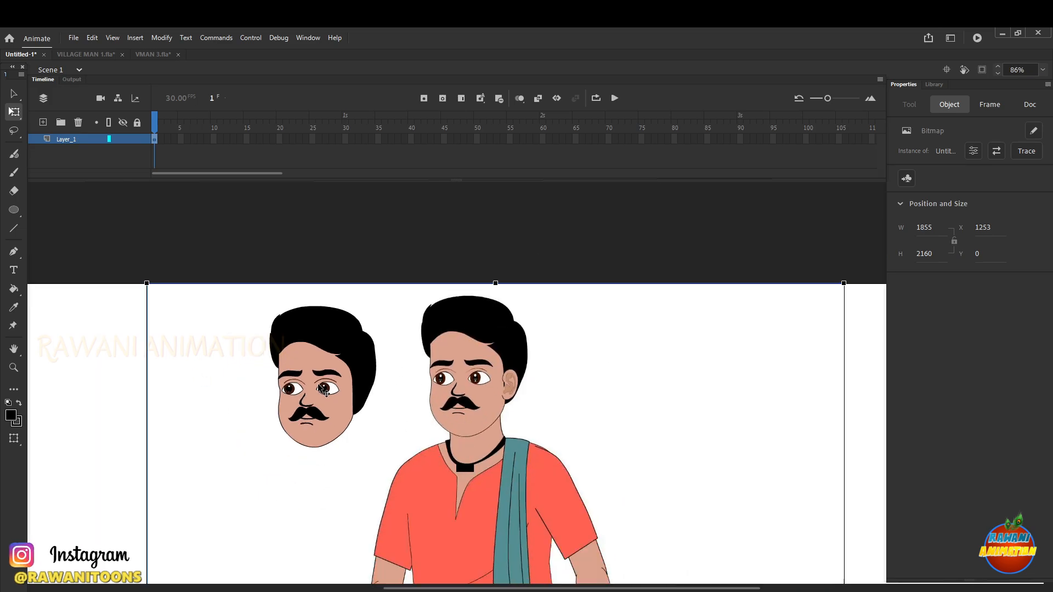
scroll(322, 391, up, 1)
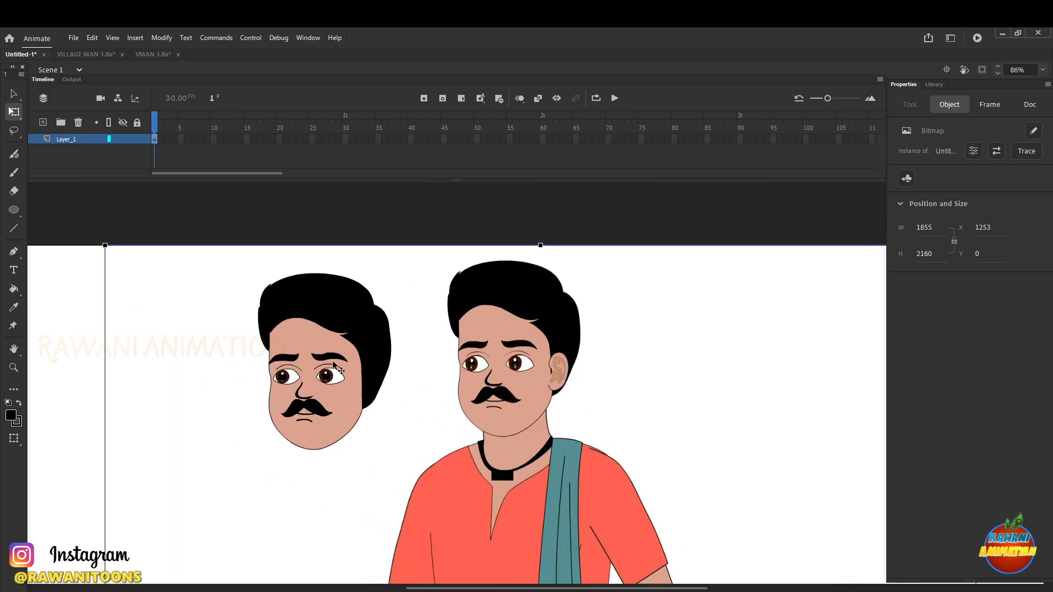
scroll(332, 363, up, 2)
scroll(340, 386, down, 4)
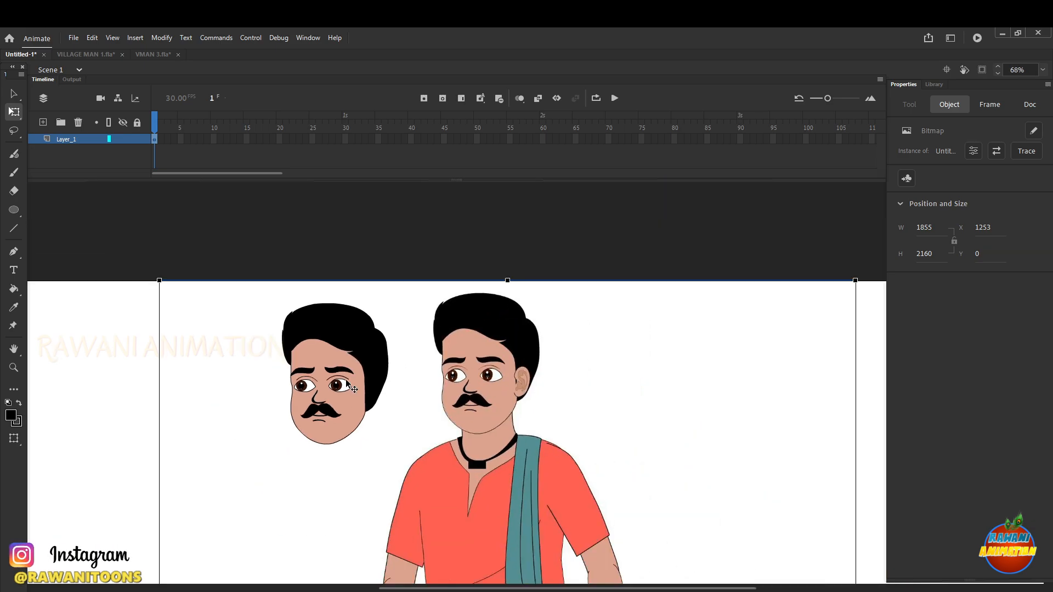
Reopen Symbol 1, select the skin-coloured face shape on Layer_2, and convert it to a graphic symbol
double_click(345, 351)
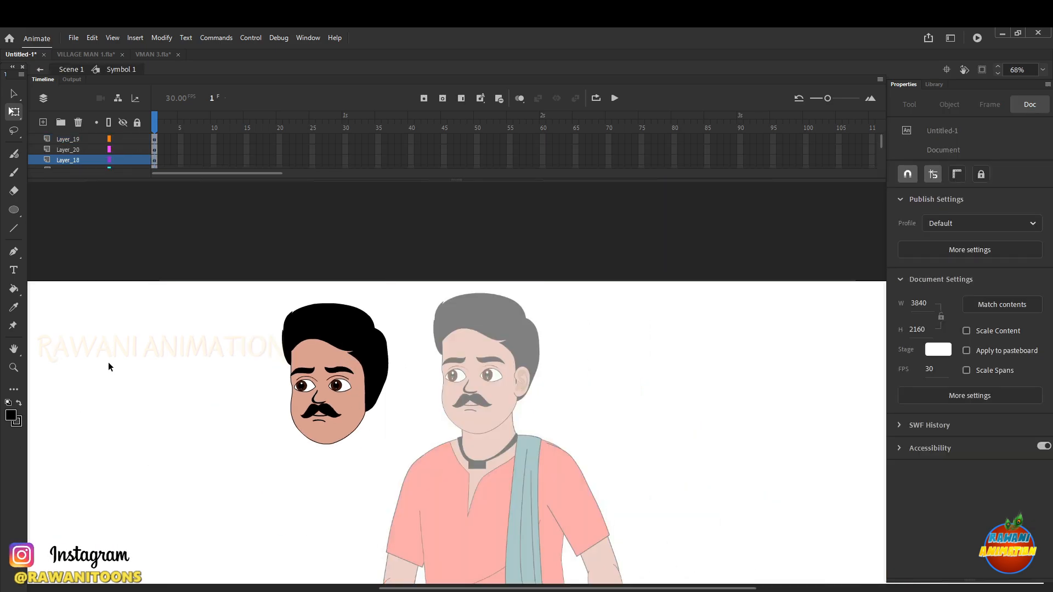
scroll(328, 351, up, 2)
scroll(56, 149, down, 1)
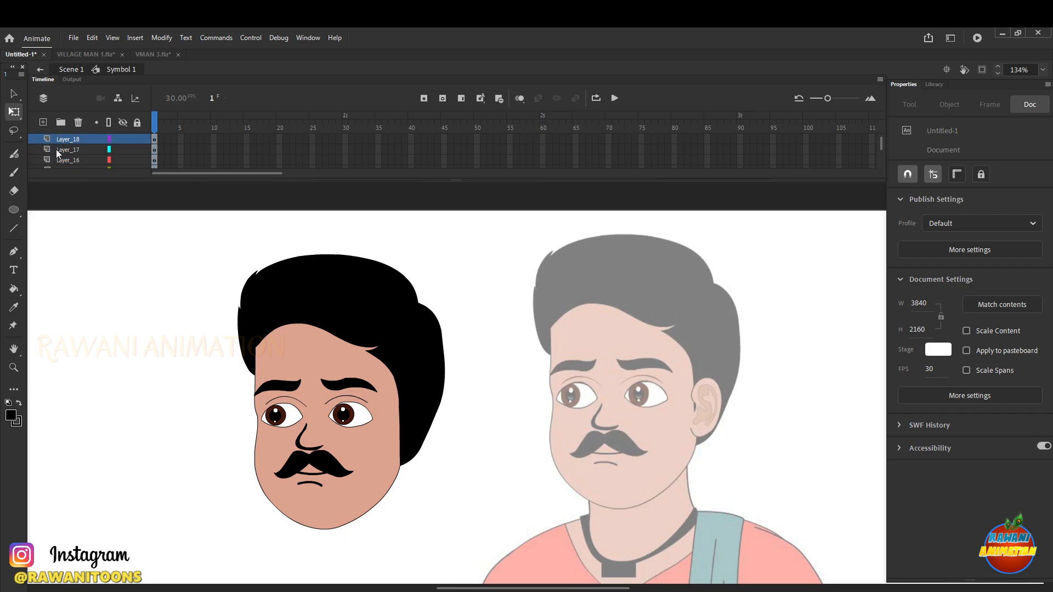
scroll(56, 149, down, 2)
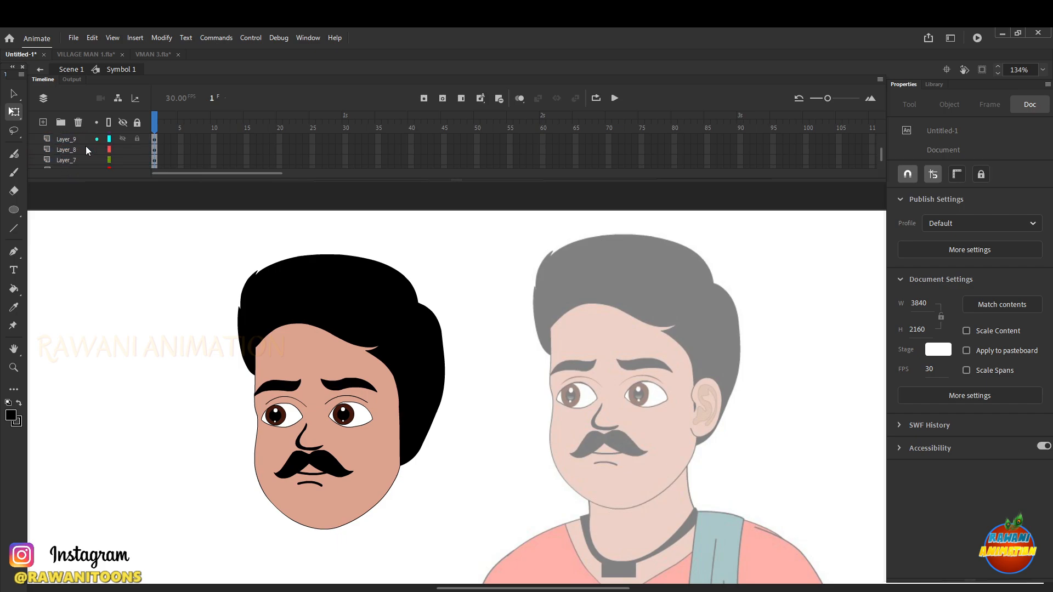
scroll(86, 146, down, 2)
click(70, 150)
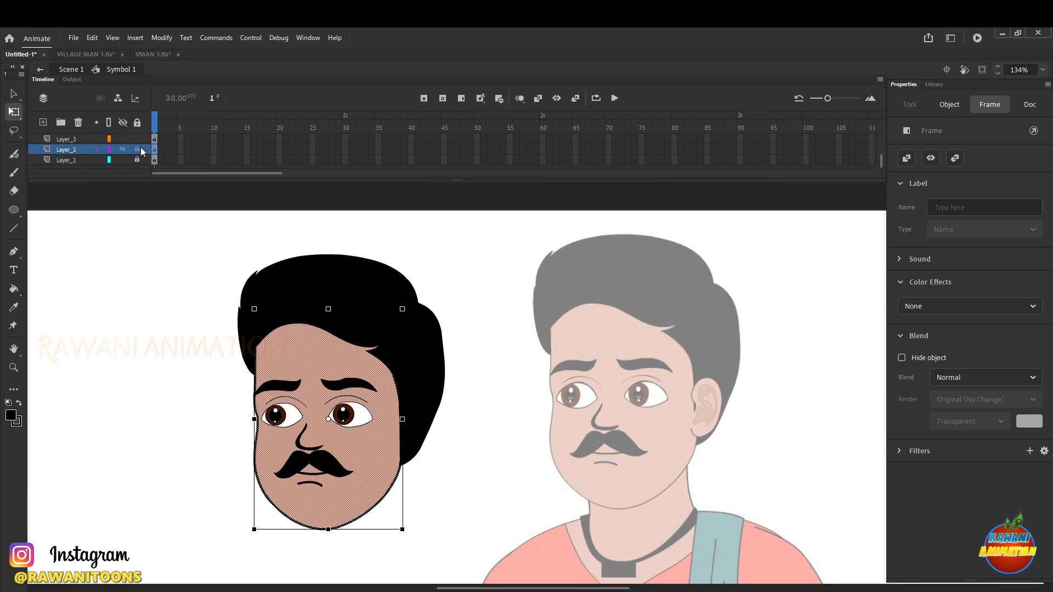
right_click(305, 354)
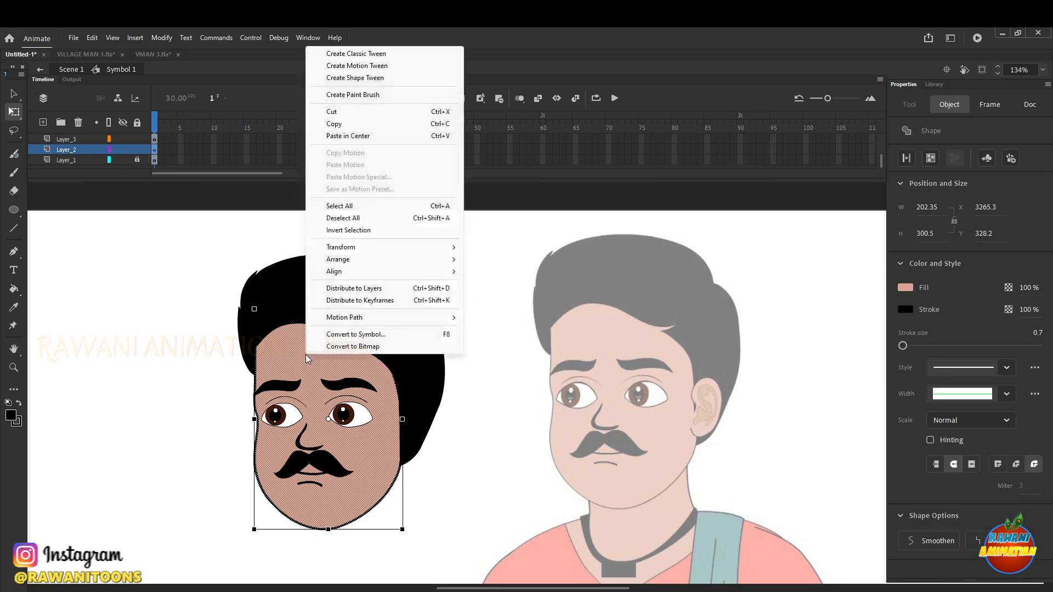
click(356, 335)
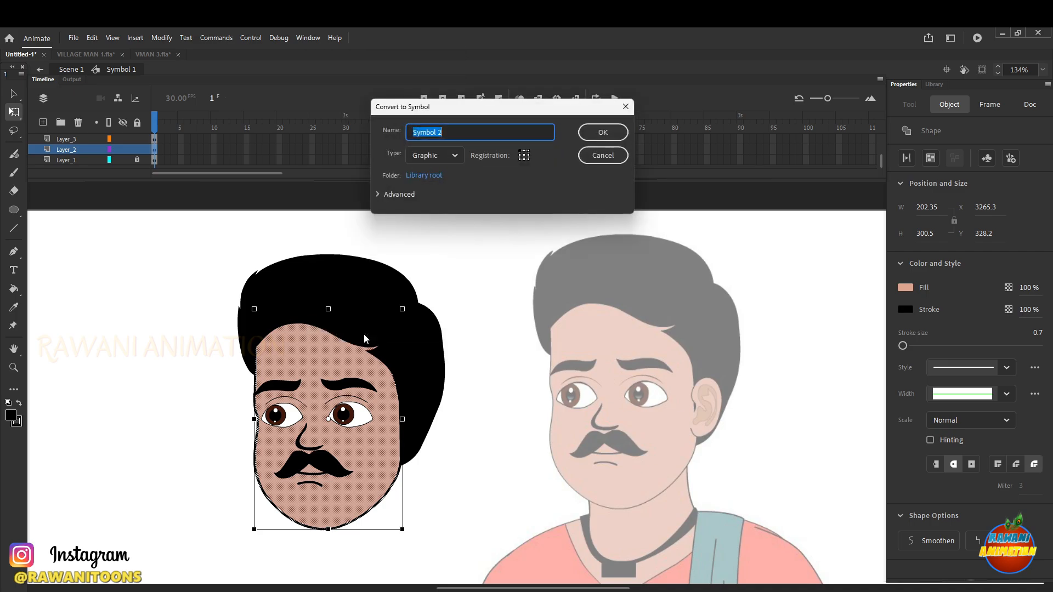
click(597, 133)
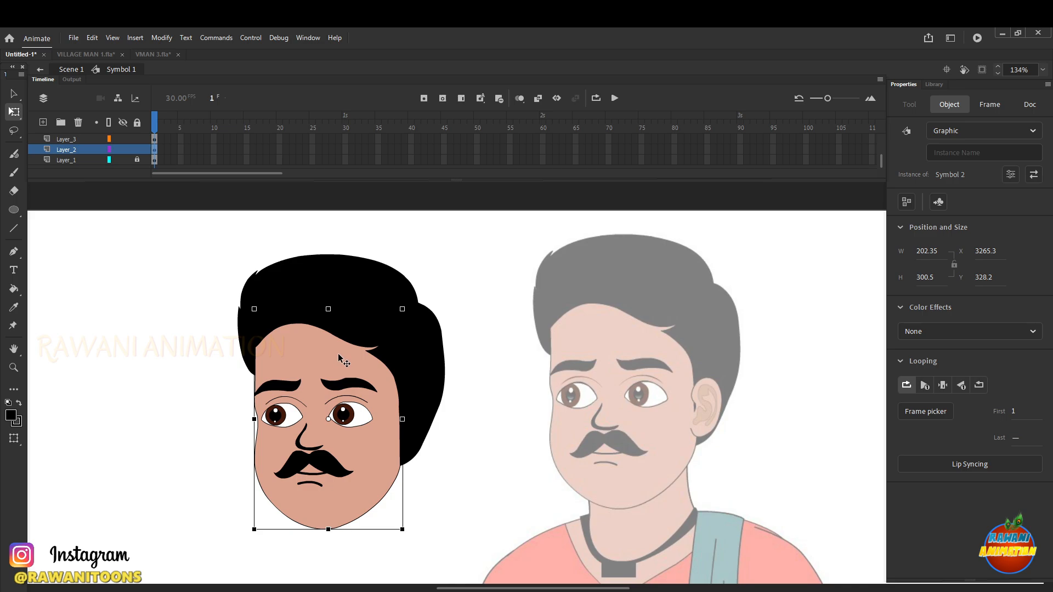
Move the face symbol leftward to about X 3018, clear of the hair and facial features
drag(335, 359, 185, 341)
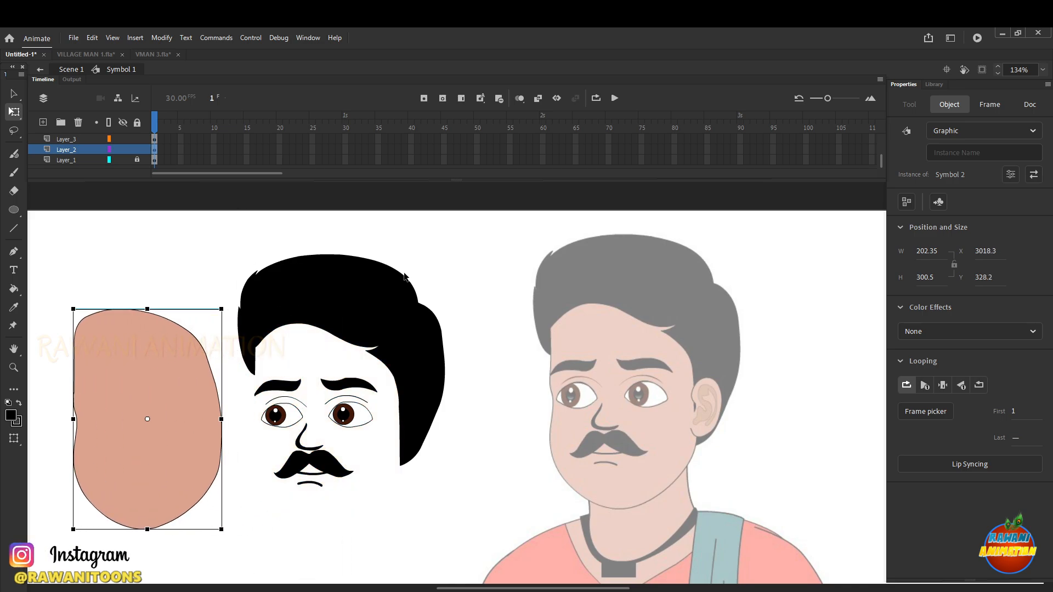
Undo the face symbol's last move and lock Layer_2
key(ctrl+z)
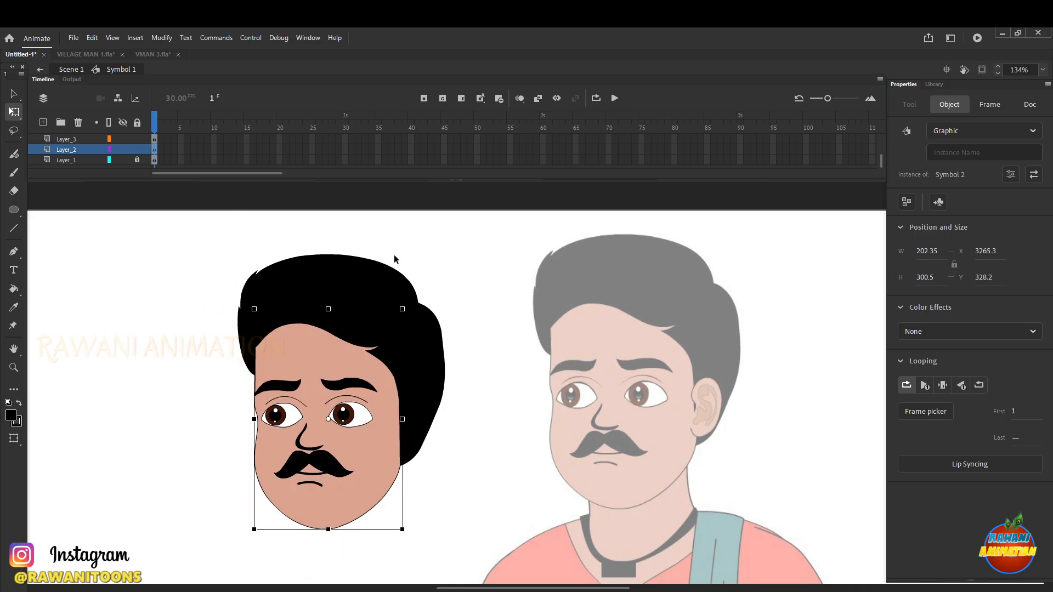
click(137, 149)
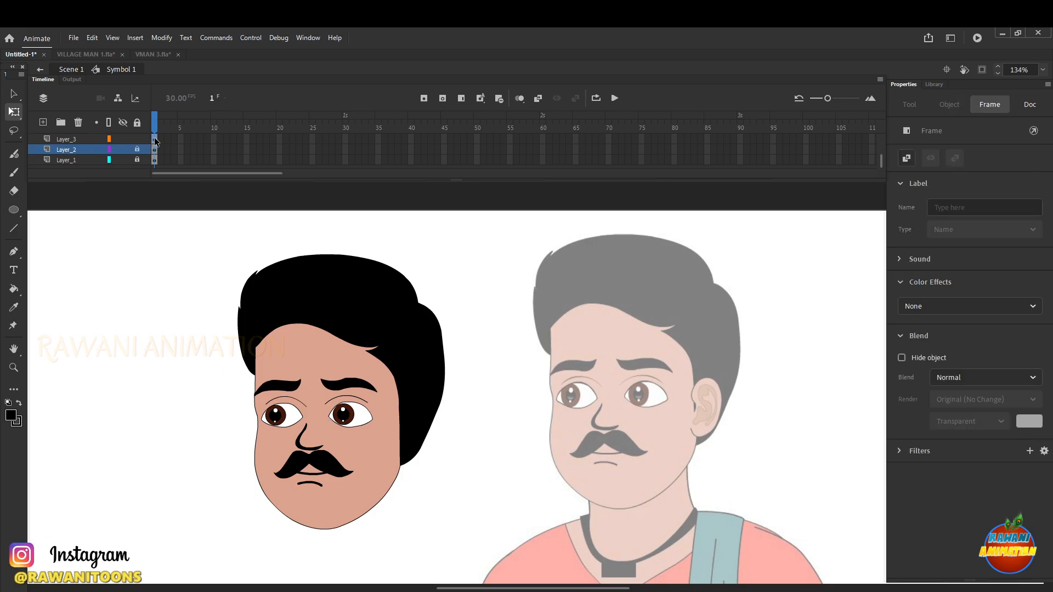
Convert the black hair shape on Layer_3 to a graphic symbol and try moving it away from the head
click(155, 139)
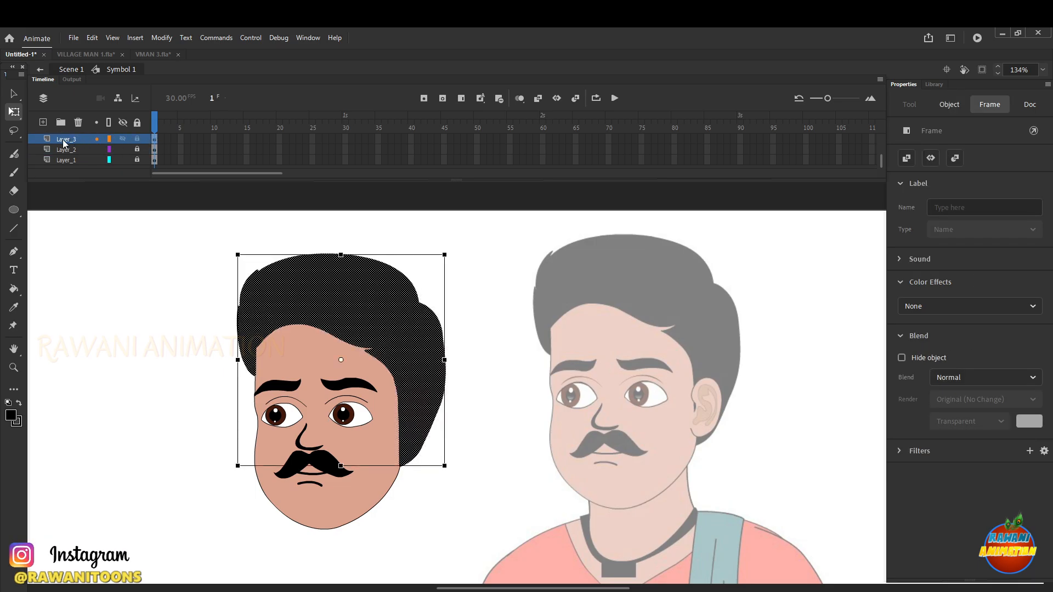
right_click(326, 285)
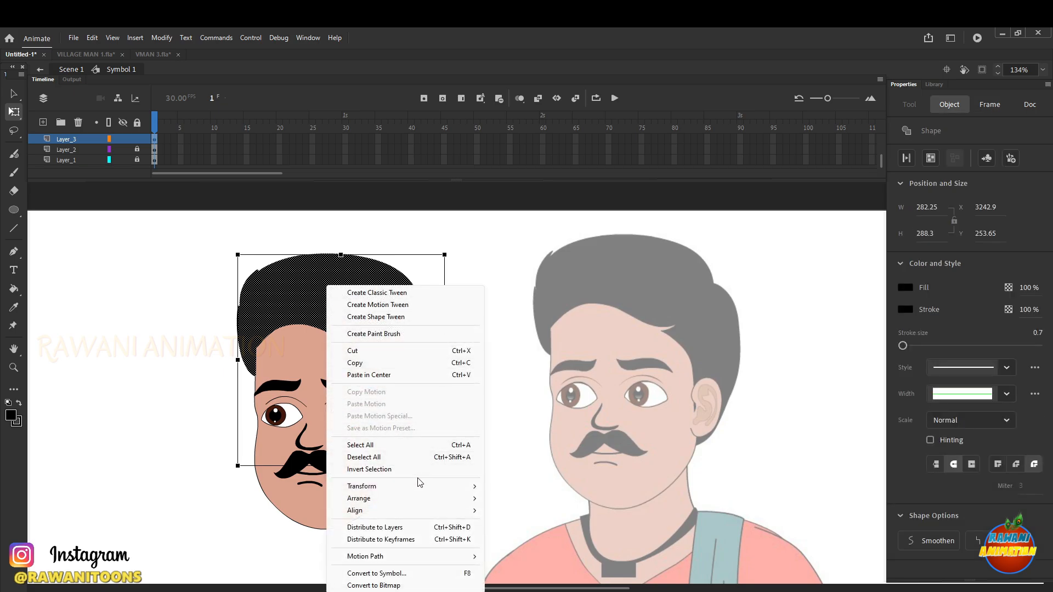
click(465, 574)
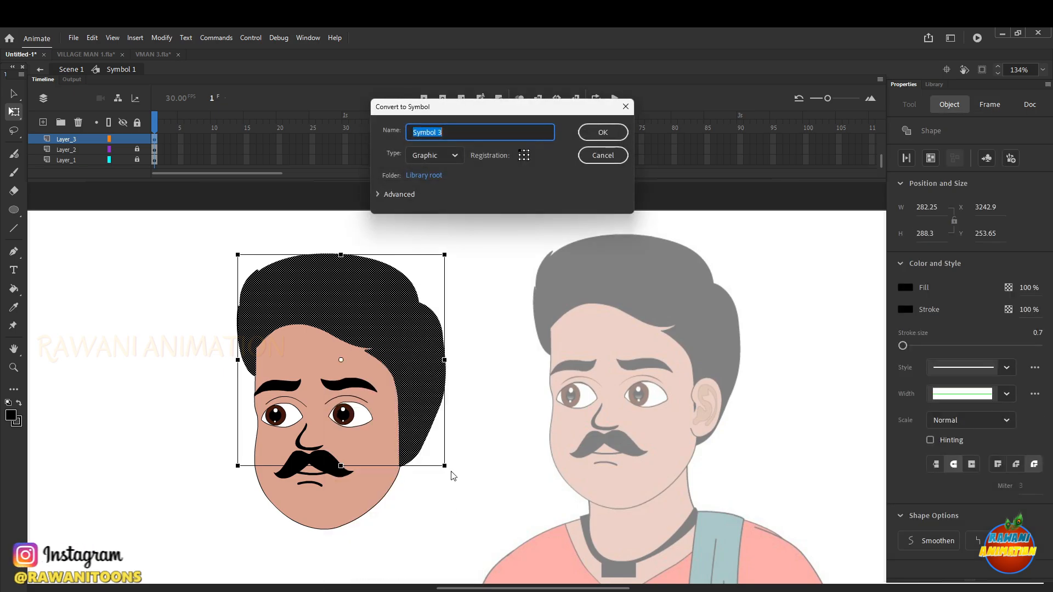
click(601, 137)
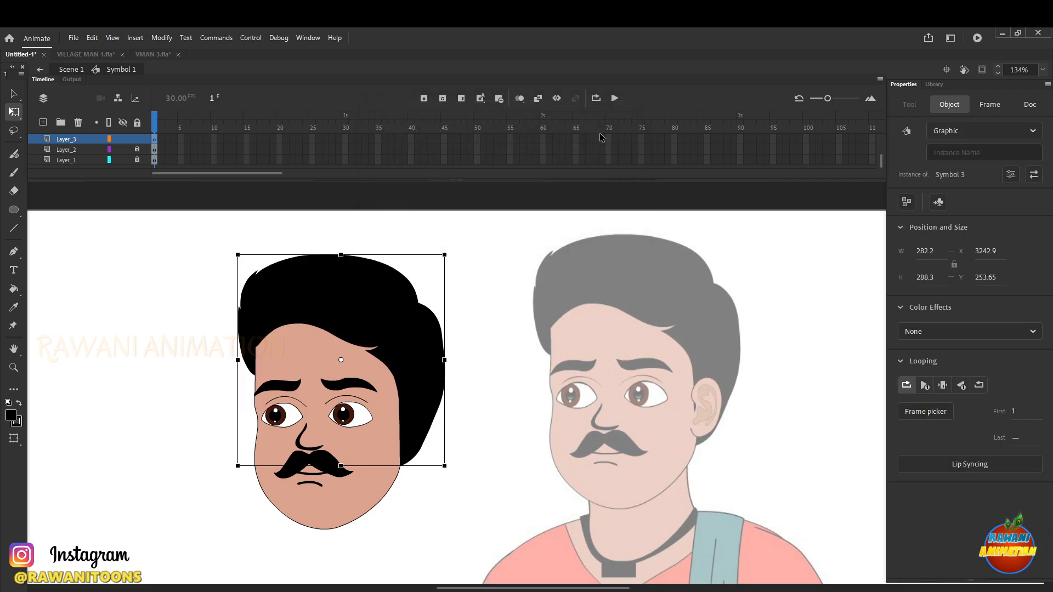
drag(329, 304, 504, 259)
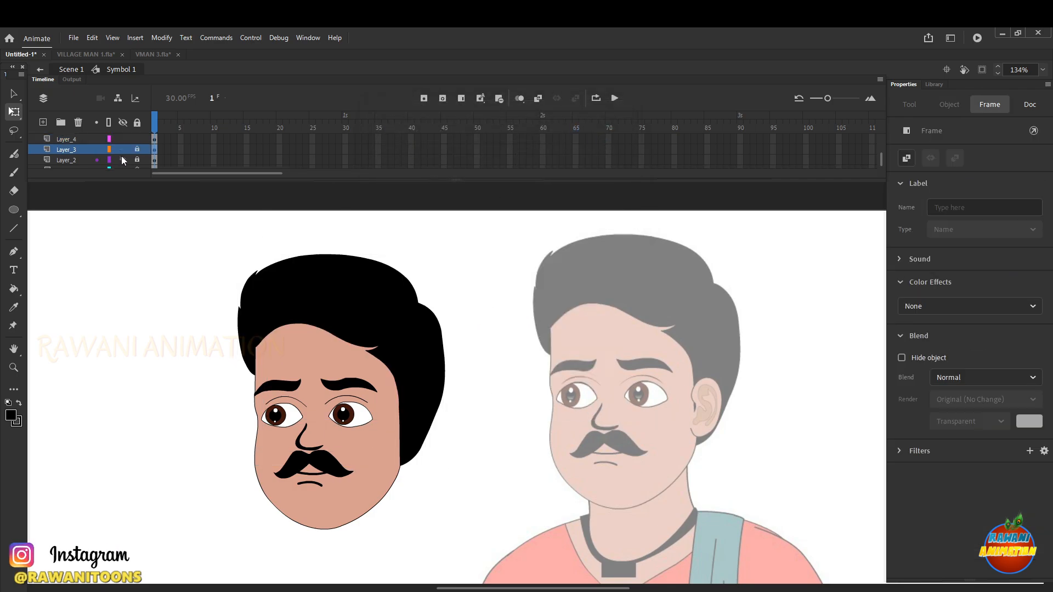
Select the black eyebrow shape on Layer_4, above the eye farther from the sideburn
scroll(112, 149, up, 1)
scroll(111, 145, up, 2)
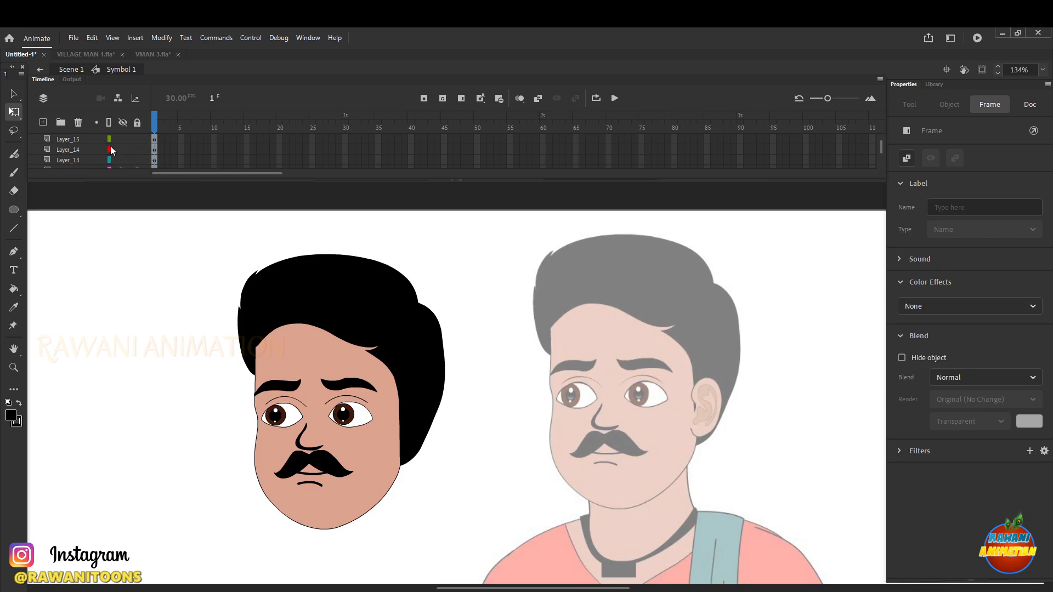
scroll(110, 145, down, 2)
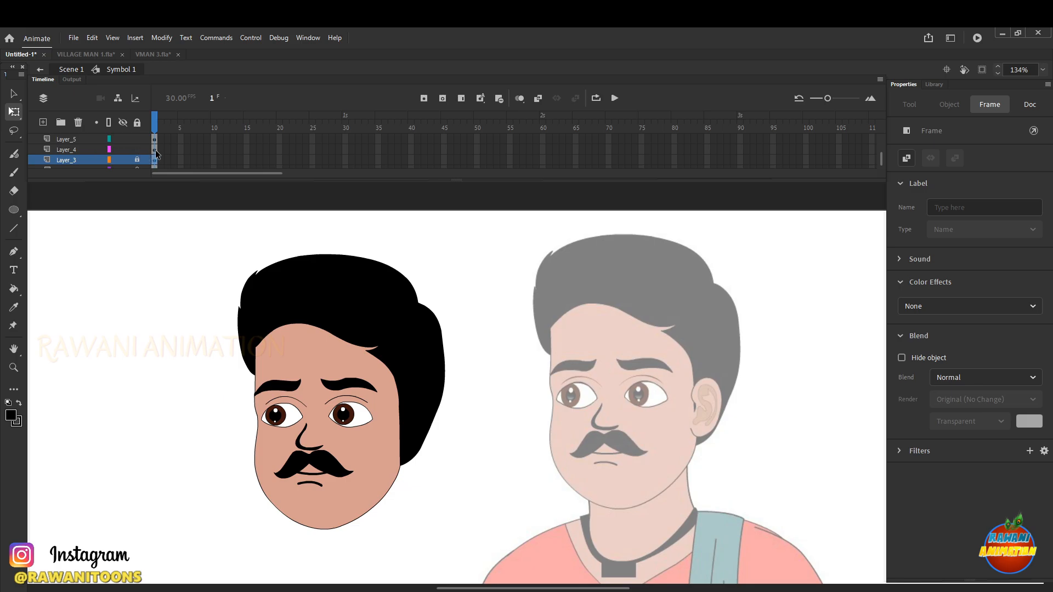
click(289, 389)
scroll(289, 391, up, 3)
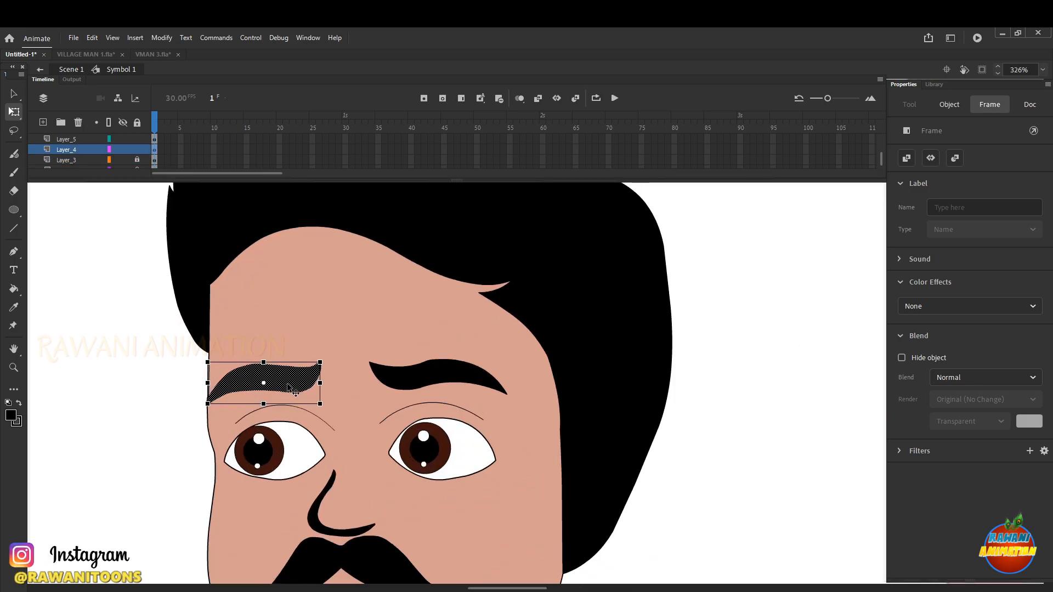
scroll(291, 388, up, 1)
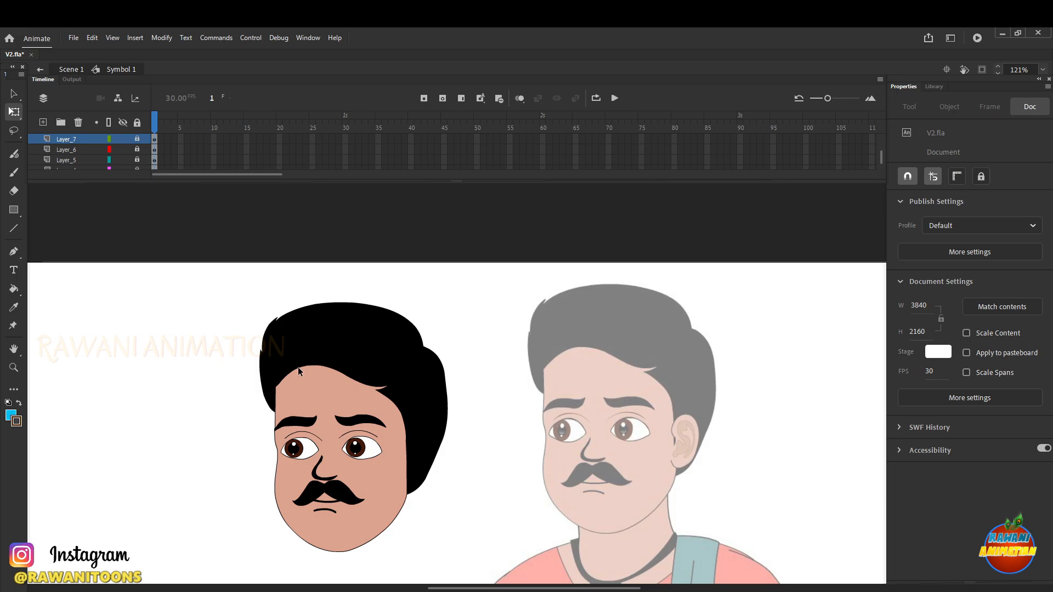
Select the white, iris, pupil and both highlights of the eye farther from the sideburn together
scroll(367, 503, down, 1)
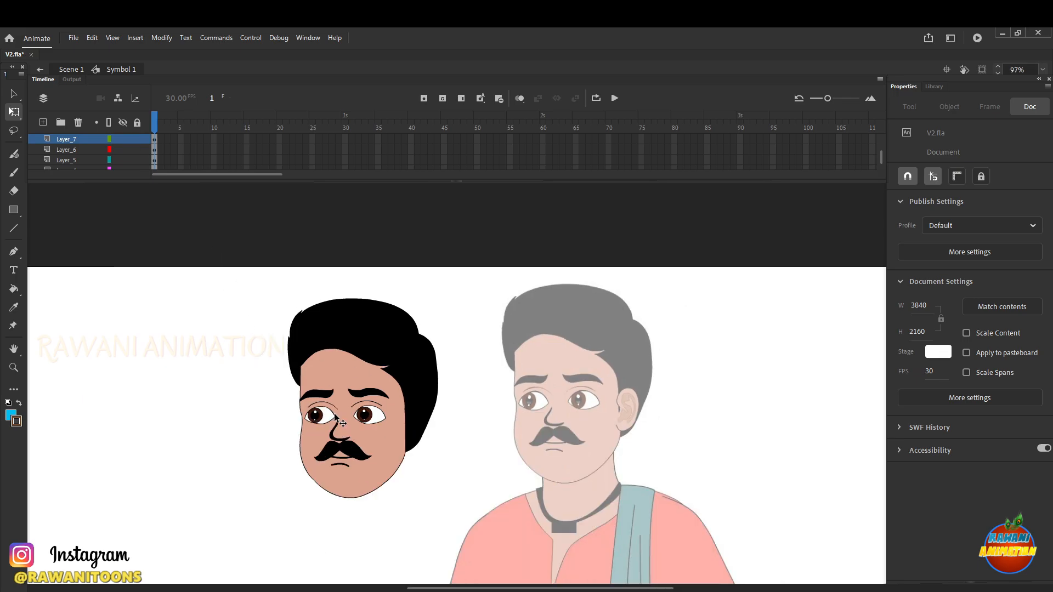
scroll(335, 415, up, 5)
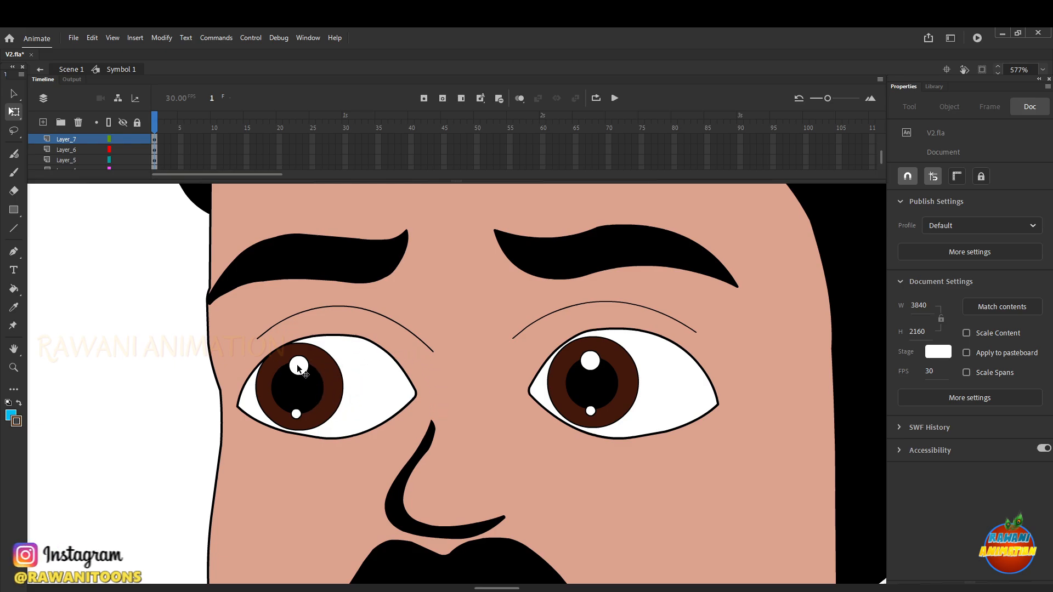
click(352, 383)
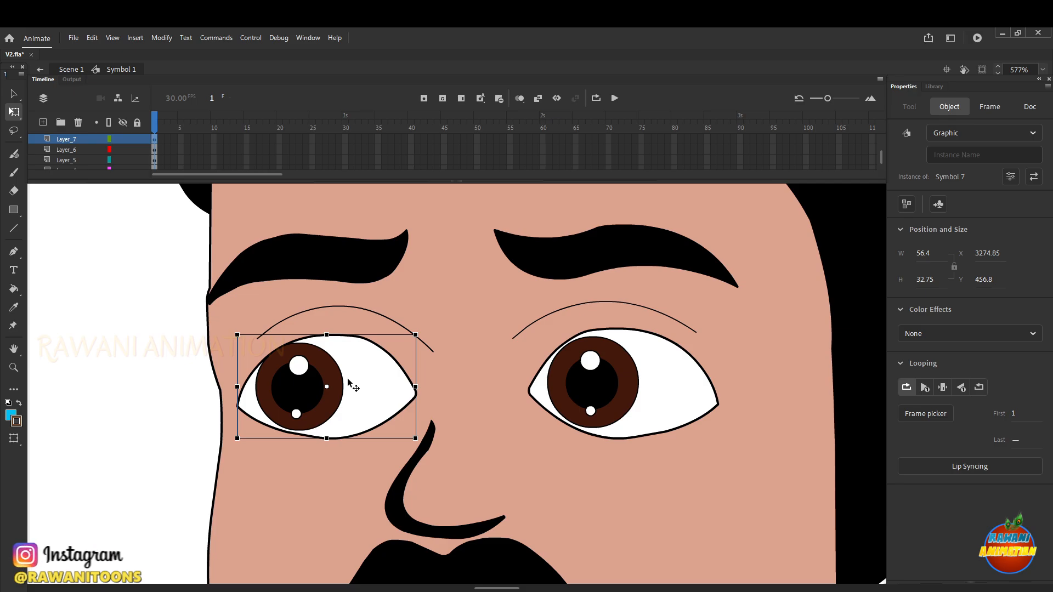
scroll(428, 390, up, 3)
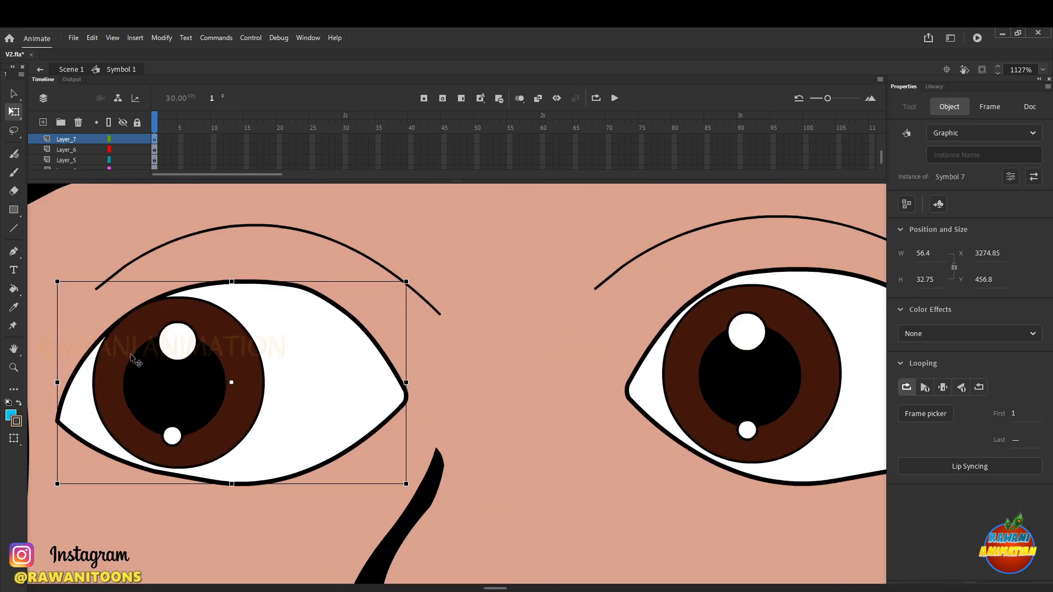
scroll(360, 426, down, 3)
scroll(193, 402, up, 3)
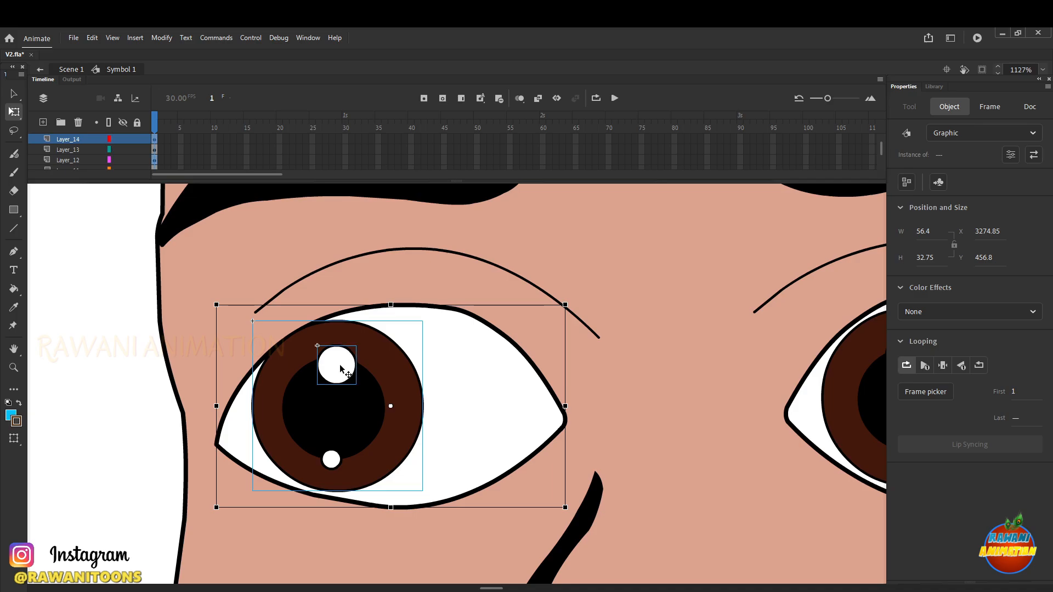
click(350, 436)
shift+click(511, 403)
drag(343, 418, 417, 405)
key(ctrl+z)
shift+click(332, 458)
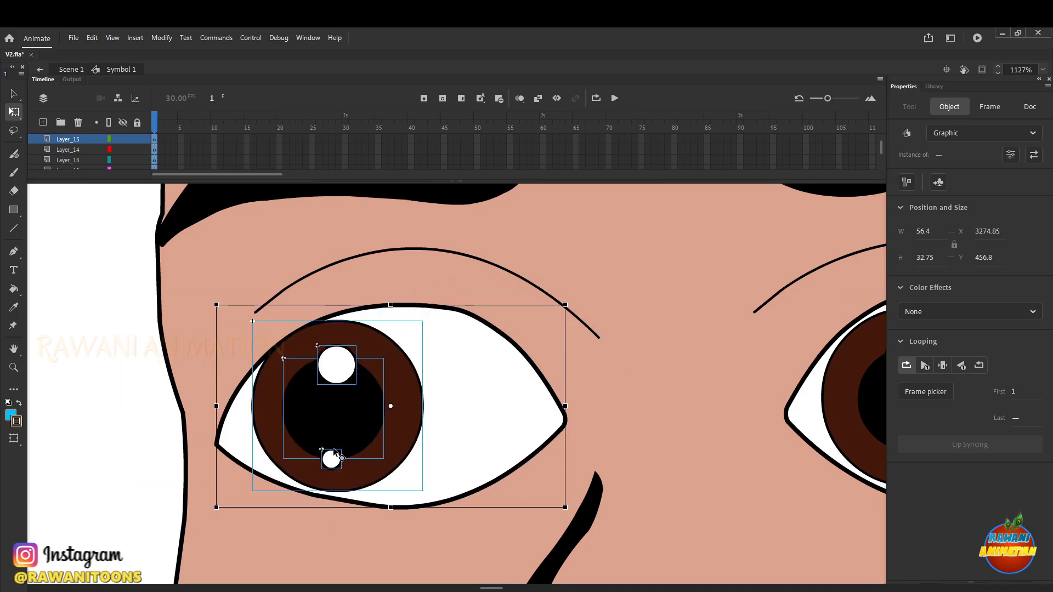
Convert the selected eye parts into one combined graphic symbol after testing that they move together
drag(335, 415, 678, 415)
key(ctrl+z)
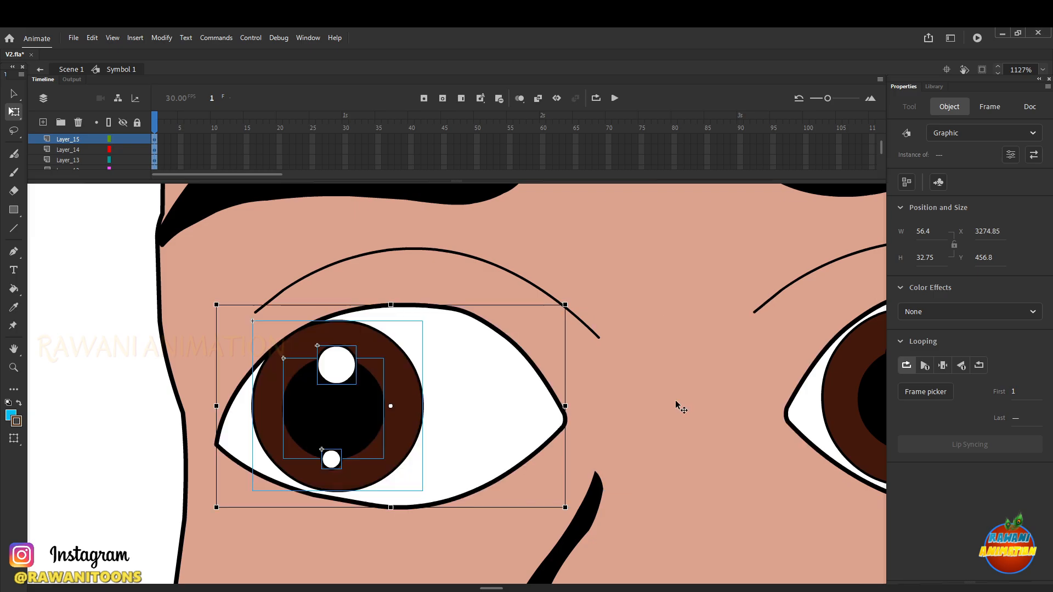
right_click(317, 410)
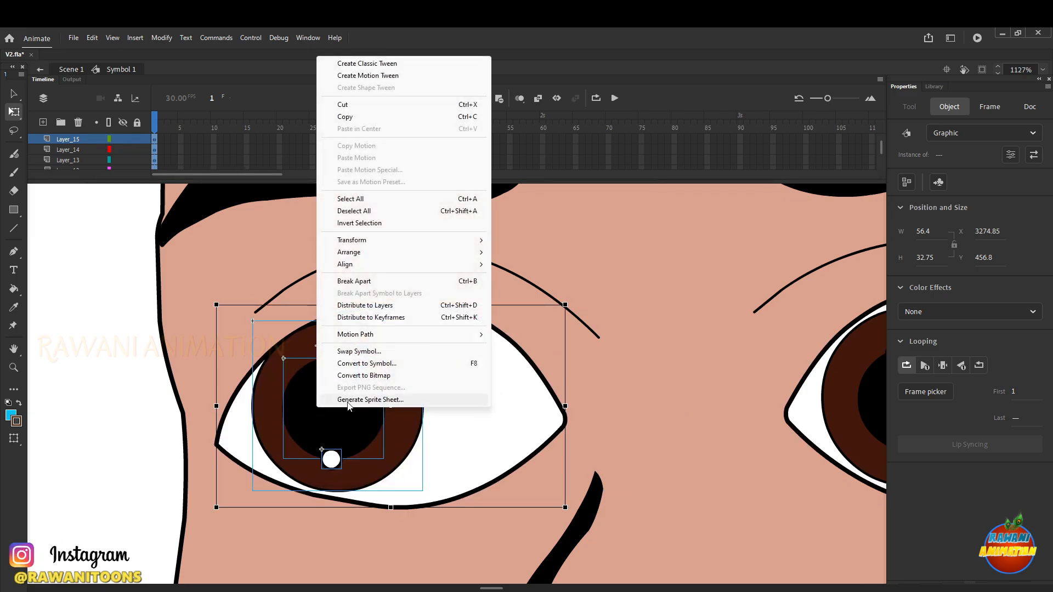
click(416, 363)
click(613, 132)
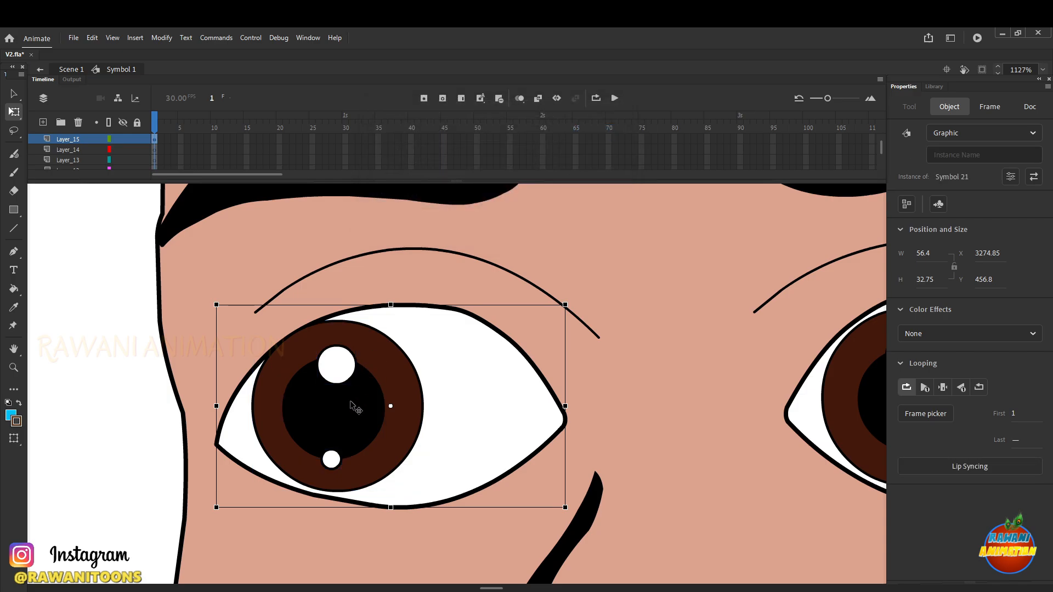
Move the combined eye symbol up to about Y 453.3 and return it to Y 456.8
drag(351, 405, 351, 384)
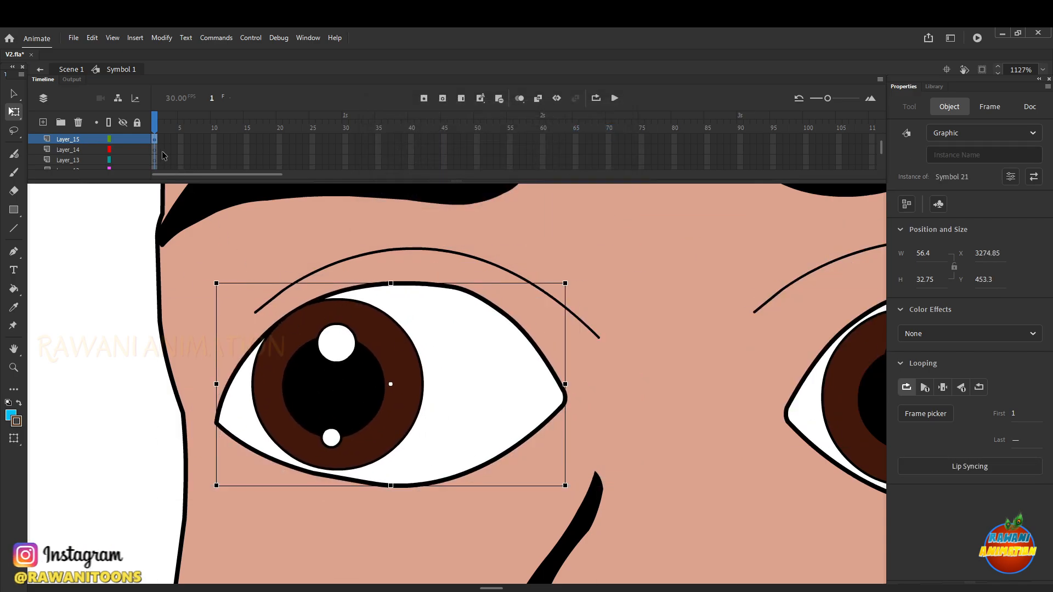
scroll(239, 167, down, 1)
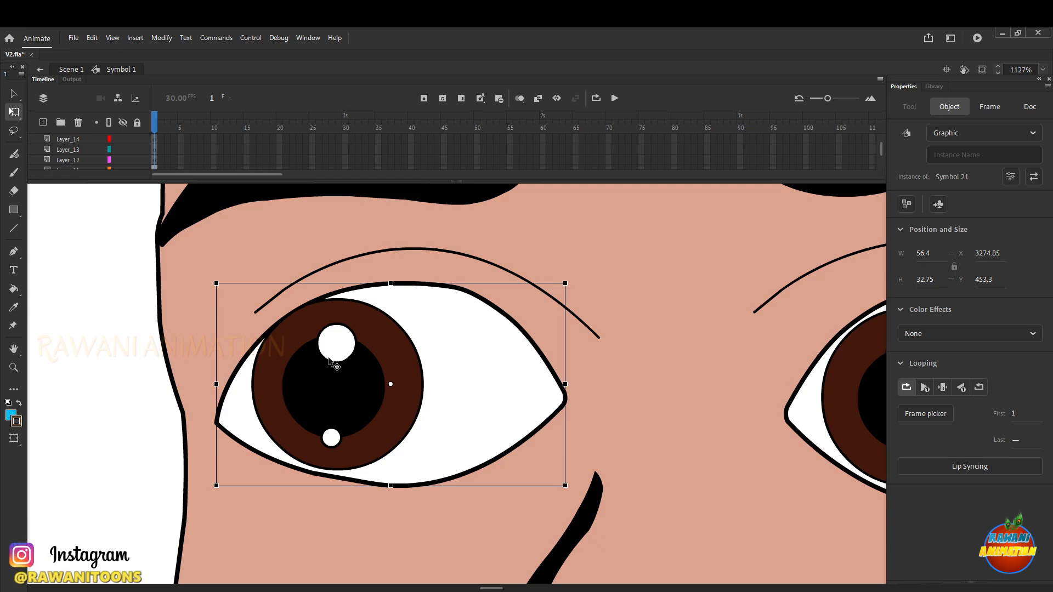
drag(303, 350, 304, 370)
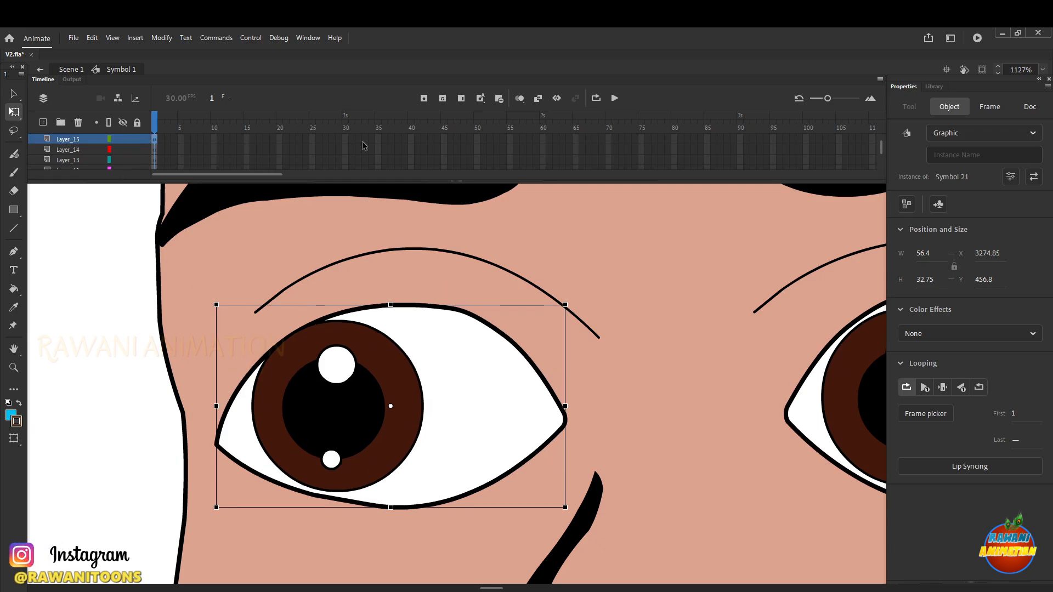
Delete the emptied layers Layer_14, Layer_13 and Layer_12
click(80, 146)
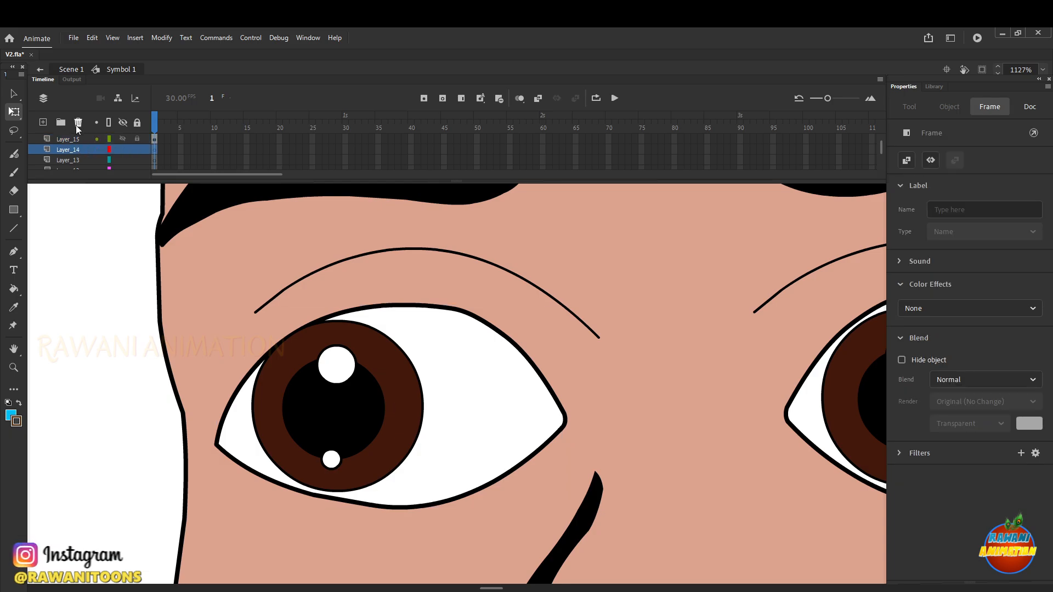
click(76, 124)
click(76, 124)
click(79, 122)
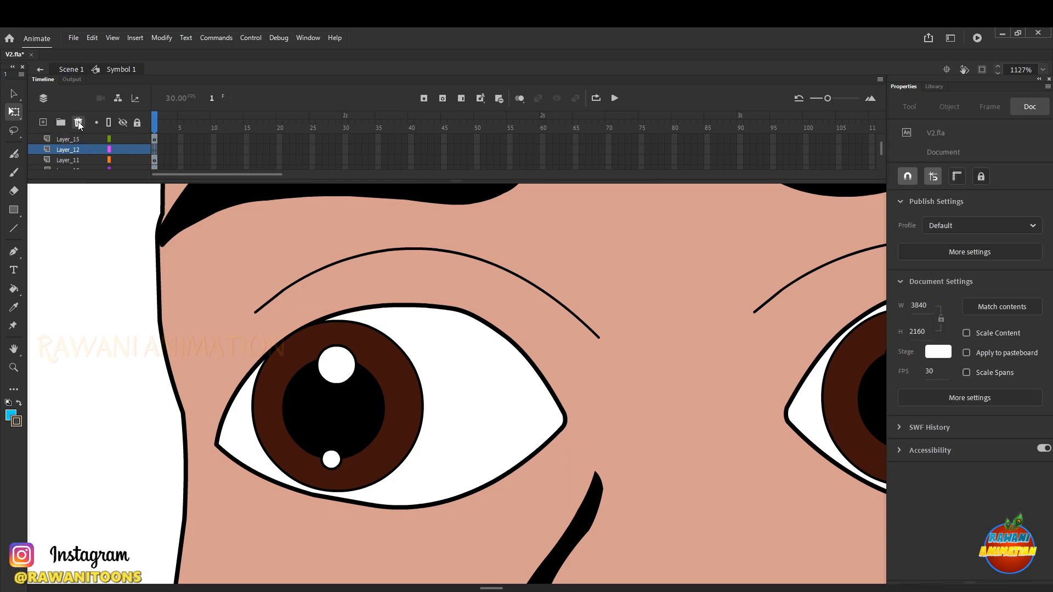
Select the white, iris, pupil and both highlights of the other eye and convert them into one graphic symbol
scroll(218, 368, down, 4)
scroll(583, 389, up, 1)
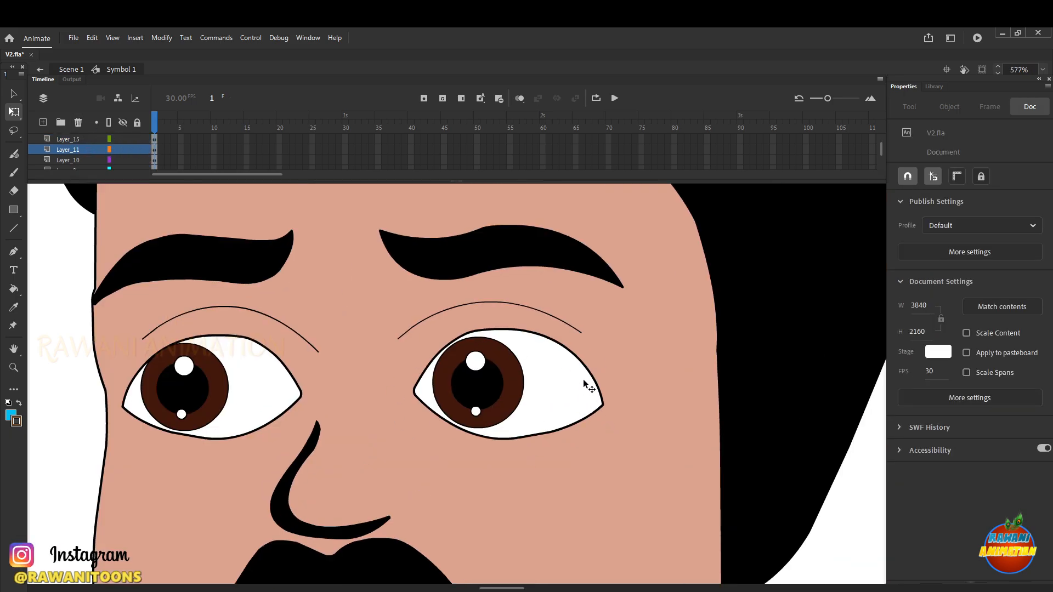
scroll(583, 383, up, 3)
click(505, 407)
shift+click(375, 345)
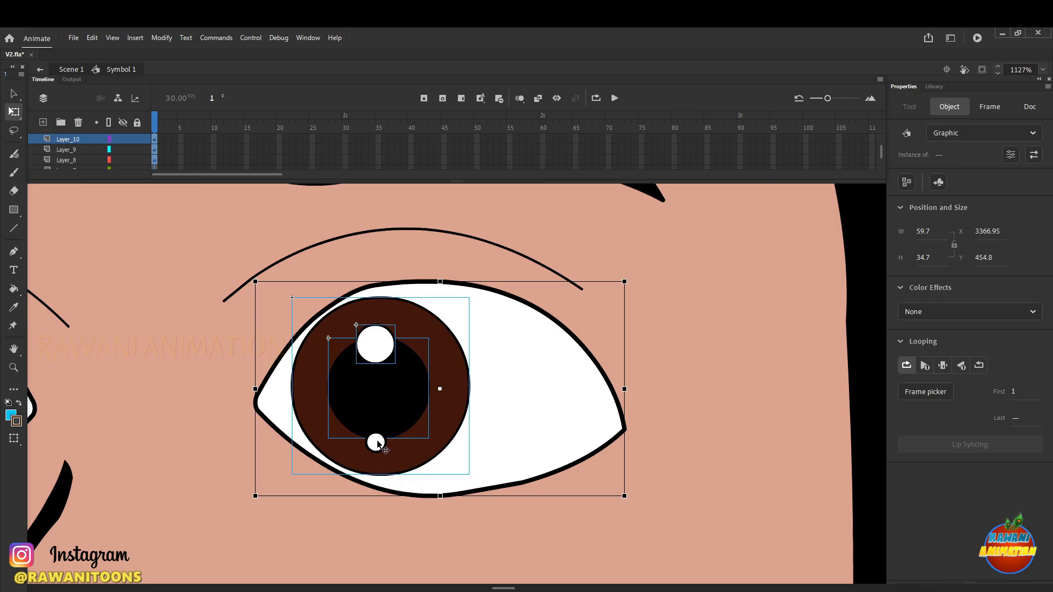
shift+click(376, 442)
right_click(376, 321)
click(453, 361)
click(602, 132)
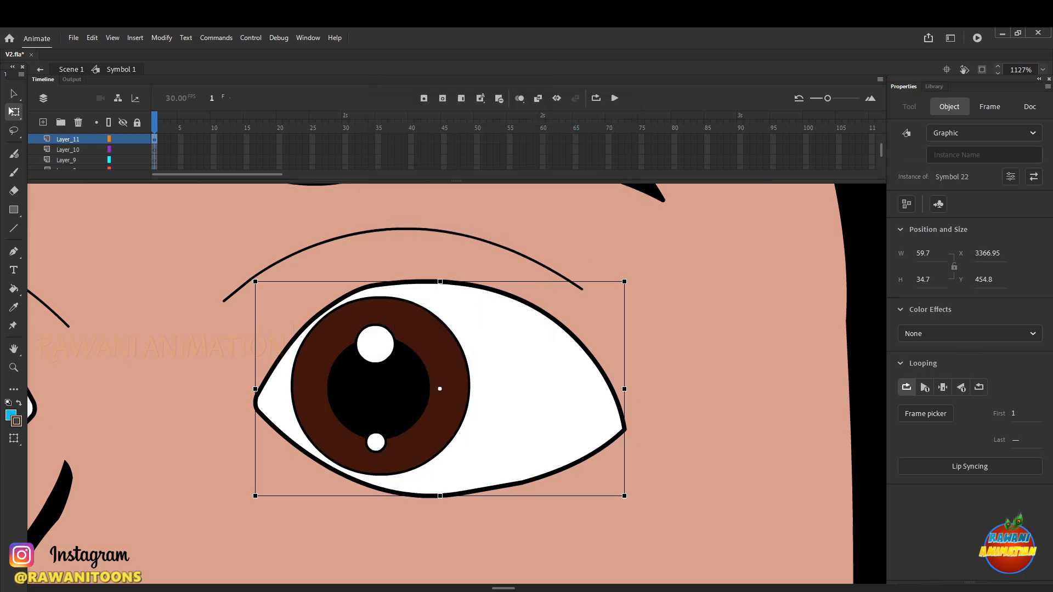
Delete the emptied layers Layer_10, Layer_9, Layer_8, Layer_7 and Layer_6
scroll(482, 381, down, 3)
scroll(240, 358, up, 2)
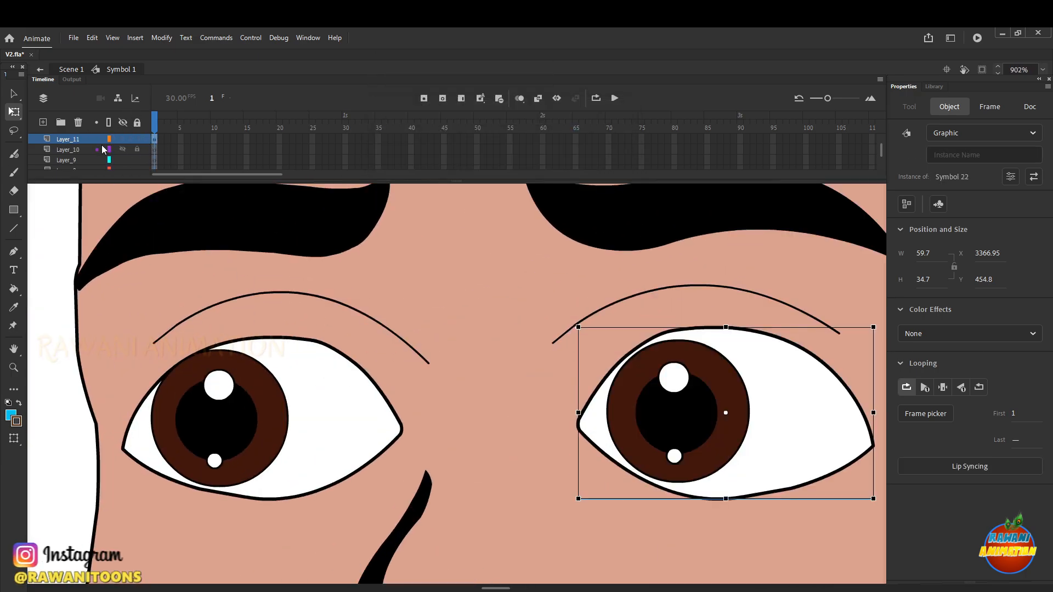
click(85, 148)
click(78, 122)
click(78, 122)
click(78, 122)
click(78, 122)
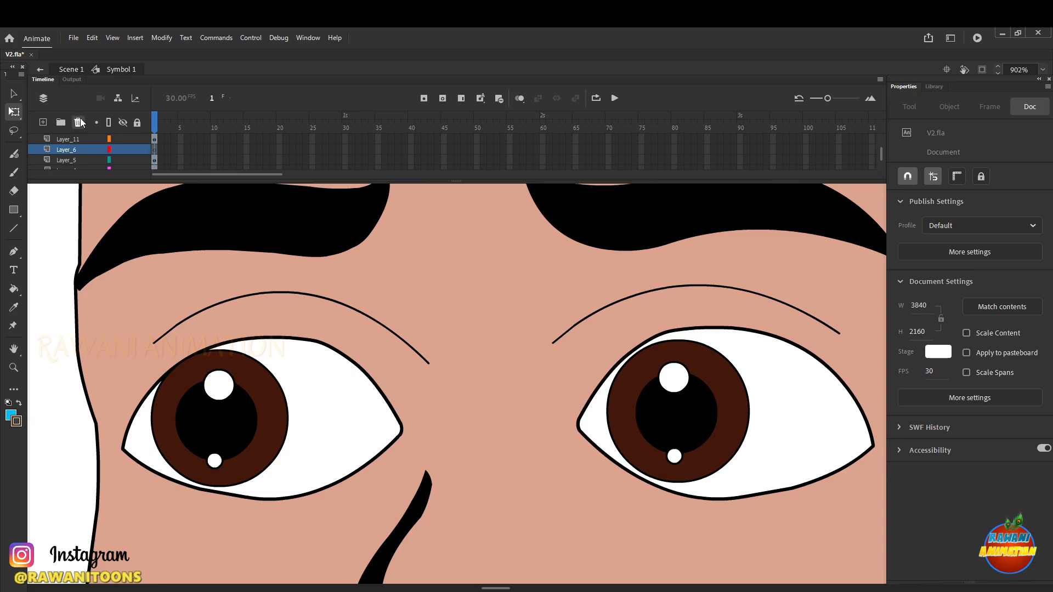
click(78, 121)
Combine both eyebrows into one graphic symbol and delete the emptied Layer_4
scroll(272, 418, down, 3)
scroll(317, 368, up, 2)
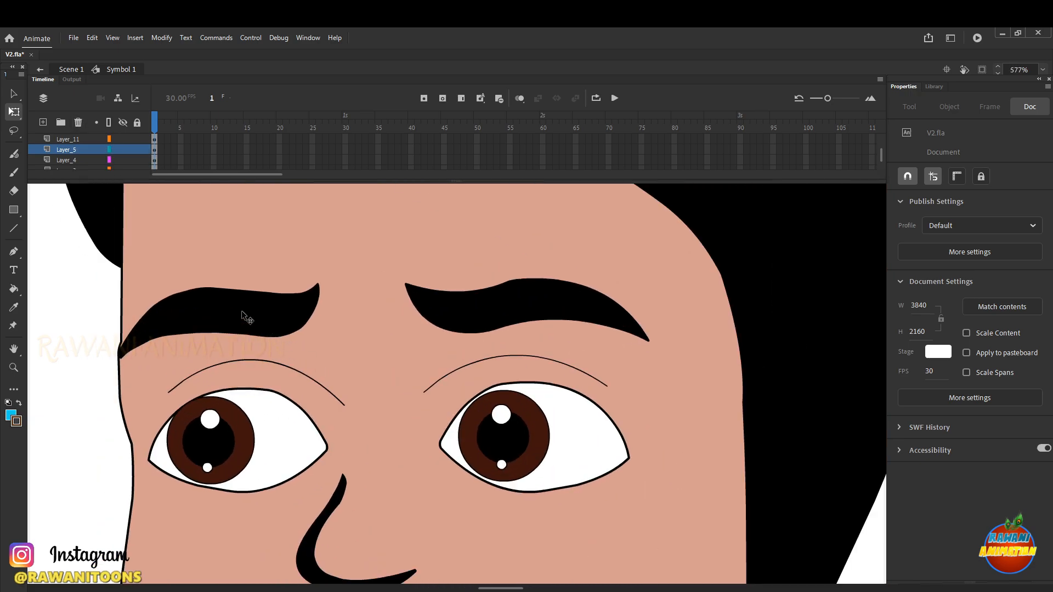
click(244, 313)
click(531, 301)
shift+click(189, 322)
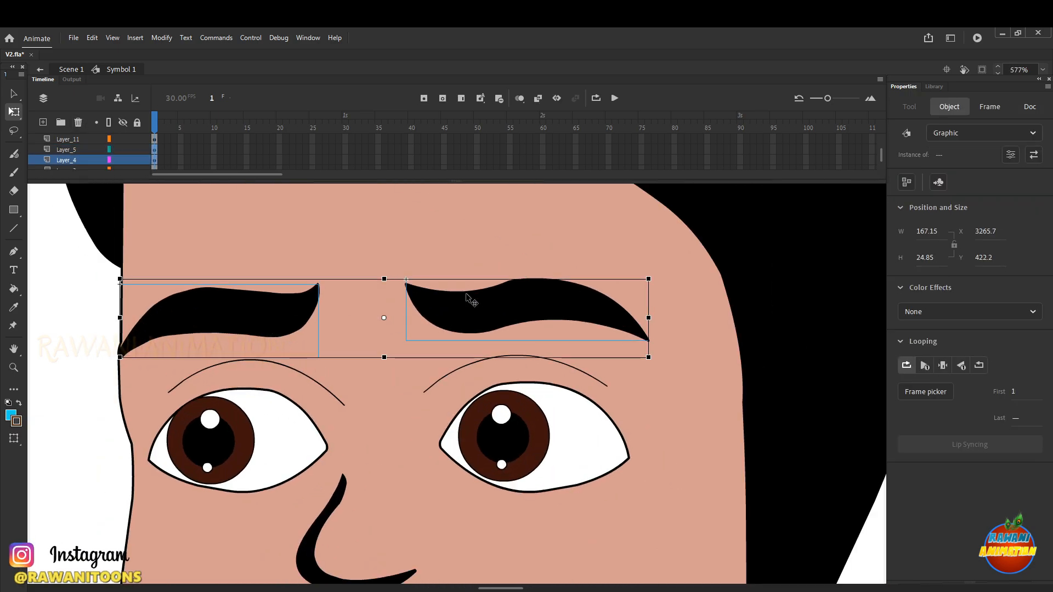
right_click(468, 310)
click(559, 550)
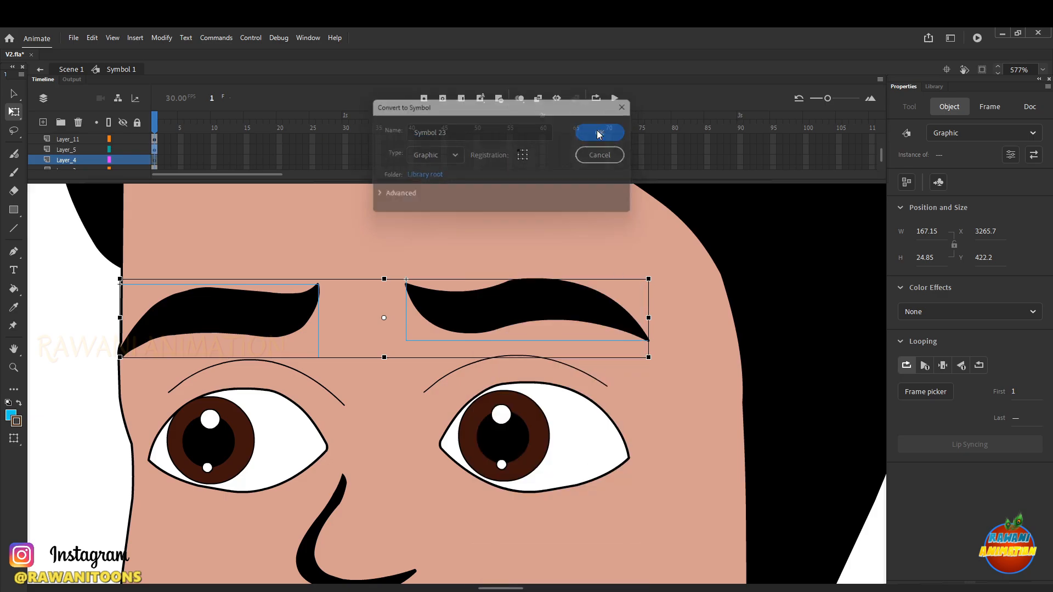
click(597, 134)
click(82, 162)
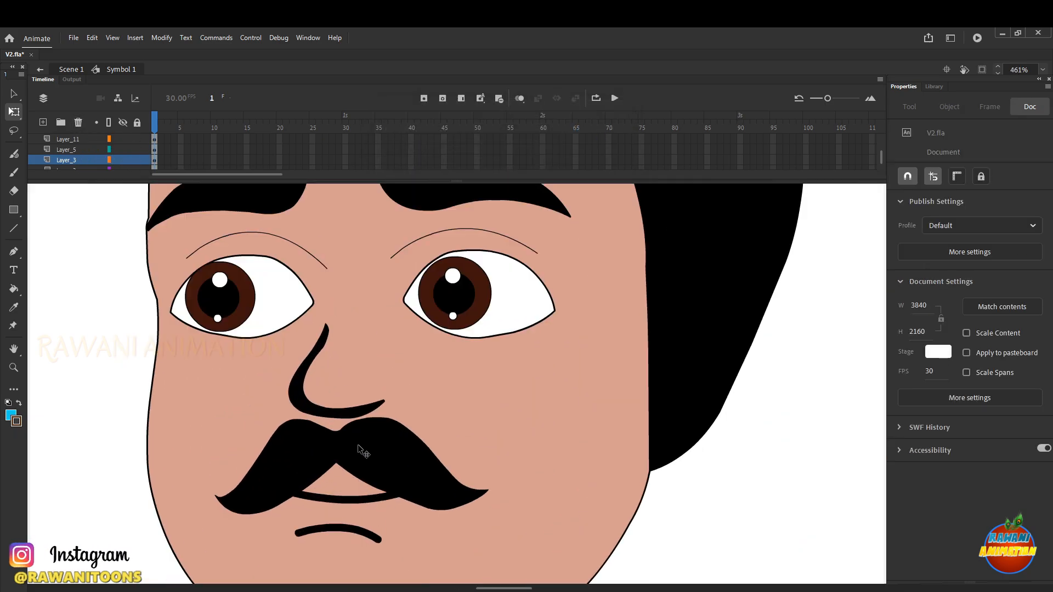
Check the head's nose, moustache and mouth symbols by selecting them individually, and compare the finished face with the reference
click(359, 446)
click(335, 408)
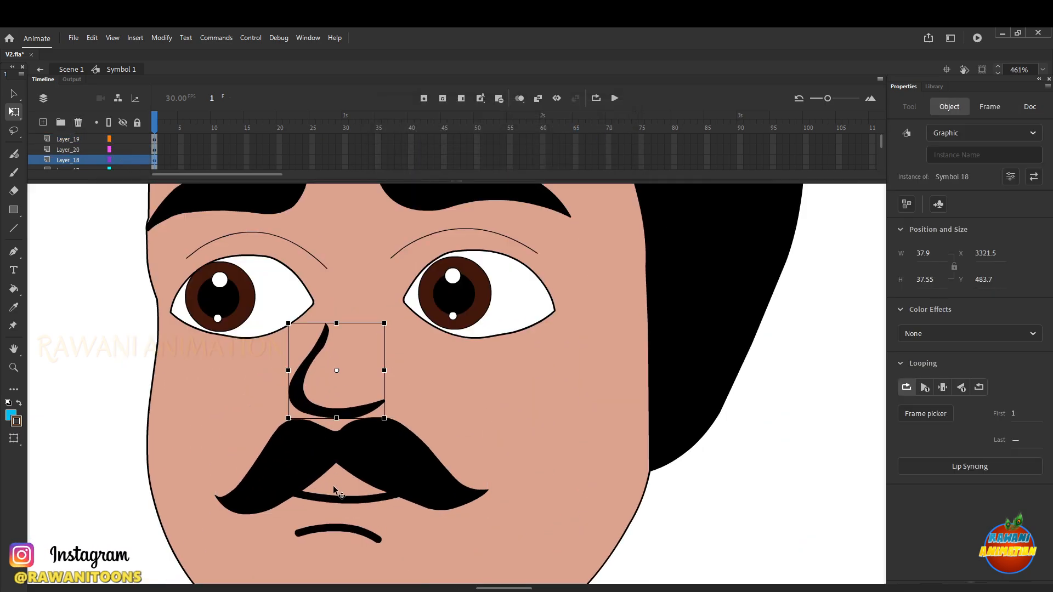
click(344, 515)
click(361, 473)
click(303, 384)
scroll(351, 370, down, 5)
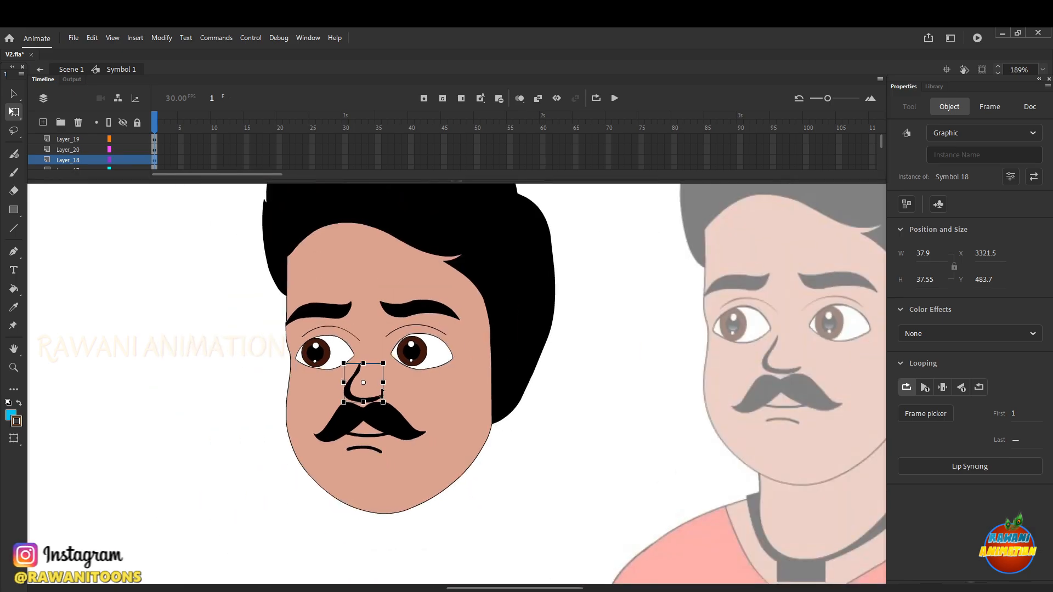
scroll(543, 283, up, 2)
click(729, 354)
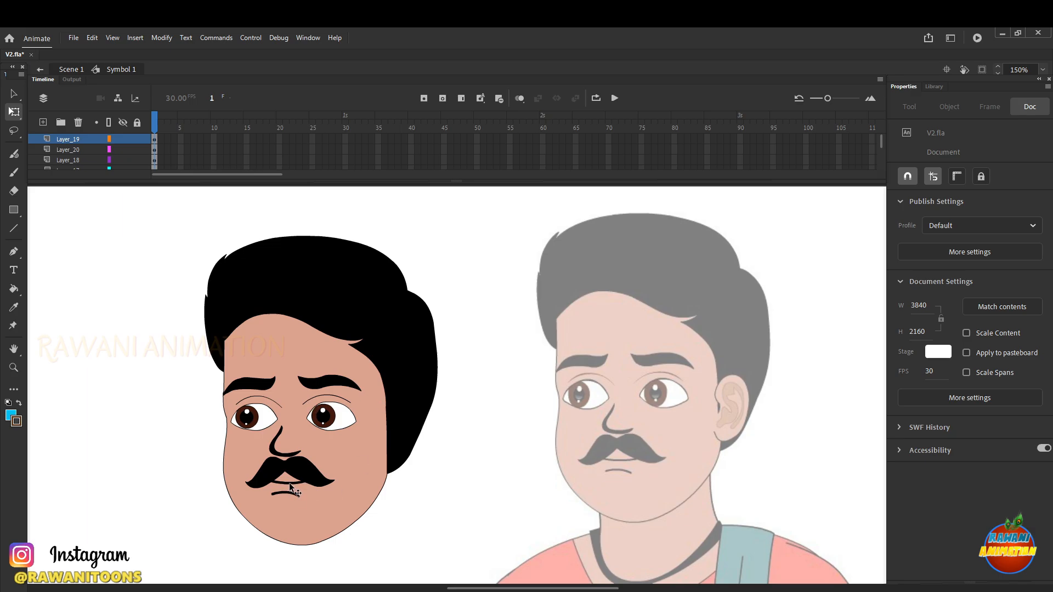
Examine the reference figure's neck, shirt, shoulder cloth, waistband, arms, dhoti, legs and feet to plan the separate body parts
scroll(289, 483, down, 5)
scroll(299, 385, up, 2)
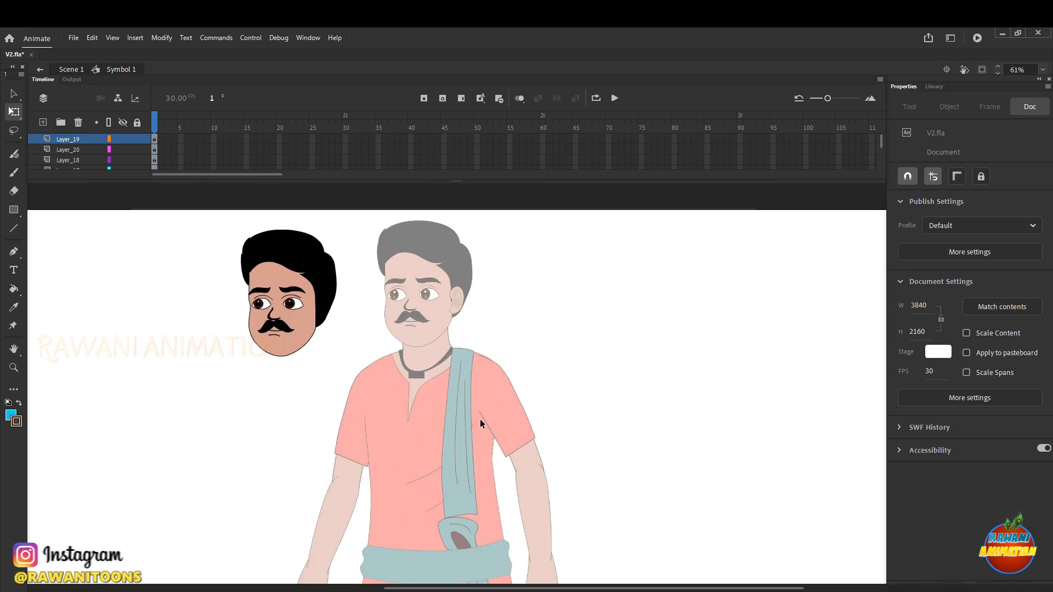
scroll(481, 423, down, 3)
scroll(486, 414, up, 3)
scroll(406, 351, down, 2)
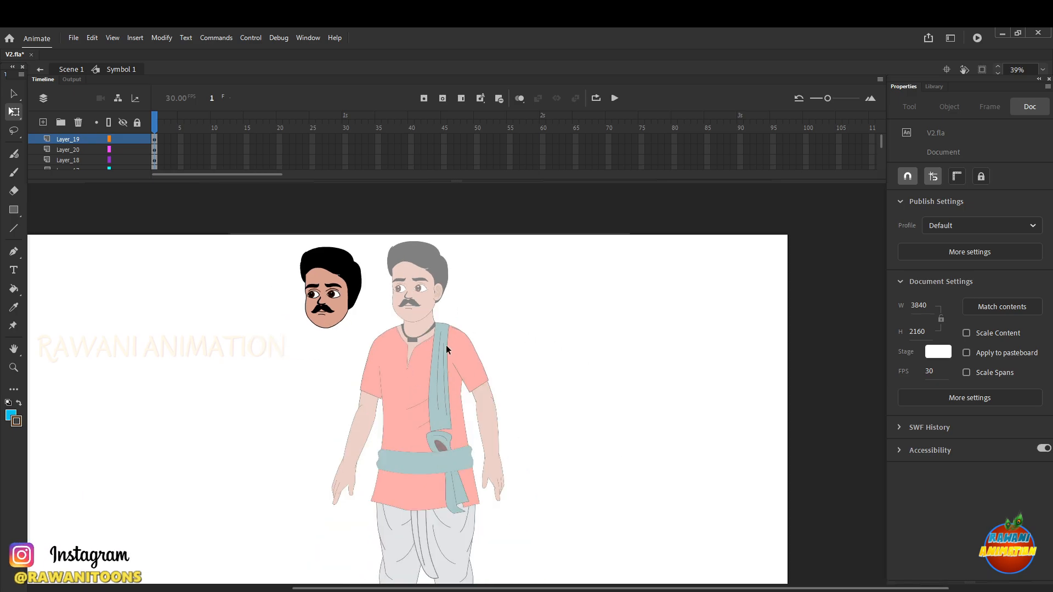
scroll(384, 340, up, 4)
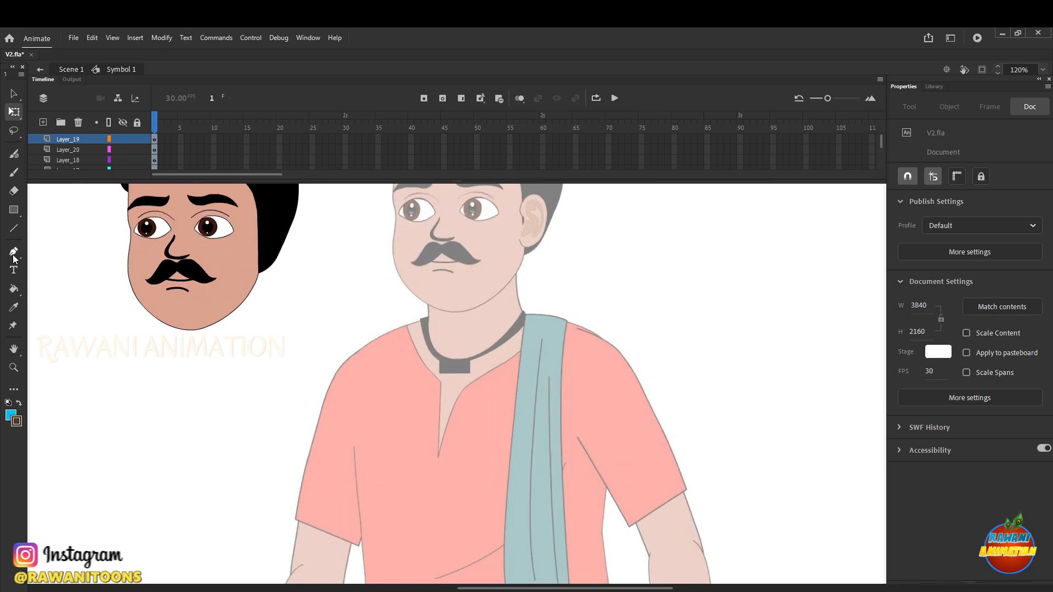
key(p)
scroll(385, 337, down, 2)
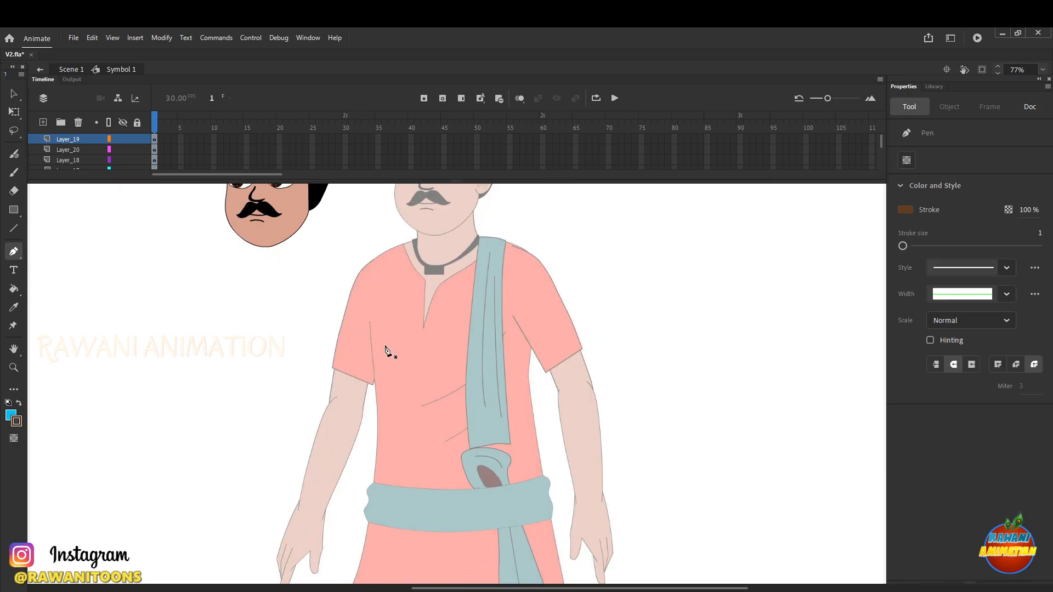
click(15, 112)
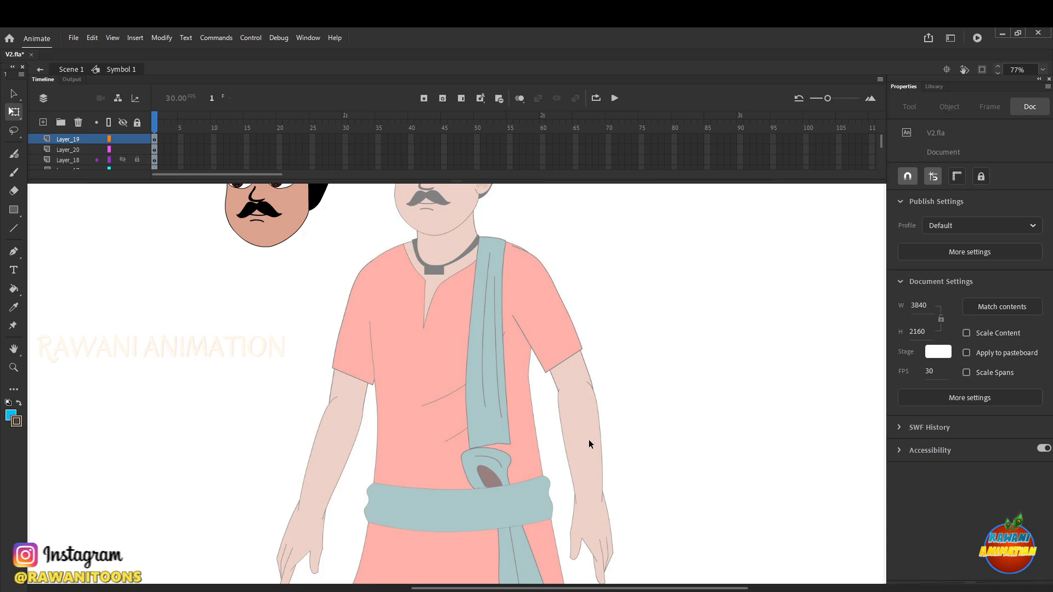
scroll(471, 461, down, 4)
scroll(472, 463, up, 2)
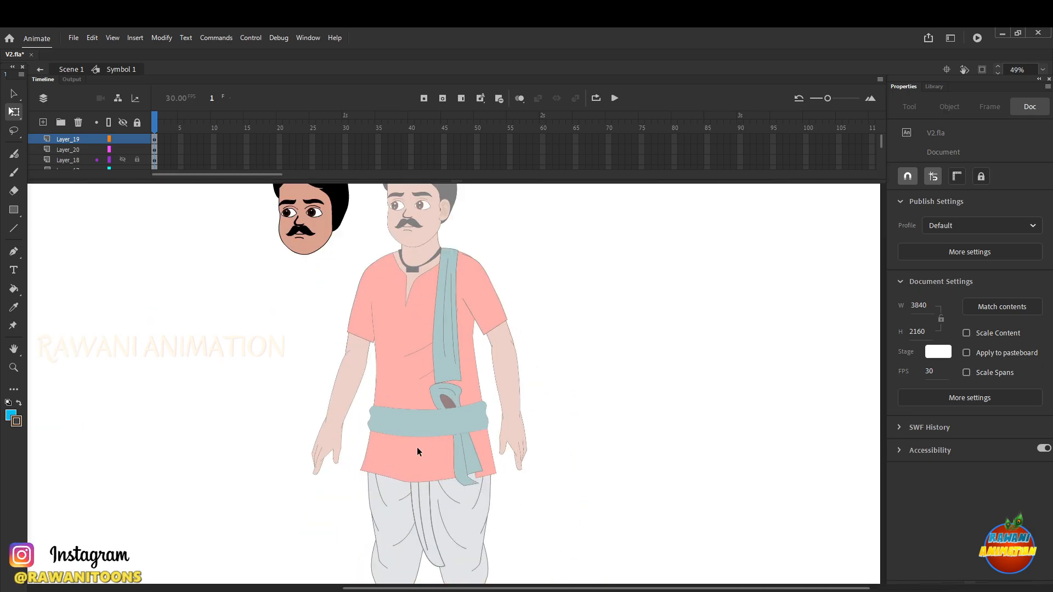
scroll(420, 399, up, 2)
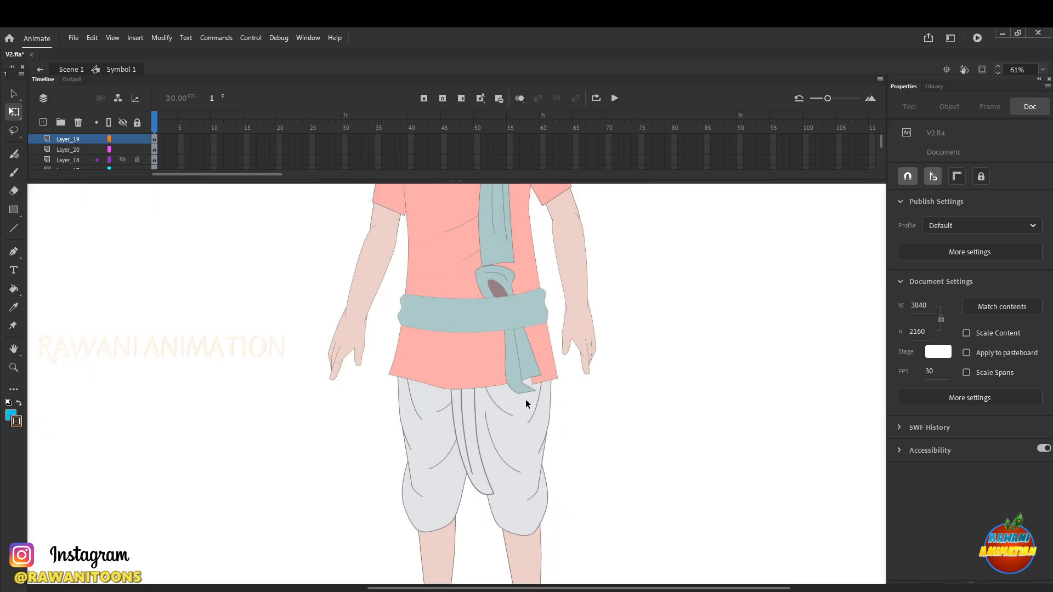
scroll(486, 335, down, 3)
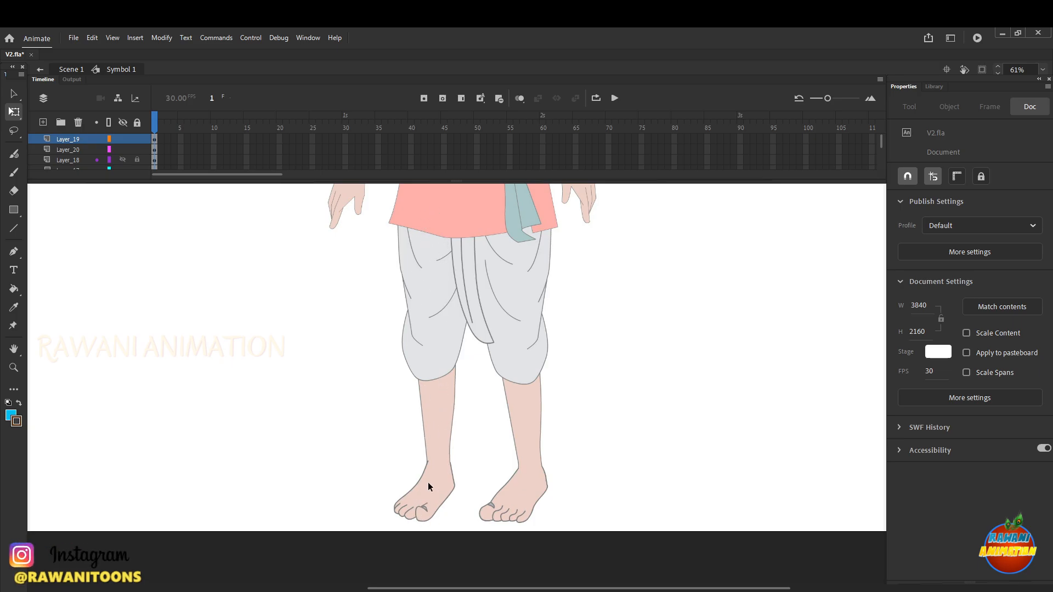
scroll(468, 425, up, 3)
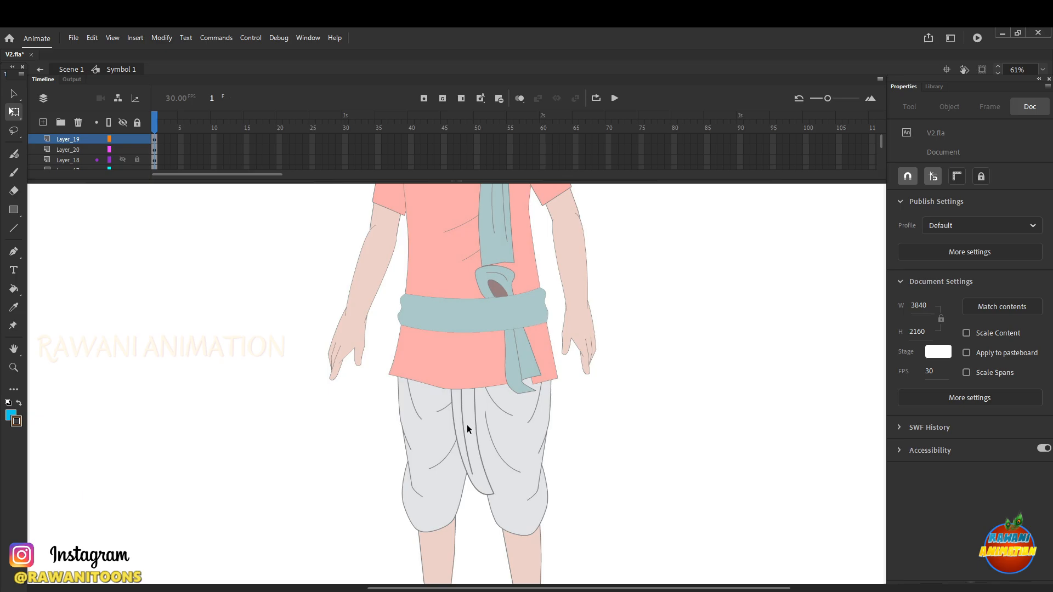
scroll(461, 431, up, 3)
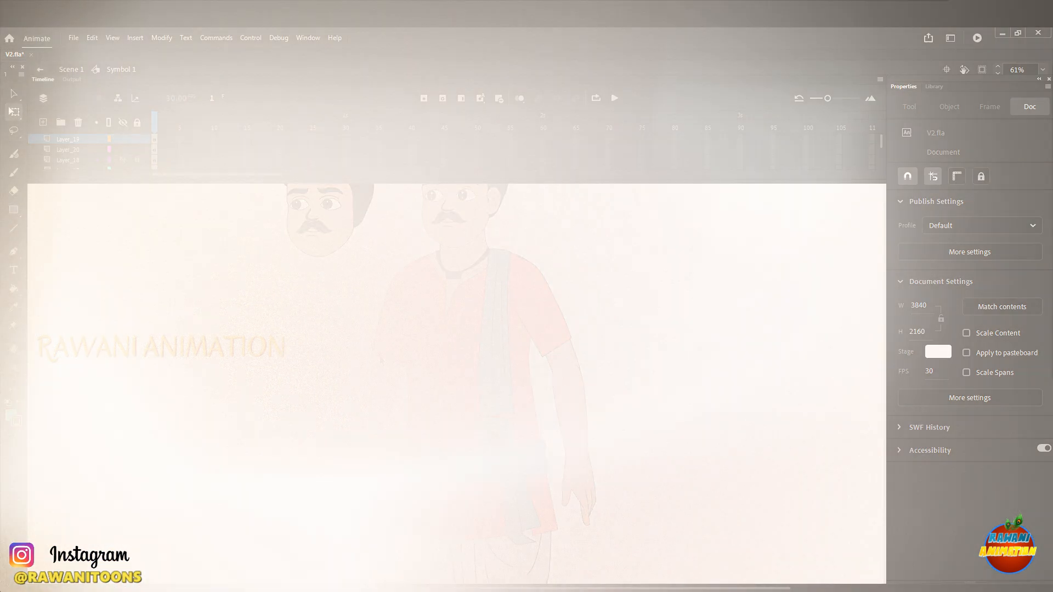
Review the separately drawn neck, torso, arm, hand, cloth, leg and foot parts against the reference figure
scroll(380, 314, down, 2)
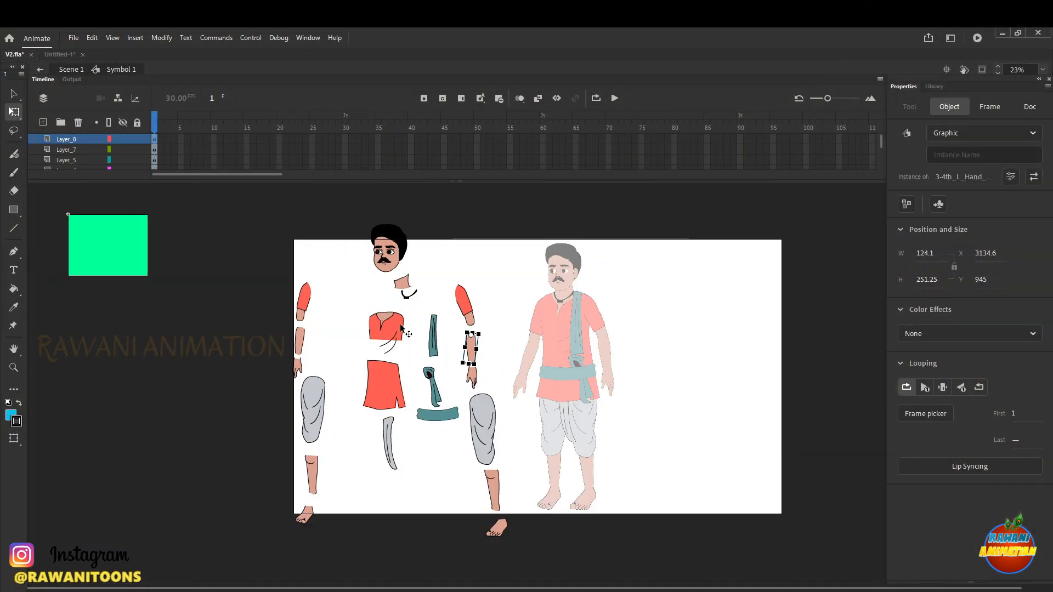
scroll(291, 349, up, 5)
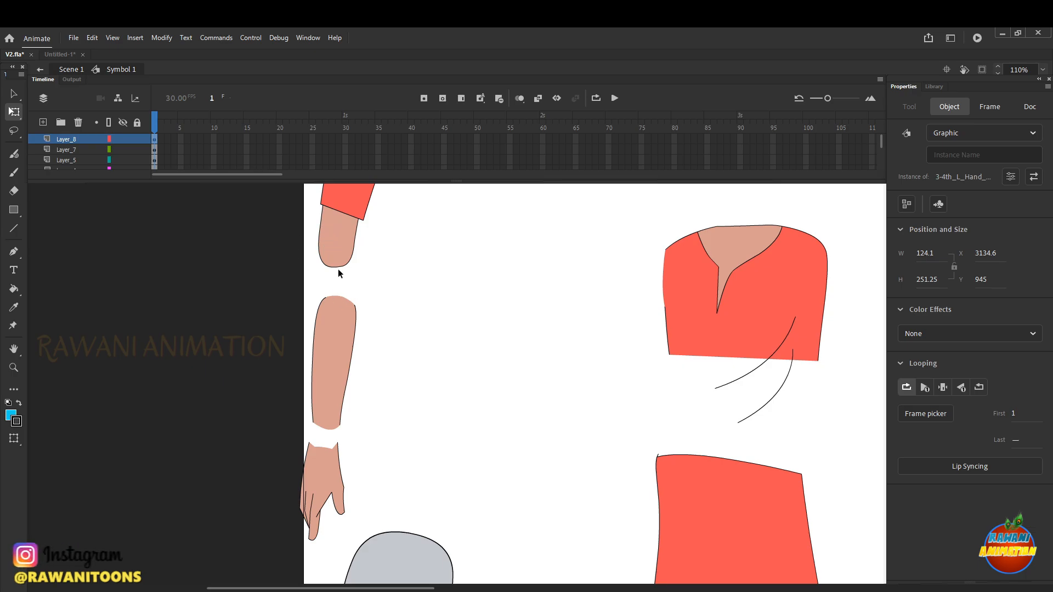
scroll(351, 281, down, 2)
scroll(351, 281, down, 2)
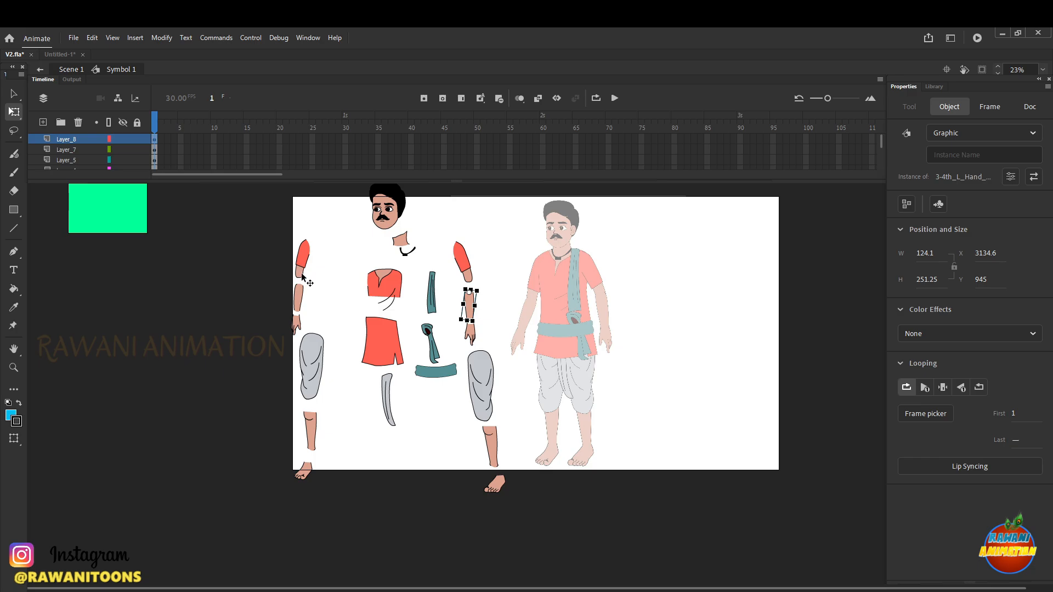
scroll(302, 274, up, 1)
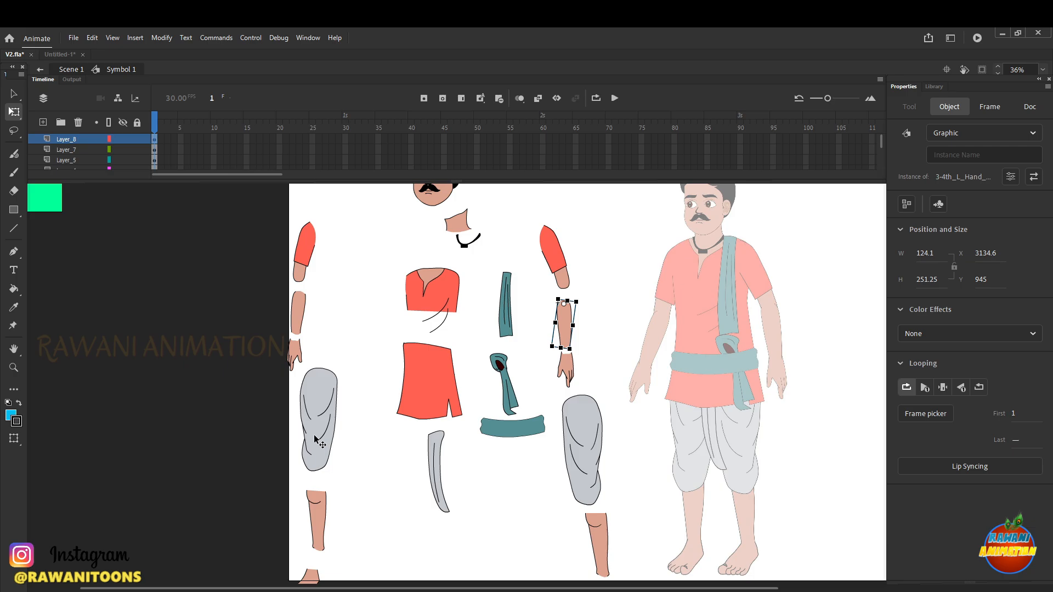
scroll(267, 345, up, 2)
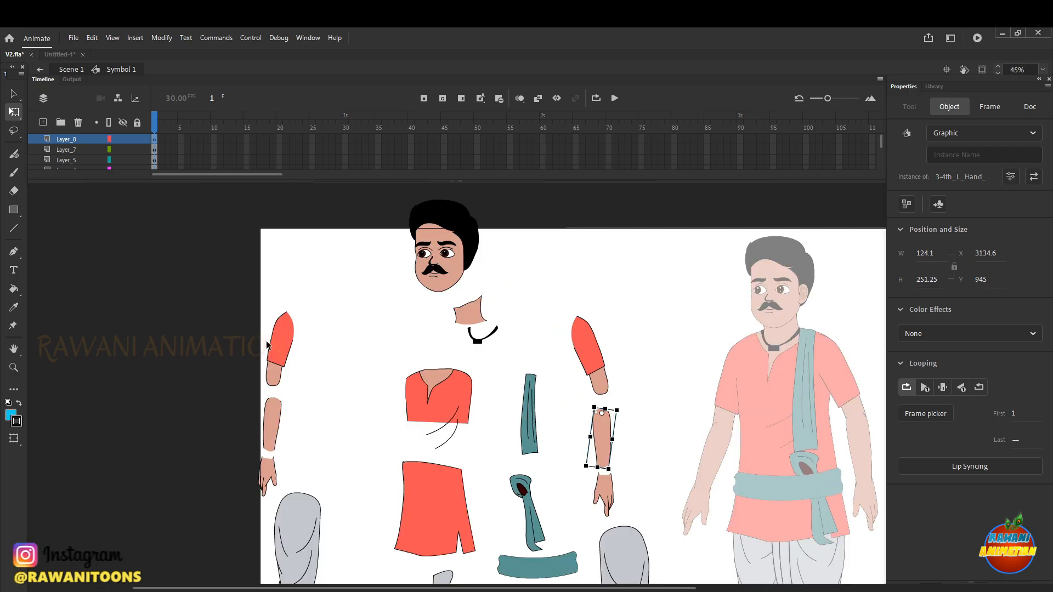